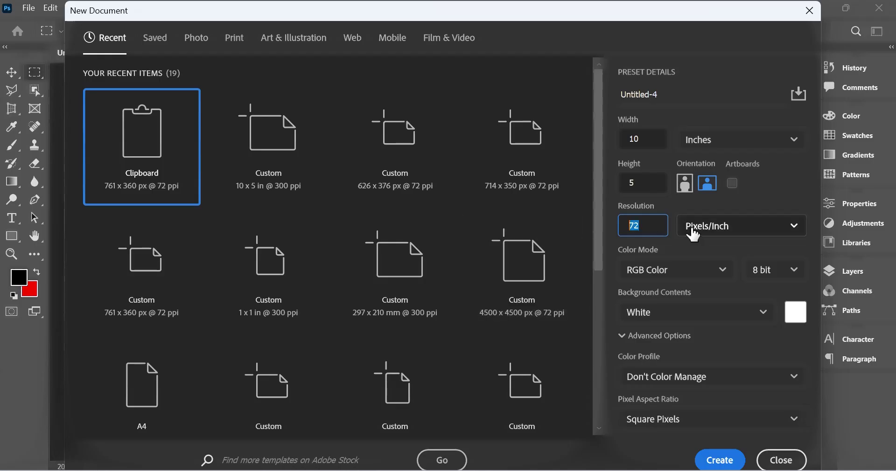
- Create a new 10 × 5 inch document with a resolution of 300 pixels/inch
{"action": "type", "text": "300"}
{"action": "left_click", "coordinate": [729, 462]}
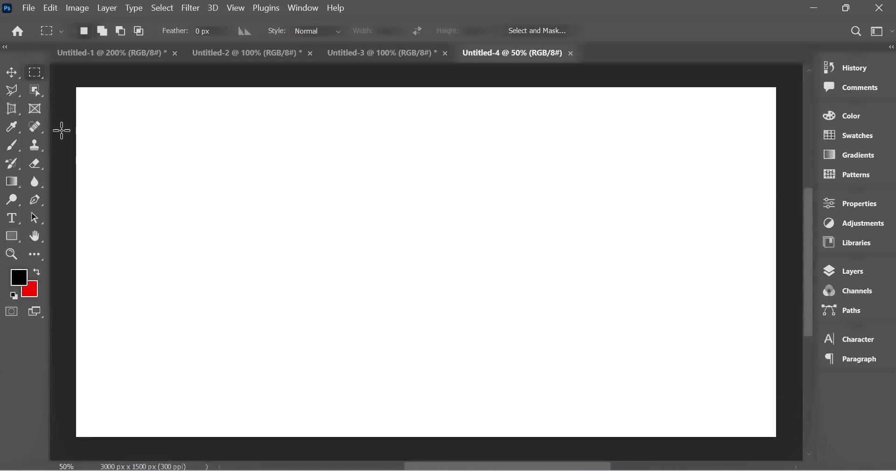
- Draw an upright rectangular marquee selection, about 320 × 390 px, in the left part of the canvas
{"action": "left_click_drag", "start_coordinate": [356, 206], "coordinate": [424, 296]}
{"action": "left_click", "coordinate": [412, 265]}
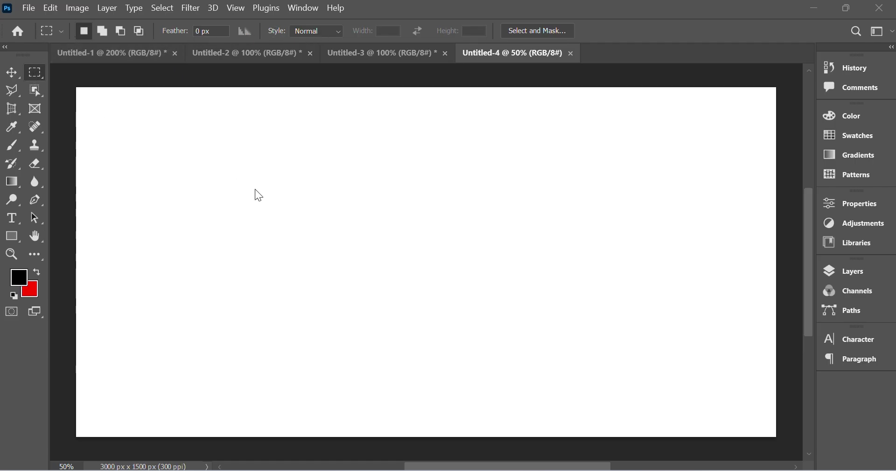
{"action": "left_click_drag", "start_coordinate": [205, 189], "coordinate": [280, 280]}
- Add a new layer and fill the rectangular selection with the red background color, keeping it at ff0000
{"action": "left_click", "coordinate": [856, 275]}
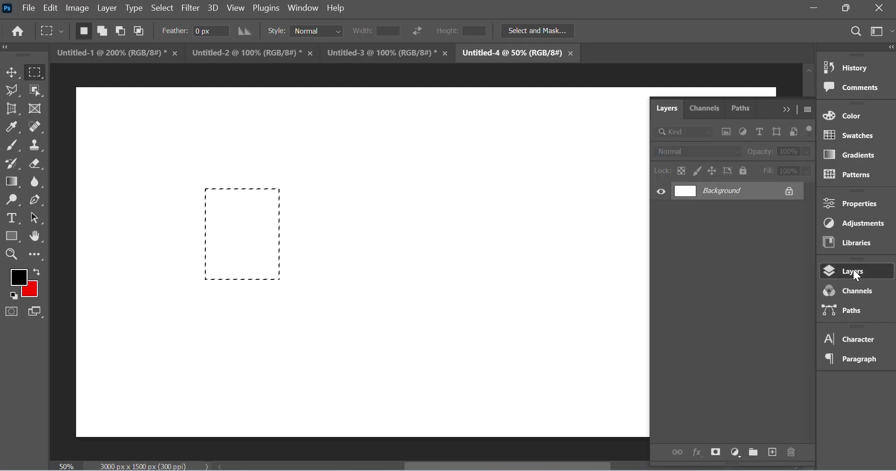
{"action": "left_click", "coordinate": [777, 462]}
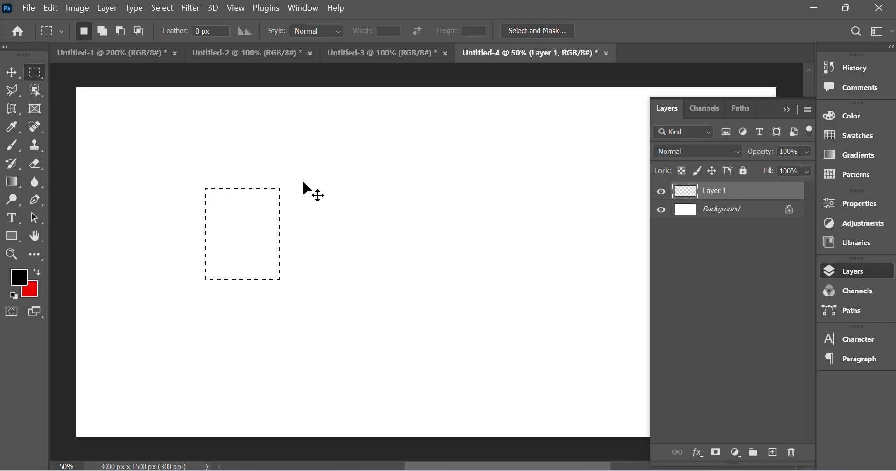
{"action": "key", "text": "ctrl+BackSpace"}
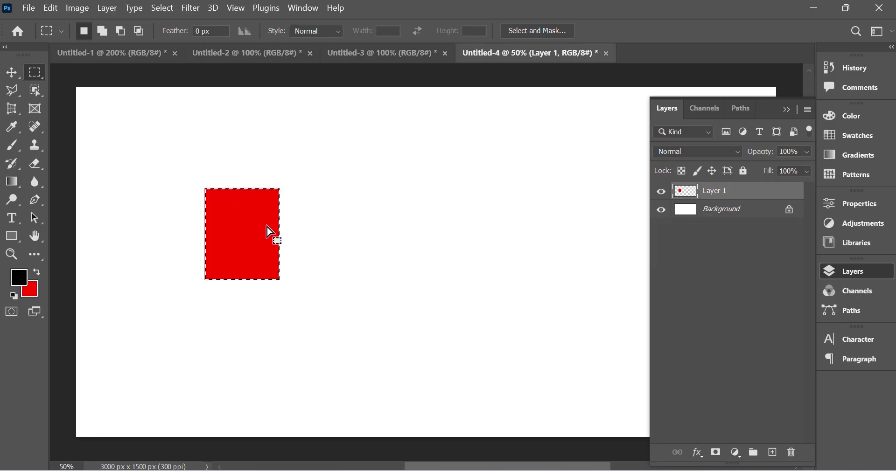
{"action": "left_click", "coordinate": [31, 289]}
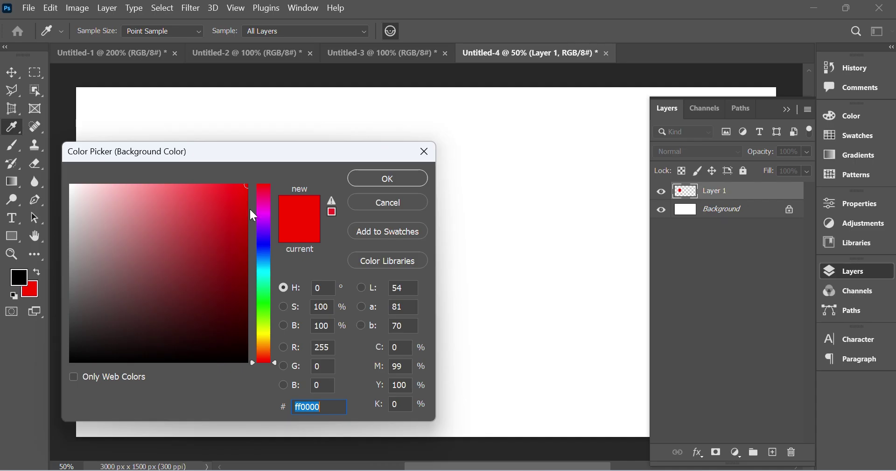
{"action": "left_click", "coordinate": [419, 179]}
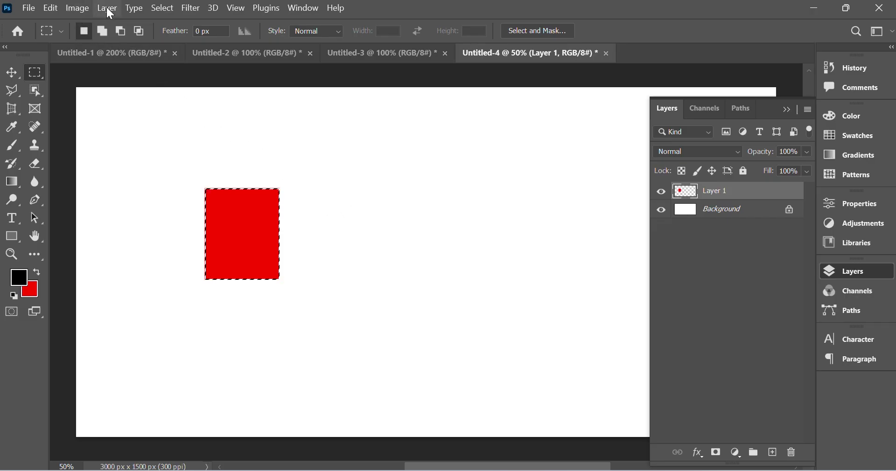
- Deselect the filled red rectangle
{"action": "left_click", "coordinate": [170, 6]}
{"action": "left_click", "coordinate": [180, 18]}
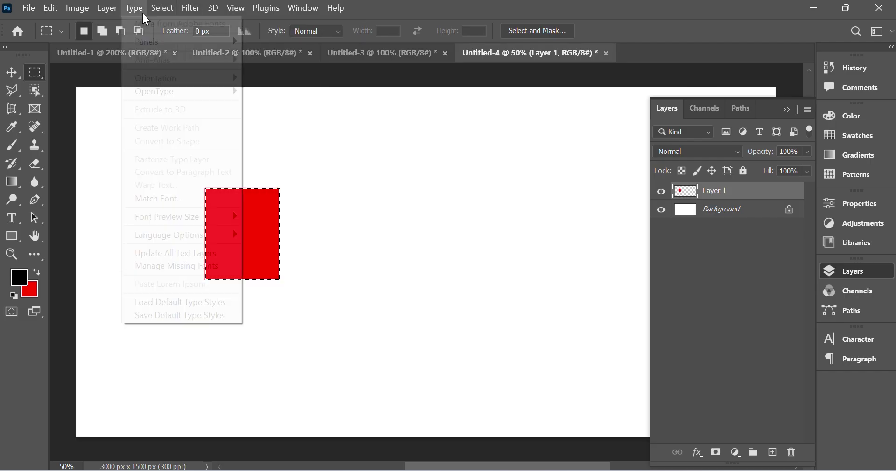
{"action": "mouse_move", "coordinate": [160, 11]}
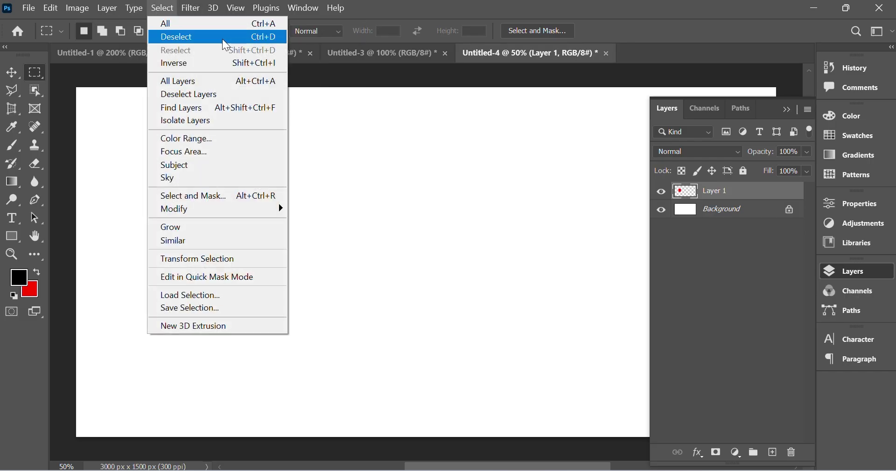
{"action": "left_click", "coordinate": [266, 40]}
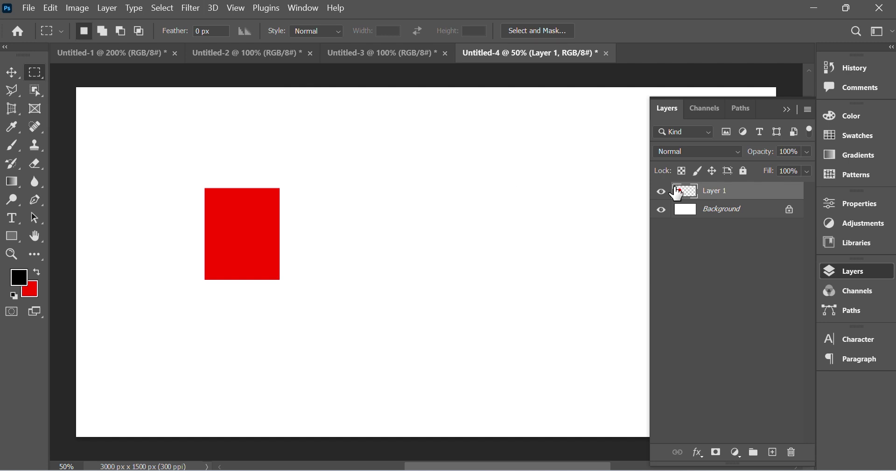
- Show the rulers and place a vertical guide through the red rectangle's center, using its Free Transform box as reference
{"action": "left_click", "coordinate": [49, 12]}
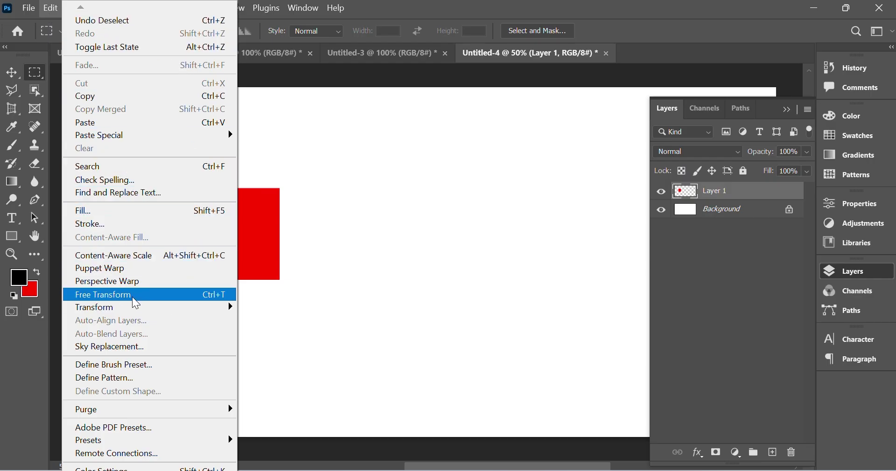
{"action": "left_click", "coordinate": [181, 301]}
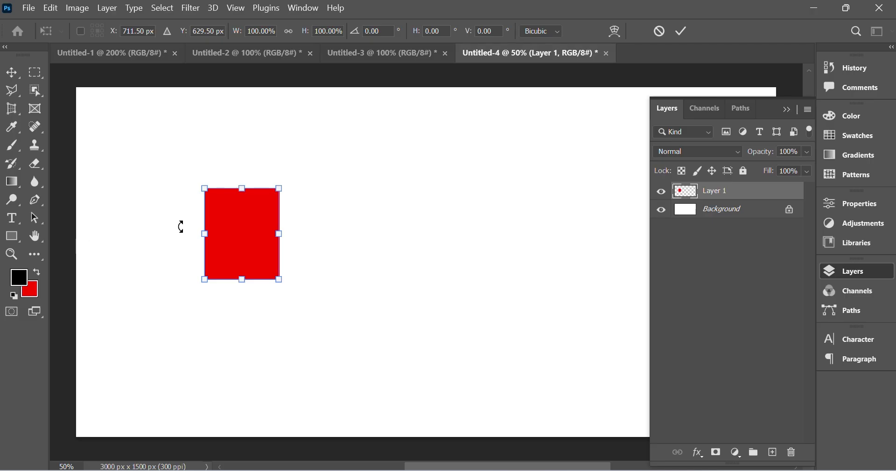
{"action": "left_click", "coordinate": [241, 10]}
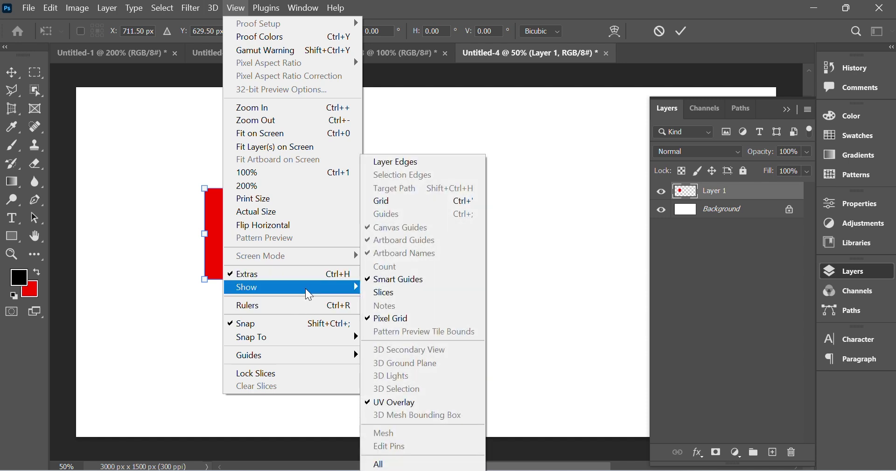
{"action": "left_click", "coordinate": [320, 314]}
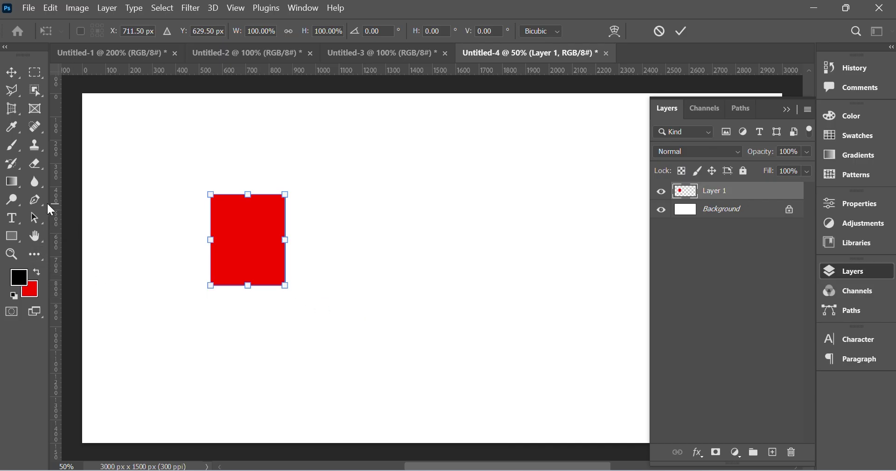
{"action": "left_click_drag", "start_coordinate": [56, 206], "coordinate": [247, 198]}
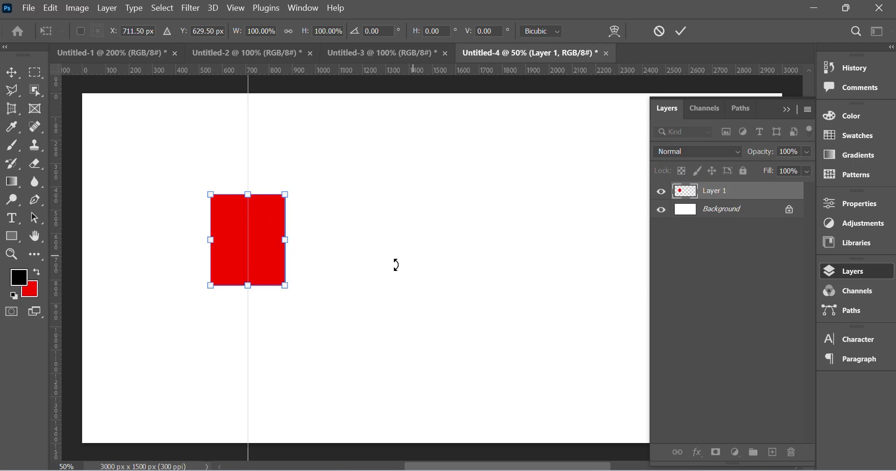
- Switch to the Move tool and toggle the transform controls off and on again
{"action": "left_click", "coordinate": [14, 74]}
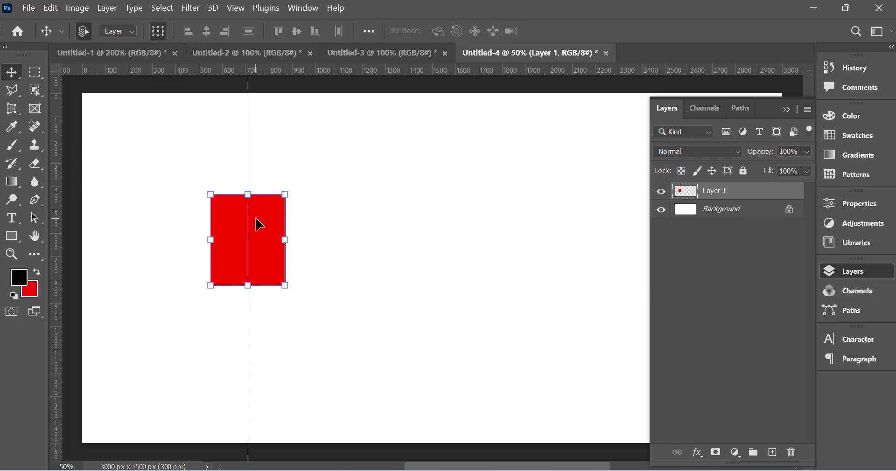
{"action": "left_click", "coordinate": [157, 30]}
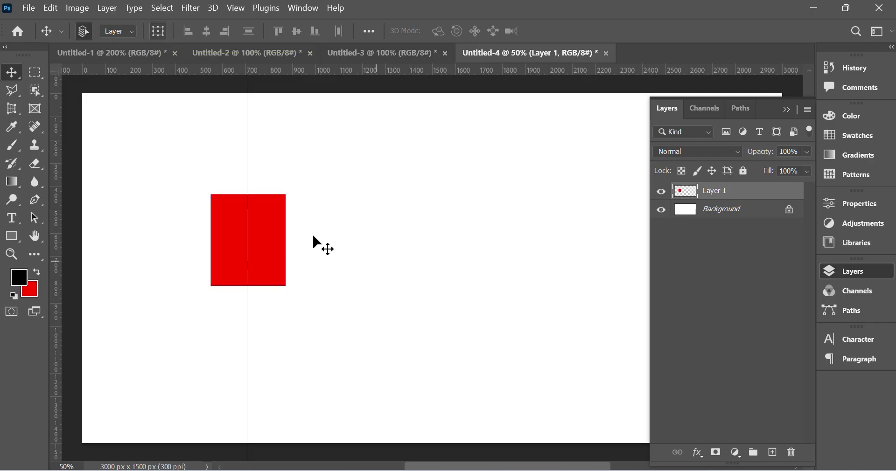
{"action": "left_click", "coordinate": [158, 32]}
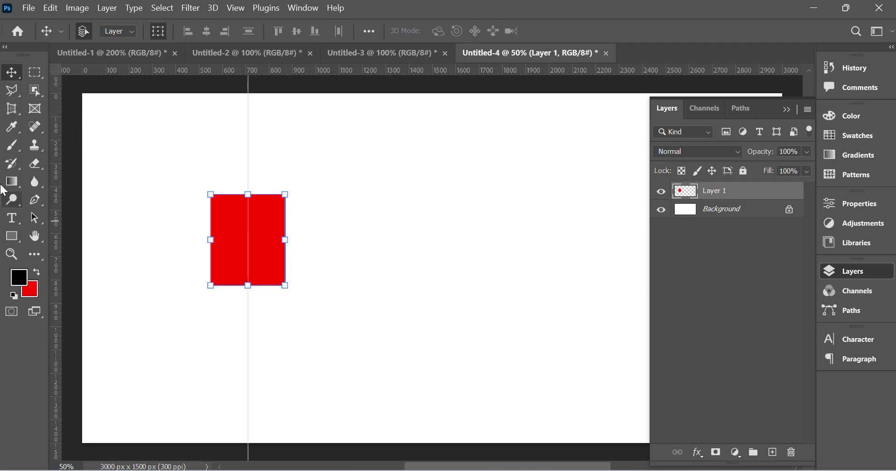
- Draw a closed Pen tool path around the rectangle's lower edge, with its peak on the guide and both bottom corners as points
{"action": "left_click", "coordinate": [32, 200]}
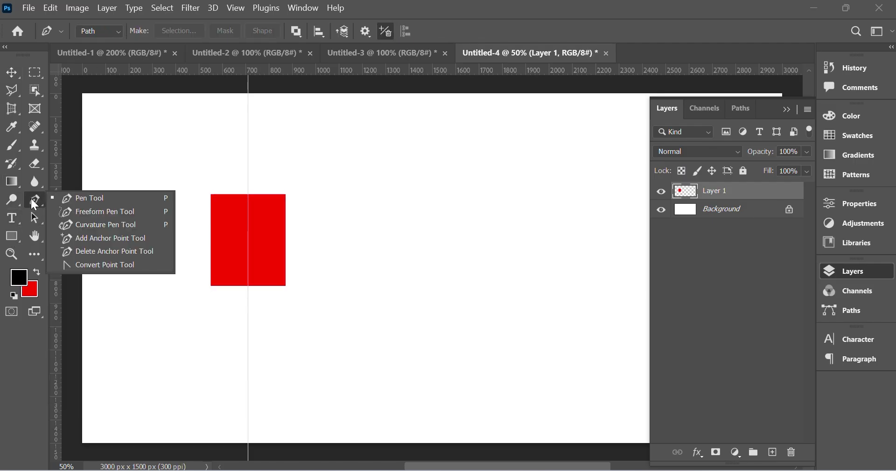
{"action": "left_click", "coordinate": [38, 197]}
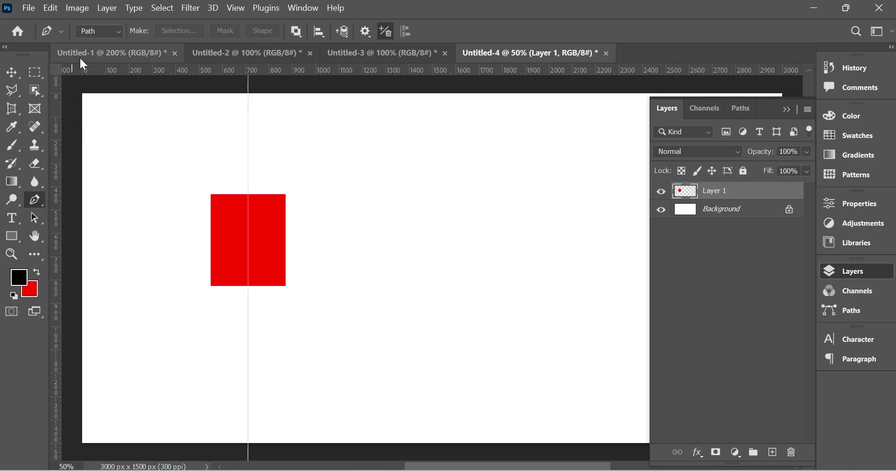
{"action": "left_click", "coordinate": [119, 30]}
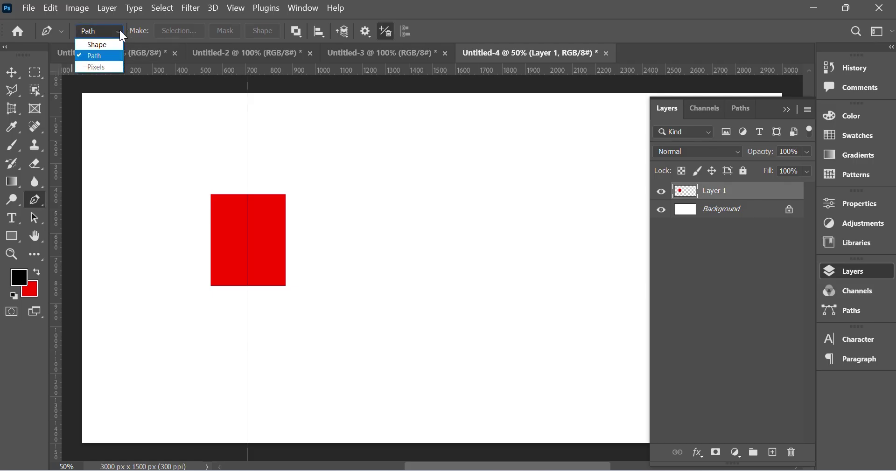
{"action": "left_click", "coordinate": [99, 56]}
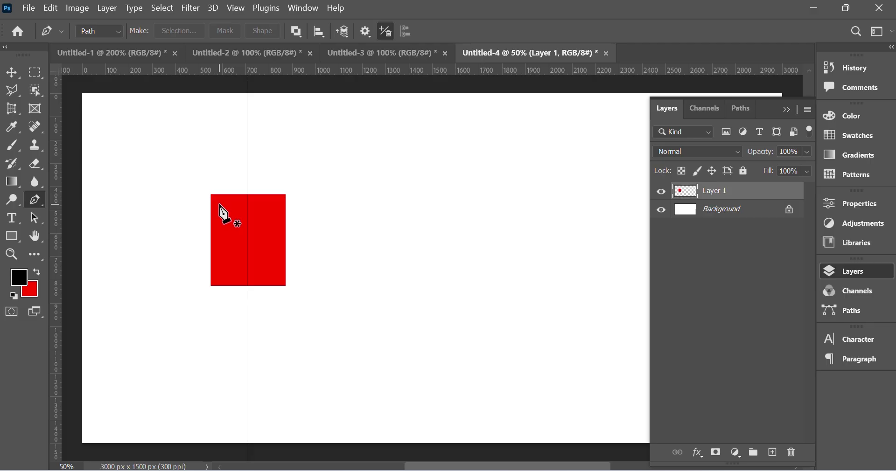
{"action": "left_click", "coordinate": [211, 287]}
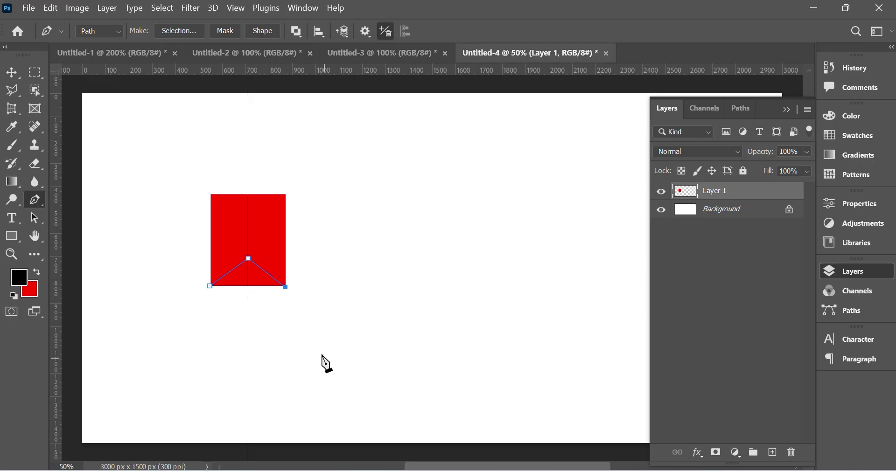
{"action": "left_click", "coordinate": [297, 335]}
{"action": "left_click", "coordinate": [203, 361]}
{"action": "left_click", "coordinate": [185, 324]}
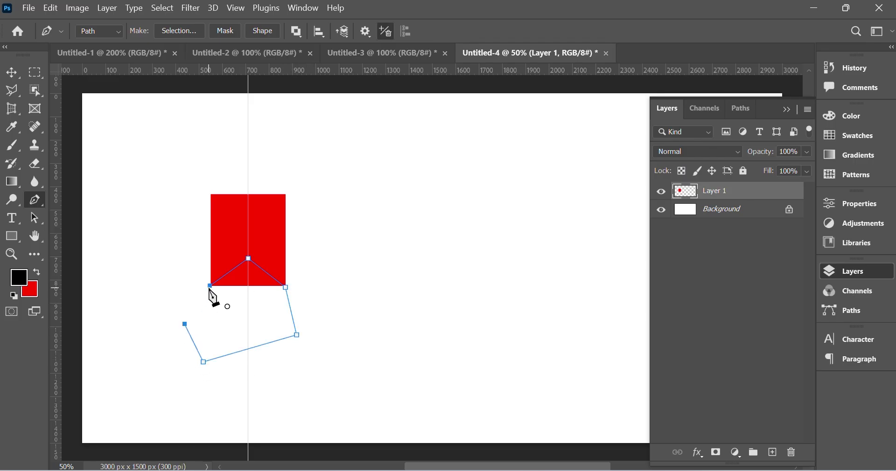
{"action": "left_click", "coordinate": [209, 286]}
- Convert the closed notch path into a selection
{"action": "left_click", "coordinate": [157, 10]}
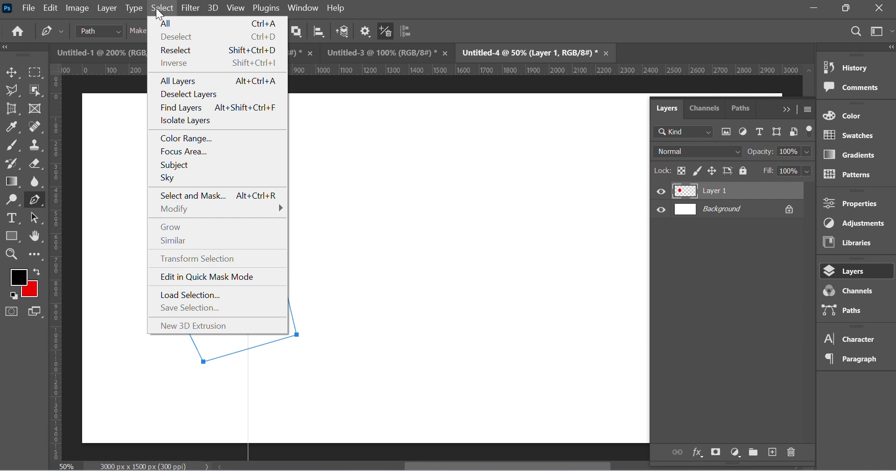
{"action": "left_click", "coordinate": [159, 14]}
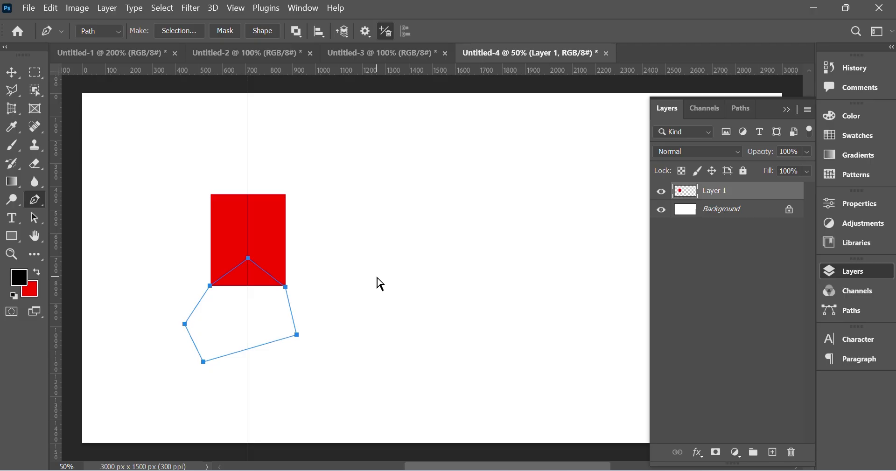
{"action": "key", "text": "ctrl+Return"}
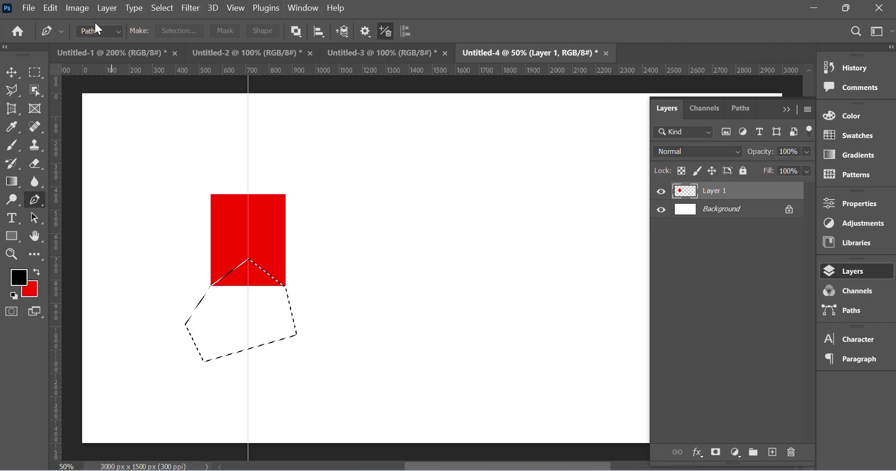
- Clear the selected triangular notch from the bottom of the red rectangle and deselect
{"action": "left_click", "coordinate": [52, 8]}
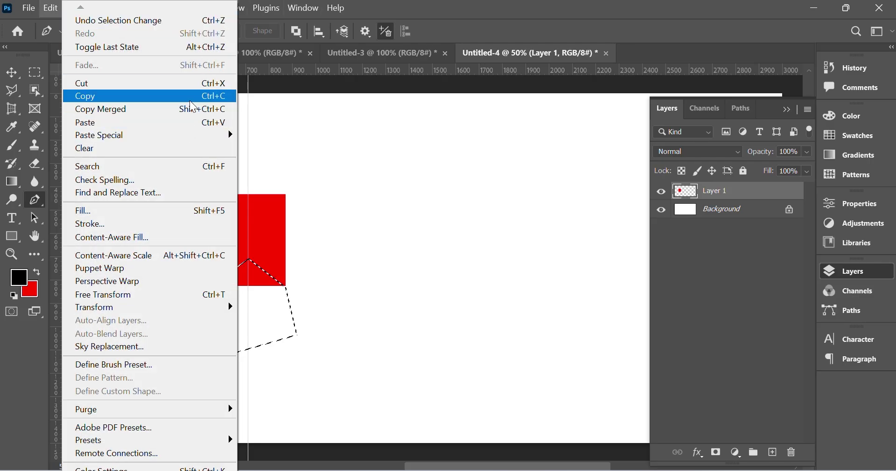
{"action": "left_click", "coordinate": [147, 152]}
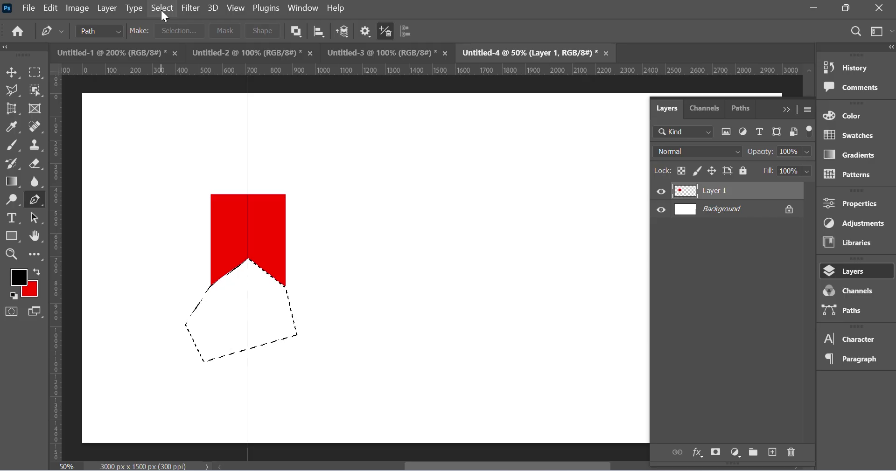
{"action": "key", "text": "ctrl+d"}
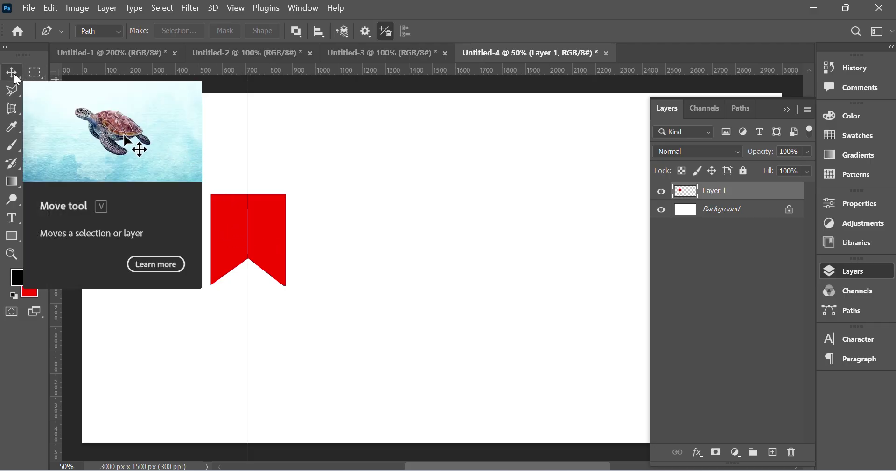
- Add a text layer with the letter "W" beside the red ribbon in Arial Black at 38 pt
{"action": "left_click", "coordinate": [16, 223]}
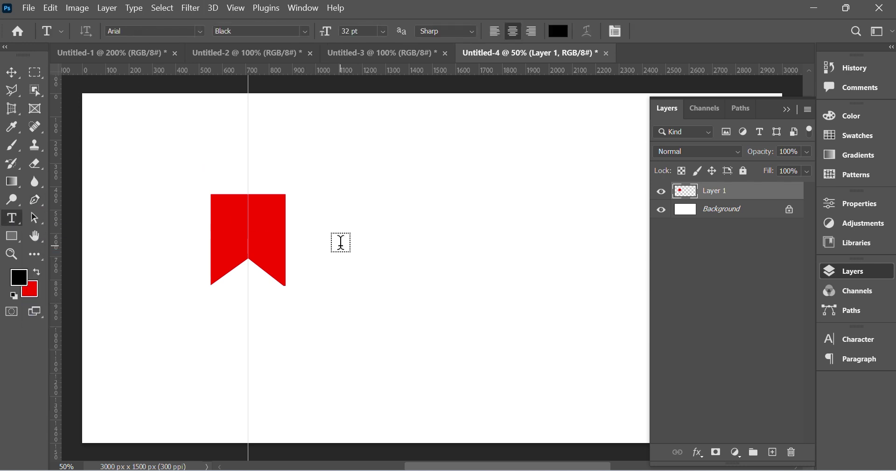
{"action": "left_click", "coordinate": [341, 243]}
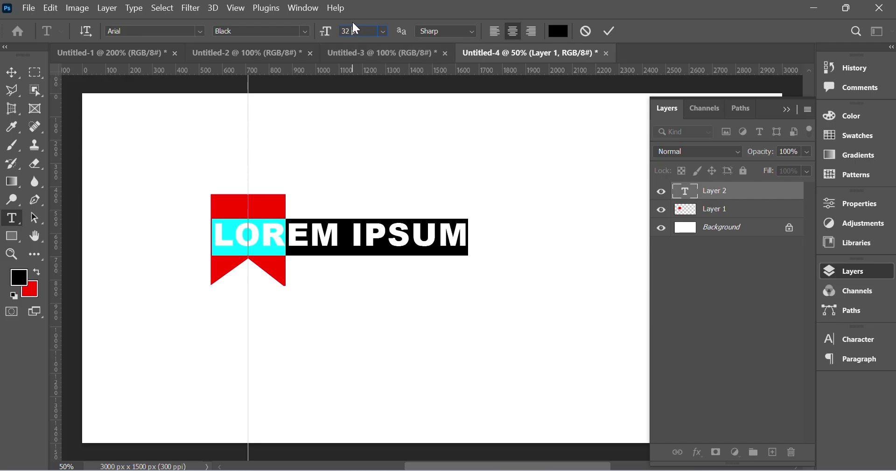
{"action": "left_click_drag", "start_coordinate": [324, 35], "coordinate": [355, 29]}
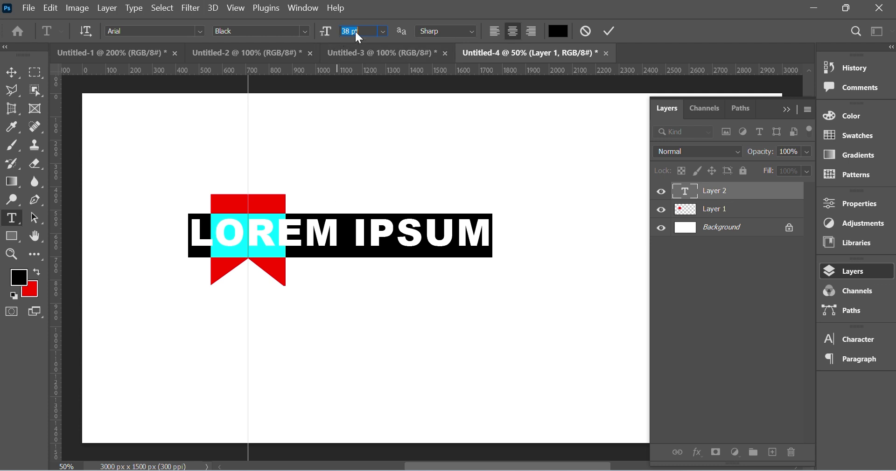
{"action": "triple_click", "coordinate": [307, 235]}
{"action": "type", "text": "W"}
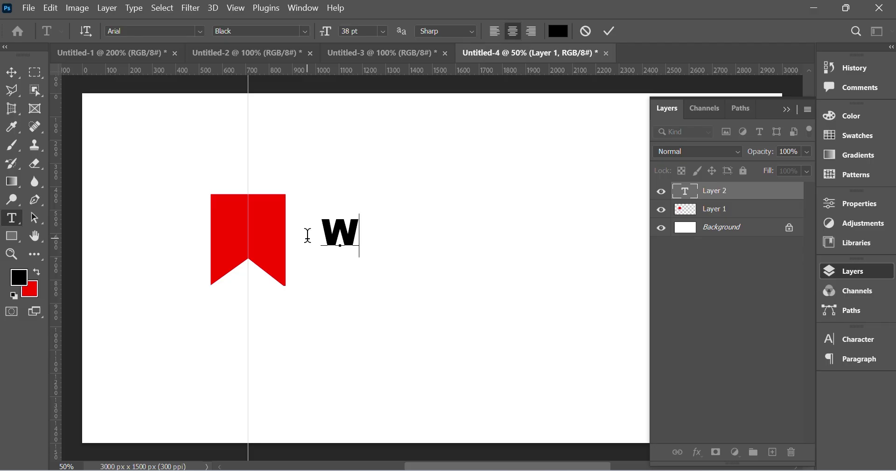
- Check the font family and style options for the letter "W" beside the ribbon, choosing Black again as the style
{"action": "left_click_drag", "start_coordinate": [357, 235], "coordinate": [315, 228]}
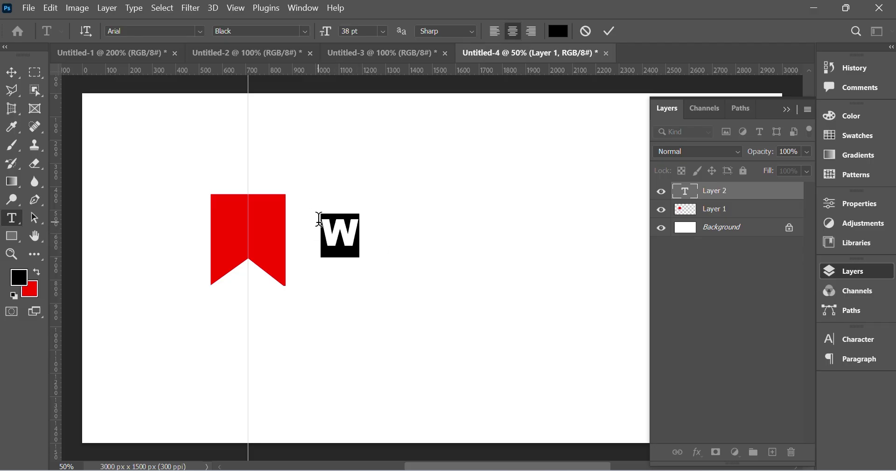
{"action": "left_click", "coordinate": [201, 31]}
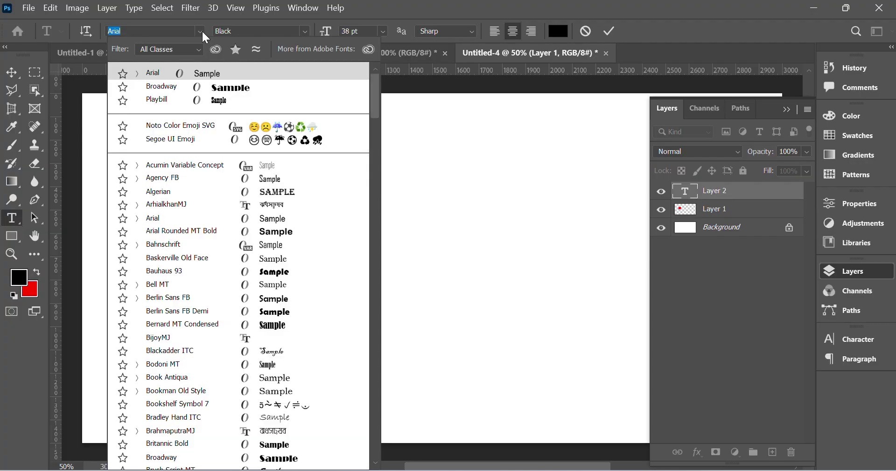
{"action": "left_click", "coordinate": [127, 31]}
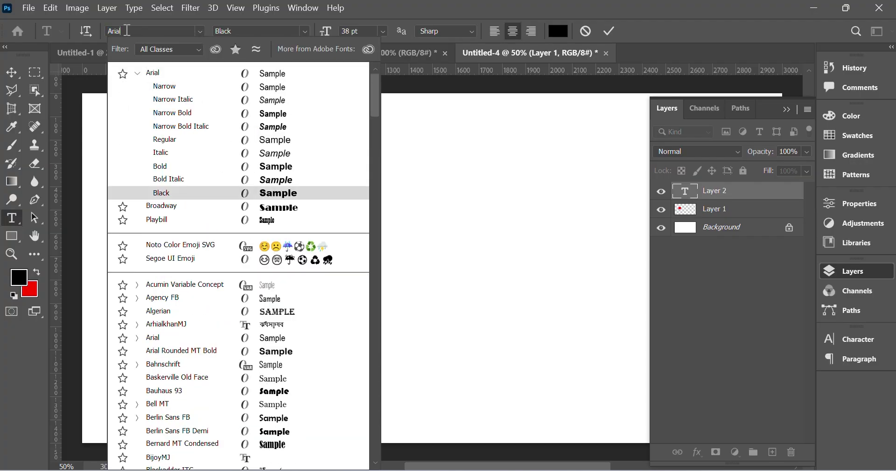
{"action": "double_click", "coordinate": [124, 31]}
{"action": "left_click", "coordinate": [252, 34]}
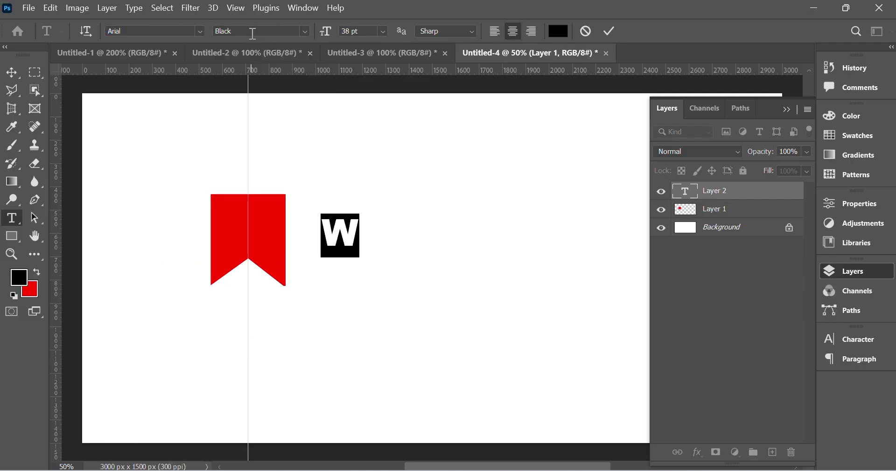
{"action": "left_click", "coordinate": [305, 32]}
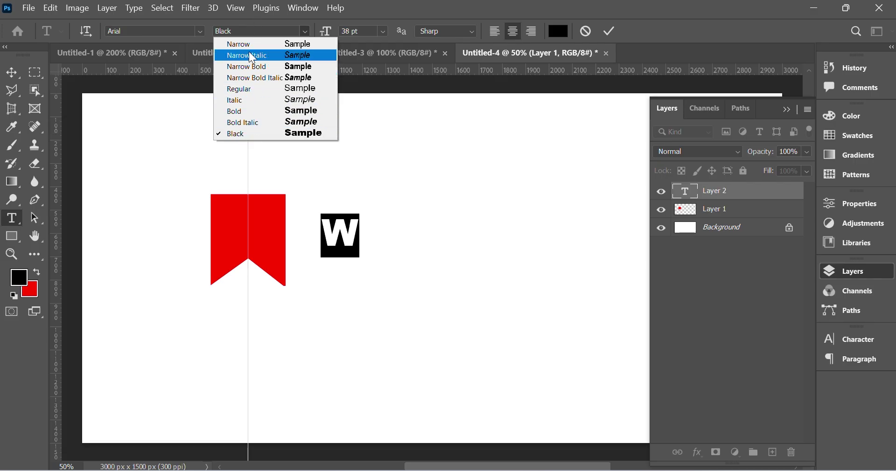
{"action": "left_click", "coordinate": [304, 136]}
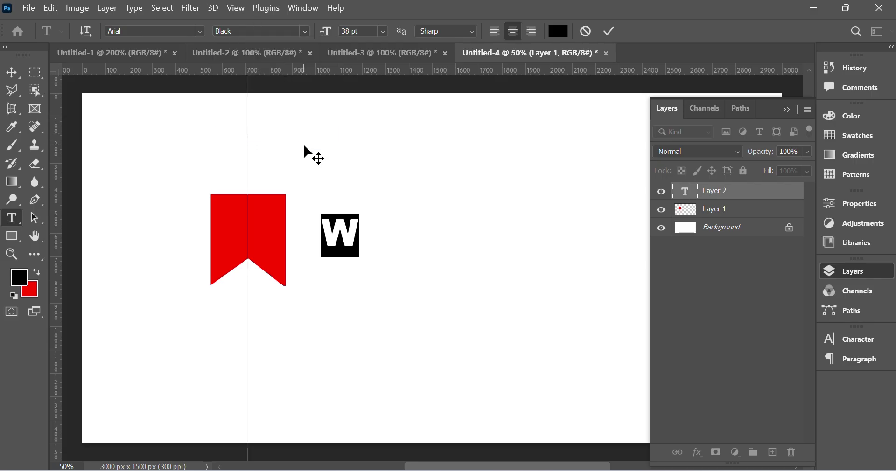
{"action": "left_click", "coordinate": [350, 242]}
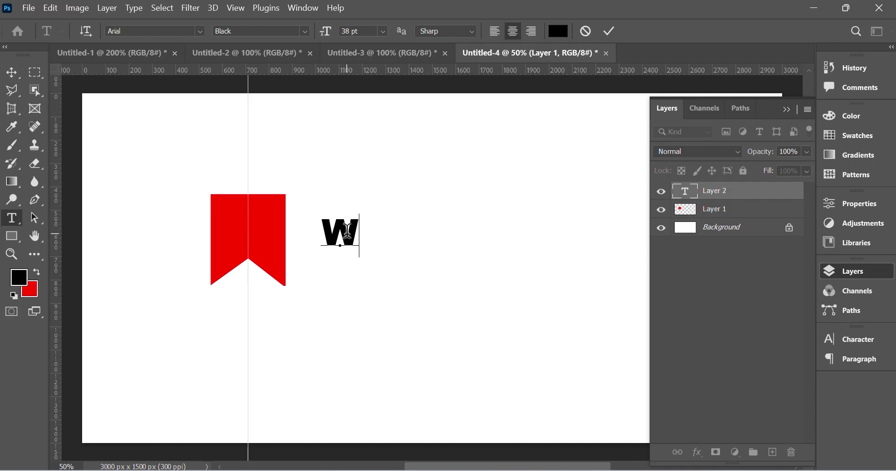
{"action": "double_click", "coordinate": [336, 231]}
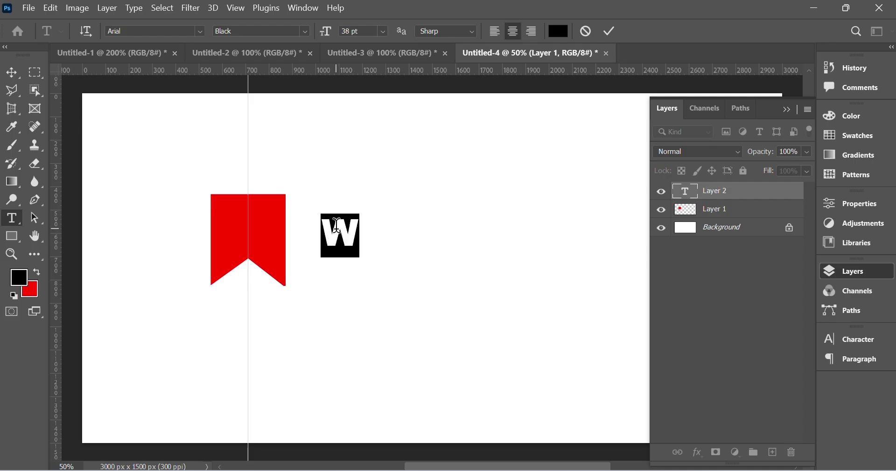
{"action": "left_click", "coordinate": [341, 227]}
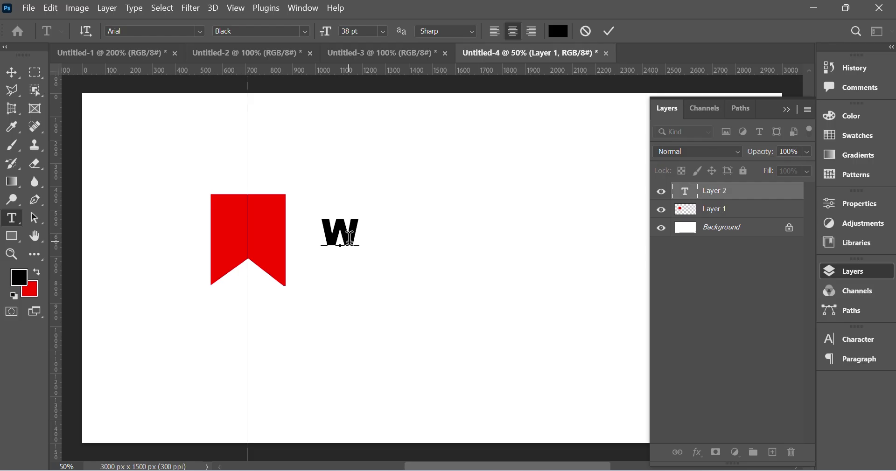
- Move the "W" onto the red ribbon, centred on the guide, and check its character and paragraph settings
{"action": "left_click_drag", "start_coordinate": [357, 298], "coordinate": [282, 297]}
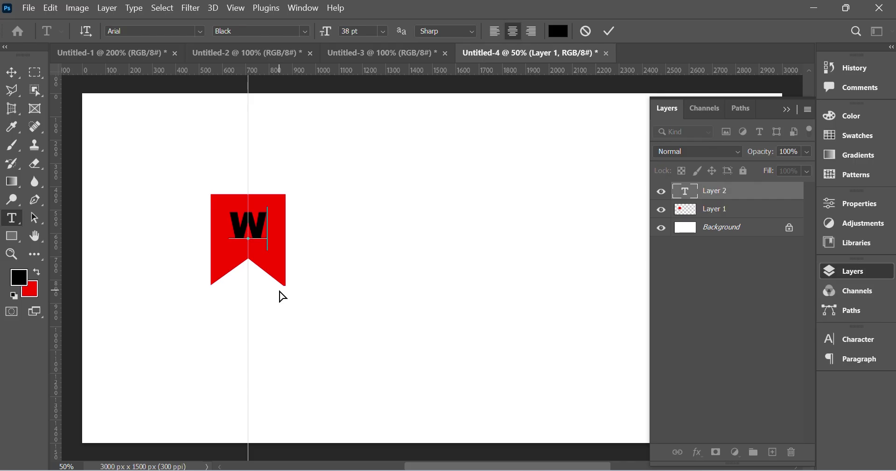
{"action": "left_click_drag", "start_coordinate": [283, 297], "coordinate": [283, 301]}
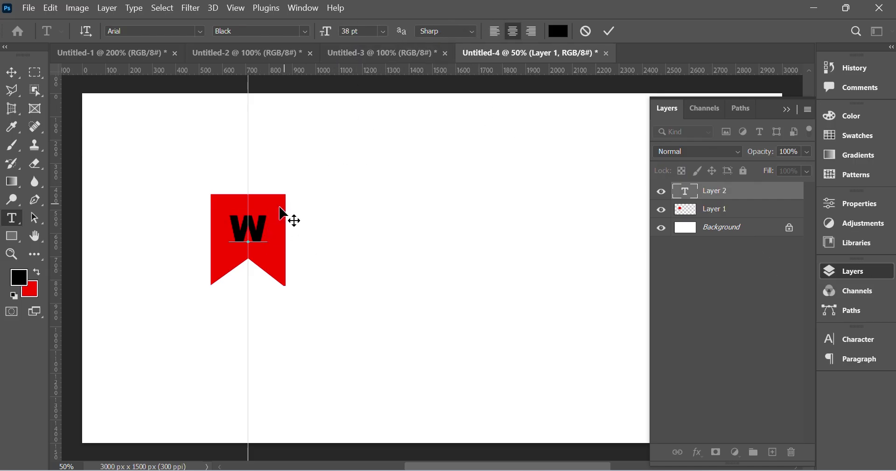
{"action": "double_click", "coordinate": [246, 226]}
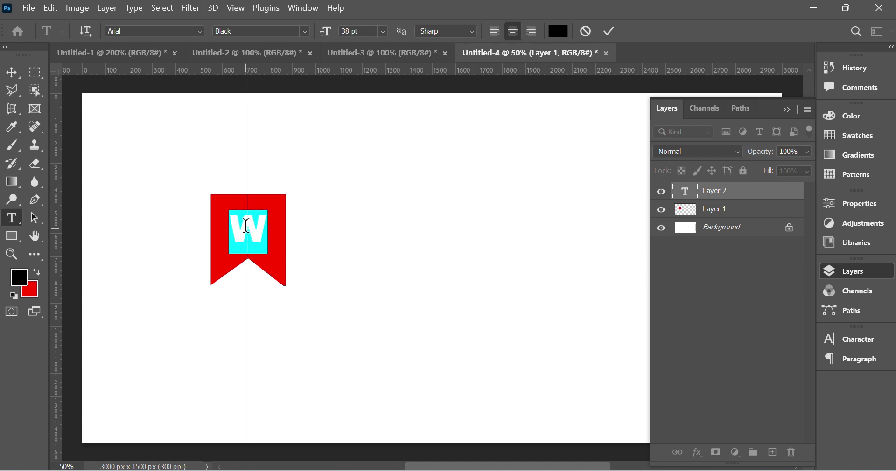
{"action": "key", "text": "ctrl+t"}
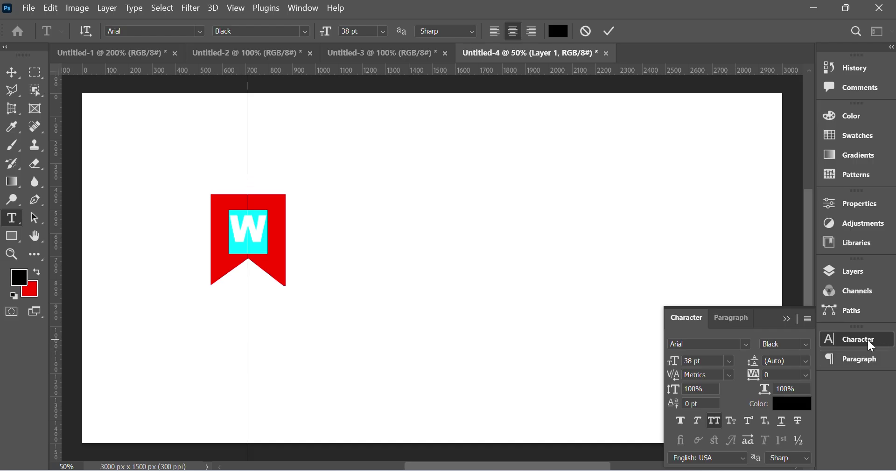
{"action": "left_click", "coordinate": [732, 323]}
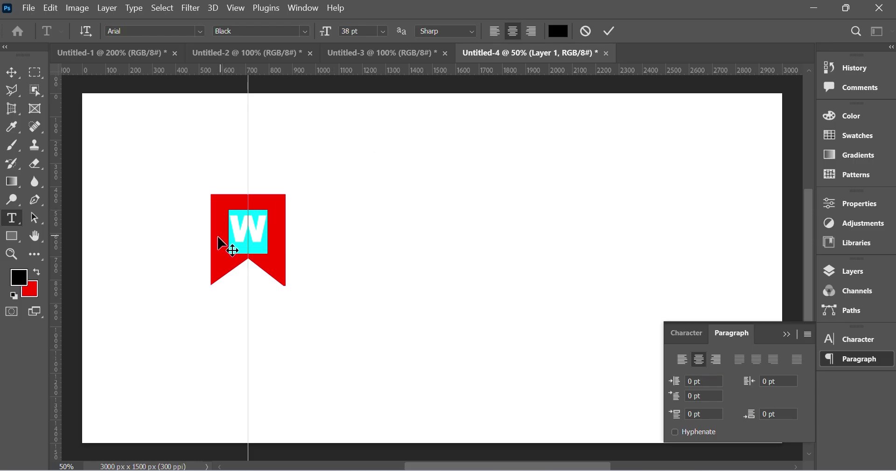
{"action": "left_click", "coordinate": [252, 230]}
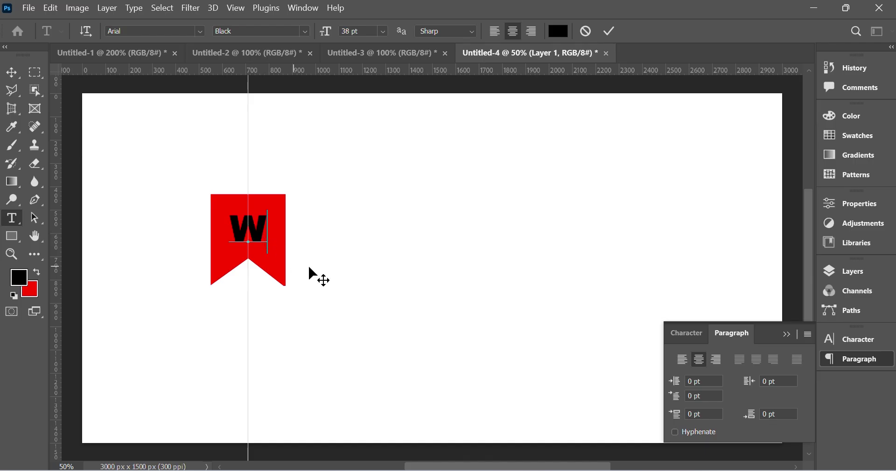
- Move the "W" off the ribbon, back onto its centre, and out beside it again
{"action": "left_click_drag", "start_coordinate": [315, 279], "coordinate": [444, 288]}
{"action": "left_click_drag", "start_coordinate": [363, 286], "coordinate": [388, 285]}
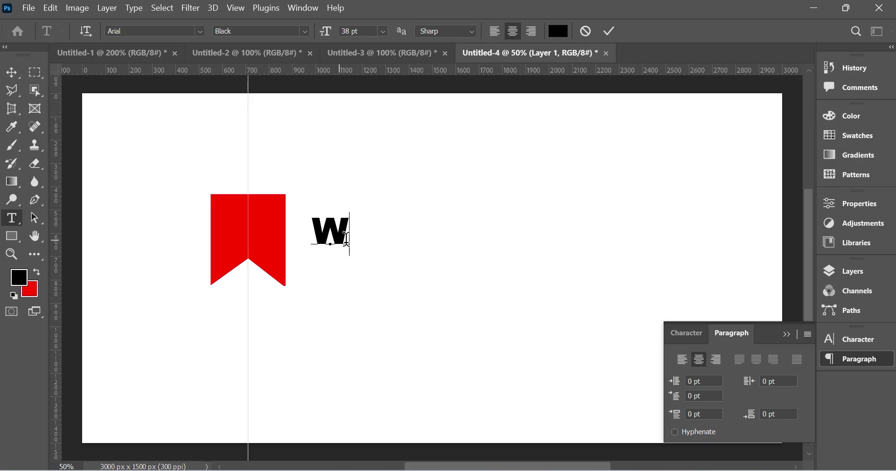
{"action": "left_click_drag", "start_coordinate": [398, 300], "coordinate": [312, 299]}
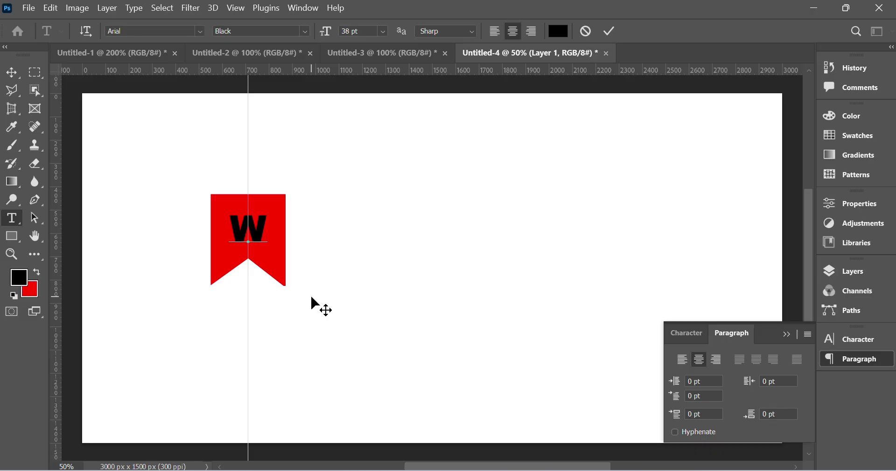
{"action": "left_click_drag", "start_coordinate": [320, 252], "coordinate": [436, 253]}
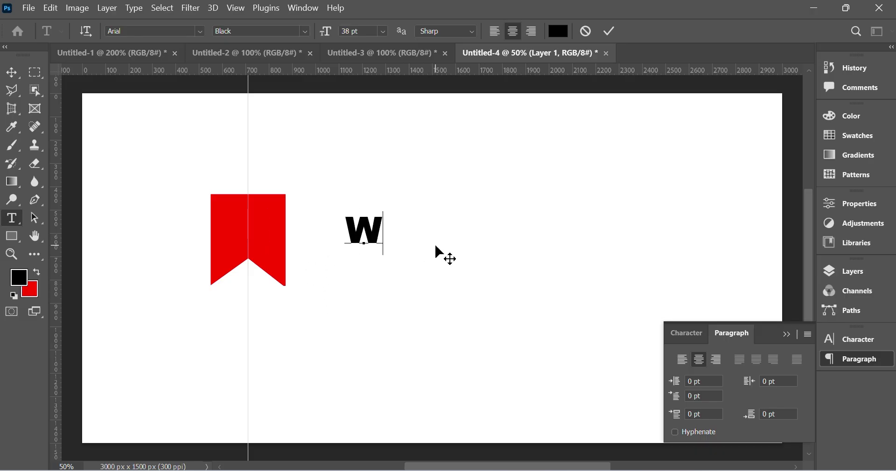
- Load the ribbon's outline as a selection, align the "W" text layer to its horizontal centre, and deselect
{"action": "left_click", "coordinate": [12, 73]}
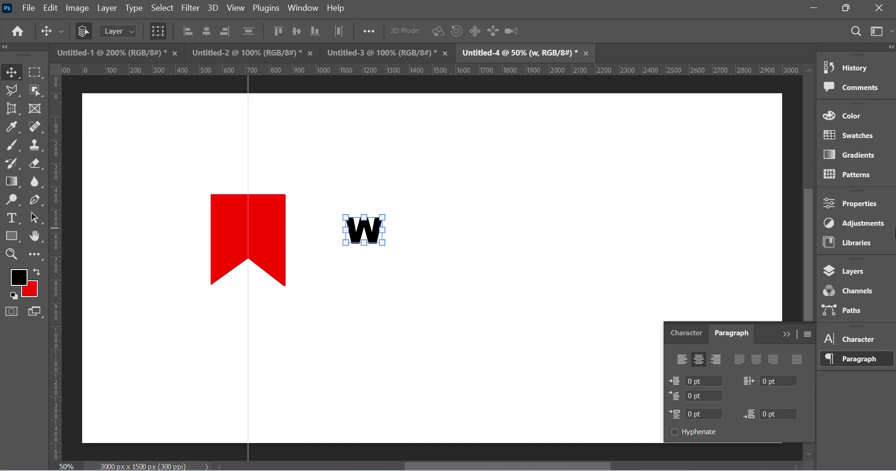
{"action": "left_click", "coordinate": [842, 277]}
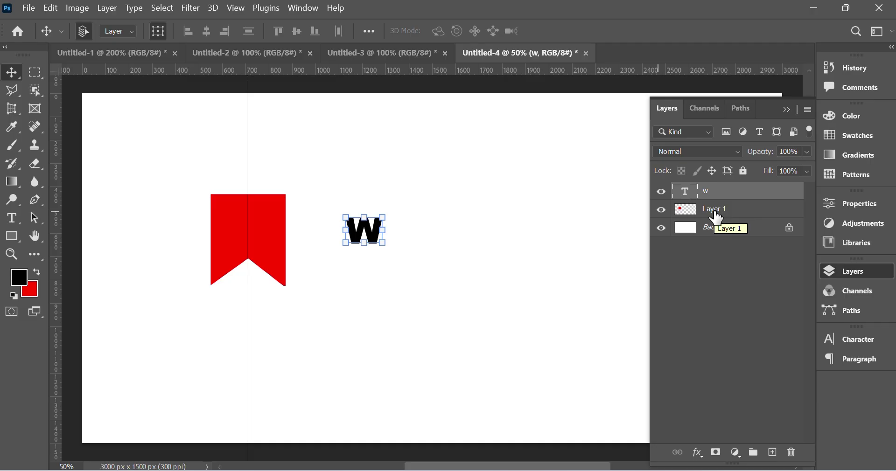
{"action": "left_click", "coordinate": [689, 216], "text": "ctrl"}
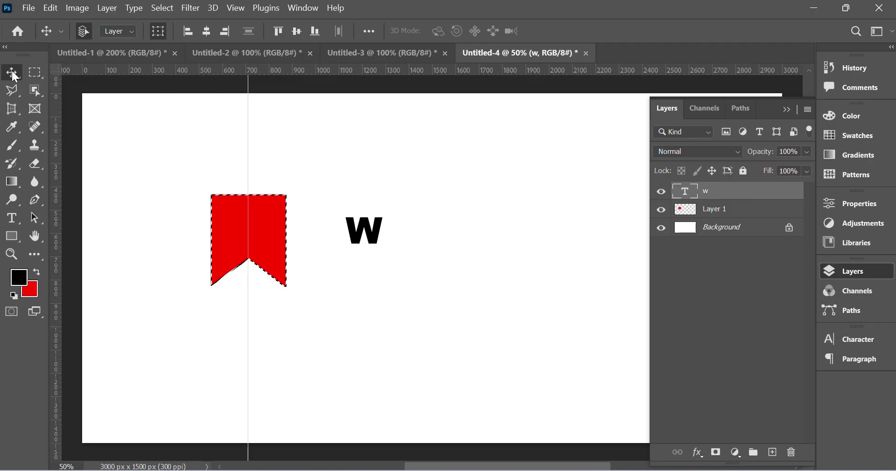
{"action": "left_click", "coordinate": [206, 31]}
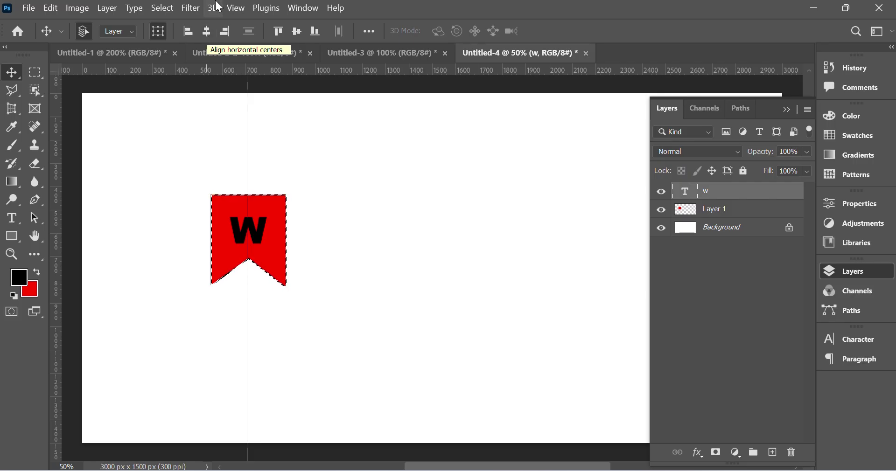
{"action": "key", "text": "ctrl+d"}
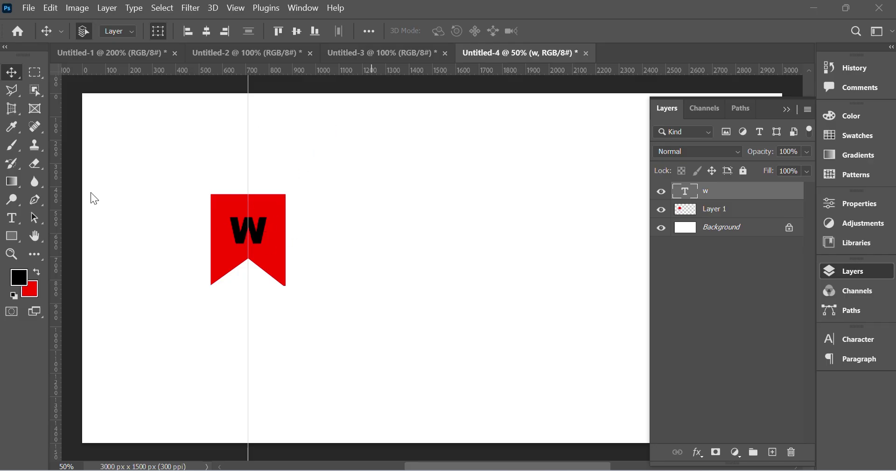
{"action": "key", "text": "ctrl+z"}
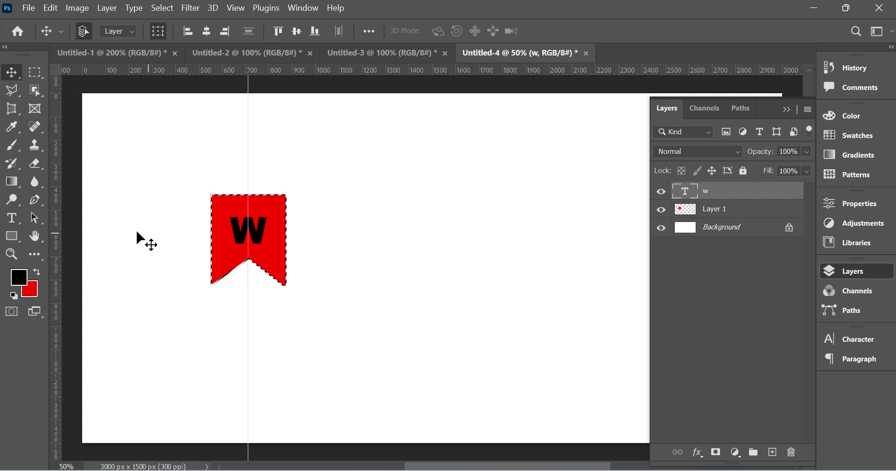
{"action": "left_click", "coordinate": [15, 219]}
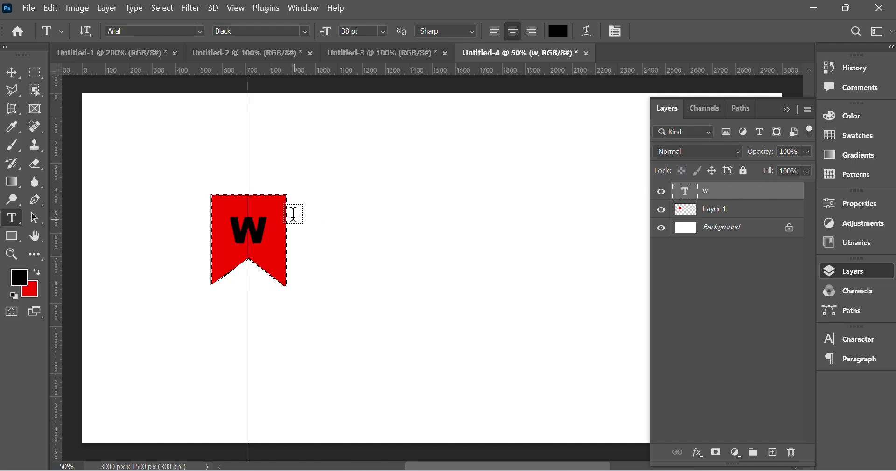
{"action": "key", "text": "ctrl+d"}
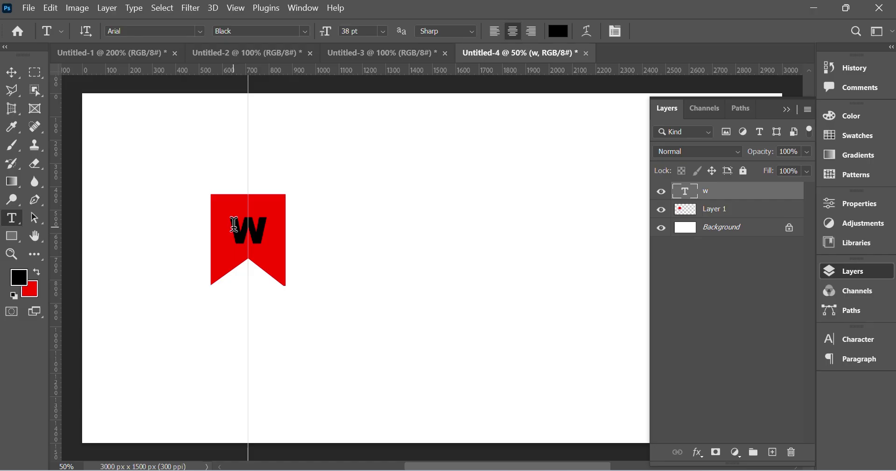
- Change the text colour of the "W" on the ribbon to white (ffffff) and commit the text
{"action": "left_click_drag", "start_coordinate": [235, 225], "coordinate": [265, 221]}
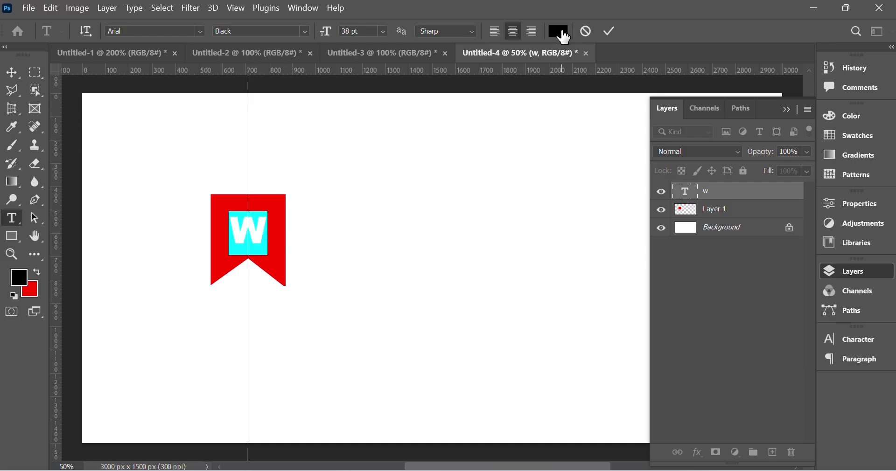
{"action": "left_click", "coordinate": [564, 35]}
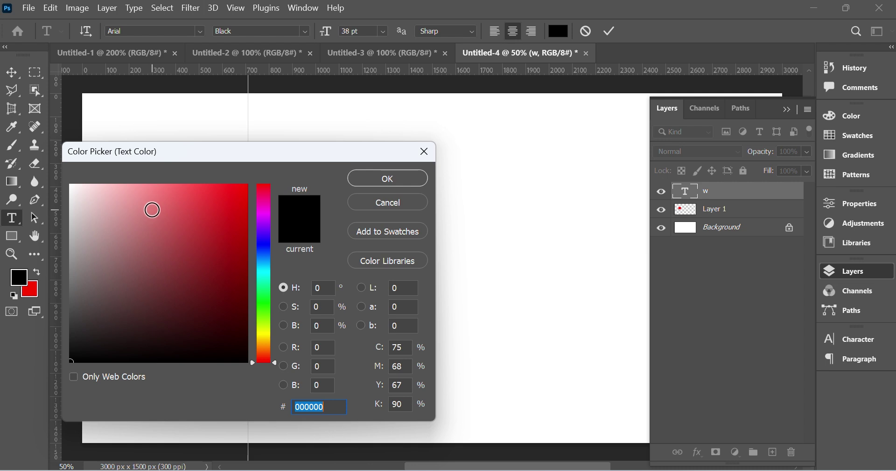
{"action": "left_click_drag", "start_coordinate": [97, 194], "coordinate": [51, 169]}
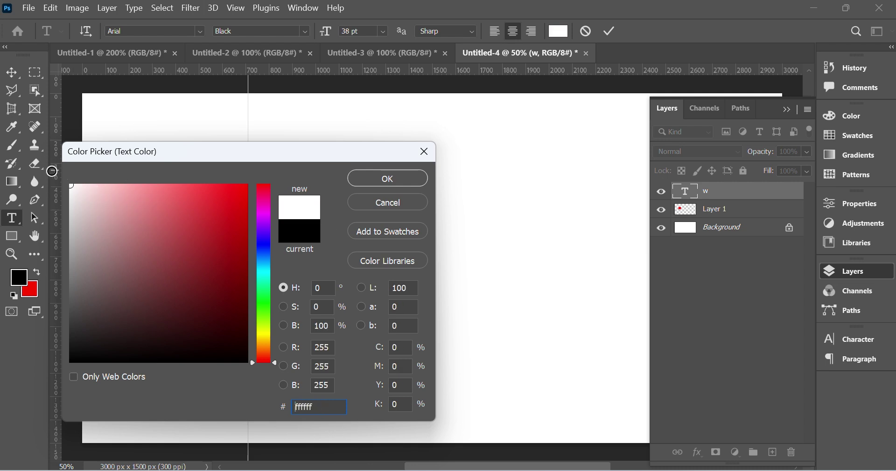
{"action": "left_click", "coordinate": [399, 181]}
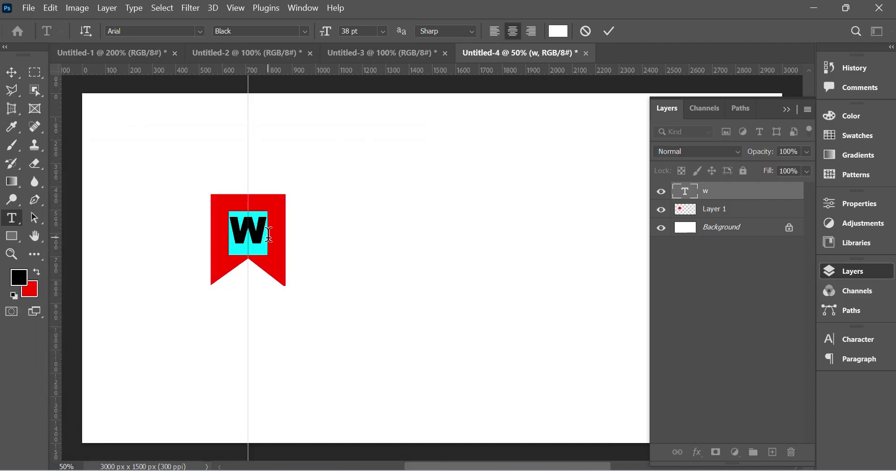
{"action": "left_click", "coordinate": [253, 225]}
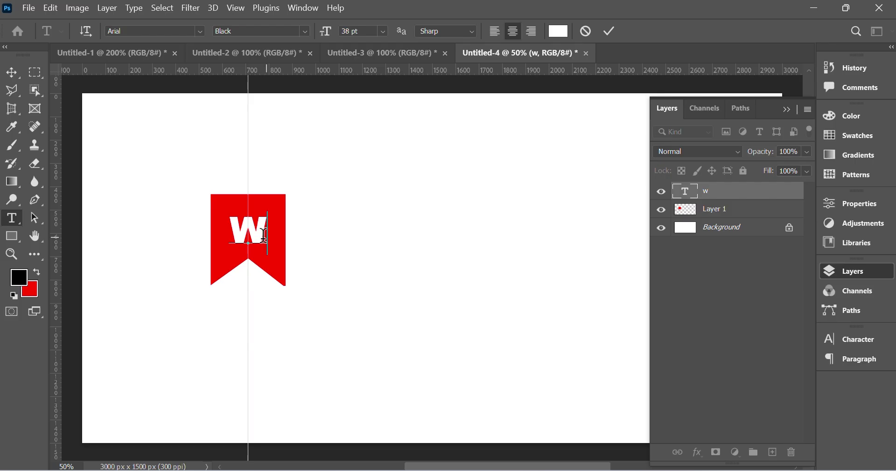
{"action": "left_click", "coordinate": [12, 72]}
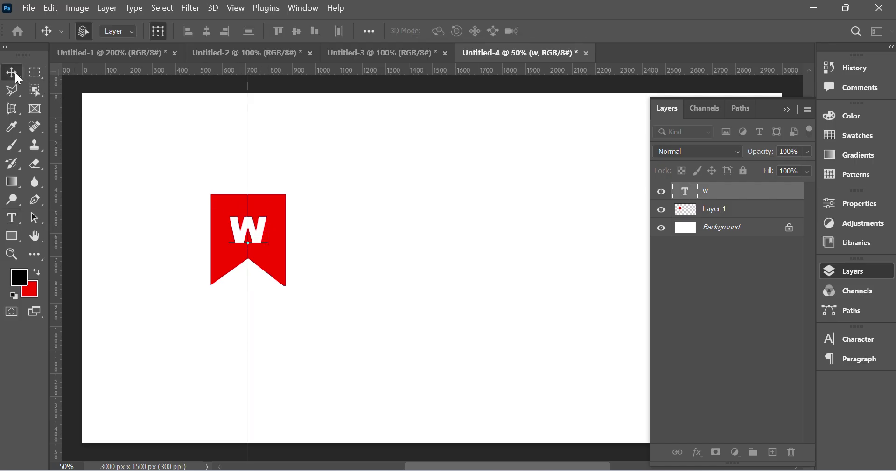
- Move the vertical guide away from the ribbon into the blank area on its left, and hide the guides
{"action": "left_click", "coordinate": [248, 128]}
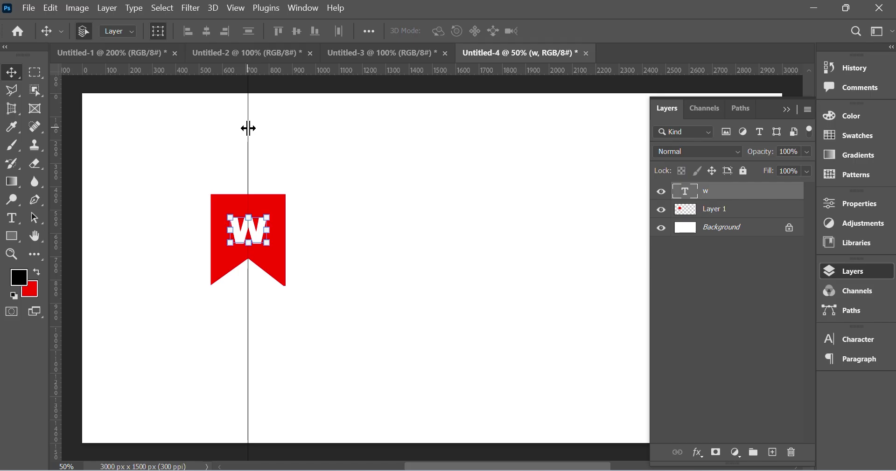
{"action": "left_click_drag", "start_coordinate": [249, 128], "coordinate": [137, 138]}
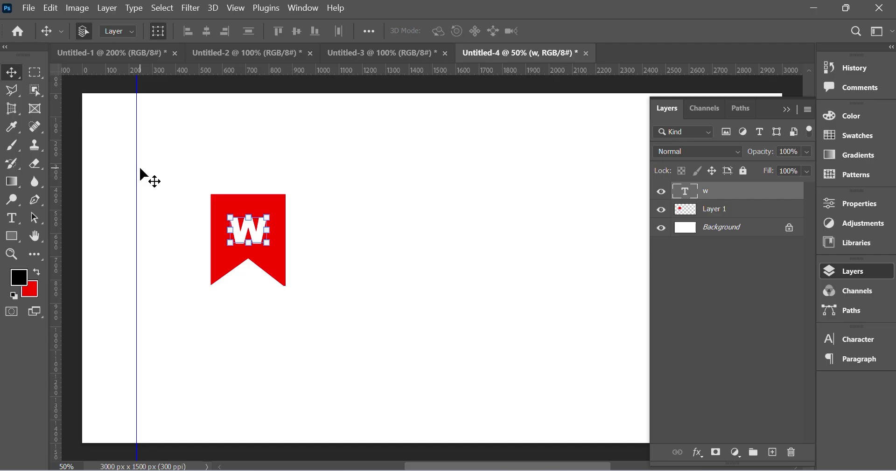
{"action": "key", "text": "ctrl+semicolon"}
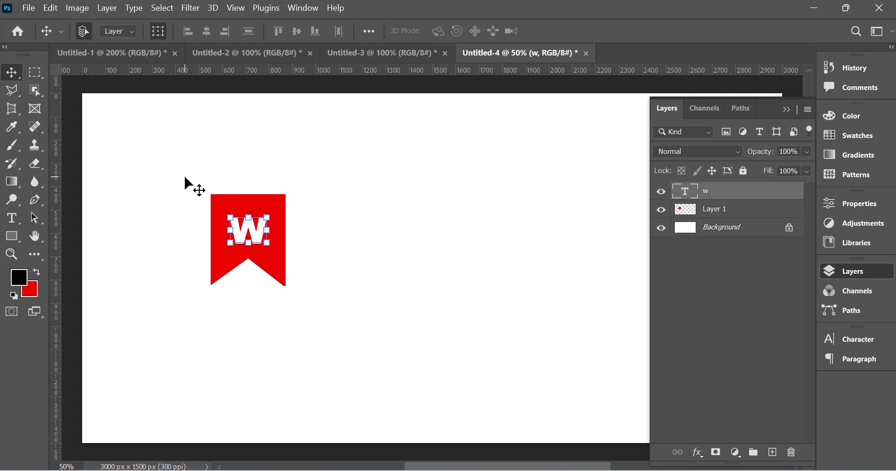
- Group the "w" text layer with the red ribbon's Layer 1 and name the group Ribon
{"action": "left_click_drag", "start_coordinate": [185, 177], "coordinate": [324, 316]}
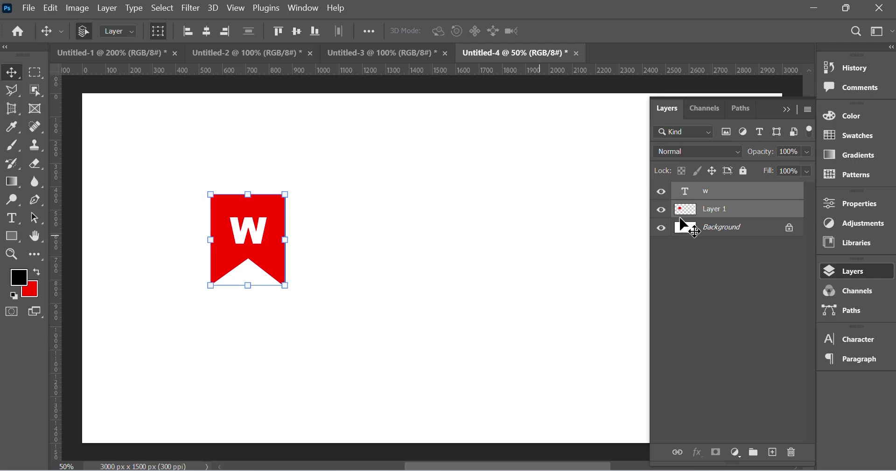
{"action": "left_click", "coordinate": [740, 198]}
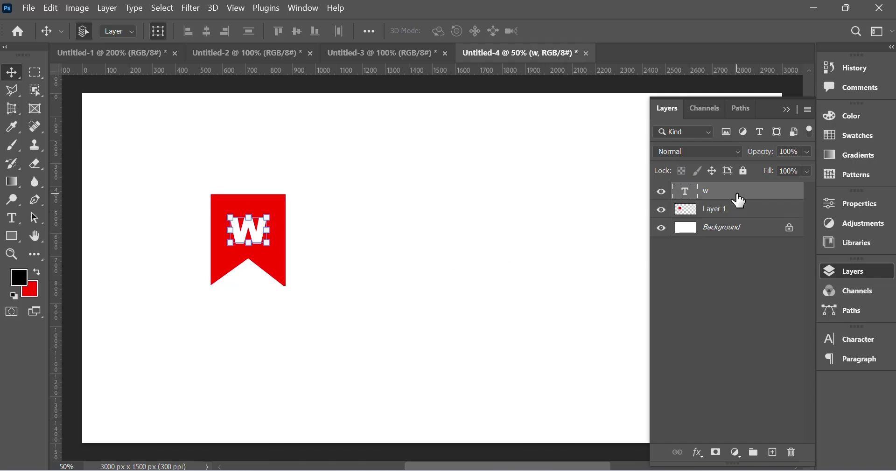
{"action": "left_click", "coordinate": [742, 217], "text": "shift"}
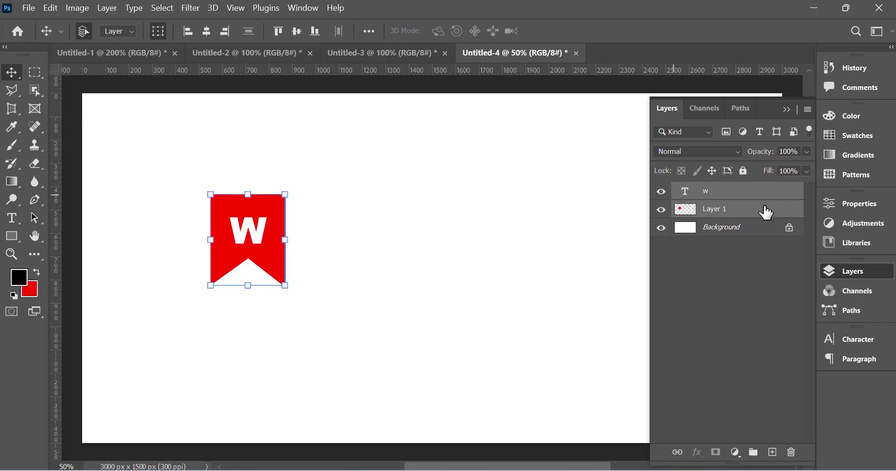
{"action": "left_click", "coordinate": [738, 216]}
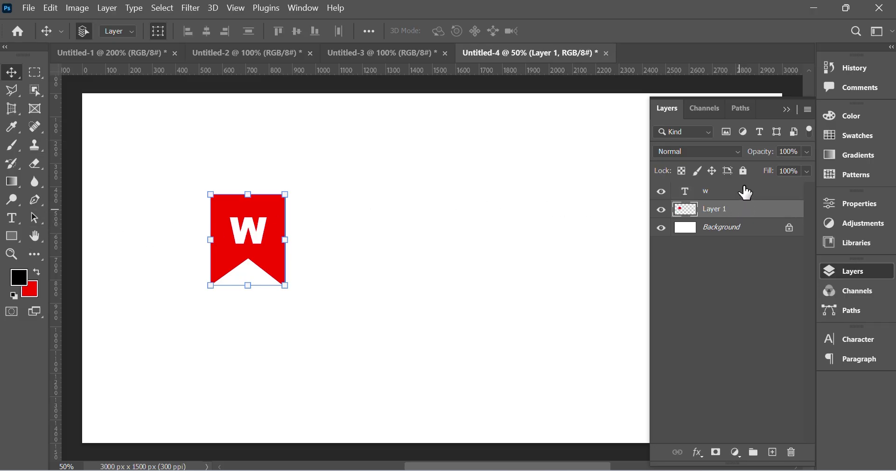
{"action": "left_click", "coordinate": [746, 196], "text": "shift"}
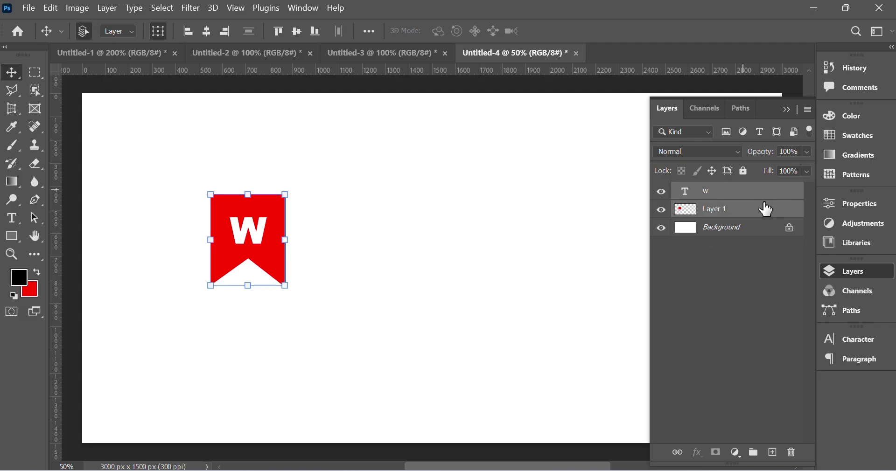
{"action": "left_click", "coordinate": [757, 455]}
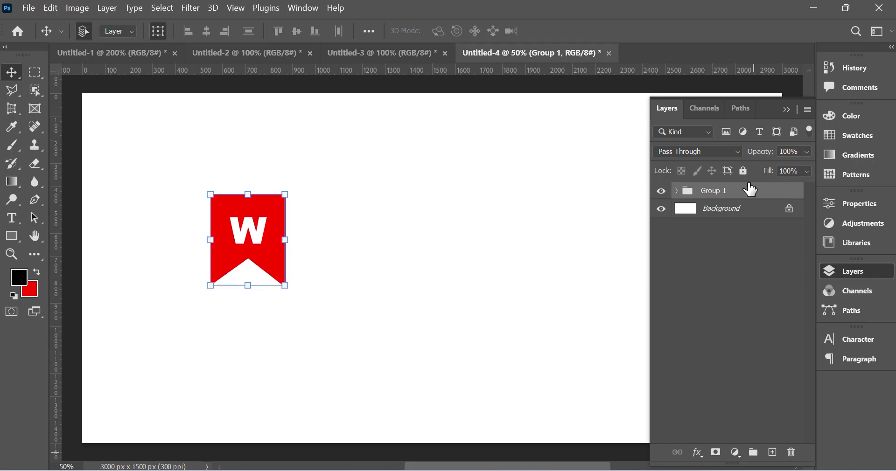
{"action": "double_click", "coordinate": [720, 192]}
{"action": "type", "text": "Ribon"}
{"action": "key", "text": "Return"}
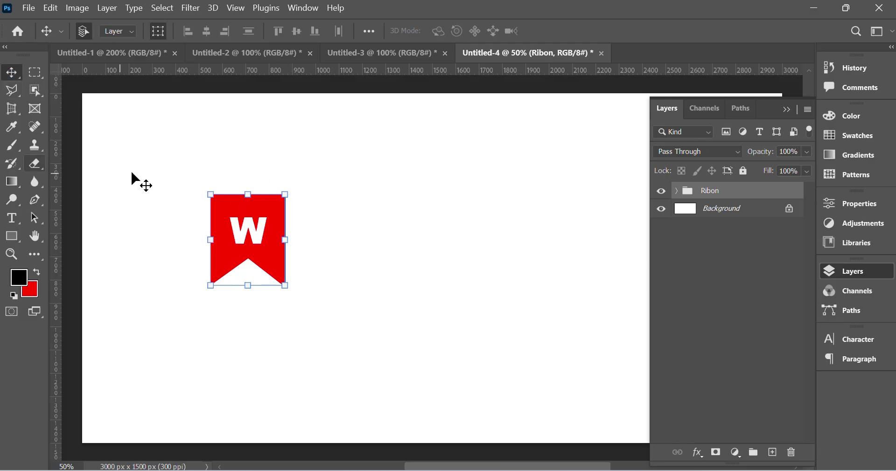
- Check the WELCOME banner in Untitled-1, and move the ribbon together with its "W" towards the left edge of the Untitled-4 canvas
{"action": "left_click", "coordinate": [111, 54]}
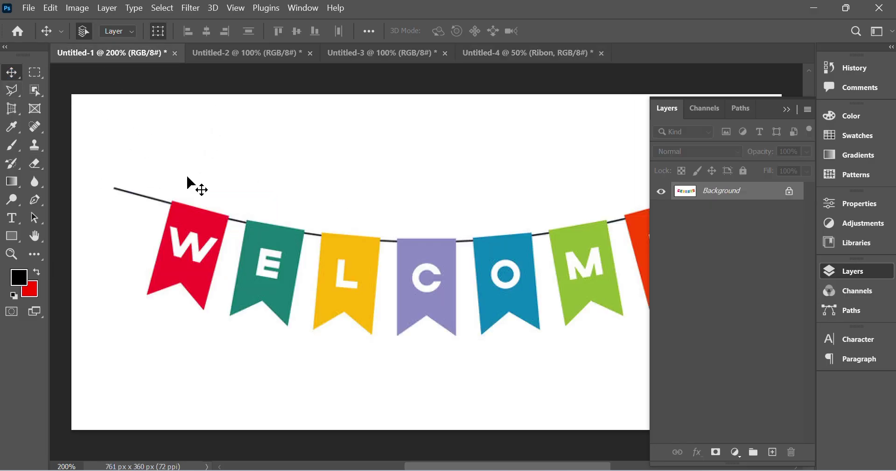
{"action": "scroll", "coordinate": [493, 247], "scroll_direction": "right", "scroll_amount": 5}
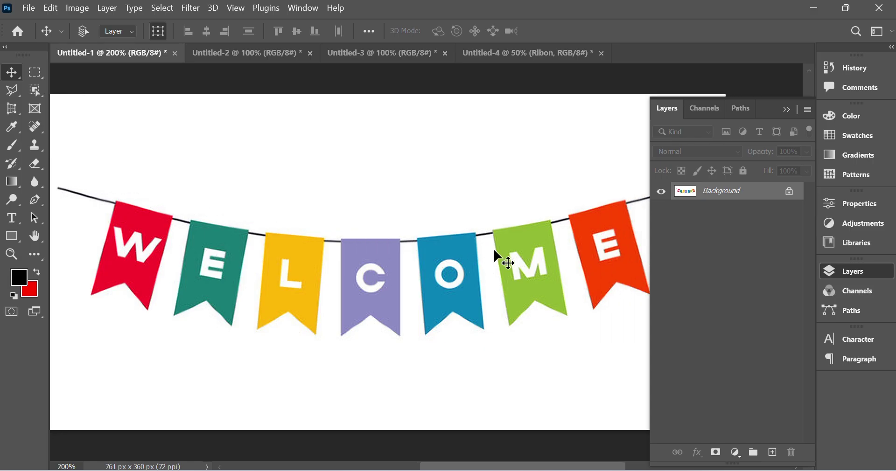
{"action": "scroll", "coordinate": [357, 282], "scroll_direction": "left", "scroll_amount": 2}
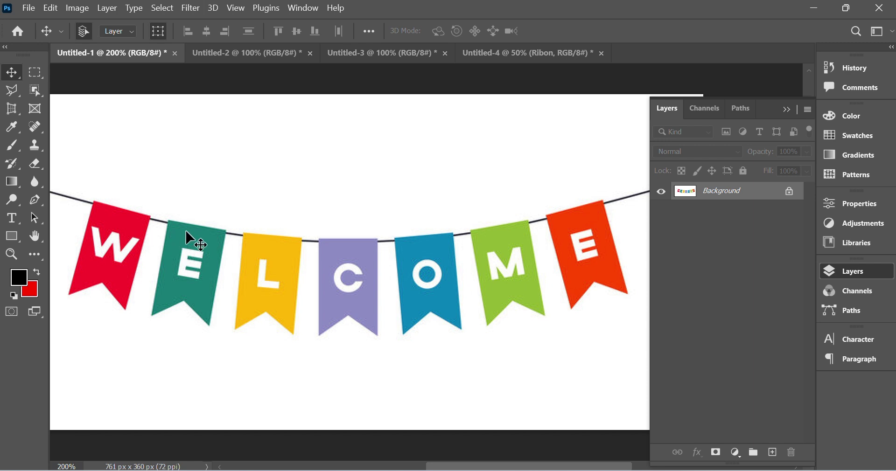
{"action": "left_click", "coordinate": [520, 54]}
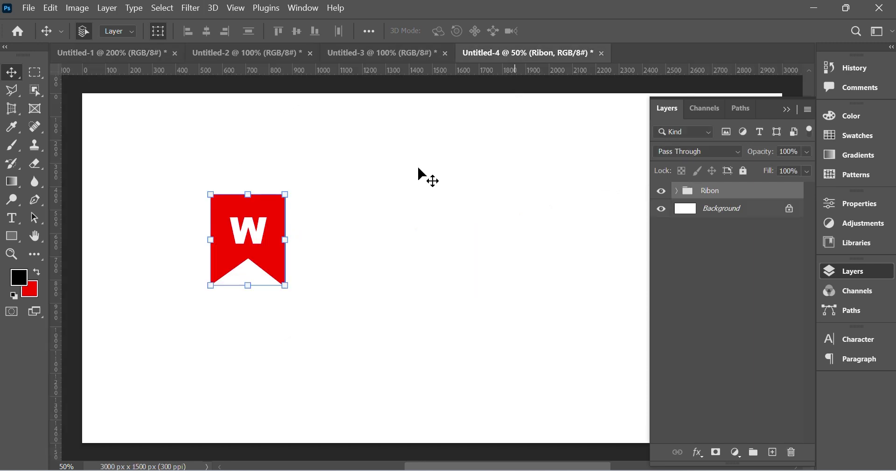
{"action": "left_click_drag", "start_coordinate": [190, 180], "coordinate": [336, 298]}
{"action": "left_click_drag", "start_coordinate": [279, 233], "coordinate": [186, 233]}
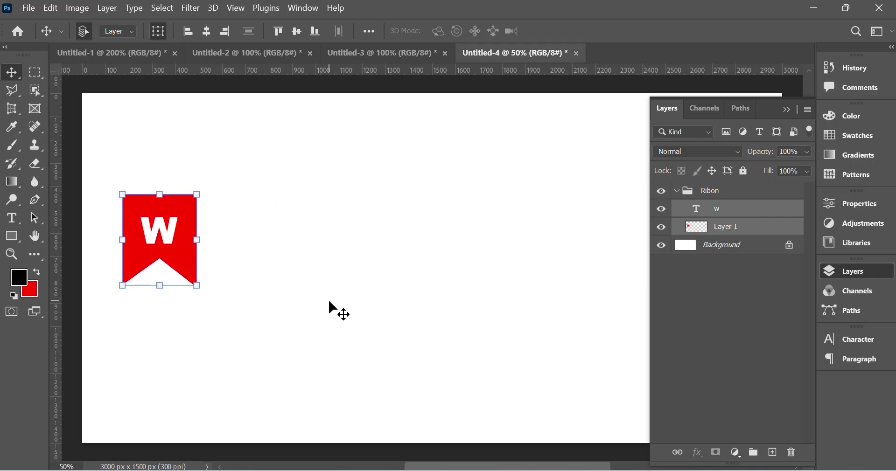
- Scale the ribbon and its "W" down together to about 220 px wide, keeping the upper-left corner in place
{"action": "key", "text": "ctrl+minus"}
{"action": "key", "text": "ctrl+minus"}
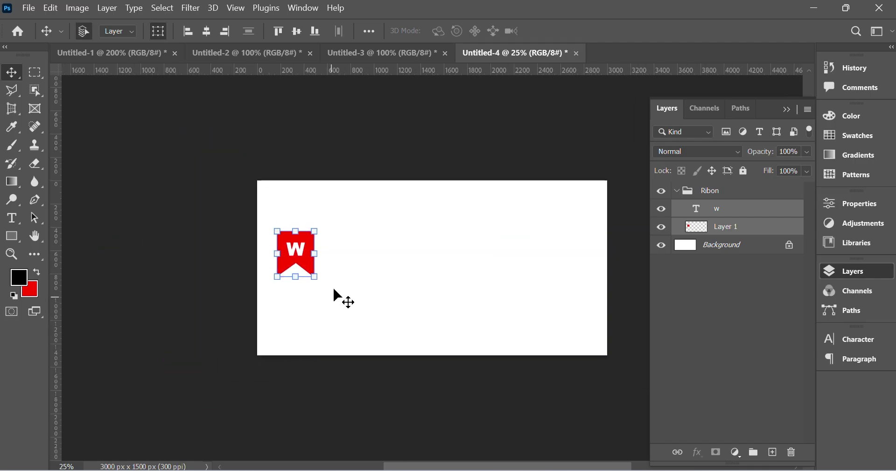
{"action": "left_click_drag", "start_coordinate": [315, 278], "coordinate": [303, 269]}
{"action": "key", "text": "Return"}
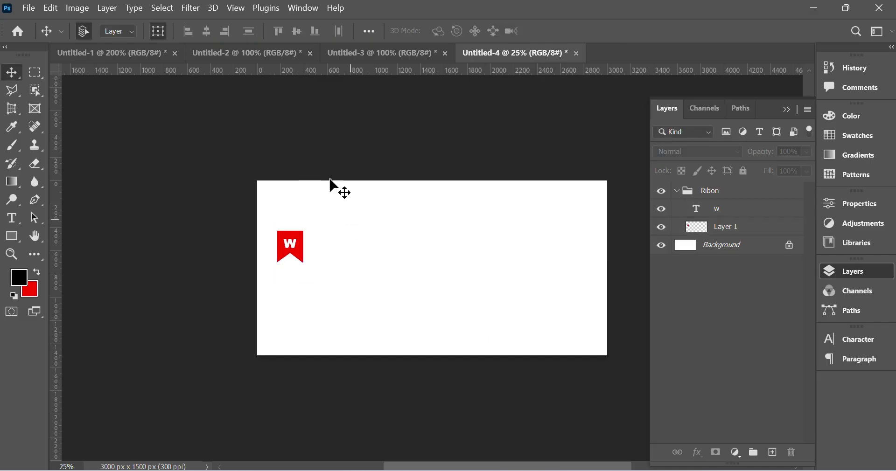
- Compare with the banner in Untitled-1, and marquee a thin strip across the full width of the ribbon above the "W" on Layer 1
{"action": "left_click", "coordinate": [94, 51]}
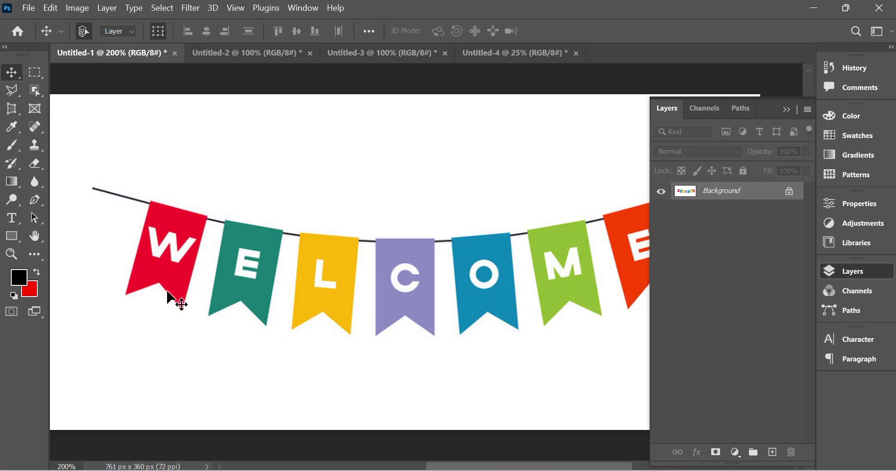
{"action": "left_click", "coordinate": [508, 58]}
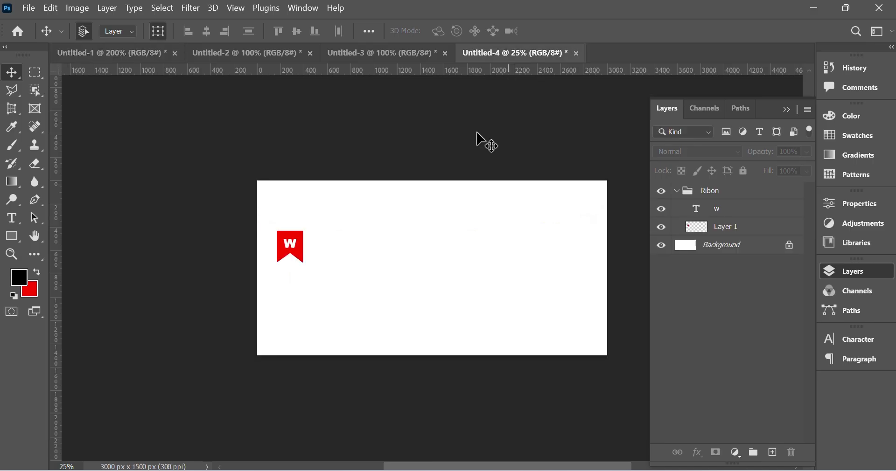
{"action": "left_click", "coordinate": [42, 73]}
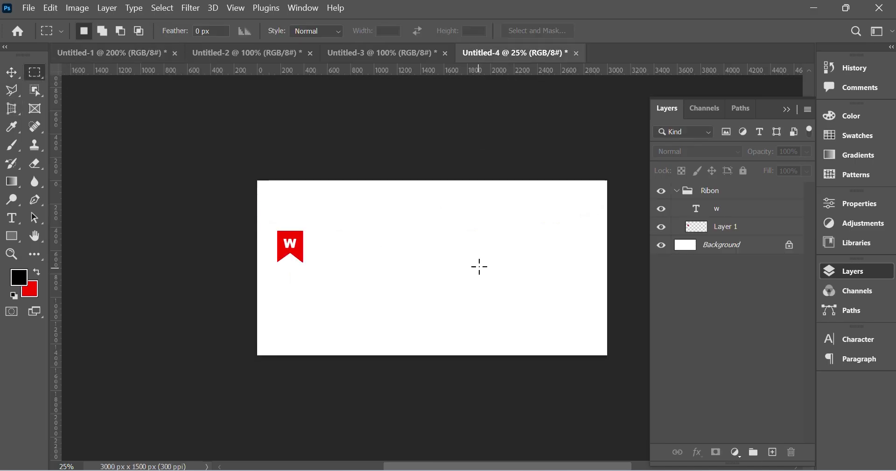
{"action": "left_click", "coordinate": [721, 228]}
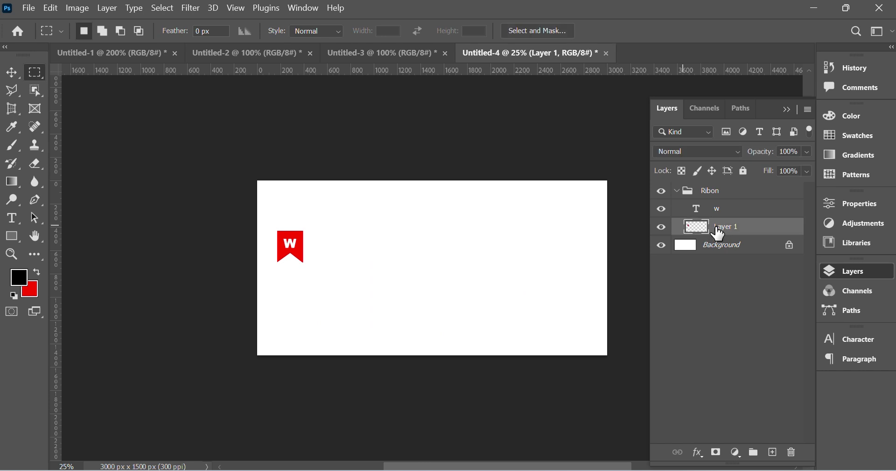
{"action": "key", "text": "ctrl+space"}
{"action": "left_click", "coordinate": [269, 231]}
{"action": "left_click", "coordinate": [313, 236]}
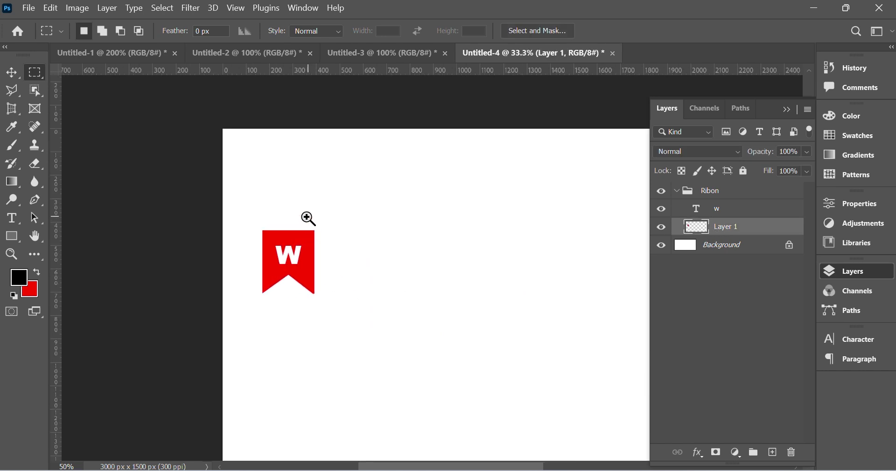
{"action": "left_click", "coordinate": [305, 229]}
{"action": "left_click", "coordinate": [303, 230]}
{"action": "left_click", "coordinate": [304, 230]}
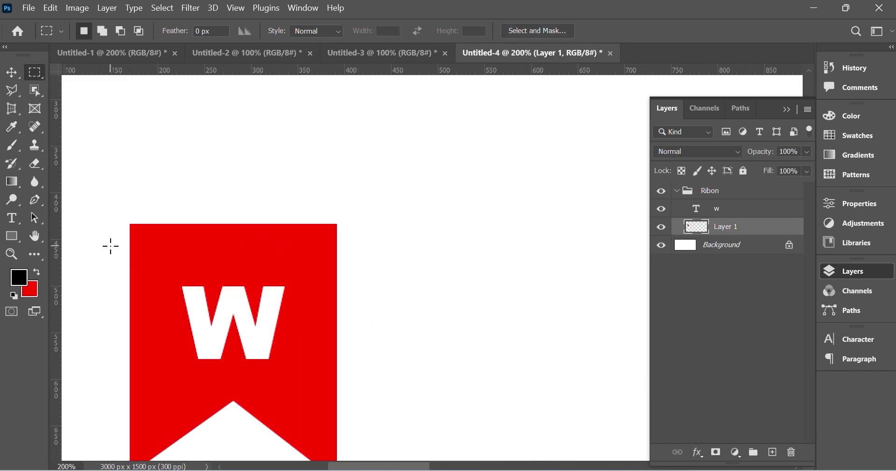
{"action": "left_click_drag", "start_coordinate": [124, 239], "coordinate": [354, 253]}
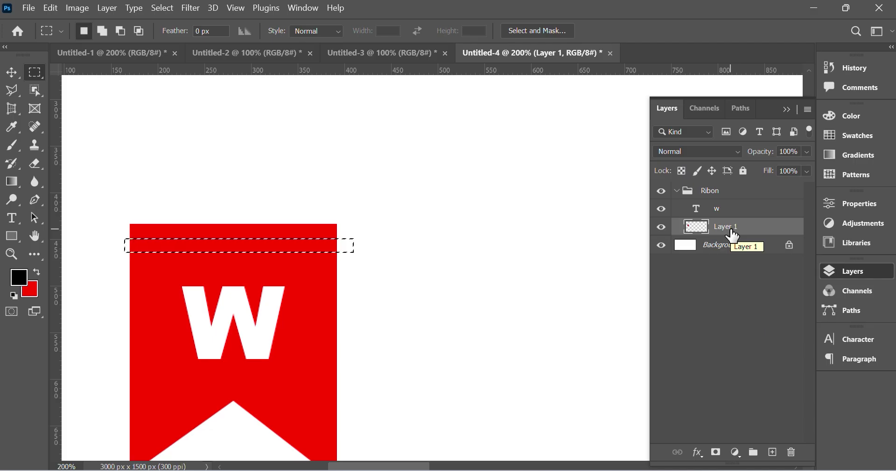
- Stretch the selected strip upward to lengthen the ribbon by about 40 px at its upper edge, and deselect
{"action": "key", "text": "ctrl+t"}
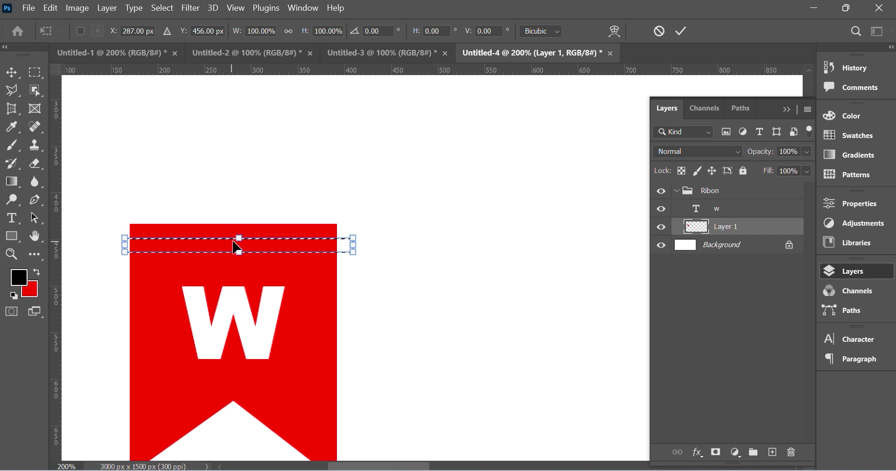
{"action": "left_click_drag", "start_coordinate": [238, 238], "coordinate": [244, 186]}
{"action": "key", "text": "Return"}
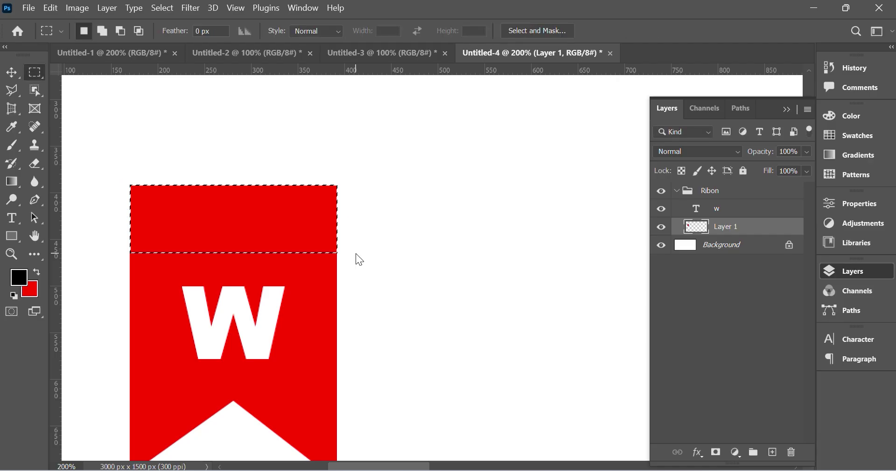
{"action": "left_click", "coordinate": [242, 145]}
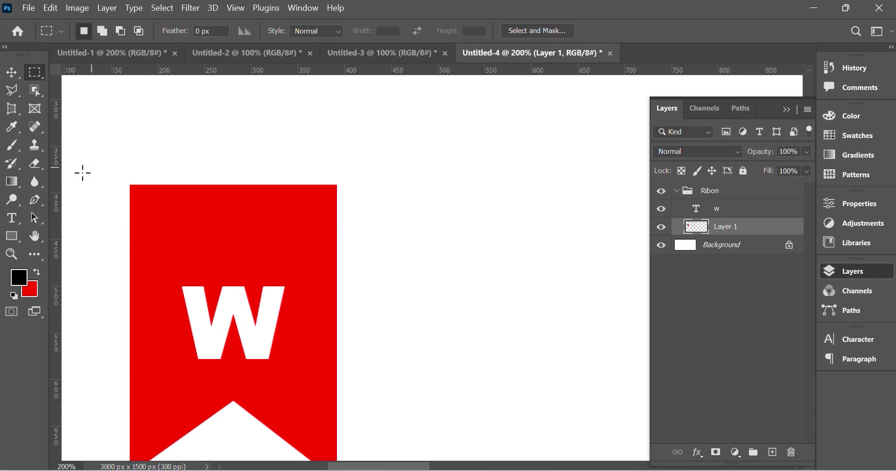
- Enlarge the "W" on the ribbon to about 137% and move it back to the ribbon's horizontal centre
{"action": "left_click", "coordinate": [11, 218]}
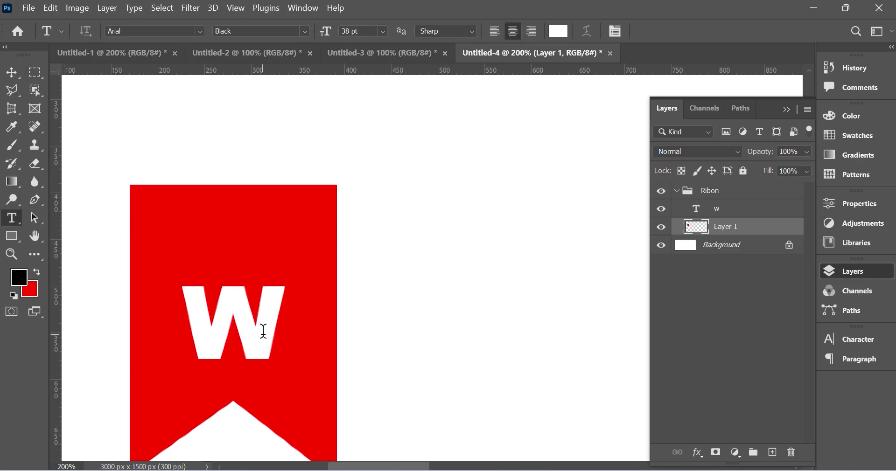
{"action": "left_click", "coordinate": [239, 318]}
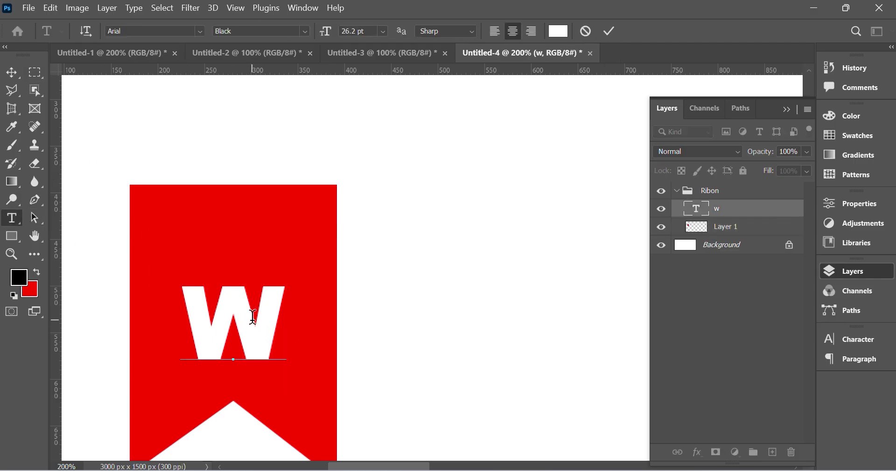
{"action": "left_click", "coordinate": [12, 72]}
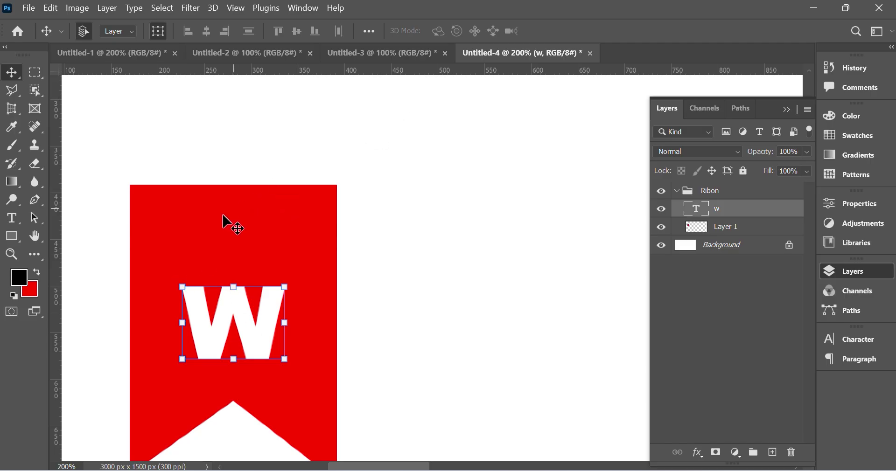
{"action": "left_click", "coordinate": [181, 286]}
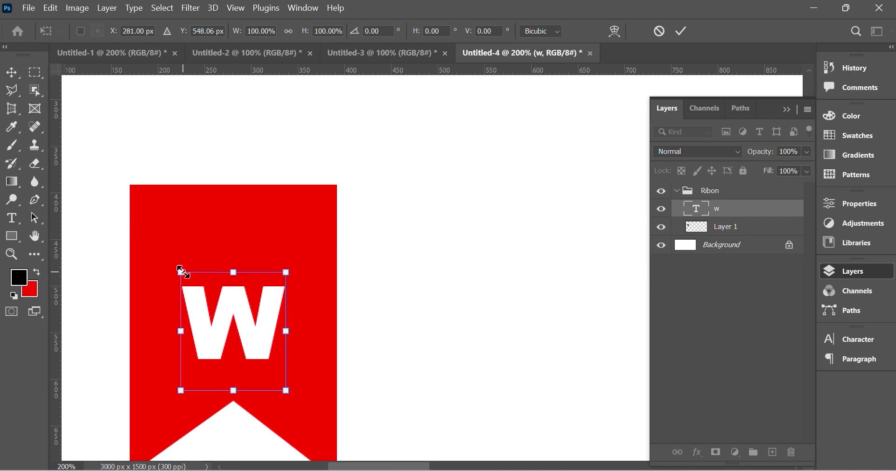
{"action": "left_click_drag", "start_coordinate": [182, 271], "coordinate": [141, 229]}
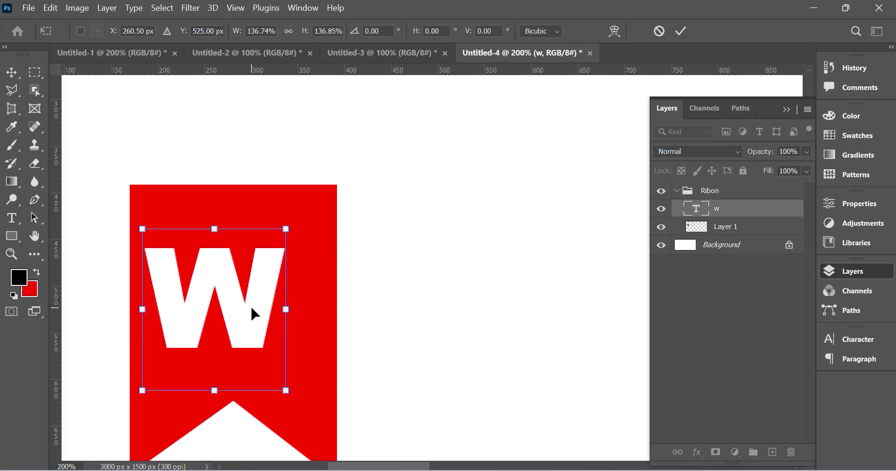
{"action": "left_click_drag", "start_coordinate": [252, 308], "coordinate": [270, 309]}
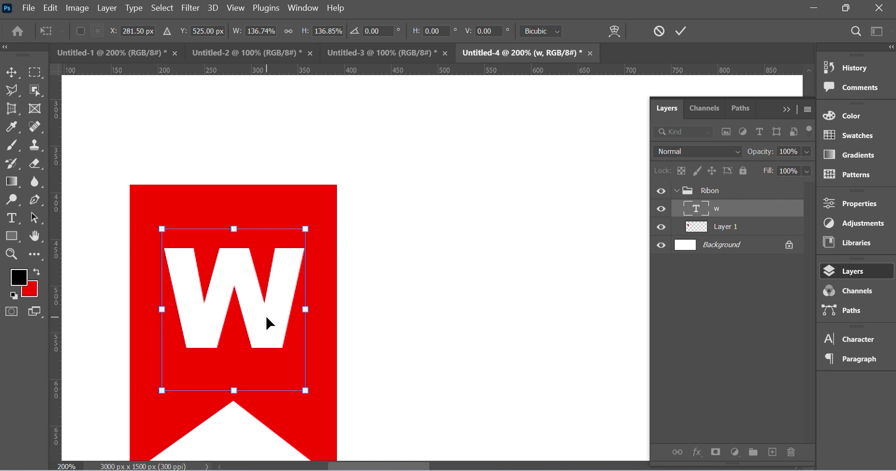
- Nudge the enlarged "W" down 4 px on the ribbon, commit the transformation, and deselect the layer
{"action": "key", "text": "Down"}
{"action": "key", "text": "Down"}
{"action": "key", "text": "Down"}
{"action": "key", "text": "Down"}
{"action": "key", "text": "Down"}
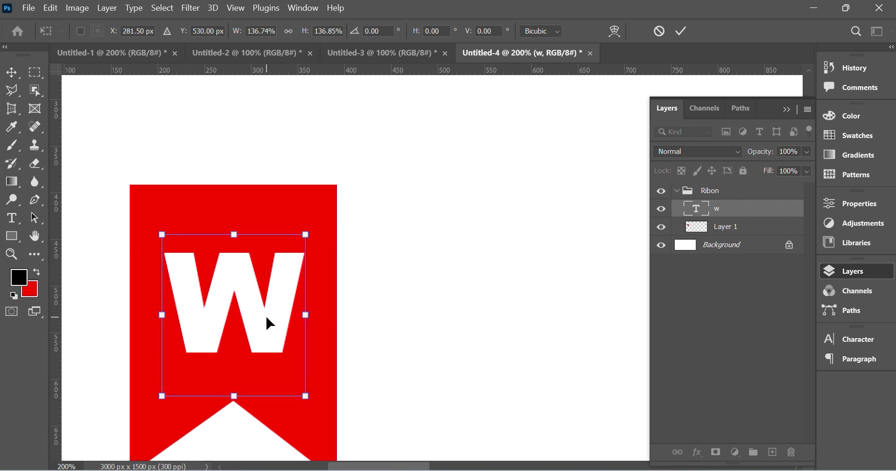
{"action": "key", "text": "Up"}
{"action": "key", "text": "ctrl+minus"}
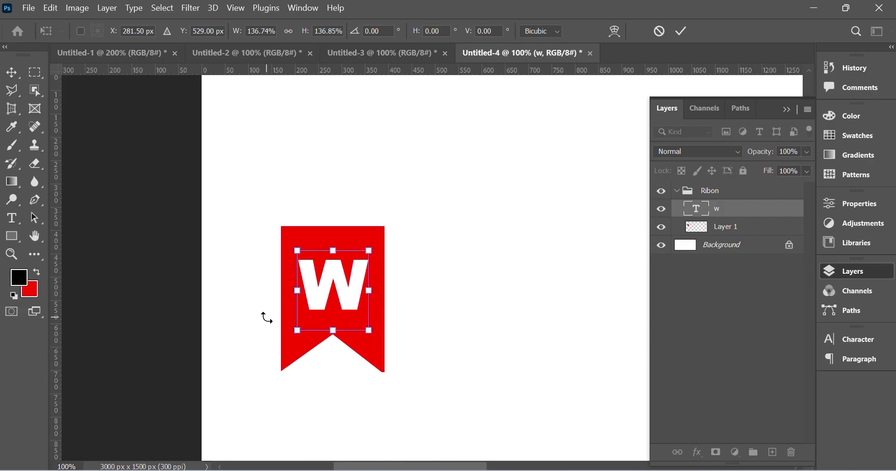
{"action": "key", "text": "ctrl+minus"}
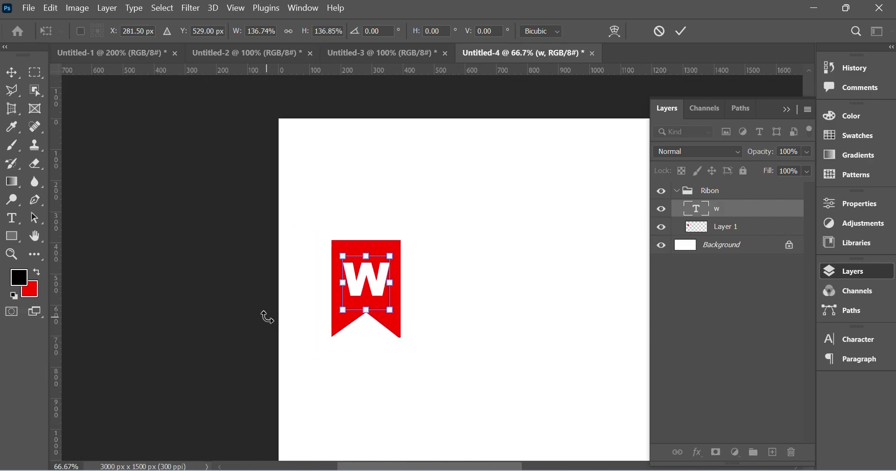
{"action": "scroll", "coordinate": [267, 317], "scroll_direction": "right", "scroll_amount": 3}
{"action": "scroll", "coordinate": [390, 317], "scroll_direction": "right", "scroll_amount": 4}
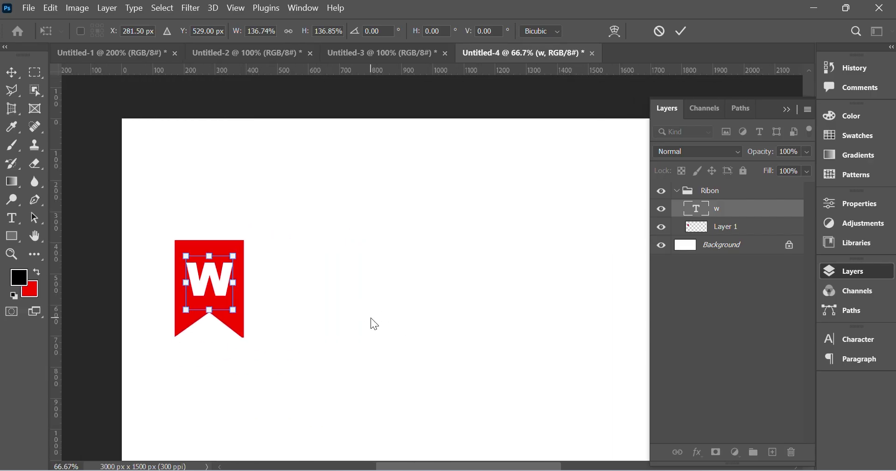
{"action": "key", "text": "Return"}
{"action": "left_click", "coordinate": [371, 292]}
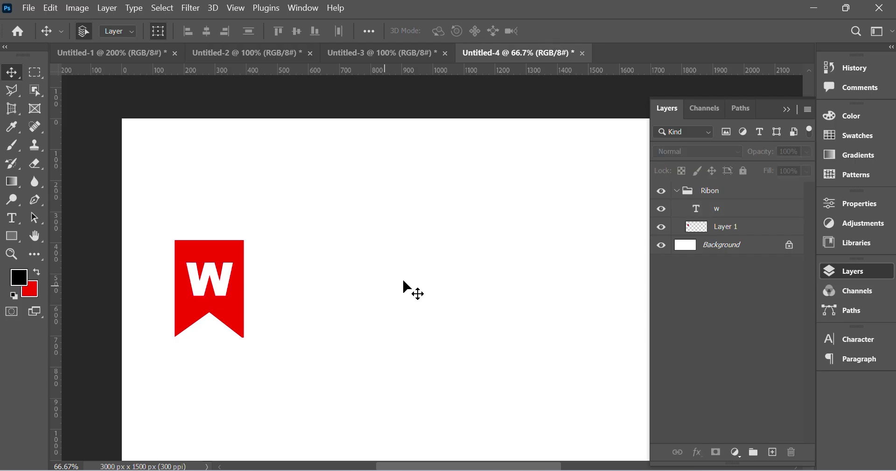
{"action": "left_click", "coordinate": [677, 191]}
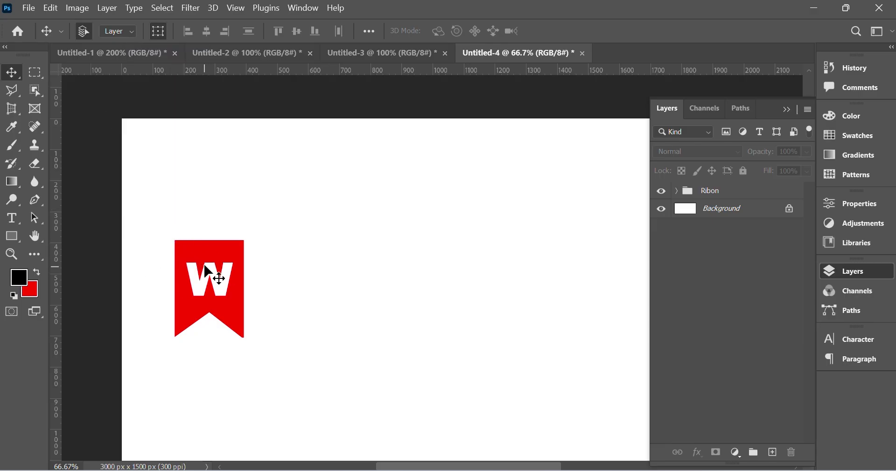
{"action": "left_click", "coordinate": [227, 275]}
{"action": "left_click_drag", "start_coordinate": [227, 274], "coordinate": [291, 271]}
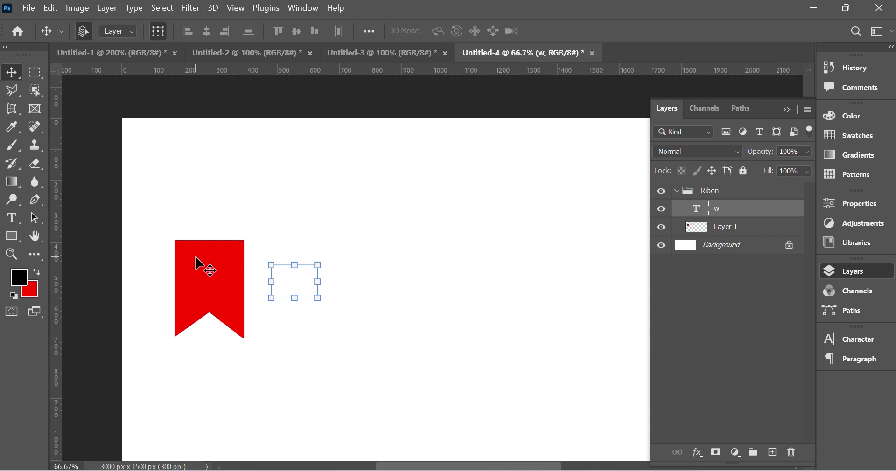
{"action": "left_click", "coordinate": [210, 263]}
{"action": "left_click_drag", "start_coordinate": [210, 263], "coordinate": [304, 249]}
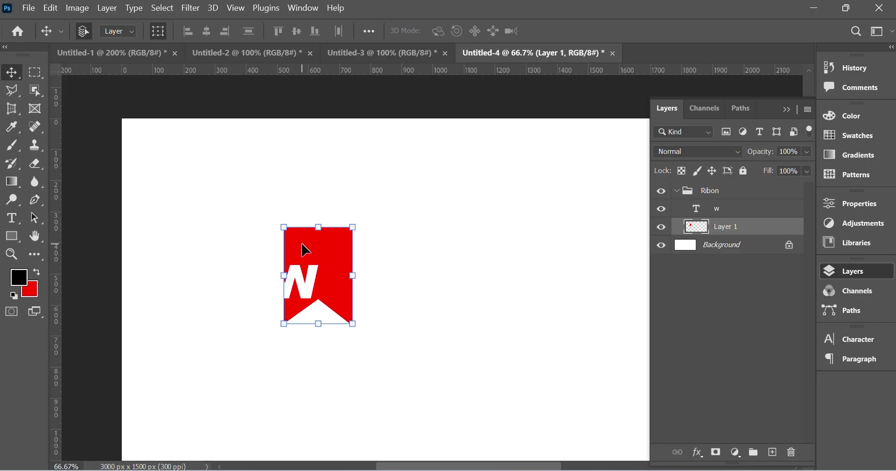
{"action": "key", "text": "ctrl+z"}
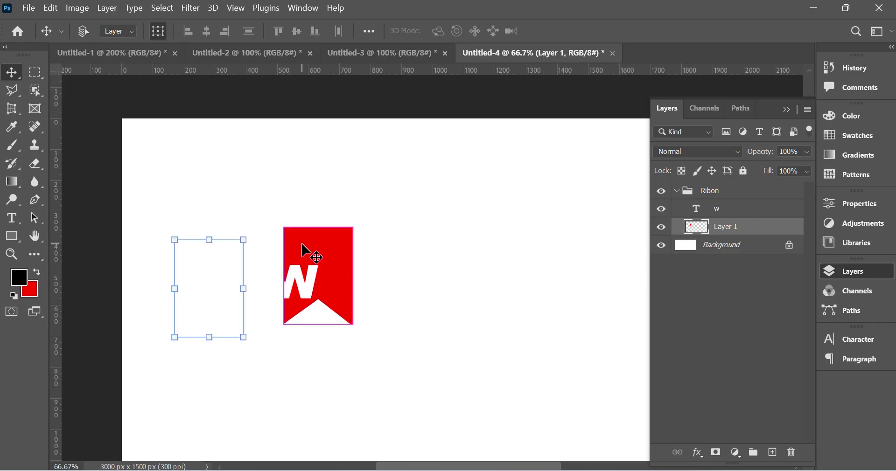
{"action": "key", "text": "ctrl+z"}
{"action": "key", "text": "ctrl"}
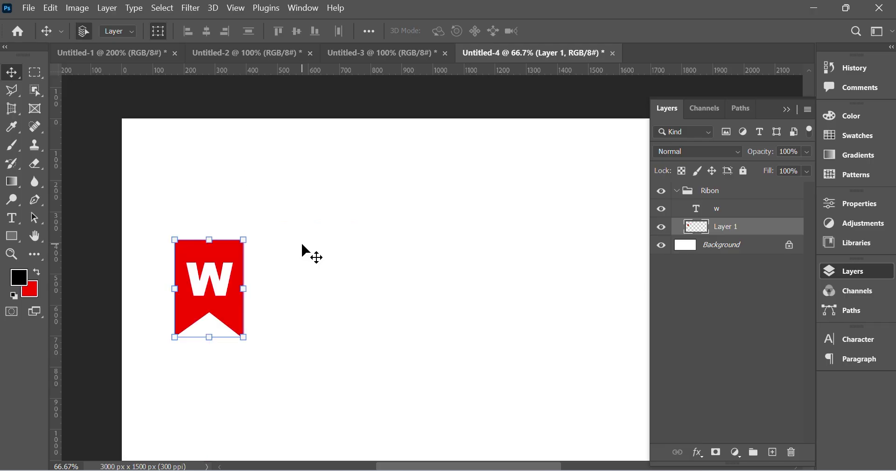
{"action": "left_click", "coordinate": [156, 212]}
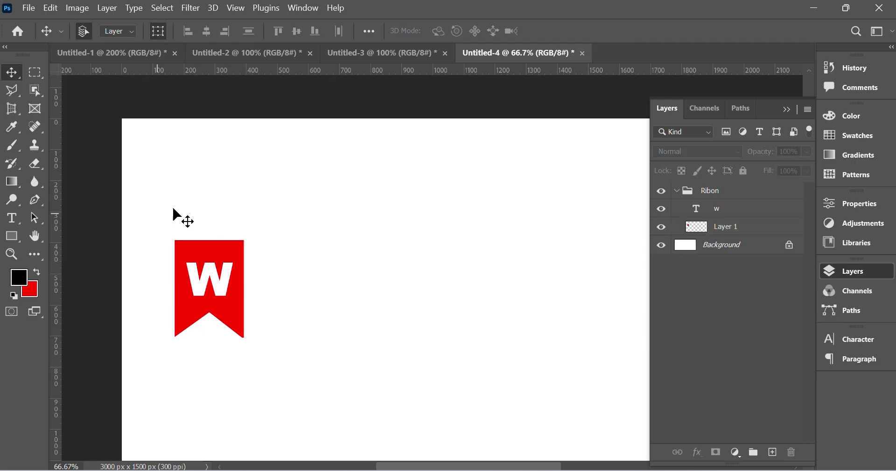
- Set Auto-Select to Group, move the whole "W" ribbon slightly left and down on the canvas, and collapse the Ribon group
{"action": "left_click", "coordinate": [131, 32]}
{"action": "left_click", "coordinate": [119, 43]}
{"action": "left_click_drag", "start_coordinate": [217, 282], "coordinate": [239, 294]}
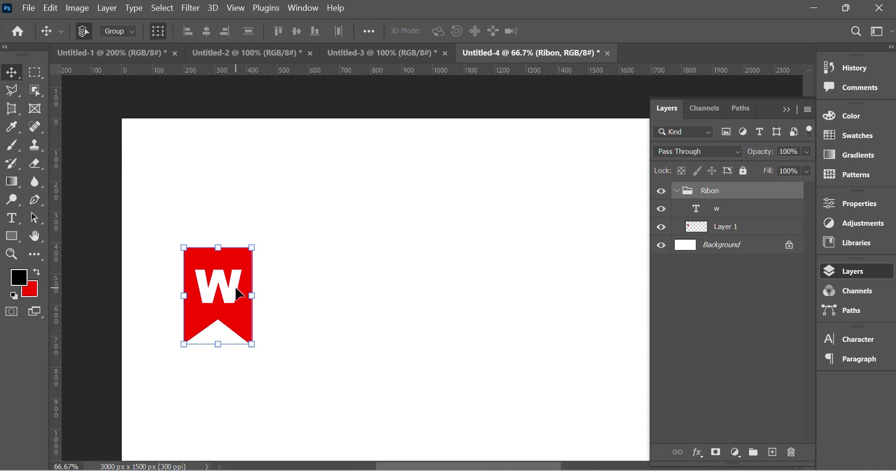
{"action": "left_click_drag", "start_coordinate": [235, 285], "coordinate": [211, 300]}
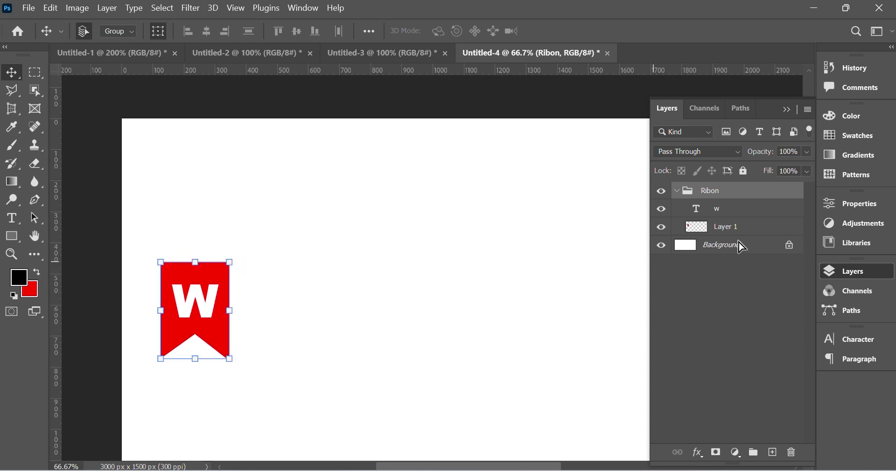
{"action": "left_click", "coordinate": [677, 192]}
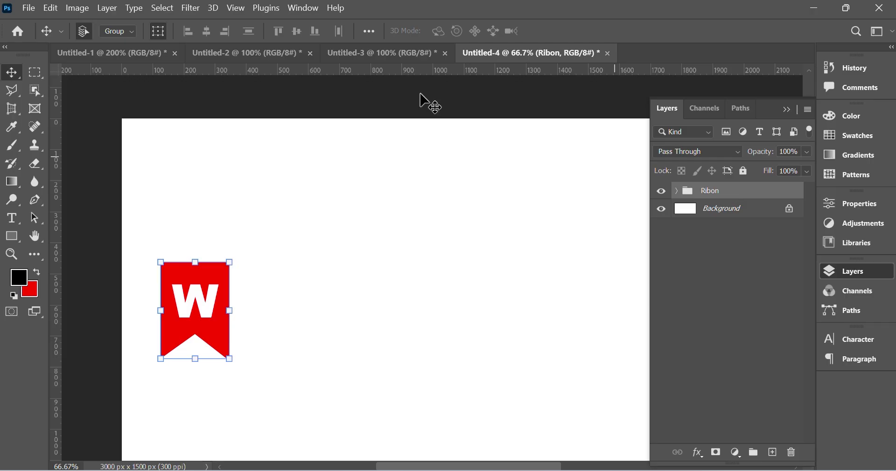
- Review the seven-flag reference in Untitled-1, and make six duplicates of the Ribon group in Untitled-4
{"action": "left_click", "coordinate": [127, 50]}
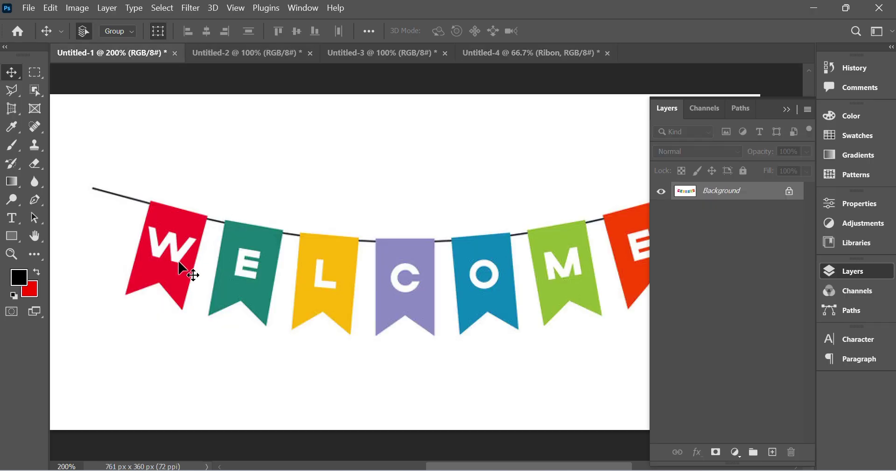
{"action": "scroll", "coordinate": [184, 270], "scroll_direction": "right", "scroll_amount": 3}
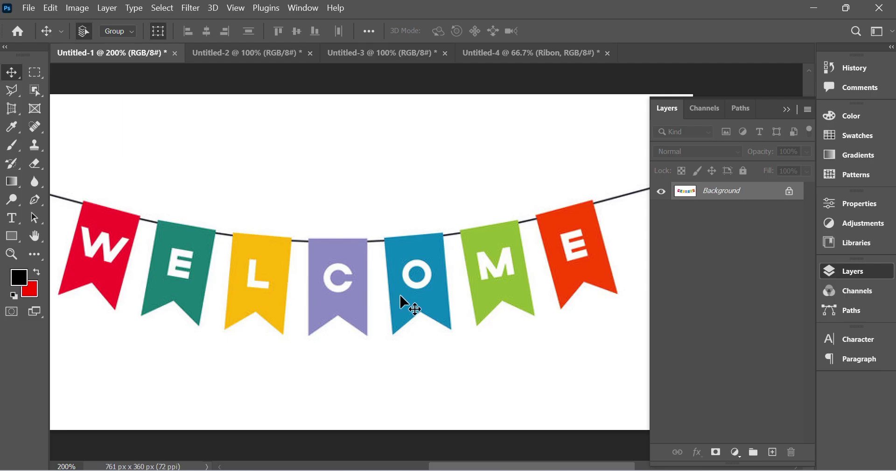
{"action": "left_click", "coordinate": [533, 52]}
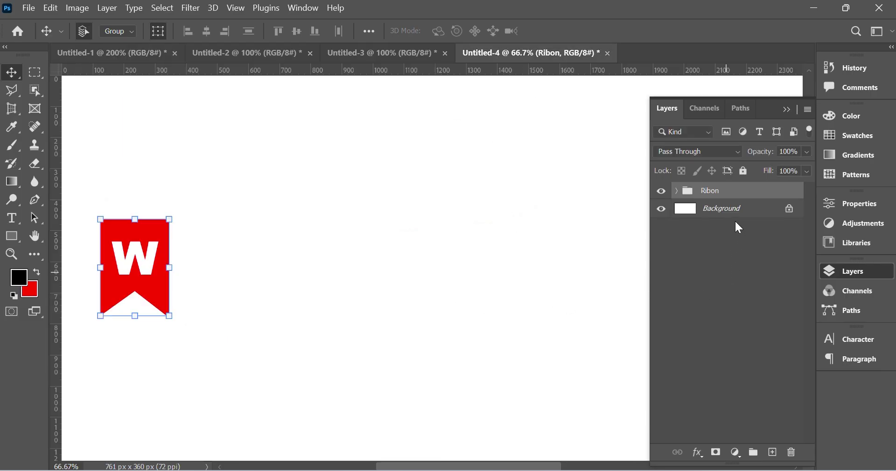
{"action": "key", "text": "ctrl+j"}
{"action": "key", "text": "ctrl+j"}
{"action": "key", "text": "ctrl+j"}
{"action": "key", "text": "ctrl+j"}
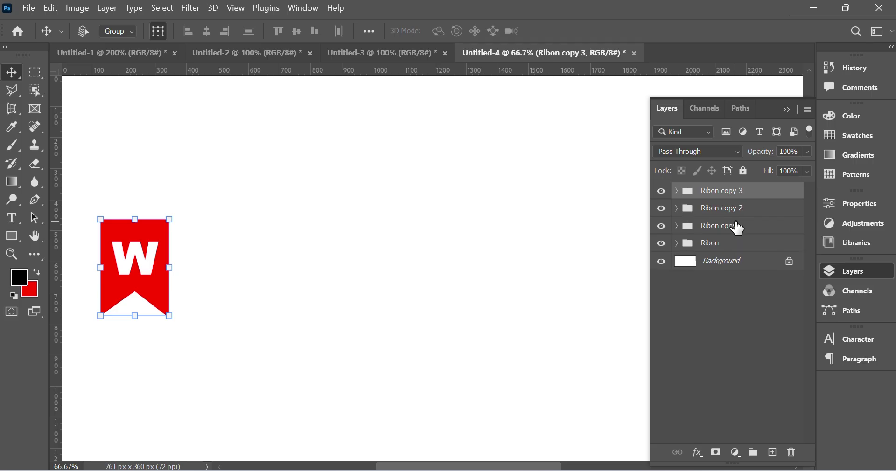
{"action": "key", "text": "ctrl+j"}
{"action": "key", "text": "ctrl+j"}
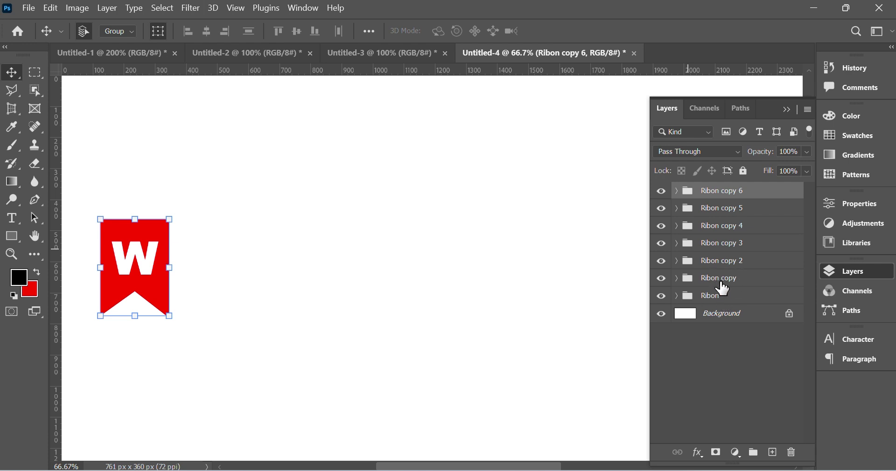
- Move the original Ribon group horizontally to the right, until its left edge is 494 px from the canvas's left edge
{"action": "left_click", "coordinate": [725, 298]}
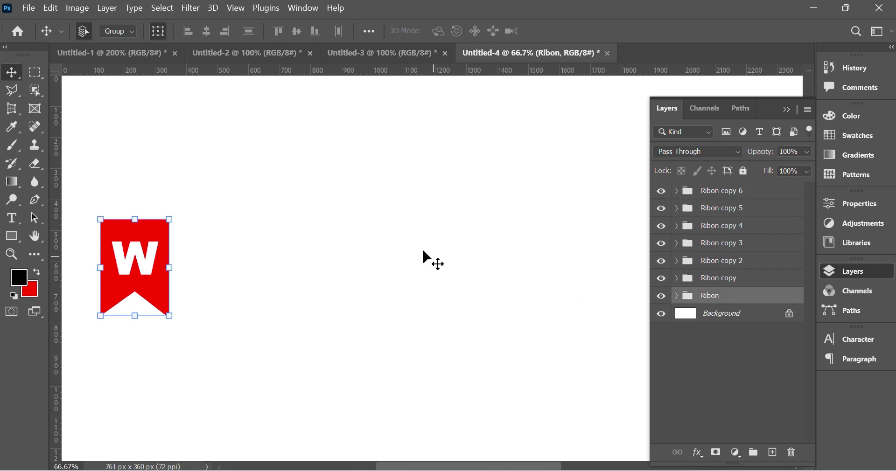
{"action": "key", "text": "Right"}
{"action": "key", "text": "Right"}
{"action": "key", "text": "Right"}
{"action": "key", "text": "Right"}
{"action": "key", "text": "Right"}
{"action": "key", "text": "Right"}
{"action": "key", "text": "Right"}
{"action": "key", "text": "Right"}
{"action": "key", "text": "Right"}
{"action": "key", "text": "Right"}
{"action": "key", "text": "Right"}
{"action": "key", "text": "Right"}
{"action": "key", "text": "Right"}
{"action": "key", "text": "Right"}
{"action": "key", "text": "Right"}
{"action": "key", "text": "Right"}
{"action": "key", "text": "Right"}
{"action": "key", "text": "Right"}
{"action": "key", "text": "Right"}
{"action": "key", "text": "Right"}
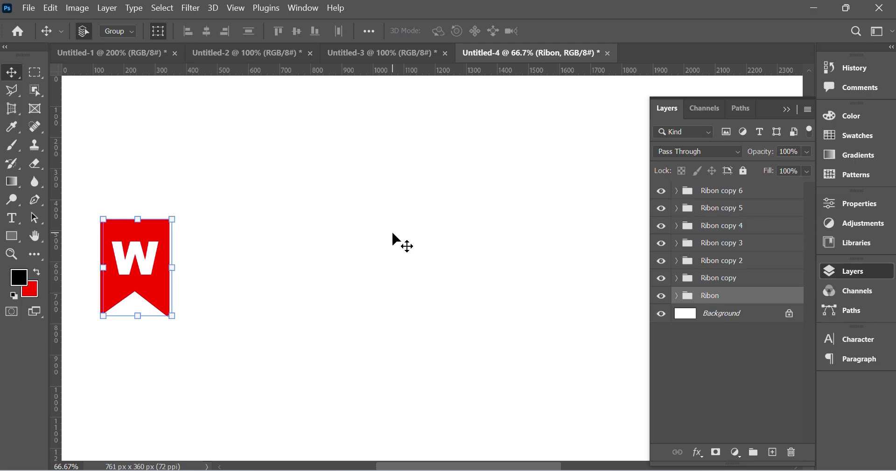
{"action": "key", "text": "Right"}
{"action": "key", "text": "Right"}
{"action": "key", "text": "Right"}
{"action": "key", "text": "Right"}
{"action": "key", "text": "Right"}
{"action": "key", "text": "Right"}
{"action": "key", "text": "Right"}
{"action": "key", "text": "Right"}
{"action": "key", "text": "Right"}
{"action": "key", "text": "Right"}
{"action": "key", "text": "Right"}
{"action": "key", "text": "Right"}
{"action": "key", "text": "Right"}
{"action": "key", "text": "Right"}
{"action": "key", "text": "Right"}
{"action": "key", "text": "Right"}
{"action": "key", "text": "Right"}
{"action": "key", "text": "Right"}
{"action": "key", "text": "Right"}
{"action": "key", "text": "Right"}
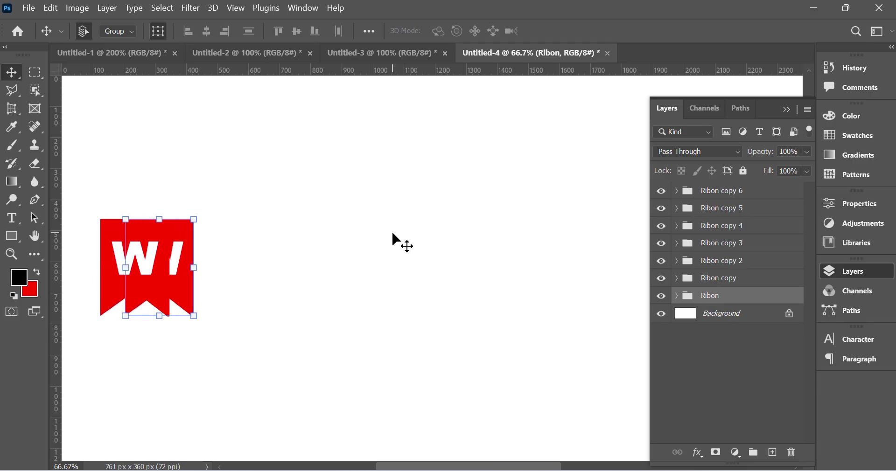
{"action": "key", "text": "Right"}
{"action": "key", "text": "Right"}
{"action": "key", "text": "Right"}
{"action": "key", "text": "Right"}
{"action": "key", "text": "Right"}
{"action": "key", "text": "Right"}
{"action": "key", "text": "Right"}
{"action": "key", "text": "Right"}
{"action": "key", "text": "Right"}
{"action": "key", "text": "Right"}
{"action": "key", "text": "Right"}
{"action": "key", "text": "Right"}
{"action": "key", "text": "Right"}
{"action": "key", "text": "Right"}
{"action": "key", "text": "Right"}
{"action": "key", "text": "Right"}
{"action": "key", "text": "Right"}
{"action": "key", "text": "Right"}
{"action": "key", "text": "Right"}
{"action": "key", "text": "Right"}
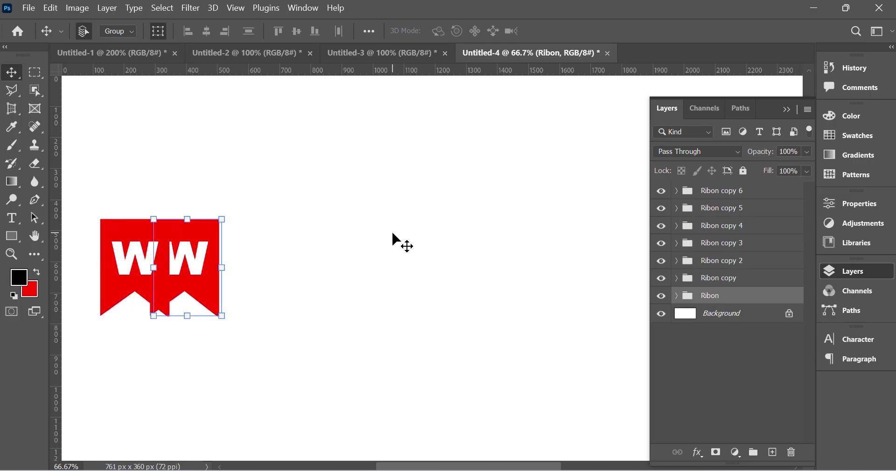
{"action": "key", "text": "Right"}
{"action": "key", "text": "Right"}
{"action": "key", "text": "Right"}
{"action": "key", "text": "Right"}
{"action": "key", "text": "Right"}
{"action": "key", "text": "Right"}
{"action": "key", "text": "Right"}
{"action": "key", "text": "Right"}
{"action": "key", "text": "Right"}
{"action": "key", "text": "Right"}
{"action": "key", "text": "Right"}
{"action": "key", "text": "Right"}
{"action": "key", "text": "Right"}
{"action": "key", "text": "Right"}
{"action": "key", "text": "Right"}
{"action": "key", "text": "Right"}
{"action": "key", "text": "Right"}
{"action": "key", "text": "Right"}
{"action": "key", "text": "Right"}
{"action": "key", "text": "Right"}
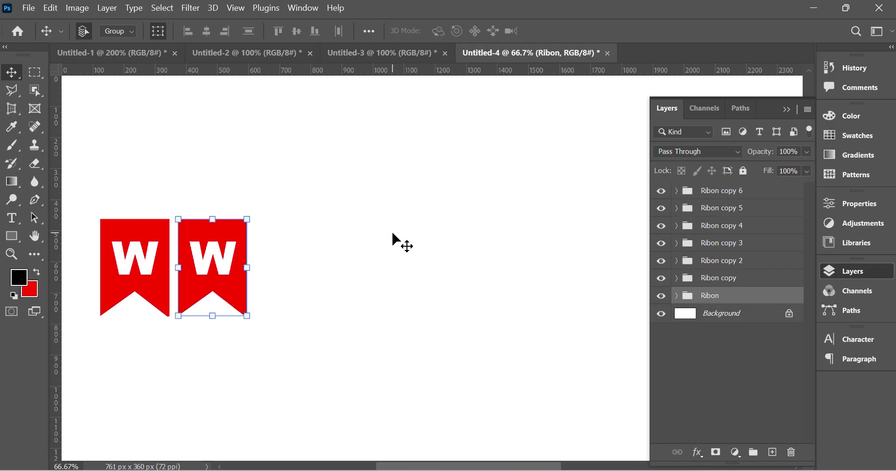
{"action": "key", "text": "Right"}
{"action": "key", "text": "Right"}
{"action": "key", "text": "Right"}
{"action": "key", "text": "Right"}
{"action": "key", "text": "Right"}
{"action": "key", "text": "Right"}
{"action": "key", "text": "Right"}
{"action": "key", "text": "Right"}
{"action": "key", "text": "Right"}
{"action": "key", "text": "Right"}
{"action": "key", "text": "Right"}
{"action": "key", "text": "Right"}
{"action": "key", "text": "Right"}
{"action": "key", "text": "Right"}
{"action": "key", "text": "Right"}
{"action": "key", "text": "Right"}
{"action": "key", "text": "Right"}
{"action": "key", "text": "Right"}
{"action": "key", "text": "Right"}
{"action": "key", "text": "Right"}
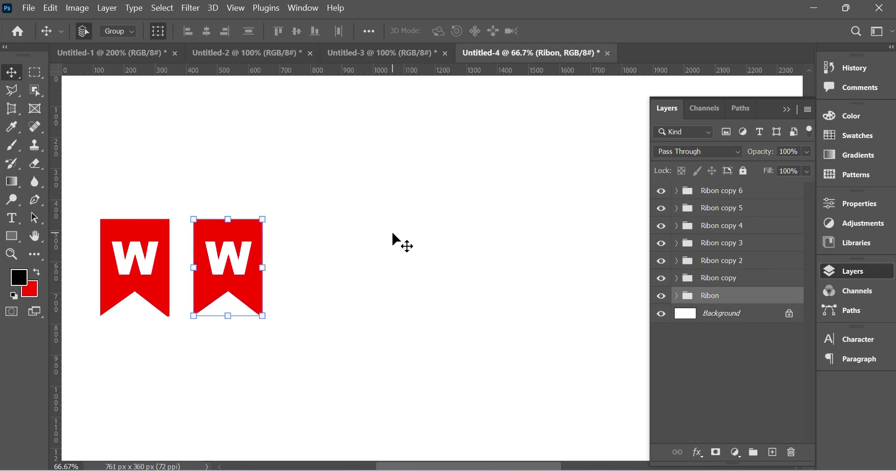
{"action": "key", "text": "Right"}
{"action": "key", "text": "Right"}
{"action": "key", "text": "Right"}
{"action": "key", "text": "Right"}
{"action": "key", "text": "Right"}
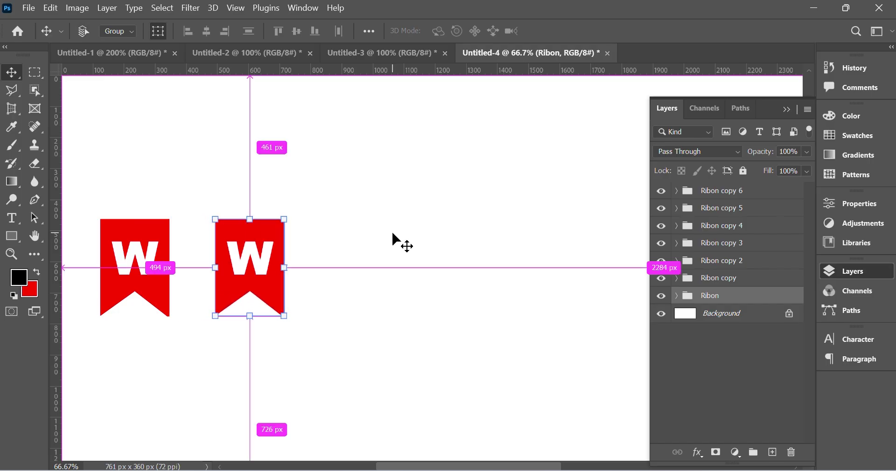
- Move the Ribon group straight across to near the canvas's right edge, and distribute all seven ribbon groups horizontally between the two ends
{"action": "key", "text": "ctrl+minus"}
{"action": "key", "text": "ctrl+minus"}
{"action": "key", "text": "ctrl+minus"}
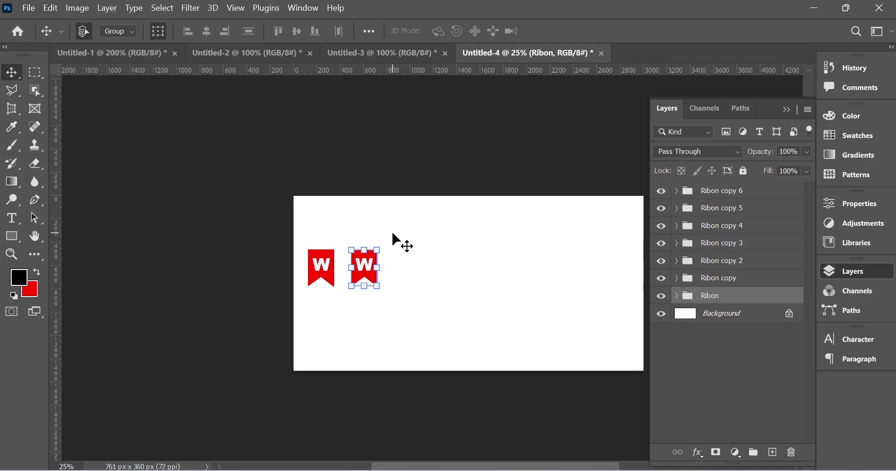
{"action": "scroll", "coordinate": [402, 244], "scroll_direction": "right", "scroll_amount": 3}
{"action": "scroll", "coordinate": [398, 283], "scroll_direction": "right", "scroll_amount": 2}
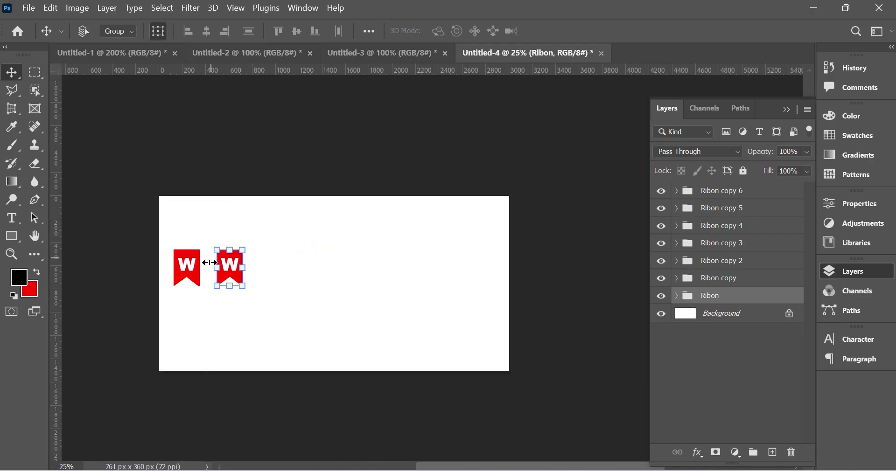
{"action": "left_click_drag", "start_coordinate": [233, 269], "coordinate": [484, 271]}
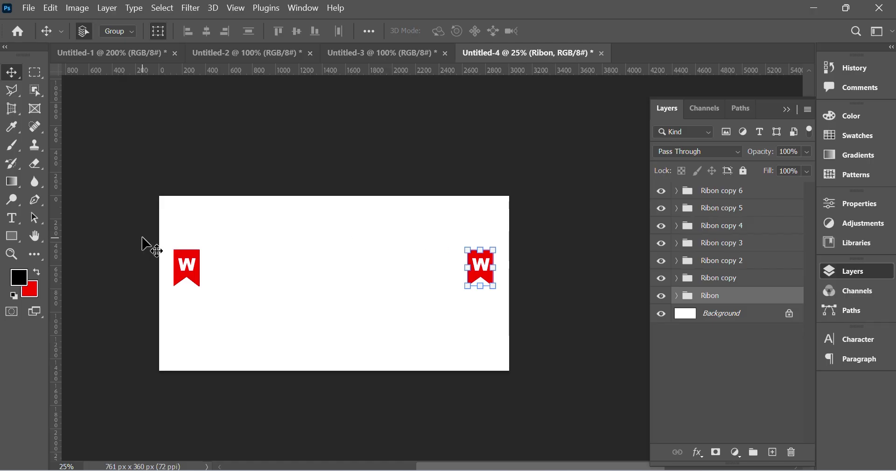
{"action": "left_click_drag", "start_coordinate": [152, 238], "coordinate": [504, 299]}
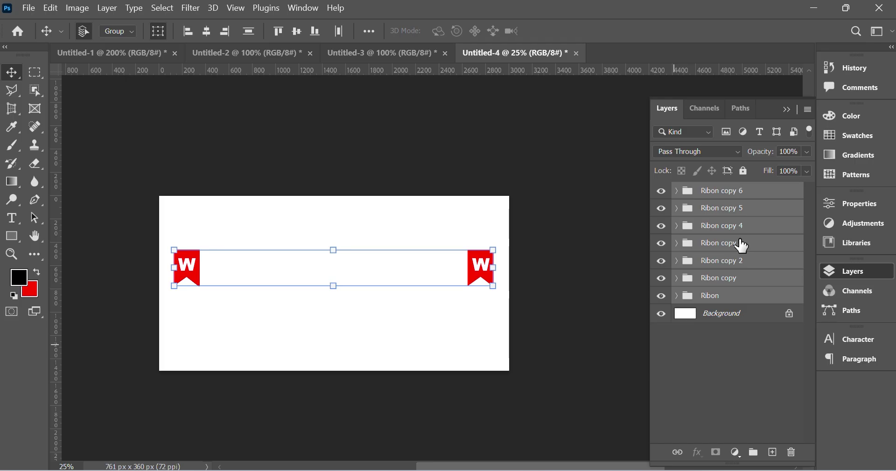
{"action": "left_click", "coordinate": [338, 32]}
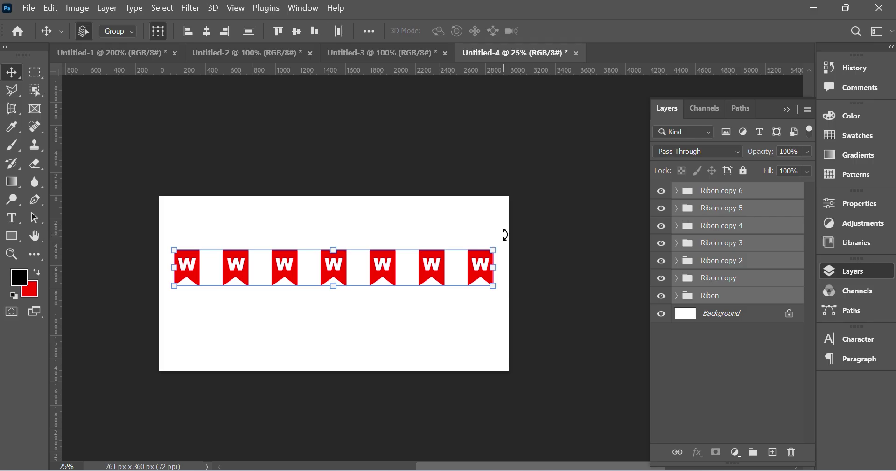
- Compare the spacing with Untitled-1, move the rightmost ribbon left until it overlaps its neighbour, and redistribute all seven ribbon groups horizontally
{"action": "left_click", "coordinate": [520, 236]}
{"action": "left_click_drag", "start_coordinate": [507, 238], "coordinate": [455, 303]}
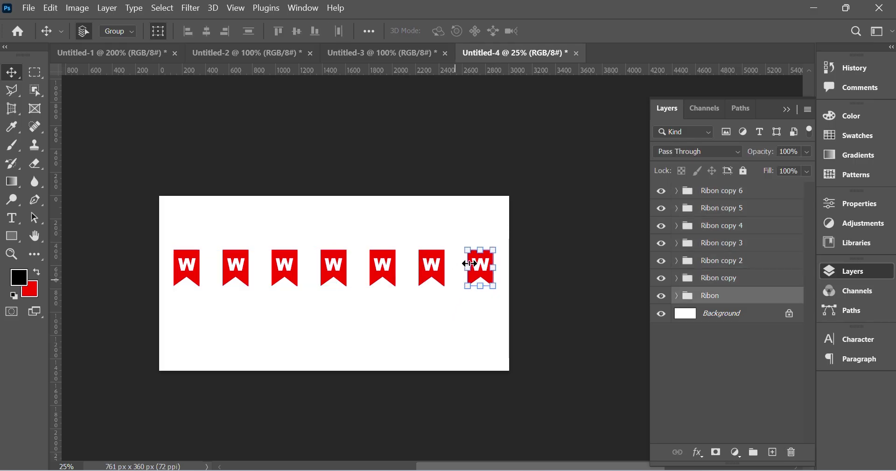
{"action": "left_click", "coordinate": [89, 52]}
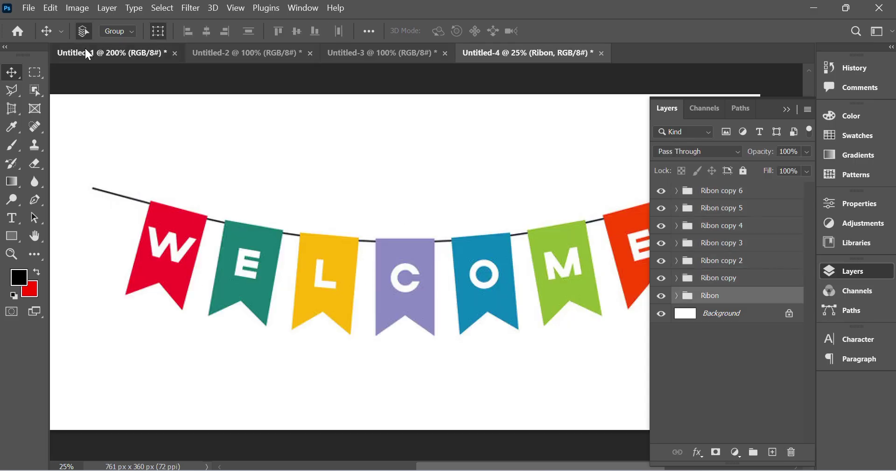
{"action": "left_click", "coordinate": [508, 56]}
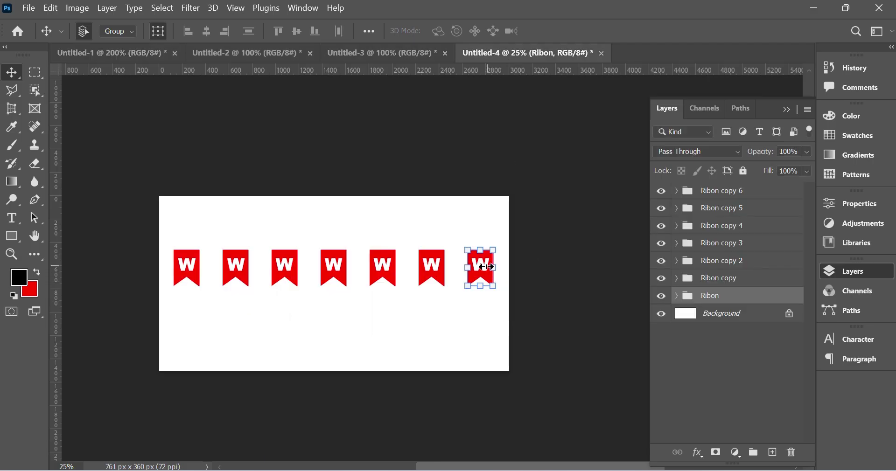
{"action": "left_click_drag", "start_coordinate": [485, 266], "coordinate": [448, 275]}
{"action": "left_click_drag", "start_coordinate": [488, 219], "coordinate": [112, 320]}
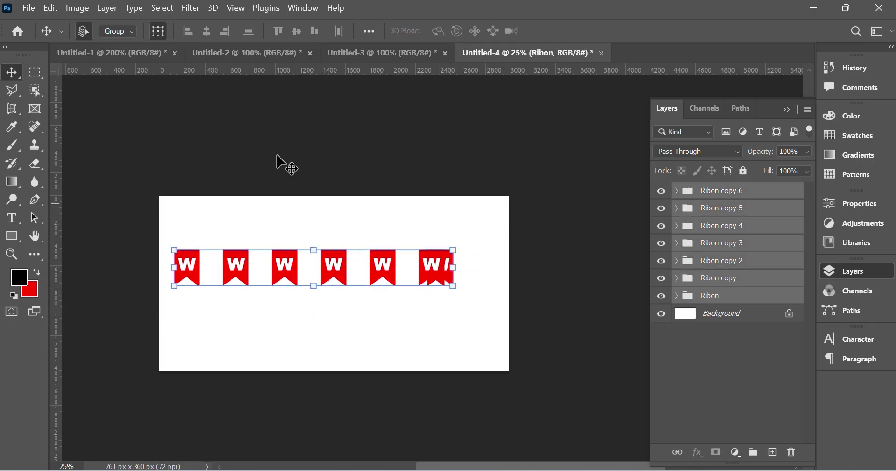
{"action": "left_click", "coordinate": [338, 30]}
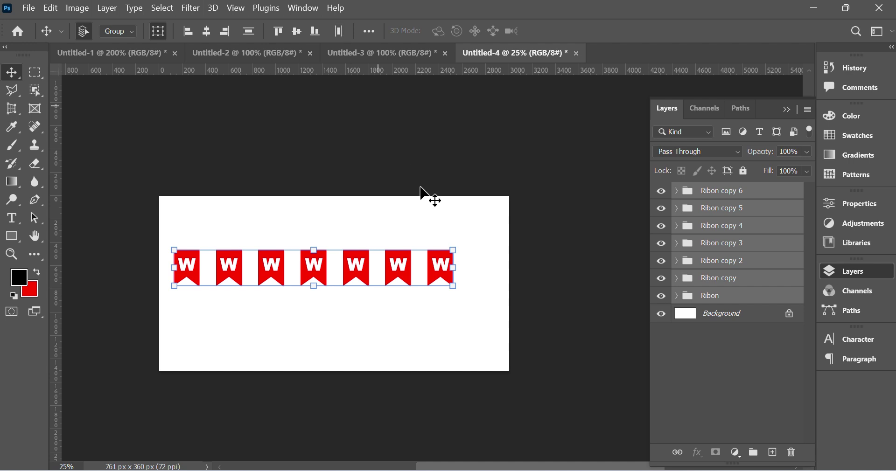
- Move all seven ribbons together lower and to the right on the canvas, and shift the rightmost ribbon left until it overlaps its neighbour
{"action": "left_click_drag", "start_coordinate": [408, 285], "coordinate": [425, 306]}
{"action": "left_click_drag", "start_coordinate": [494, 268], "coordinate": [441, 333]}
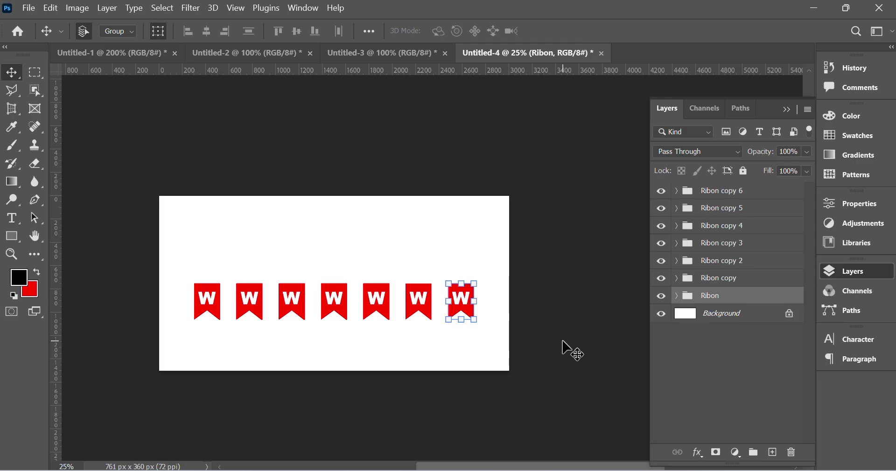
{"action": "key", "text": "shift+Left"}
{"action": "key", "text": "shift+Left"}
{"action": "key", "text": "shift+Left"}
{"action": "key", "text": "shift+Left"}
{"action": "key", "text": "shift+Left"}
{"action": "key", "text": "shift+Left"}
{"action": "key", "text": "shift+Left"}
{"action": "key", "text": "shift+Left"}
{"action": "key", "text": "shift+Left"}
{"action": "key", "text": "shift+Left"}
{"action": "key", "text": "shift+Left"}
{"action": "key", "text": "shift+Left"}
{"action": "key", "text": "shift+Left"}
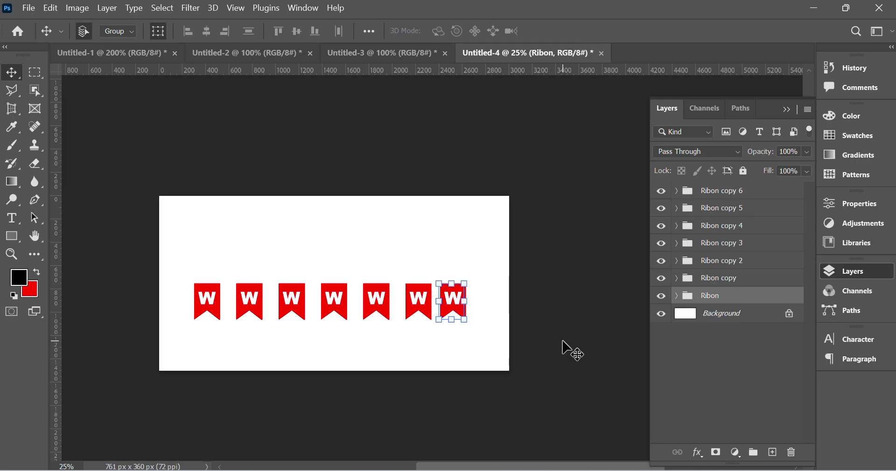
{"action": "key", "text": "shift+Left"}
{"action": "key", "text": "shift+Left"}
{"action": "key", "text": "shift+Left"}
{"action": "key", "text": "shift+Left"}
{"action": "key", "text": "shift+Left"}
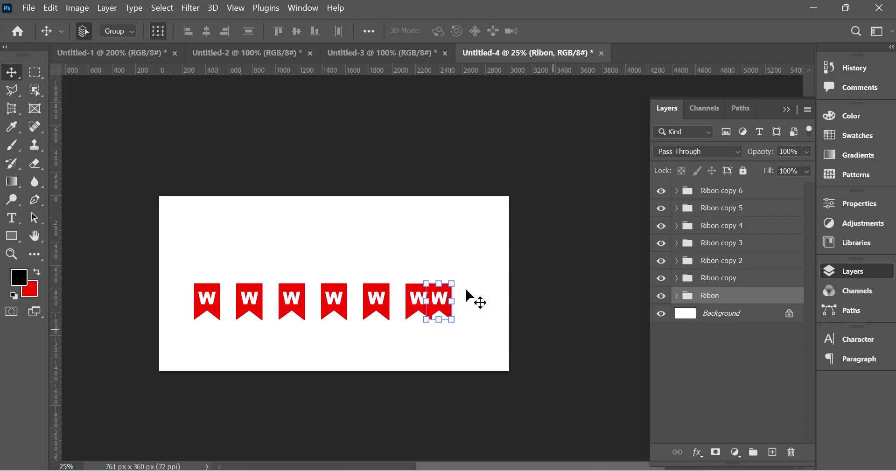
- Distribute all seven ribbon groups horizontally between the two end ribbons of the lowered row
{"action": "left_click_drag", "start_coordinate": [172, 265], "coordinate": [469, 351]}
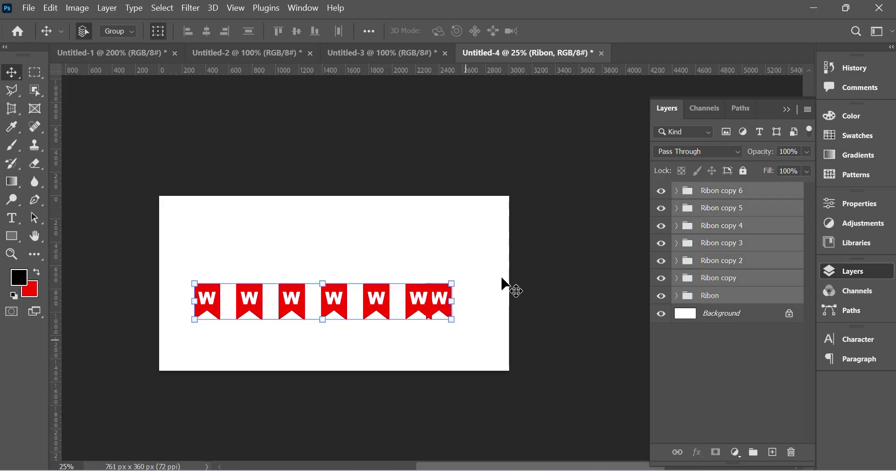
{"action": "left_click", "coordinate": [339, 30]}
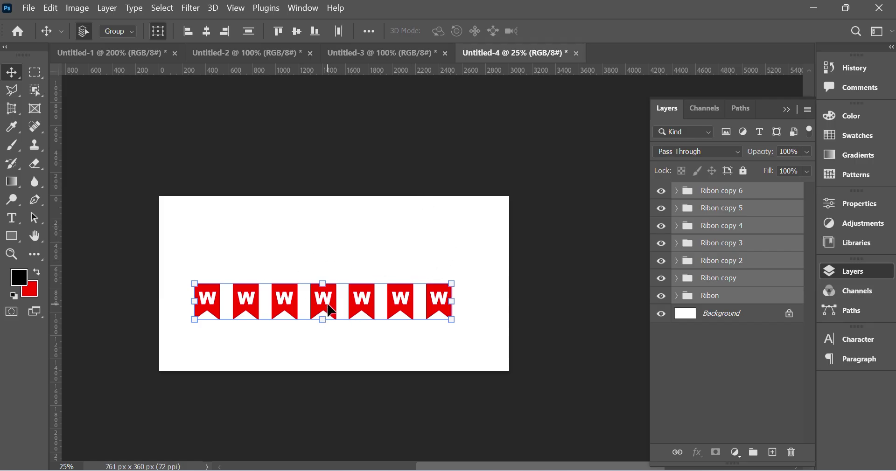
- Move the ribbon row 95 px to the right to centre it on the canvas, and group the seven ribbons
{"action": "left_click_drag", "start_coordinate": [336, 310], "coordinate": [343, 311]}
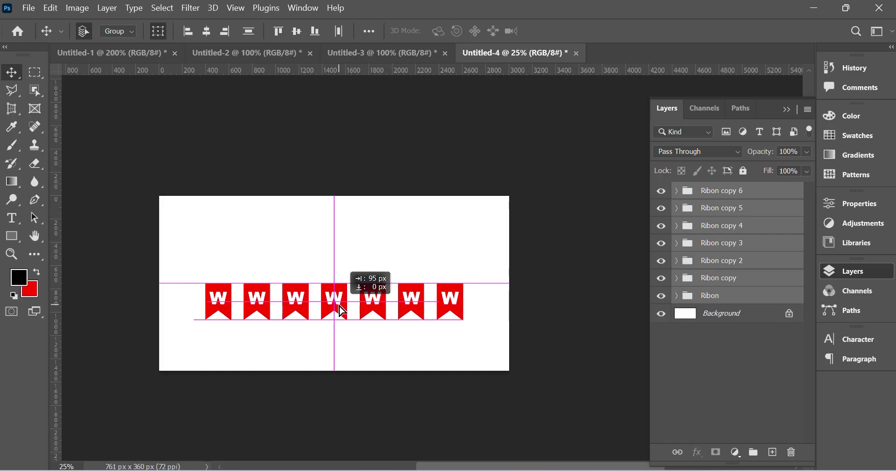
{"action": "left_click_drag", "start_coordinate": [343, 312], "coordinate": [343, 312]}
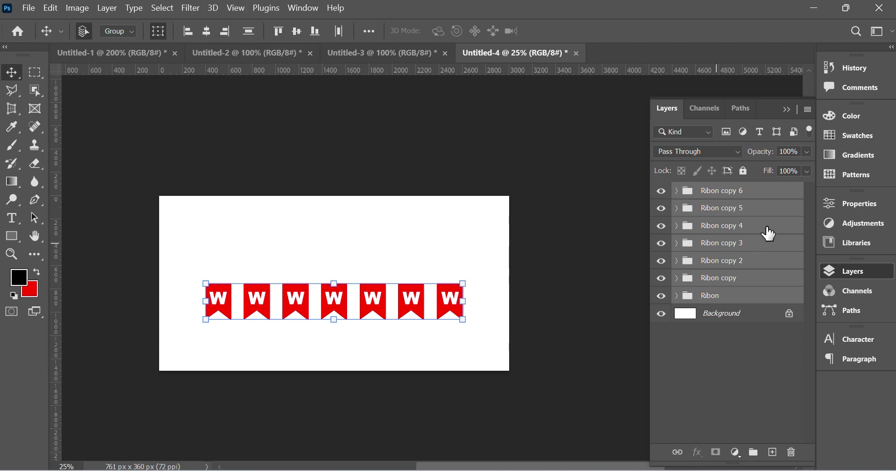
{"action": "key", "text": "ctrl+g"}
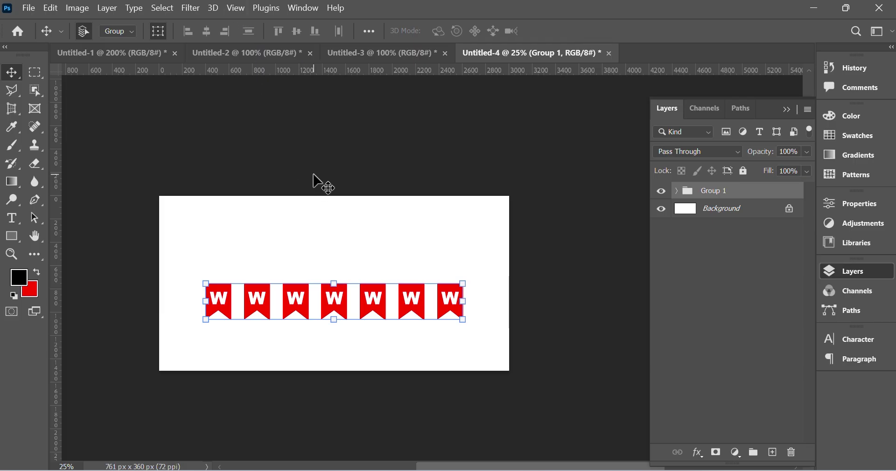
{"action": "left_click", "coordinate": [238, 9]}
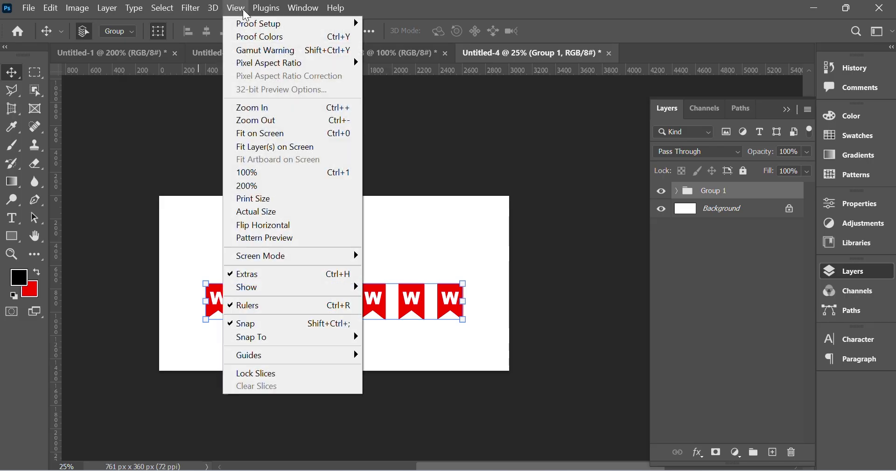
{"action": "left_click", "coordinate": [248, 8]}
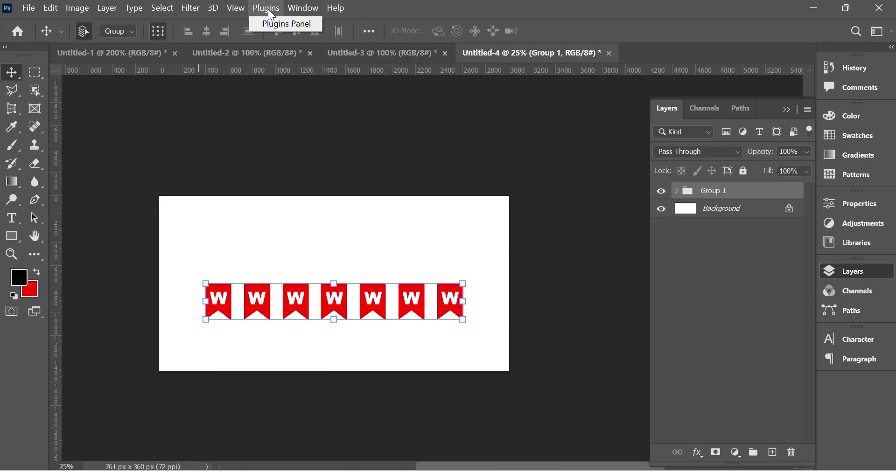
{"action": "left_click", "coordinate": [190, 8]}
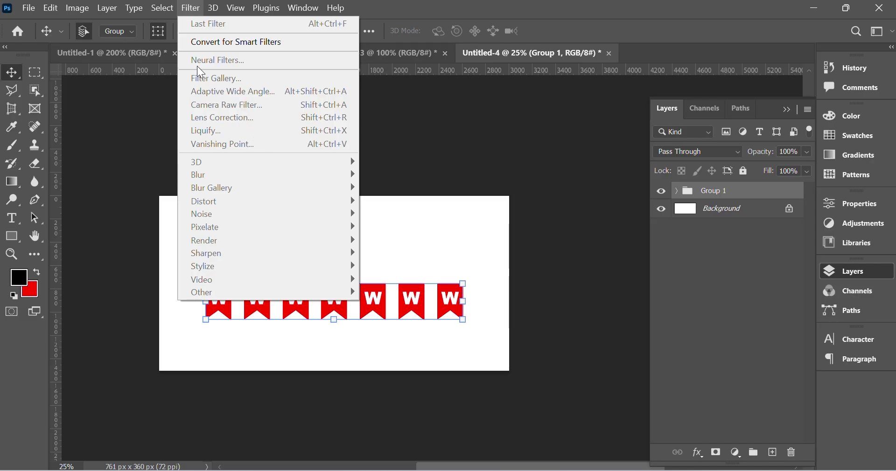
{"action": "left_click", "coordinate": [164, 11]}
{"action": "left_click", "coordinate": [142, 8]}
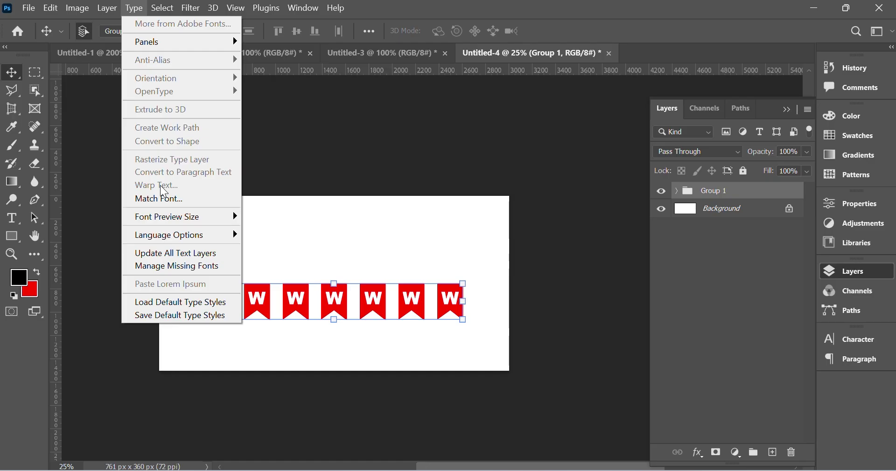
{"action": "left_click", "coordinate": [394, 236]}
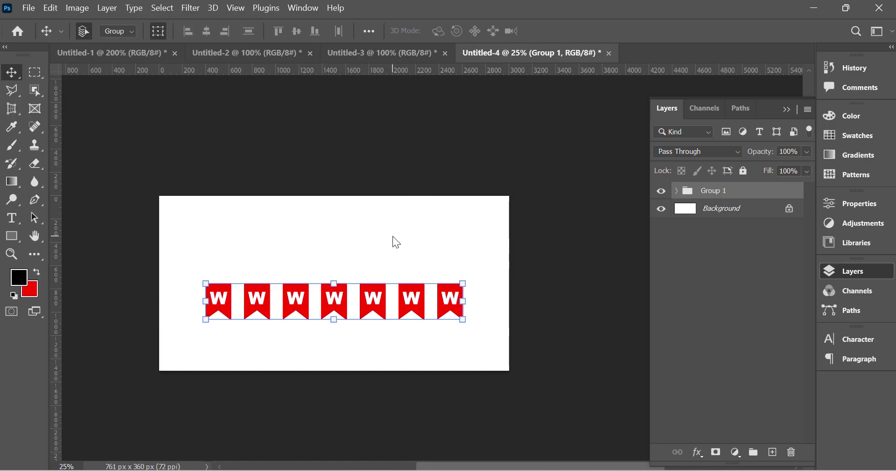
- Ungroup the seven ribbons and undo back to the state before the row was centred
{"action": "key", "text": "ctrl+shift+g"}
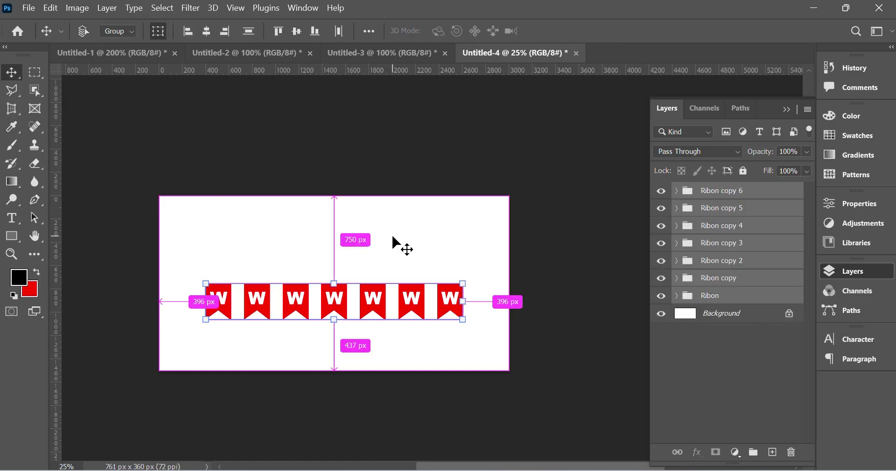
{"action": "key", "text": "ctrl+z"}
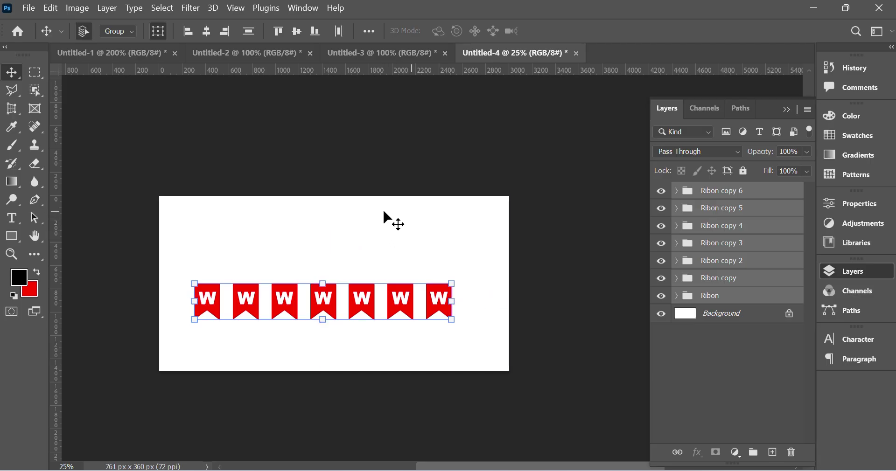
- Move the whole ribbon row slightly to the right, close to the canvas's horizontal centre, and deselect it
{"action": "left_click_drag", "start_coordinate": [351, 302], "coordinate": [380, 306]}
{"action": "left_click", "coordinate": [395, 230]}
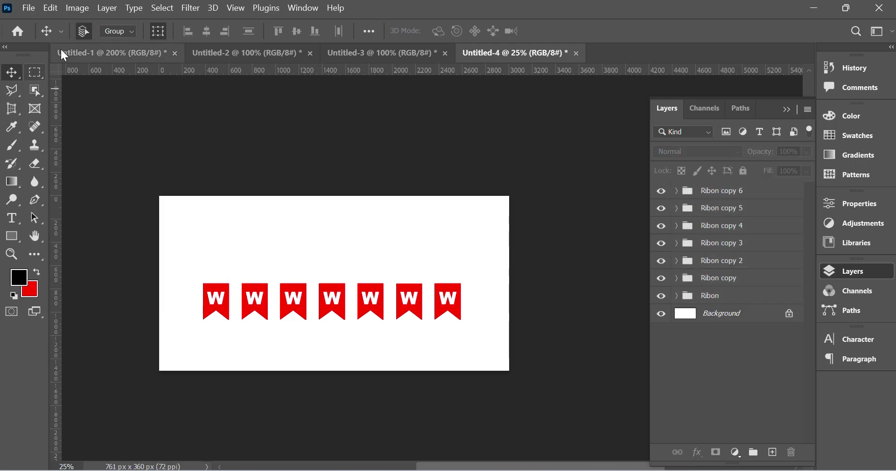
- Copy the whole WELCOME reference image from Untitled-1 and paste it into Untitled-4
{"action": "left_click", "coordinate": [98, 54]}
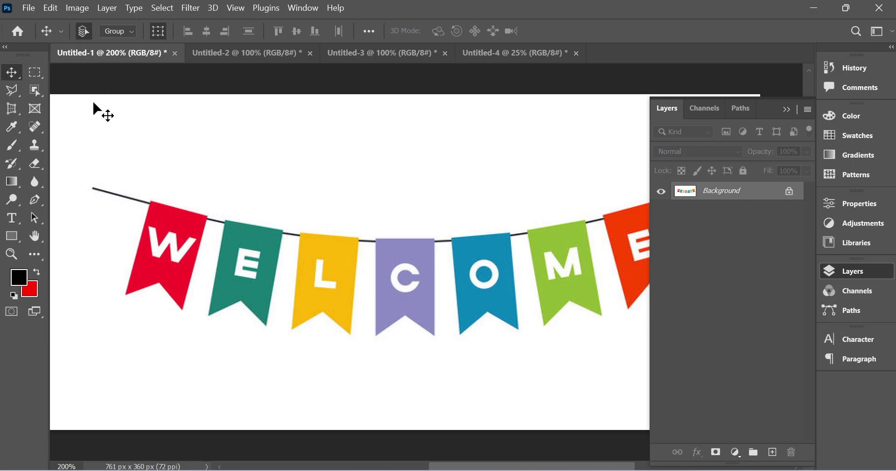
{"action": "key", "text": "ctrl+minus"}
{"action": "key", "text": "ctrl+minus"}
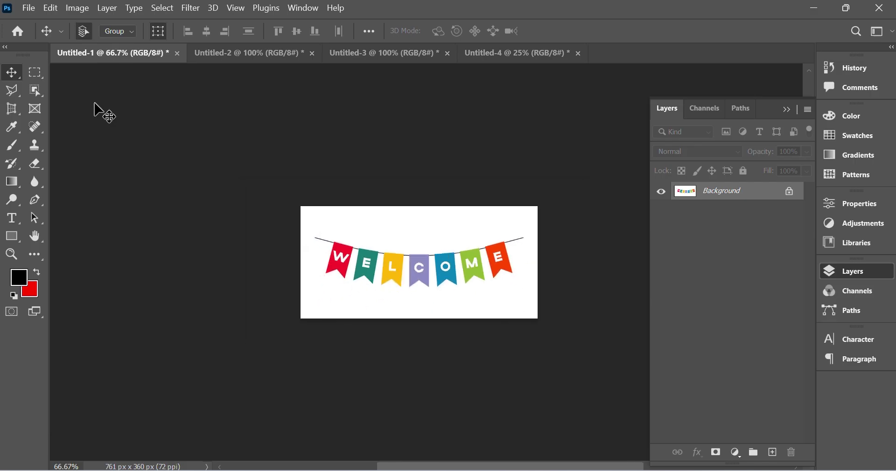
{"action": "left_click", "coordinate": [465, 270], "text": "ctrl"}
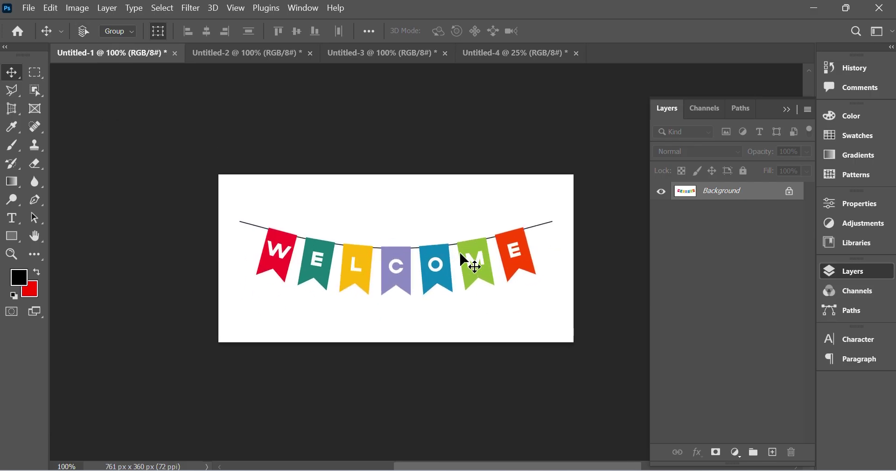
{"action": "key", "text": "ctrl+a"}
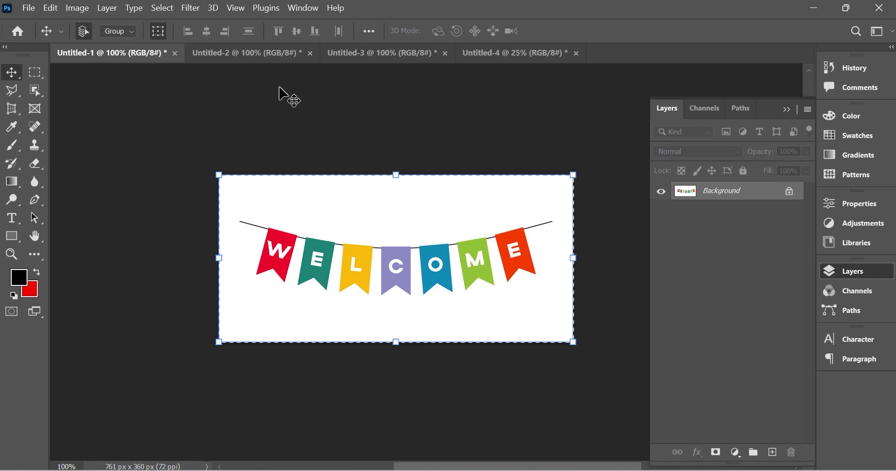
{"action": "left_click", "coordinate": [505, 53]}
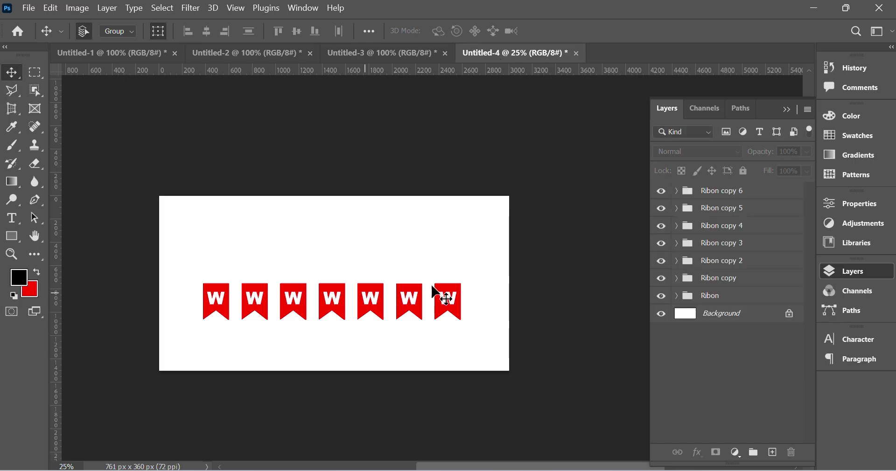
{"action": "key", "text": "ctrl+v"}
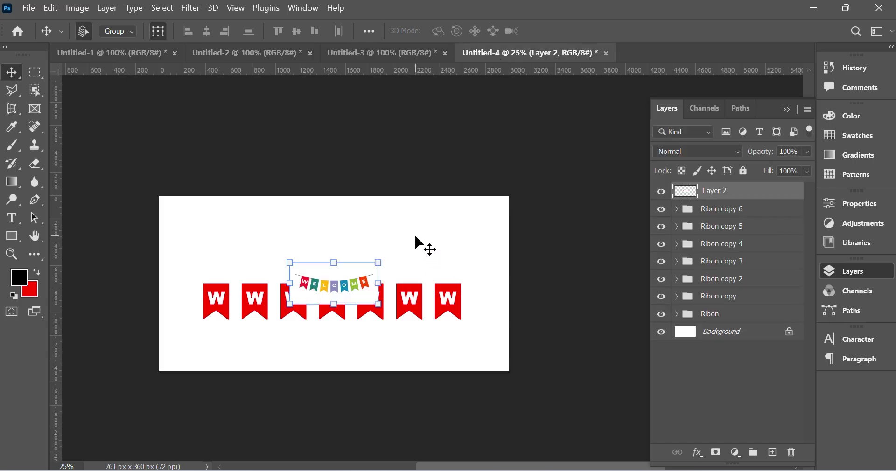
- Move the pasted WELCOME reference image up into the white space above the middle of the ribbon row
{"action": "left_click_drag", "start_coordinate": [344, 282], "coordinate": [368, 262]}
{"action": "left_click", "coordinate": [344, 281], "text": "ctrl"}
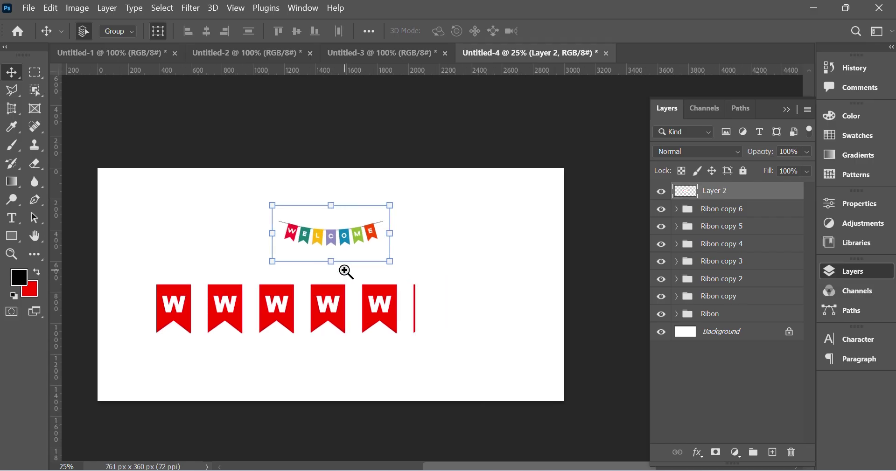
{"action": "left_click", "coordinate": [344, 263], "text": "ctrl"}
{"action": "scroll", "coordinate": [393, 306], "scroll_direction": "up", "scroll_amount": 3}
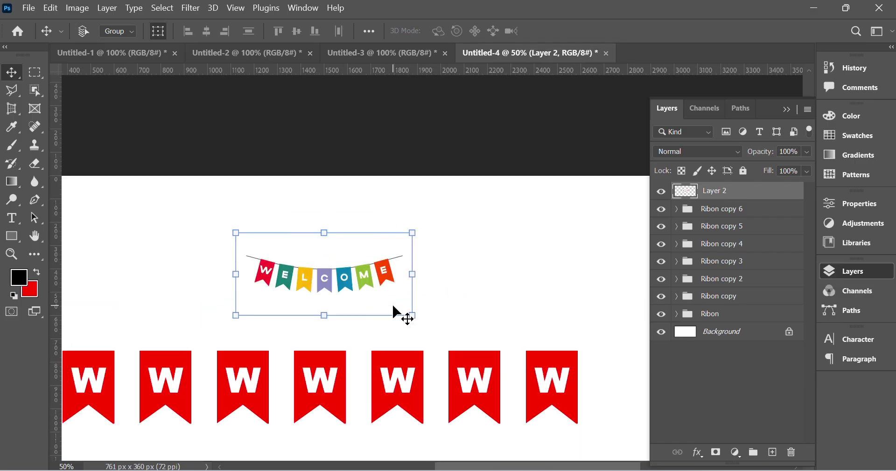
{"action": "key", "text": "ctrl+minus"}
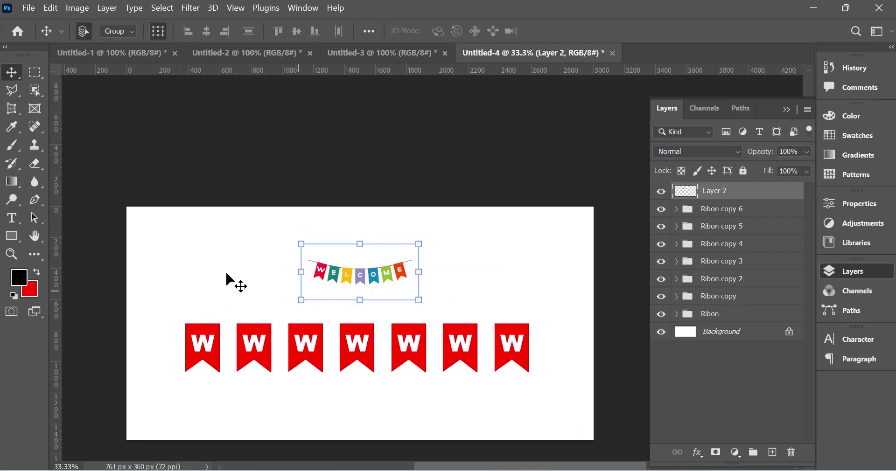
- Try shifting the hue of Layer 1 in the Ribon copy 5 group to -38 with Hue/Saturation, and cancel the adjustment
{"action": "left_click", "coordinate": [31, 73]}
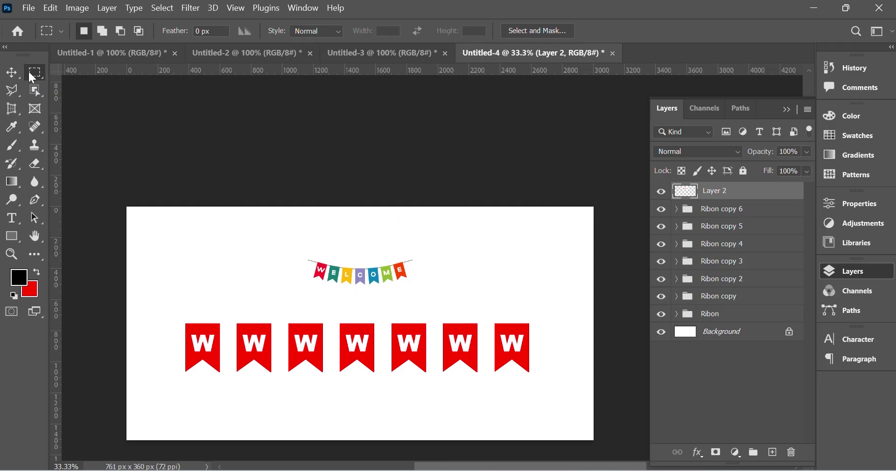
{"action": "left_click", "coordinate": [709, 210]}
{"action": "left_click", "coordinate": [711, 231]}
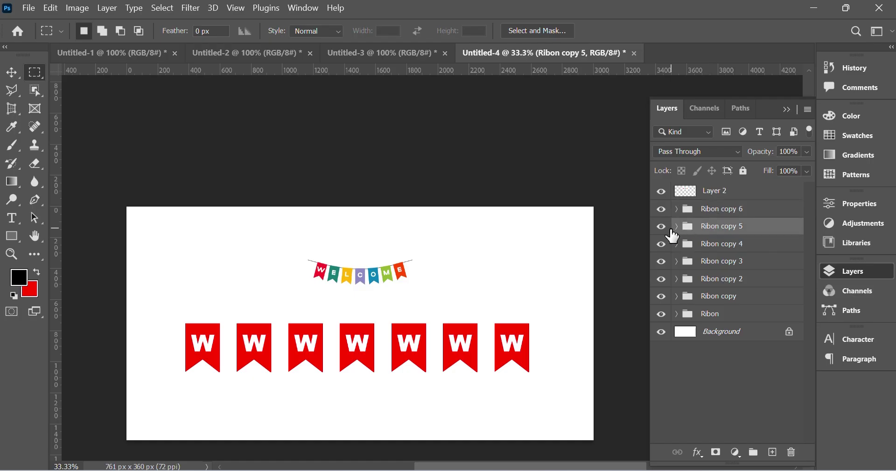
{"action": "left_click", "coordinate": [676, 227]}
{"action": "left_click", "coordinate": [698, 269]}
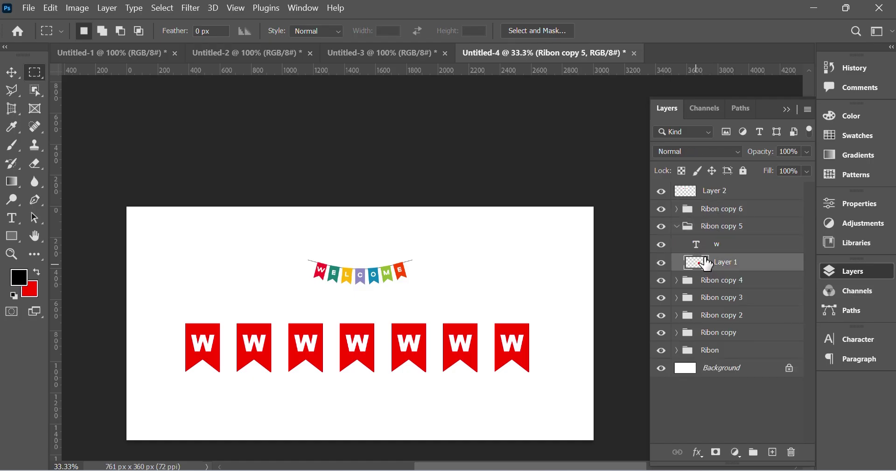
{"action": "left_click_drag", "start_coordinate": [701, 272], "coordinate": [696, 263]}
{"action": "key", "text": "ctrl+u"}
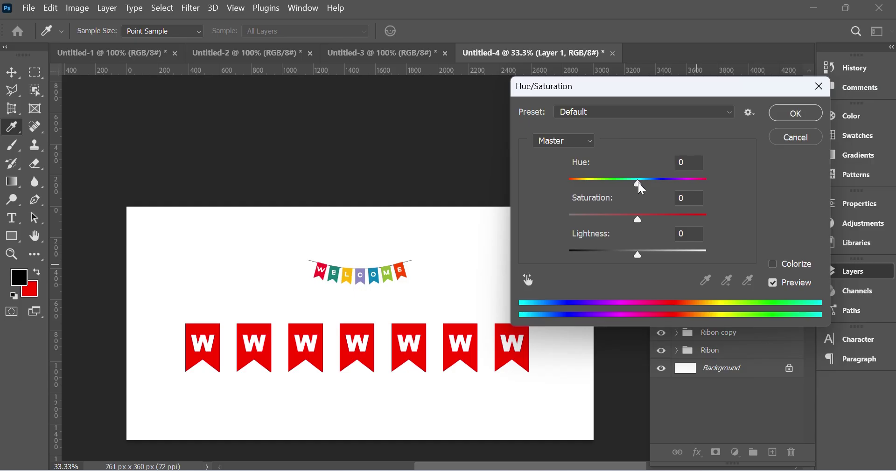
{"action": "left_click_drag", "start_coordinate": [639, 183], "coordinate": [614, 184]}
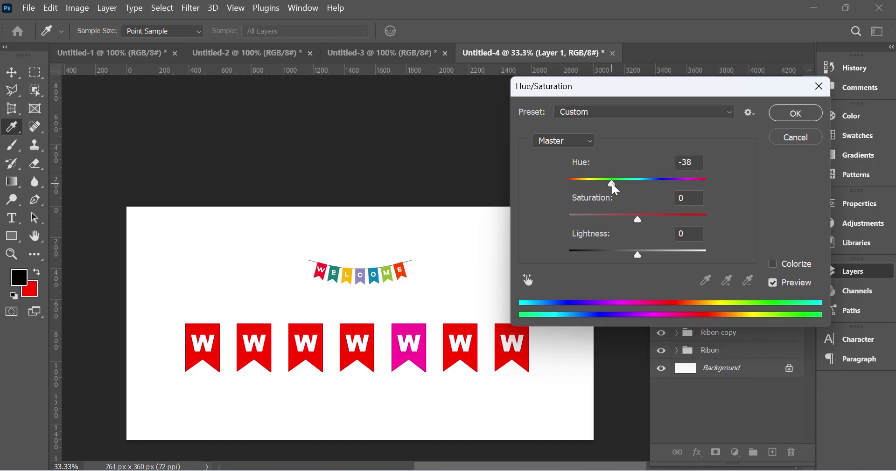
{"action": "left_click", "coordinate": [798, 139]}
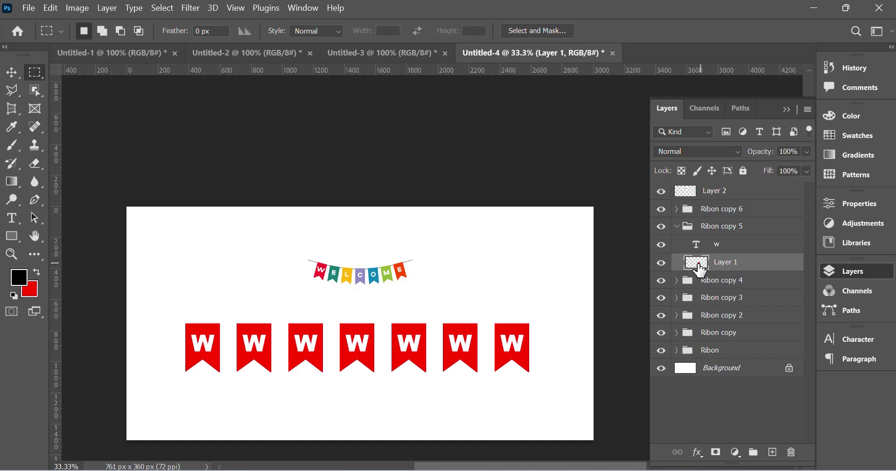
- Hide and show Layer 1 to check which ribbon it belongs to, collapse the Ribon copy 5 group and activate the Move tool
{"action": "left_click", "coordinate": [664, 264]}
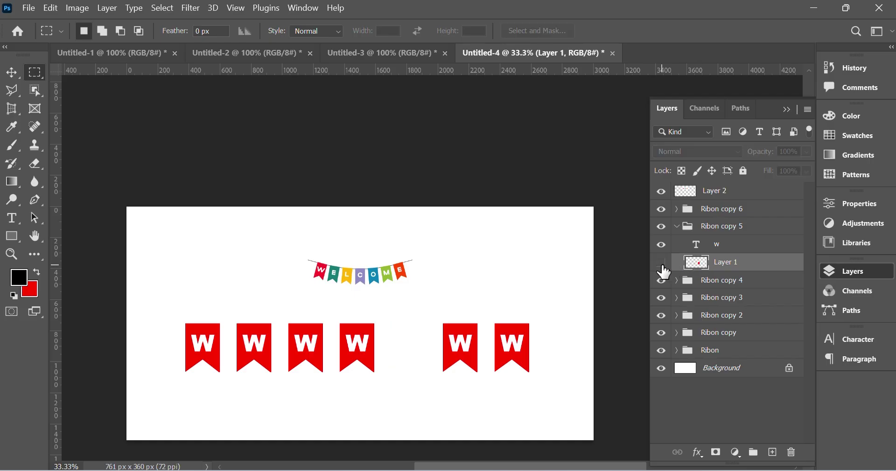
{"action": "left_click", "coordinate": [662, 264]}
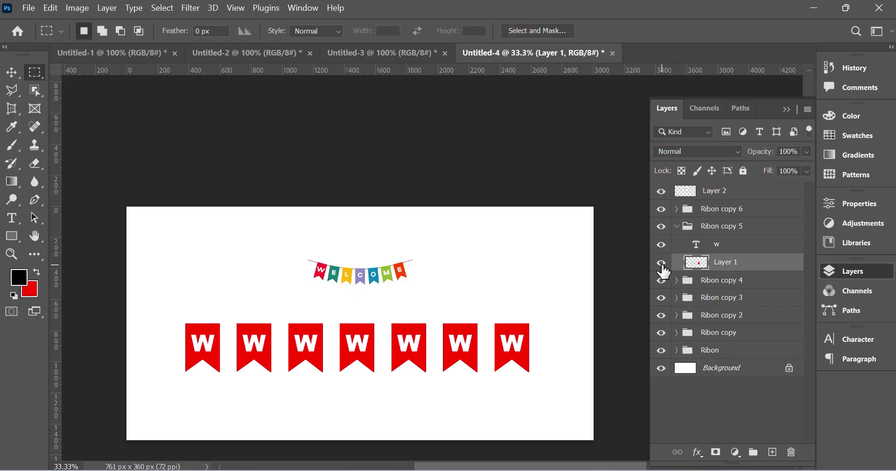
{"action": "left_click", "coordinate": [688, 227]}
{"action": "left_click", "coordinate": [677, 227]}
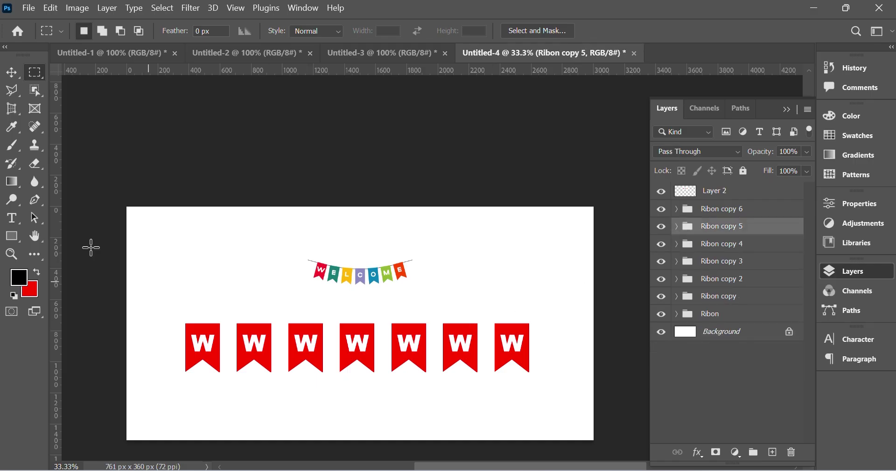
{"action": "left_click", "coordinate": [12, 72]}
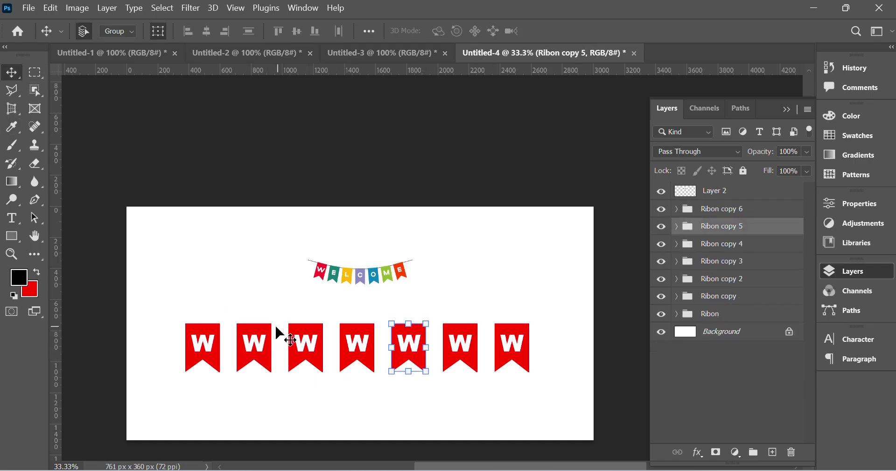
- Switch the Move tool's auto-select to Layer and select the red shape layer of the second ribbon, in the Ribon copy 2 group
{"action": "left_click", "coordinate": [257, 336]}
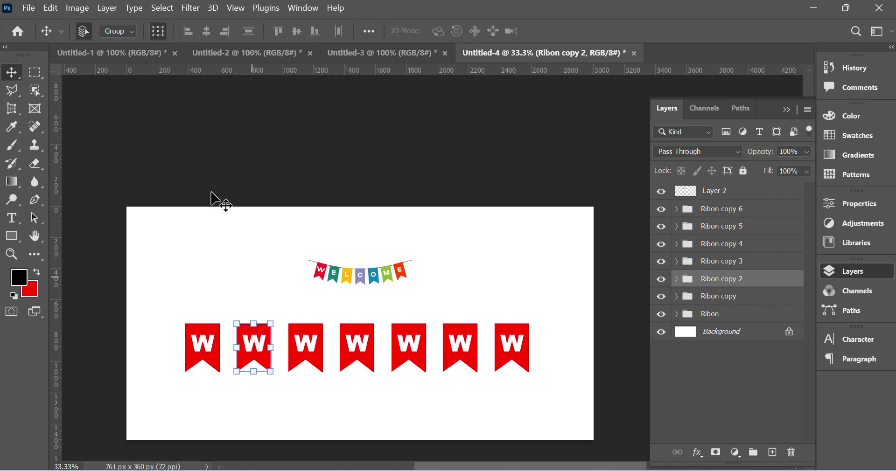
{"action": "left_click", "coordinate": [124, 31]}
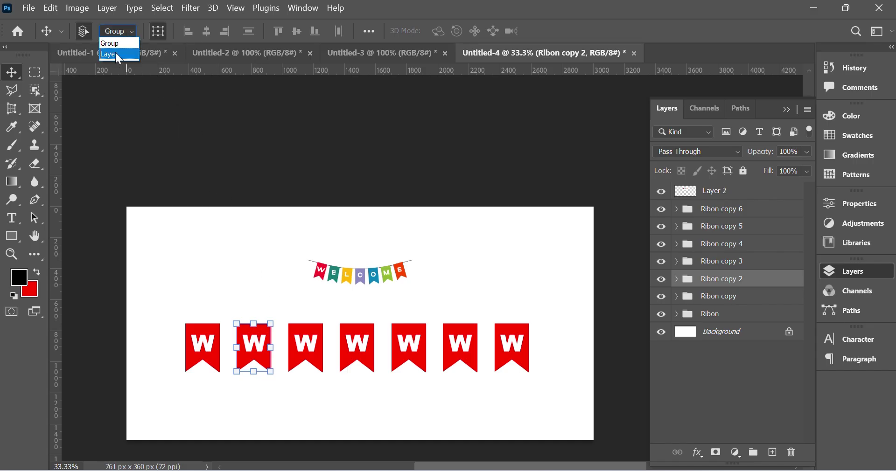
{"action": "left_click", "coordinate": [116, 54]}
{"action": "left_click", "coordinate": [243, 236]}
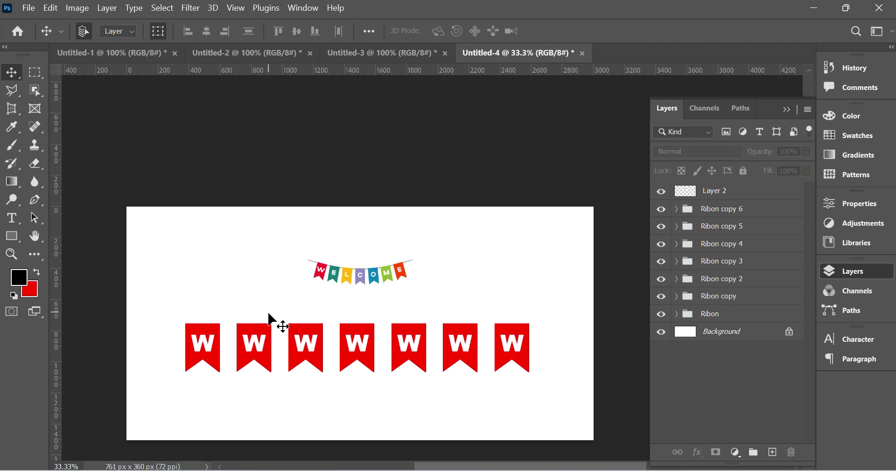
{"action": "left_click", "coordinate": [264, 331]}
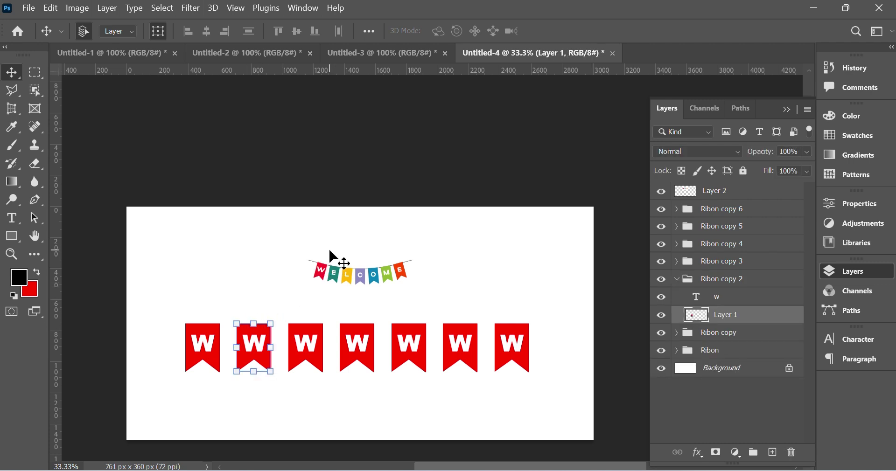
- Try recolouring the second ribbon green with Hue/Saturation at hue +112, saturation +37 and lightness -49, and cancel the adjustment
{"action": "key", "text": "ctrl"}
{"action": "key", "text": "ctrl+u"}
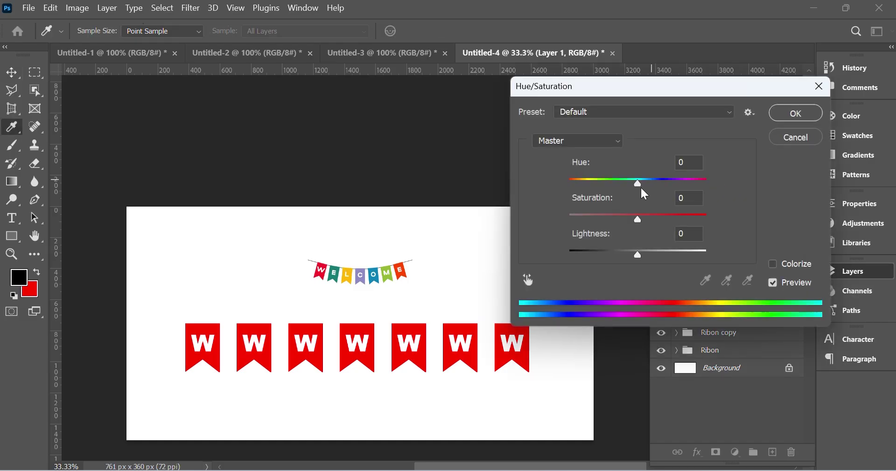
{"action": "left_click_drag", "start_coordinate": [637, 181], "coordinate": [681, 189]}
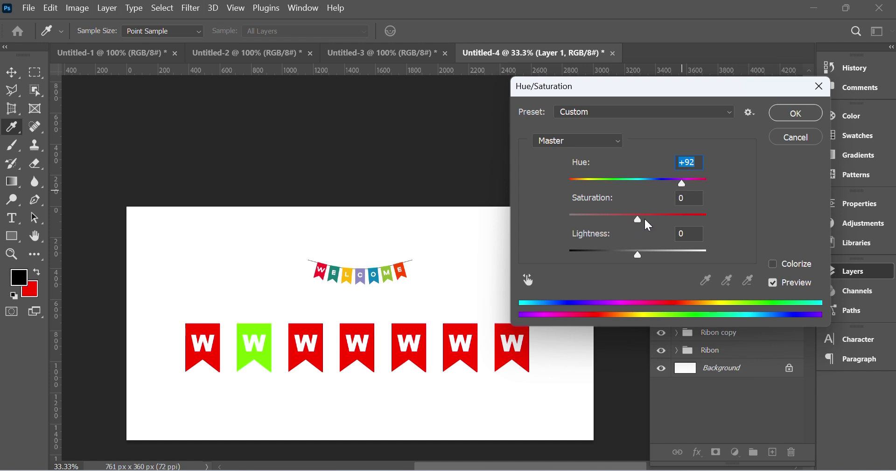
{"action": "left_click_drag", "start_coordinate": [638, 222], "coordinate": [668, 220]}
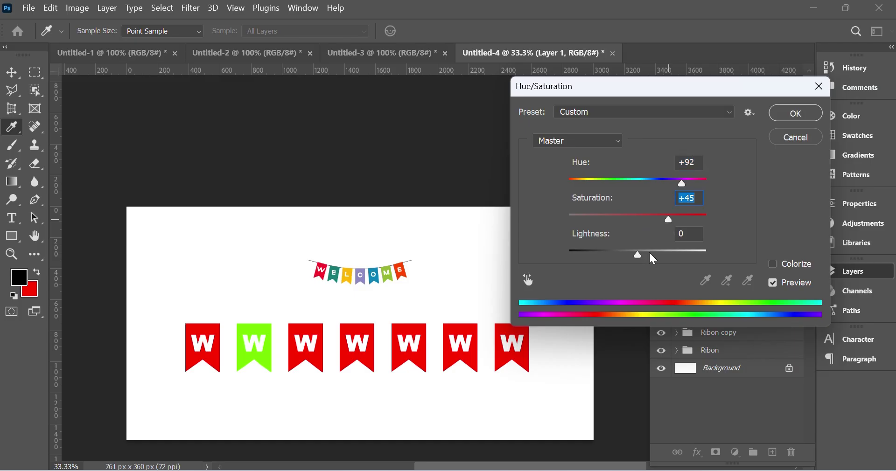
{"action": "left_click_drag", "start_coordinate": [636, 254], "coordinate": [603, 255]}
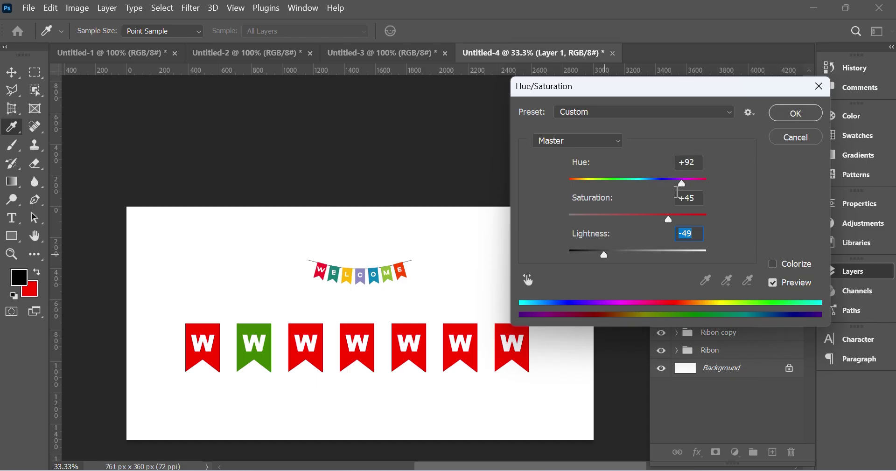
{"action": "mouse_move", "coordinate": [680, 183]}
{"action": "left_mouse_down"}
{"action": "mouse_move", "coordinate": [668, 183]}
{"action": "mouse_move", "coordinate": [687, 187]}
{"action": "left_mouse_up"}
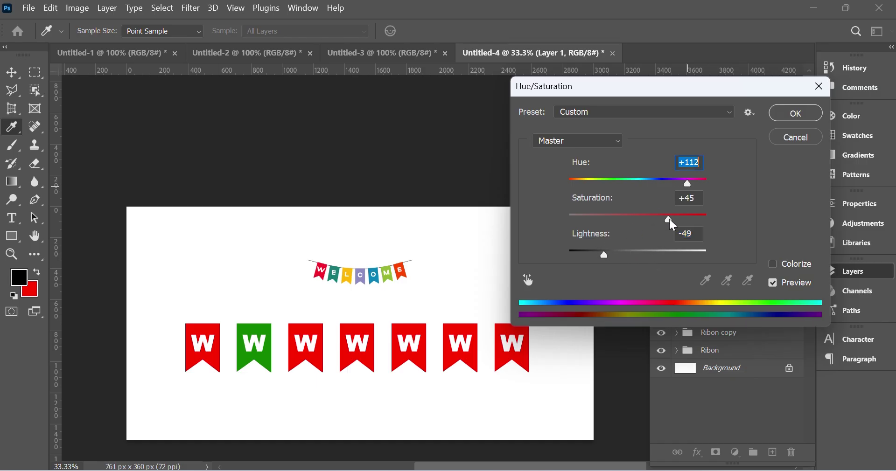
{"action": "mouse_move", "coordinate": [665, 219]}
{"action": "left_mouse_down"}
{"action": "mouse_move", "coordinate": [645, 219]}
{"action": "mouse_move", "coordinate": [664, 220]}
{"action": "left_mouse_up"}
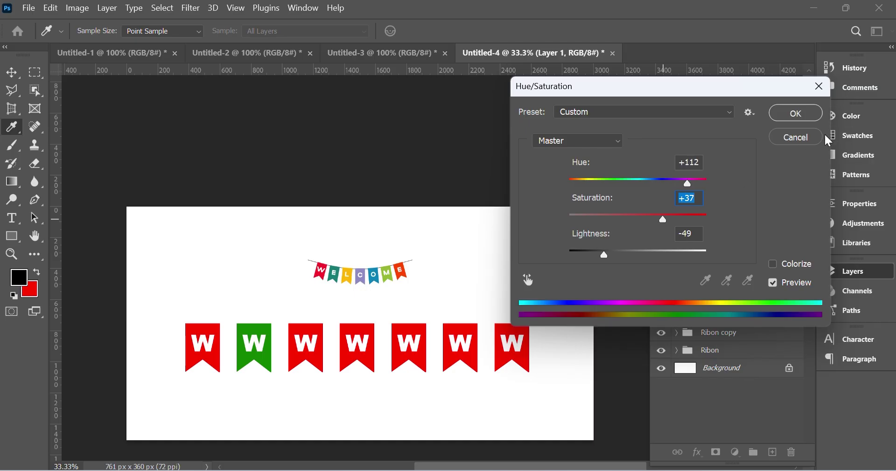
{"action": "left_click", "coordinate": [801, 137]}
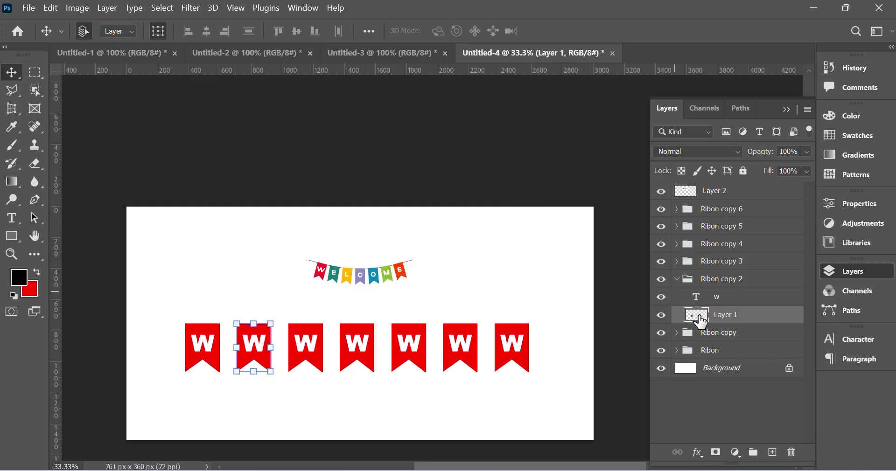
- Select the second ribbon's shape and fill it with a teal background colour sampled from the E flag of the WELCOME reference
{"action": "left_click_drag", "start_coordinate": [698, 320], "coordinate": [699, 323]}
{"action": "left_click", "coordinate": [674, 315], "text": "alt"}
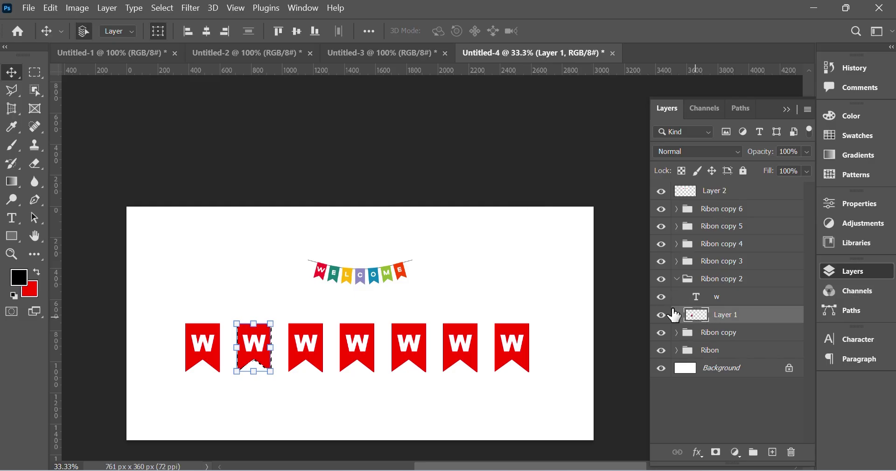
{"action": "left_click", "coordinate": [31, 287]}
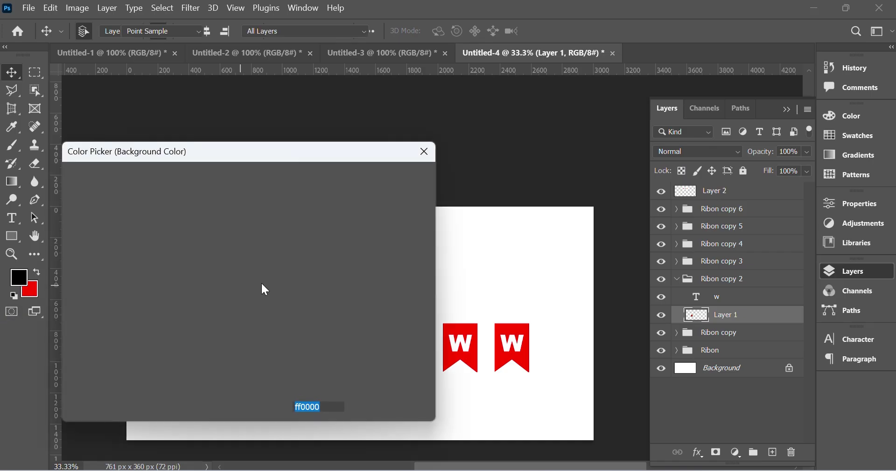
{"action": "left_click_drag", "start_coordinate": [321, 154], "coordinate": [481, 330]}
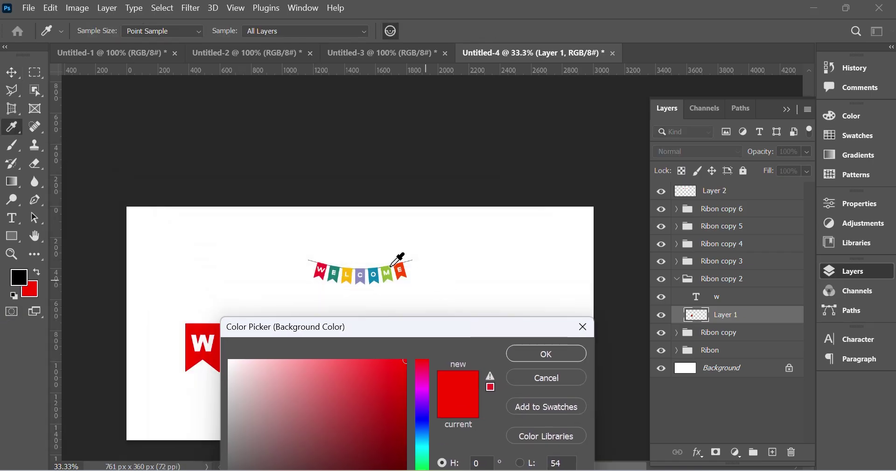
{"action": "left_click", "coordinate": [336, 269]}
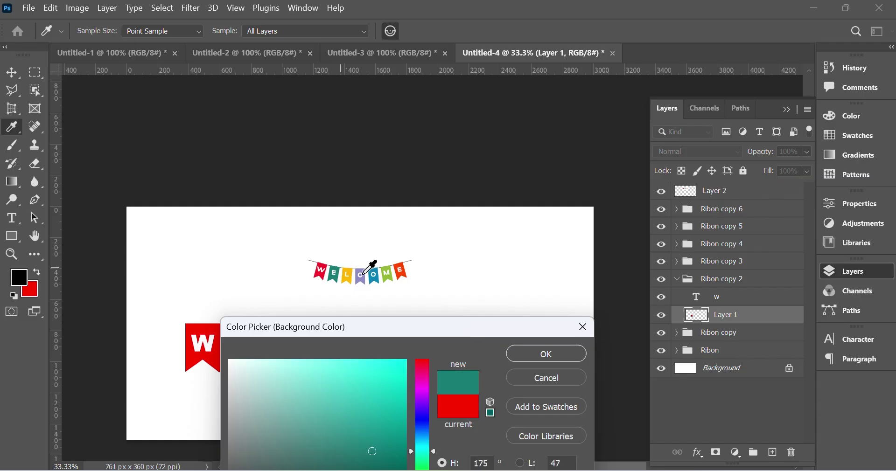
{"action": "left_click", "coordinate": [553, 350]}
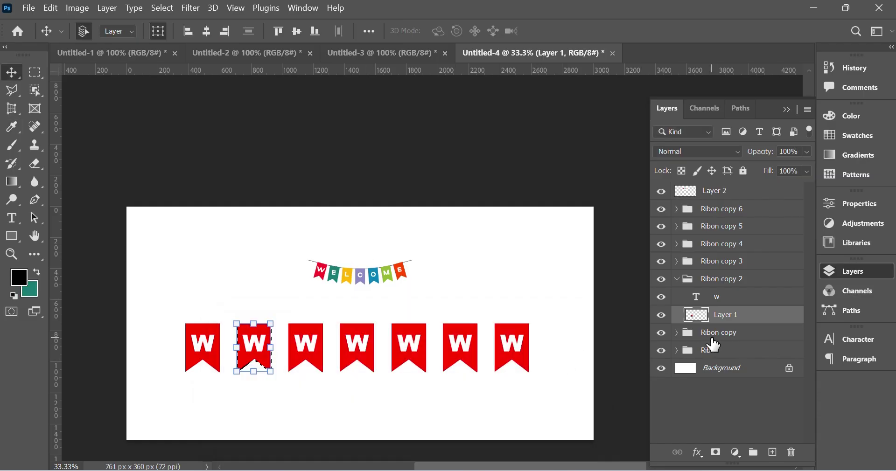
{"action": "key", "text": "ctrl+BackSpace"}
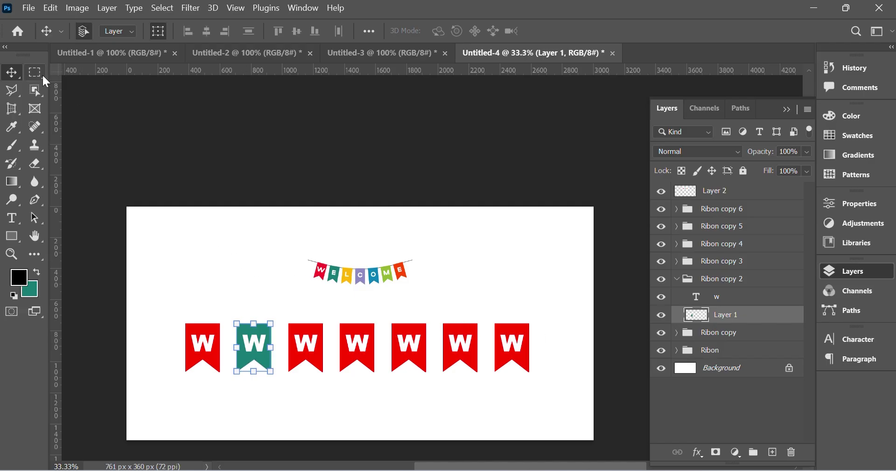
- Add a Color Overlay to the third ribbon's Layer 1 in yellow sampled from the reference's L flag, and show the layer list again
{"action": "left_click", "coordinate": [317, 335]}
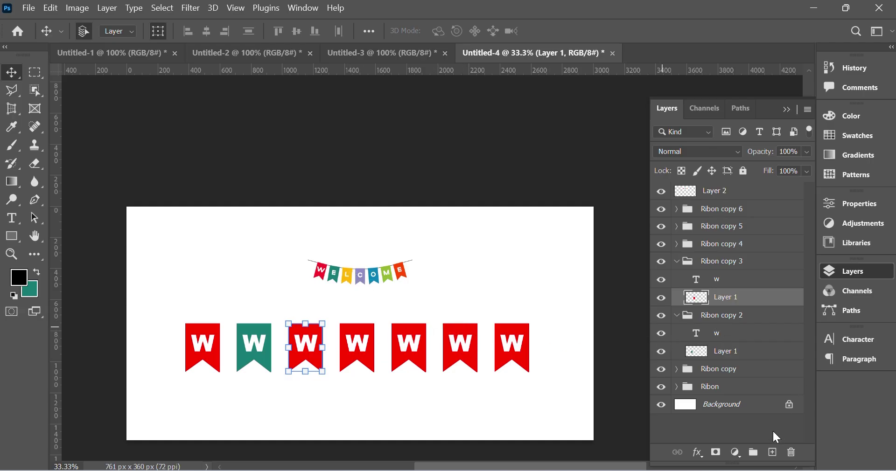
{"action": "left_click", "coordinate": [698, 453]}
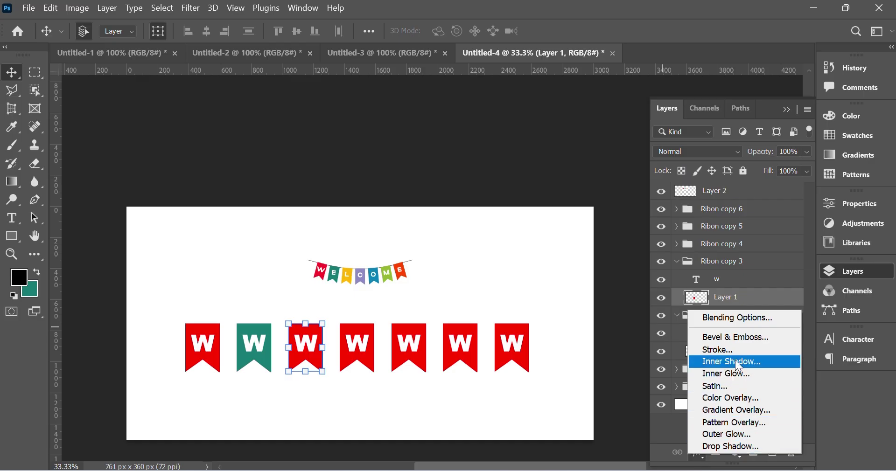
{"action": "left_click", "coordinate": [749, 397]}
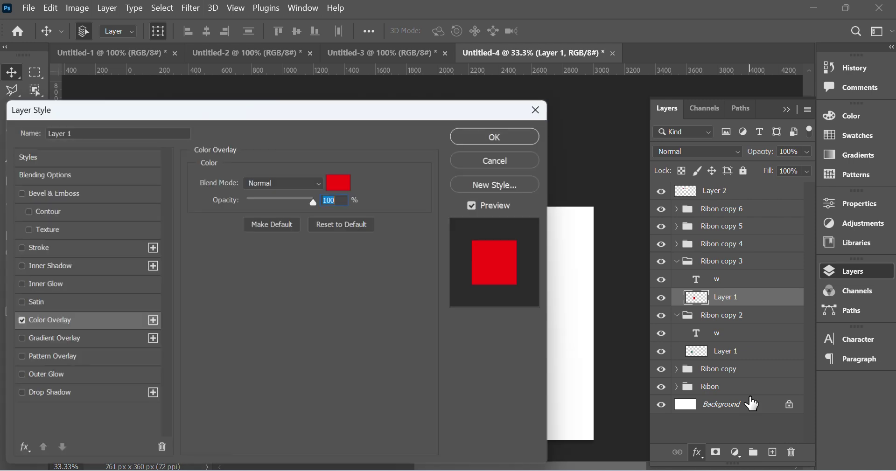
{"action": "left_click_drag", "start_coordinate": [339, 112], "coordinate": [403, 347]}
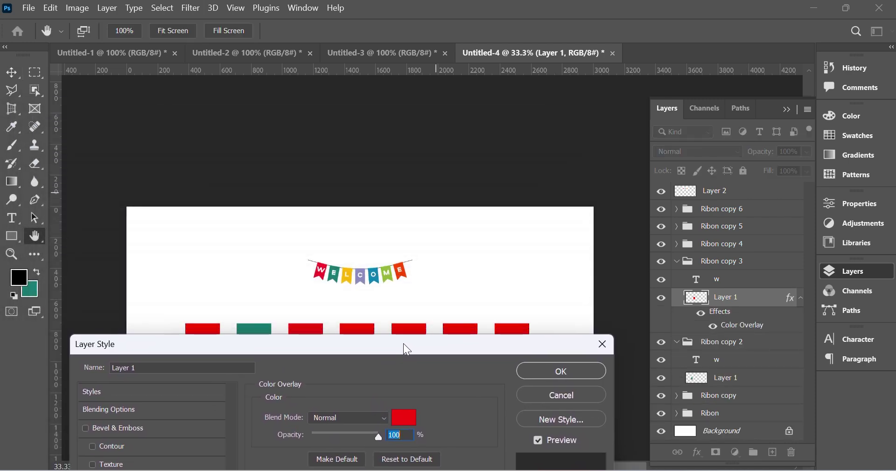
{"action": "left_click", "coordinate": [405, 419]}
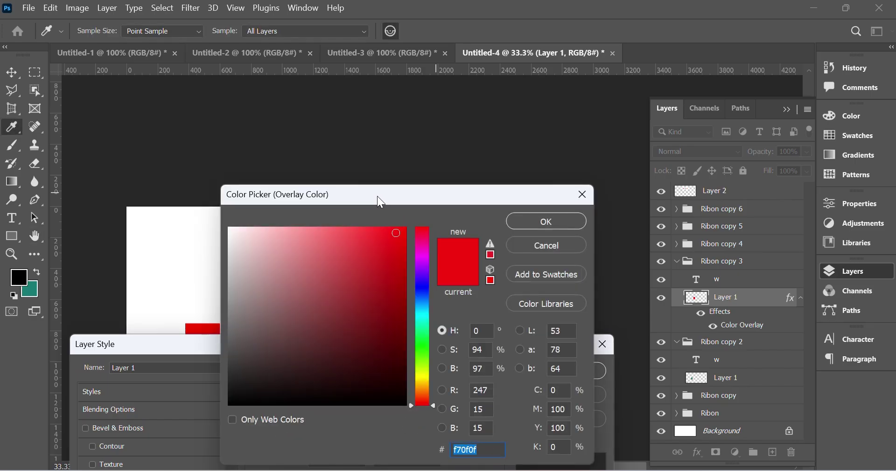
{"action": "left_click_drag", "start_coordinate": [376, 199], "coordinate": [629, 247]}
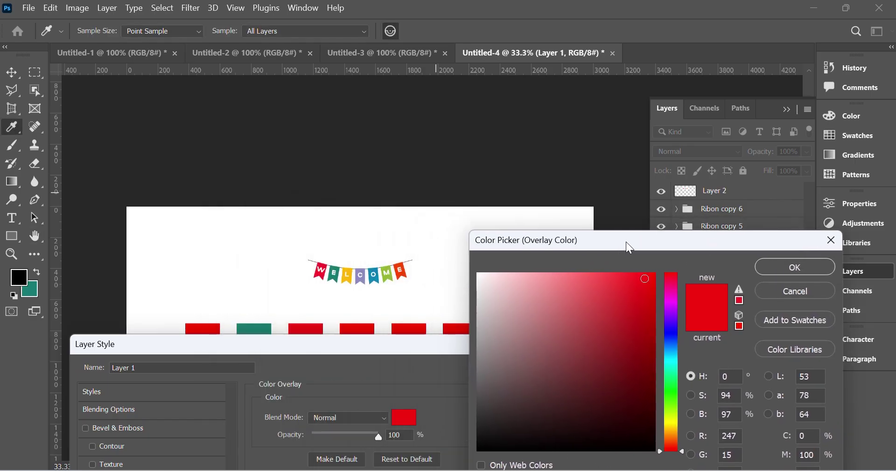
{"action": "left_click", "coordinate": [350, 272]}
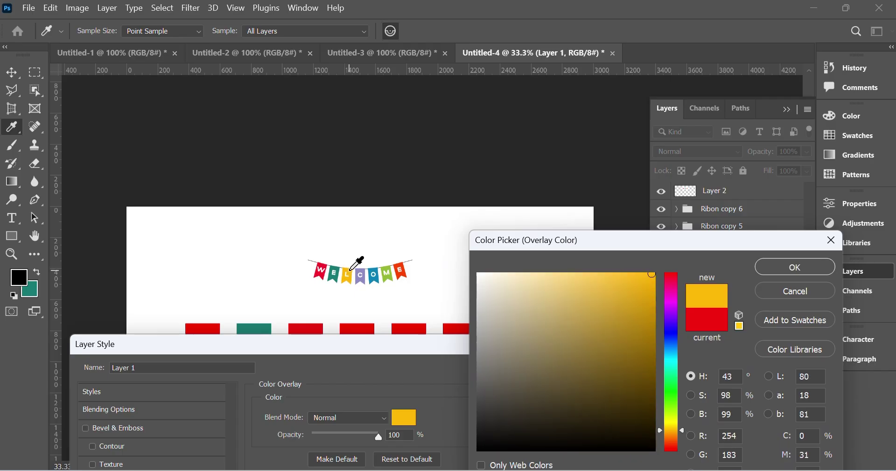
{"action": "left_click", "coordinate": [824, 267]}
{"action": "left_click", "coordinate": [586, 372]}
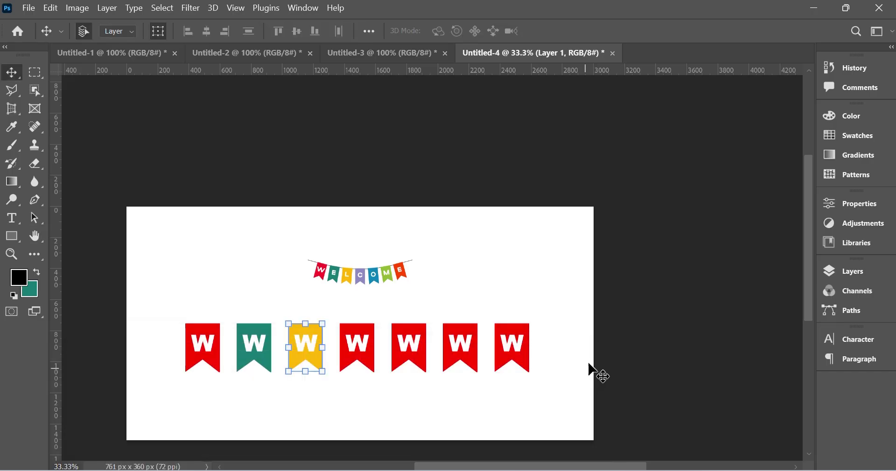
{"action": "left_click", "coordinate": [852, 272]}
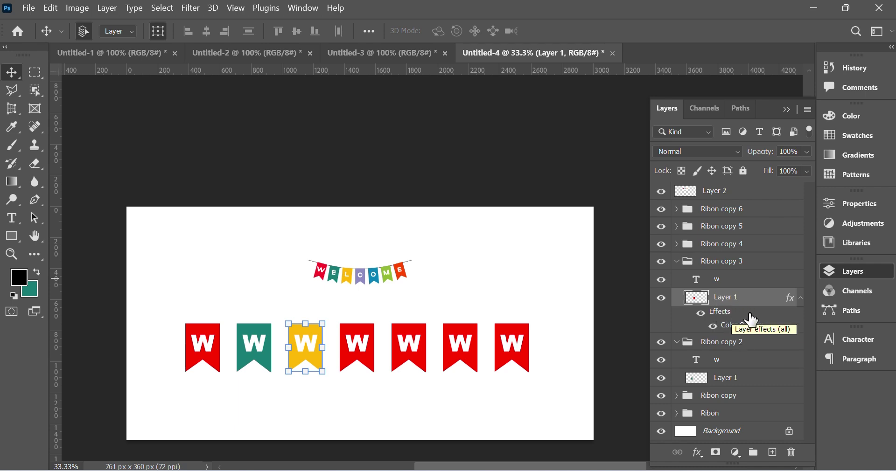
- Collapse the effects list of the third ribbon's Layer 1, try rasterizing its layer style, and undo the rasterizing
{"action": "right_click", "coordinate": [766, 292]}
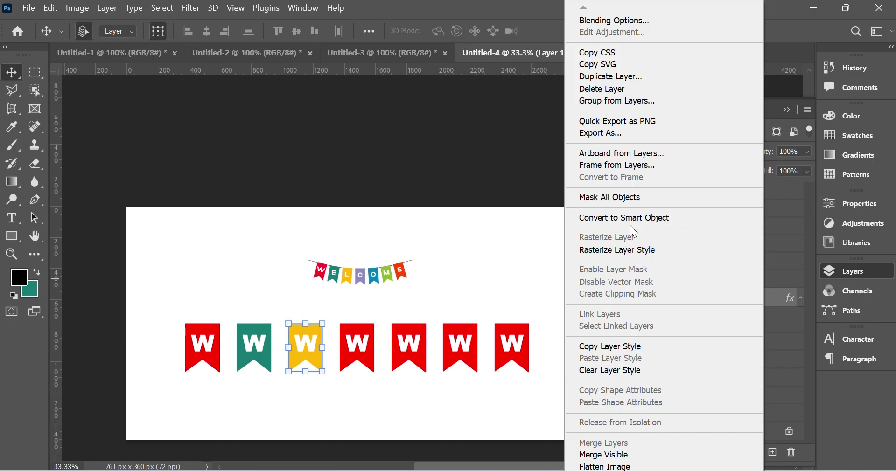
{"action": "left_click", "coordinate": [800, 298]}
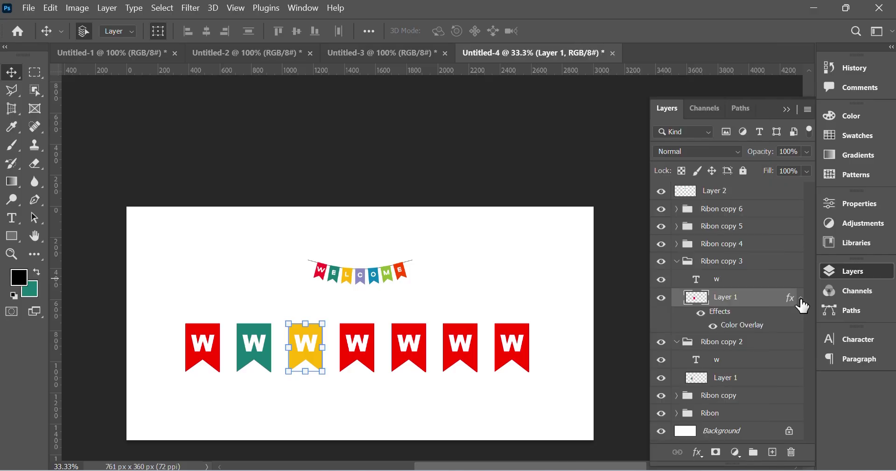
{"action": "left_click", "coordinate": [800, 299]}
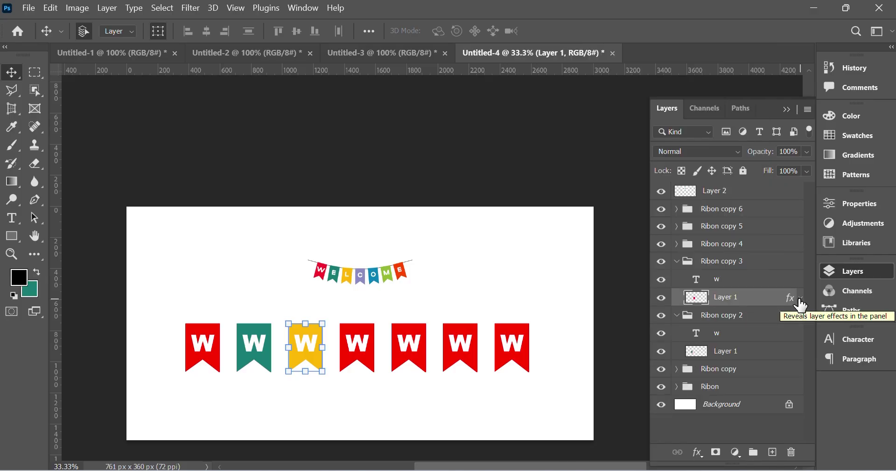
{"action": "right_click", "coordinate": [754, 301]}
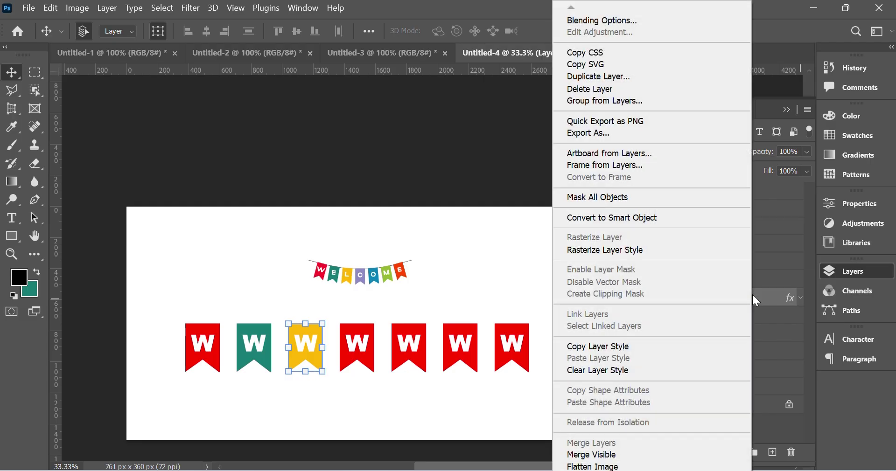
{"action": "left_click", "coordinate": [653, 262]}
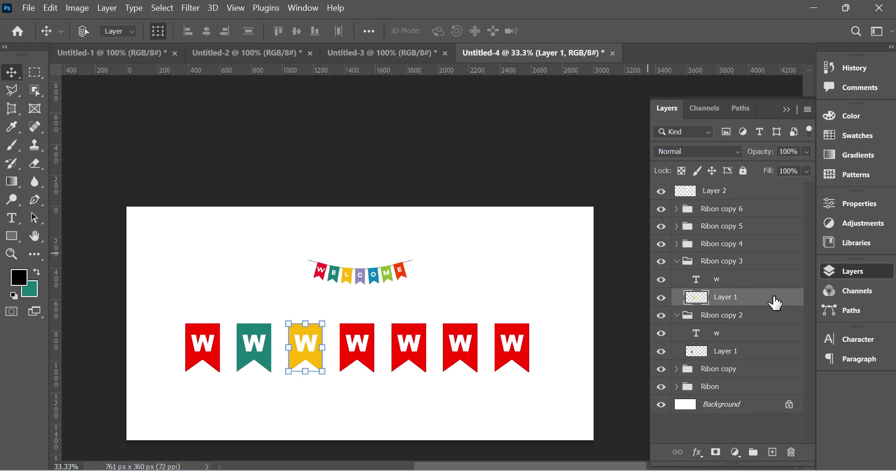
{"action": "key", "text": "ctrl+z"}
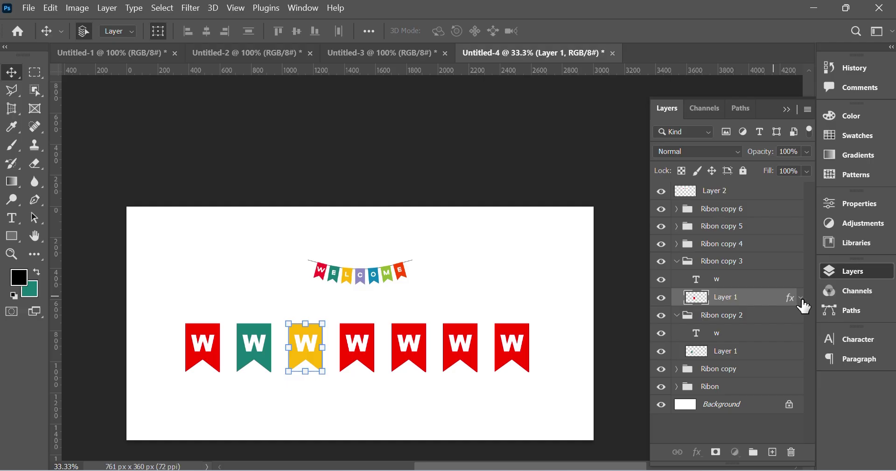
- Expand the effects of Layer 1 in the Ribon copy 3 group and rasterize its layer style
{"action": "left_click", "coordinate": [799, 299]}
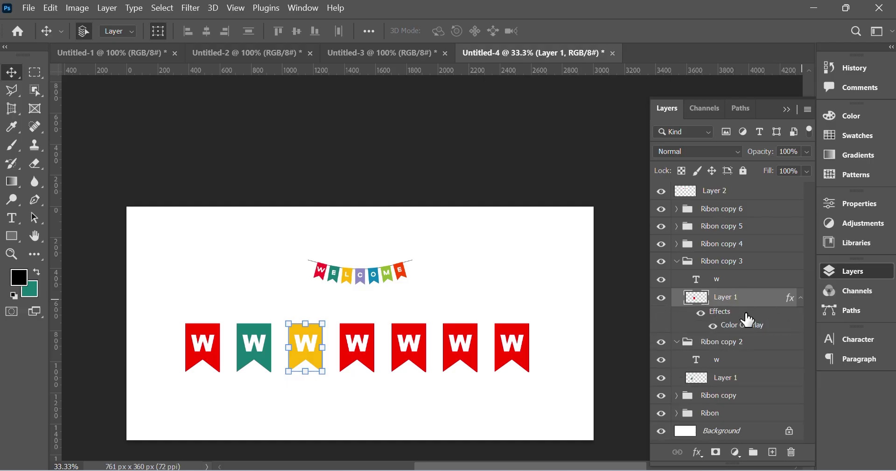
{"action": "right_click", "coordinate": [766, 294]}
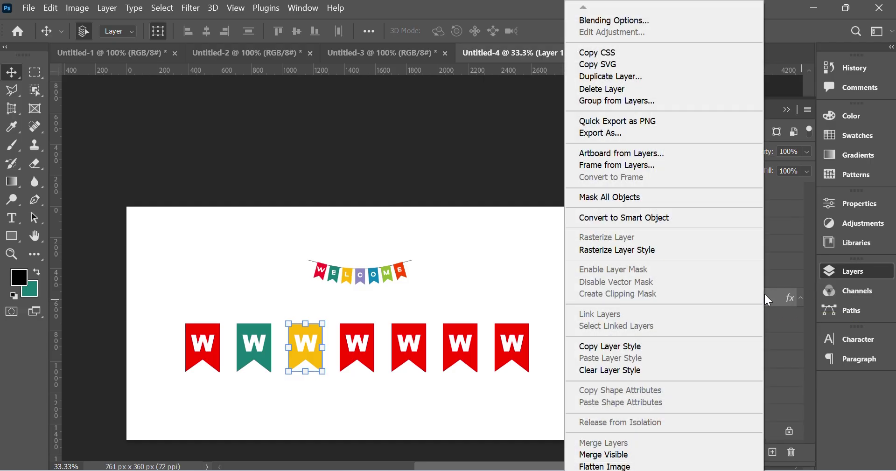
{"action": "left_click", "coordinate": [645, 251]}
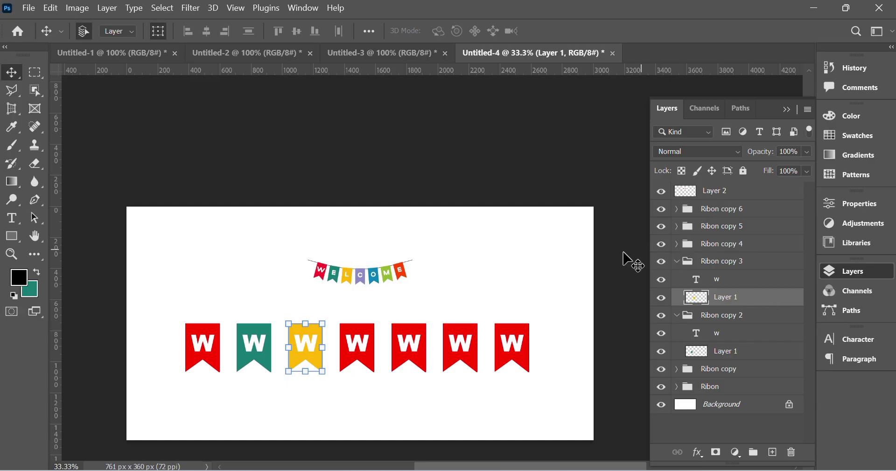
- Select the fourth ribbon's shape and fill it with purple 8d8dc3 sampled as background colour from the reference's C flag
{"action": "left_click", "coordinate": [371, 332]}
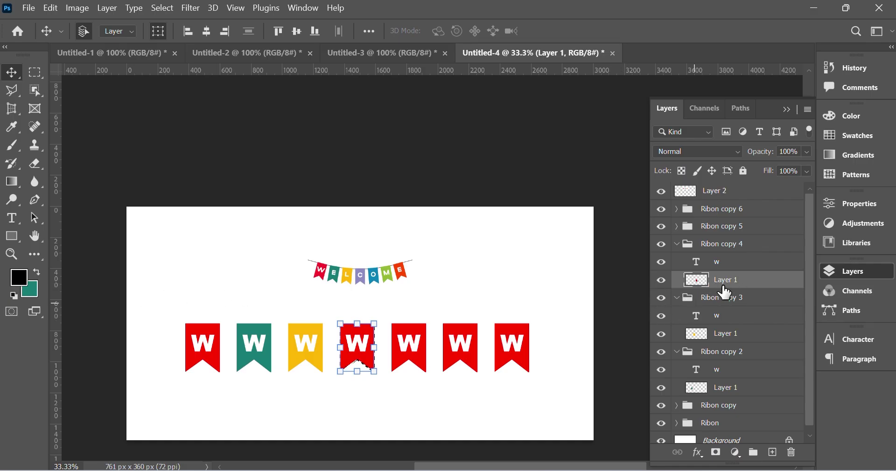
{"action": "left_click", "coordinate": [31, 291]}
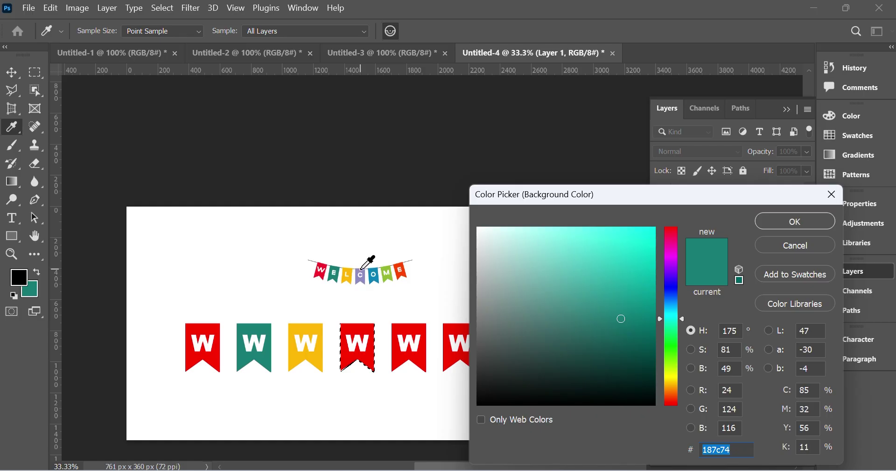
{"action": "left_click", "coordinate": [356, 270]}
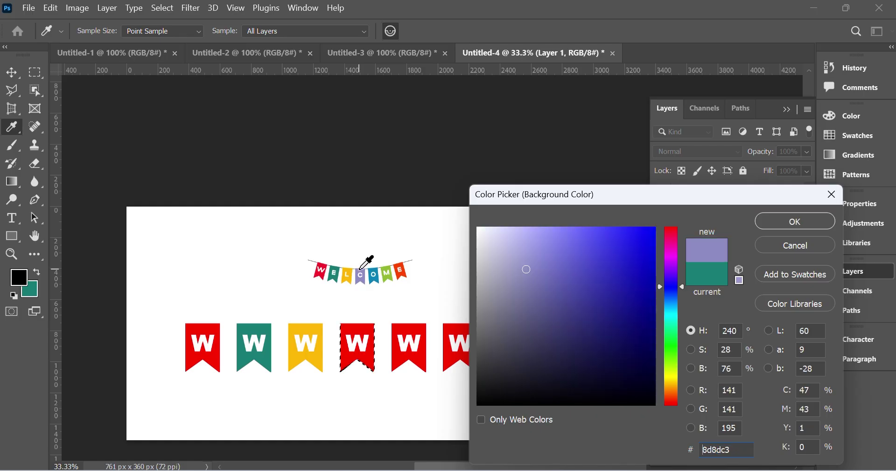
{"action": "left_click", "coordinate": [802, 225]}
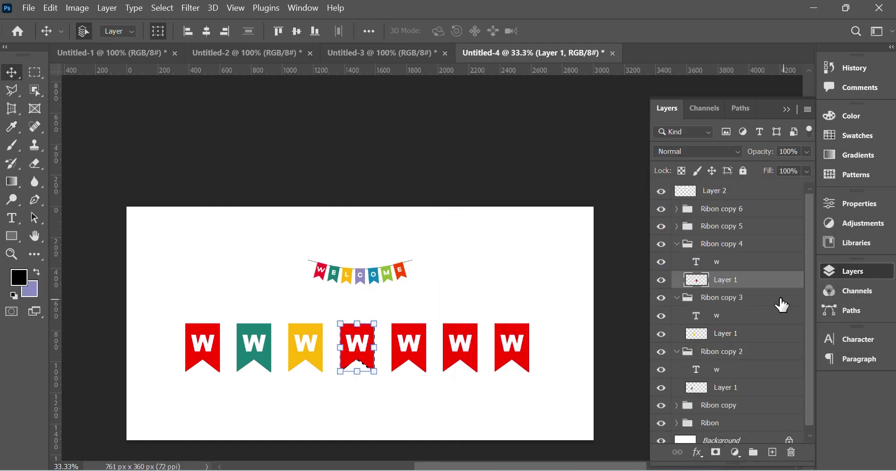
{"action": "key", "text": "ctrl+shift+BackSpace"}
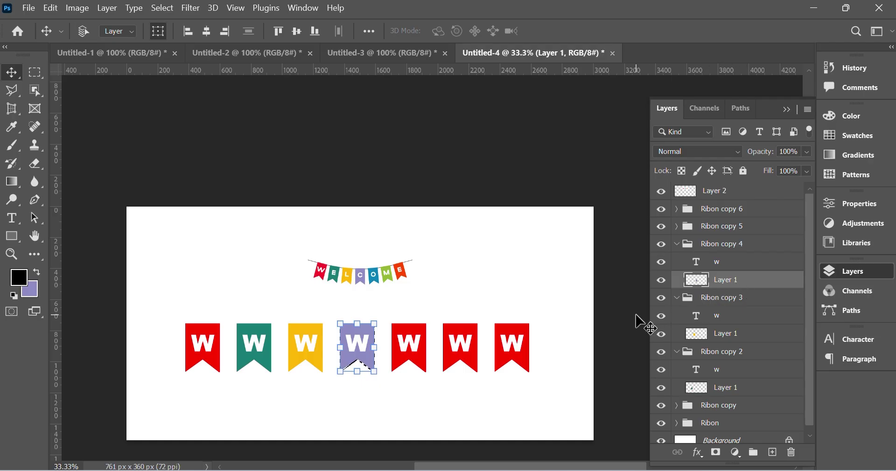
- Select the fifth ribbon's shape and fill it with blue 0983b6 sampled as background colour from the reference's O flag
{"action": "left_click", "coordinate": [423, 333]}
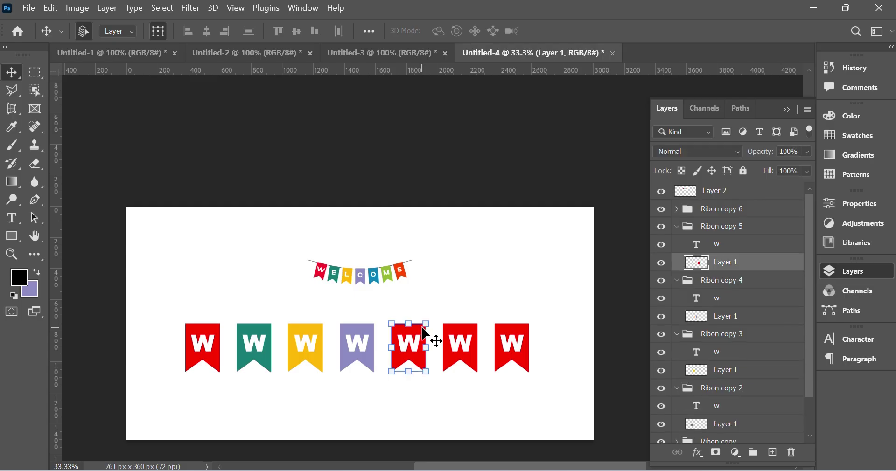
{"action": "left_click", "coordinate": [703, 263], "text": "ctrl"}
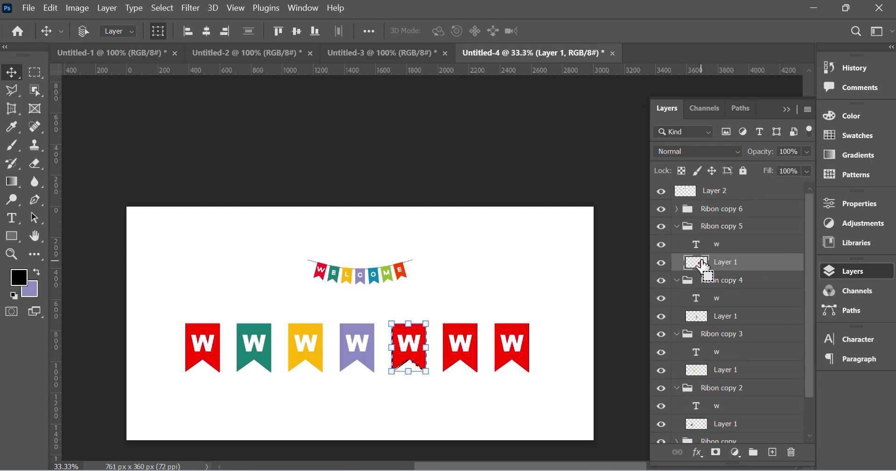
{"action": "left_click", "coordinate": [30, 291]}
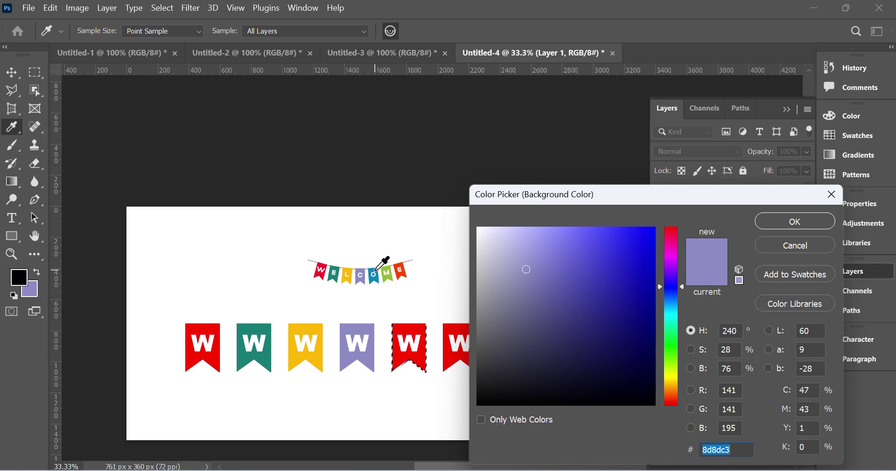
{"action": "left_click", "coordinate": [380, 269]}
{"action": "left_click", "coordinate": [792, 228]}
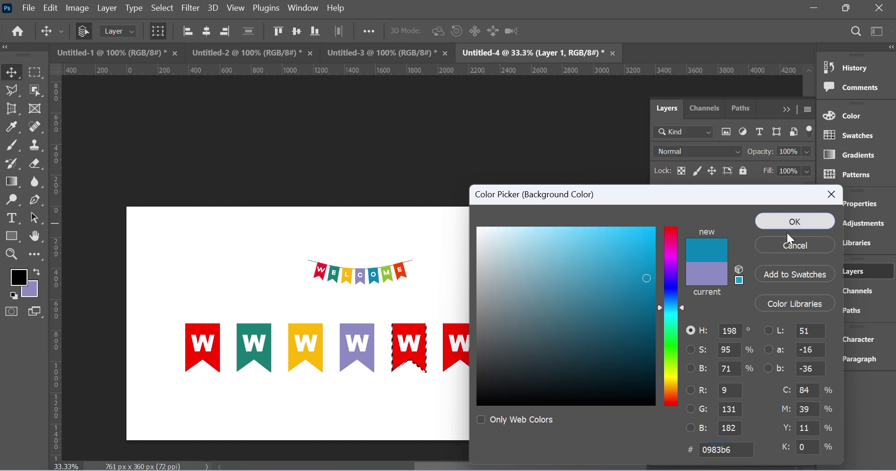
{"action": "key", "text": "ctrl+BackSpace"}
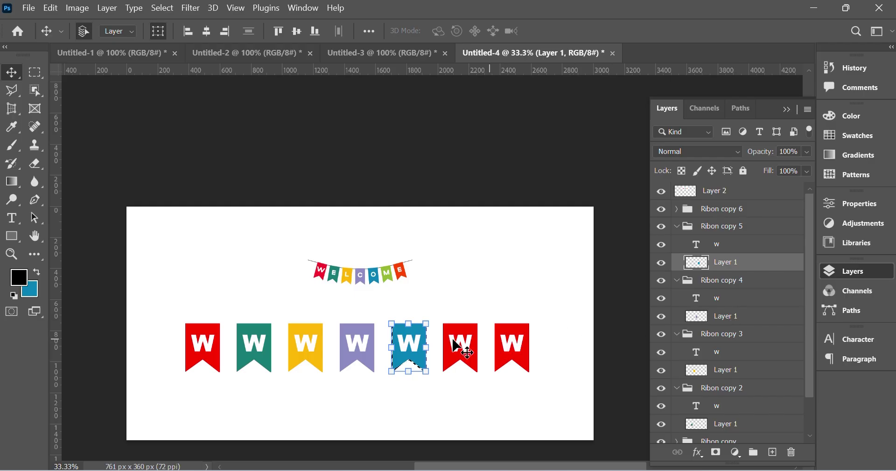
- Clear the old selection, then select the sixth ribbon's shape and fill it with green 90b833 sampled from the reference's M flag
{"action": "left_click", "coordinate": [469, 336]}
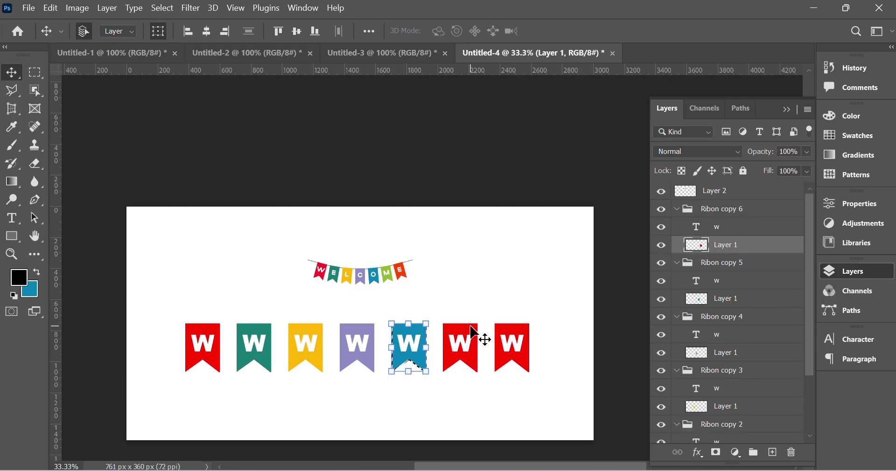
{"action": "key", "text": "ctrl"}
{"action": "key", "text": "ctrl"}
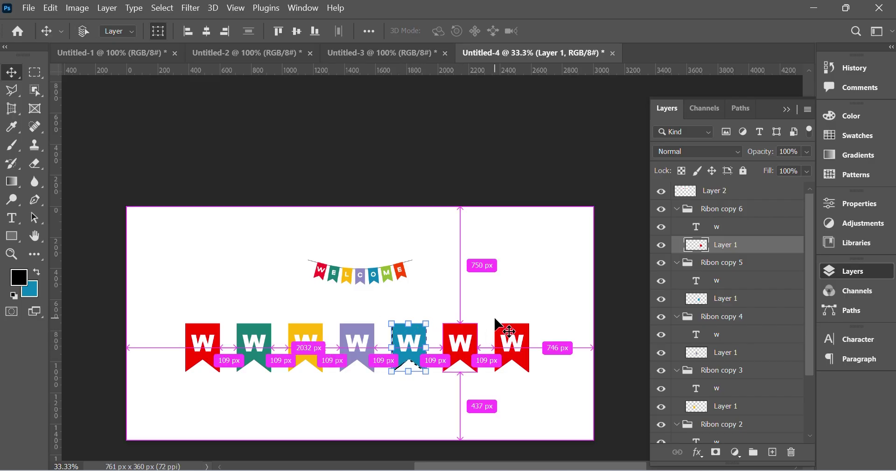
{"action": "key", "text": "ctrl+d"}
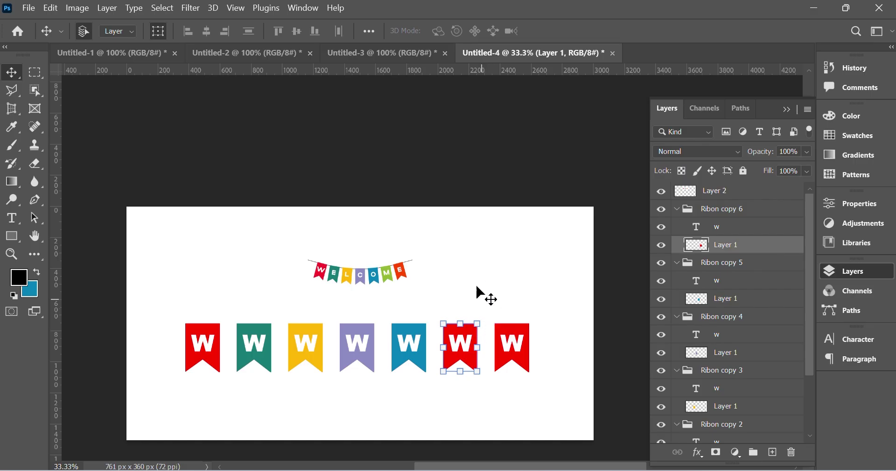
{"action": "left_click", "coordinate": [462, 272]}
{"action": "left_click", "coordinate": [473, 329]}
{"action": "left_click", "coordinate": [29, 290]}
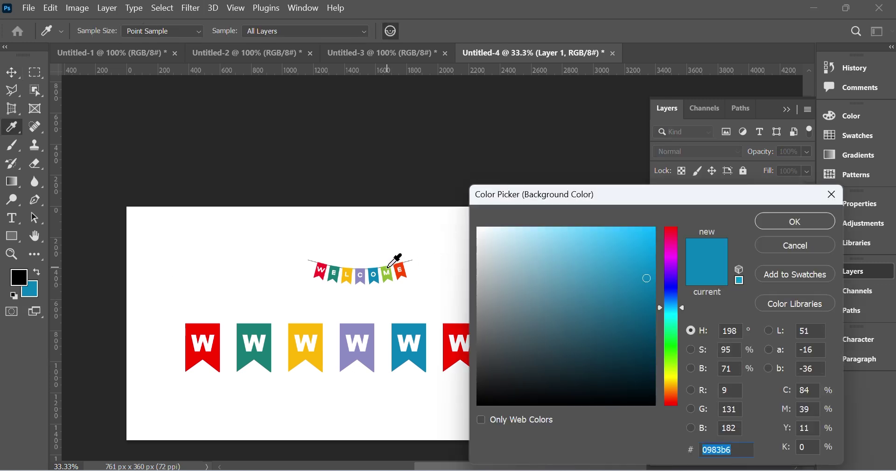
{"action": "left_click", "coordinate": [389, 267]}
{"action": "left_click", "coordinate": [802, 216]}
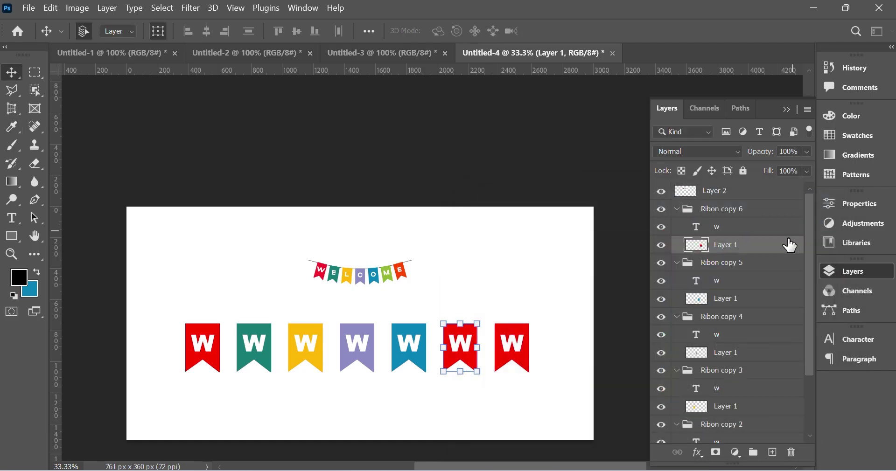
{"action": "left_click_drag", "start_coordinate": [789, 246], "coordinate": [706, 262]}
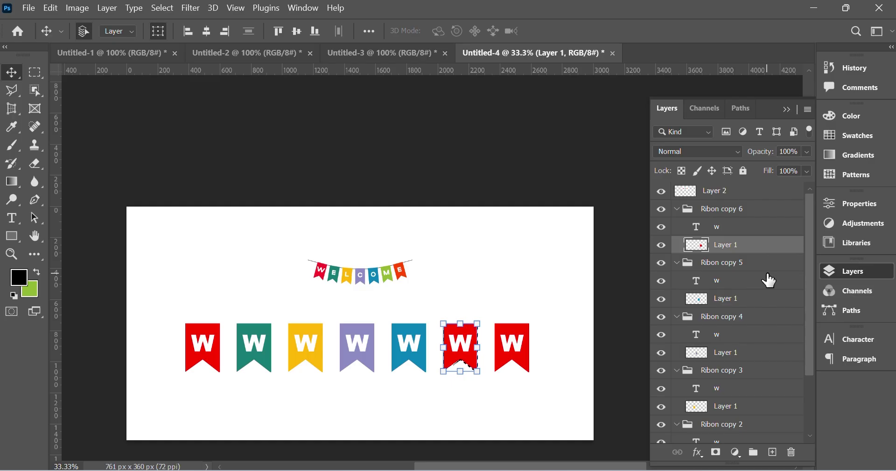
{"action": "key", "text": "ctrl"}
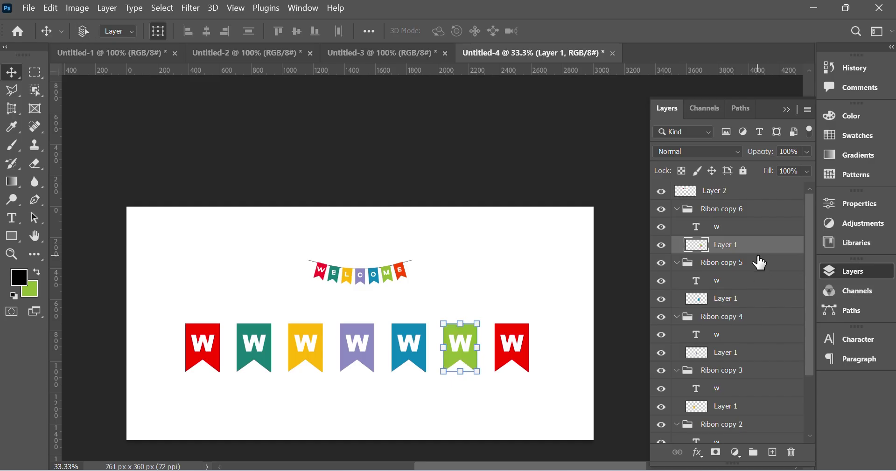
- Select the seventh ribbon's shape and fill it with an orange-red background colour, ff4500, matching the reference's last E flag
{"action": "left_click", "coordinate": [524, 335]}
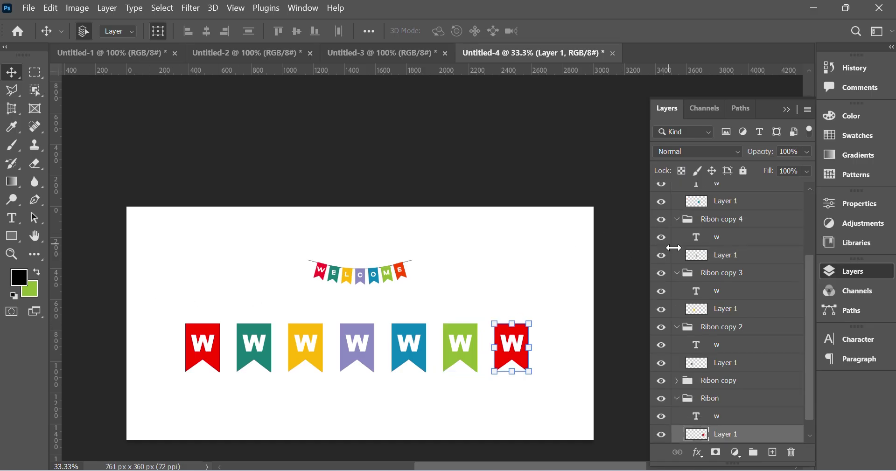
{"action": "left_click_drag", "start_coordinate": [704, 434], "coordinate": [38, 280]}
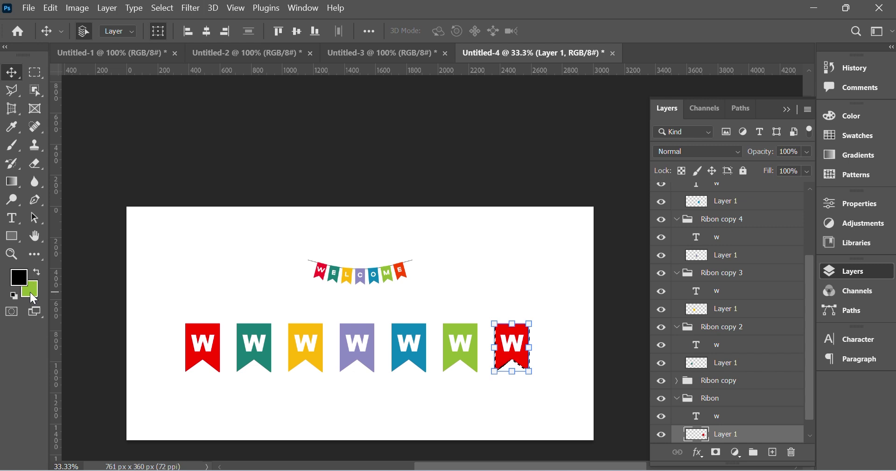
{"action": "left_click", "coordinate": [31, 292]}
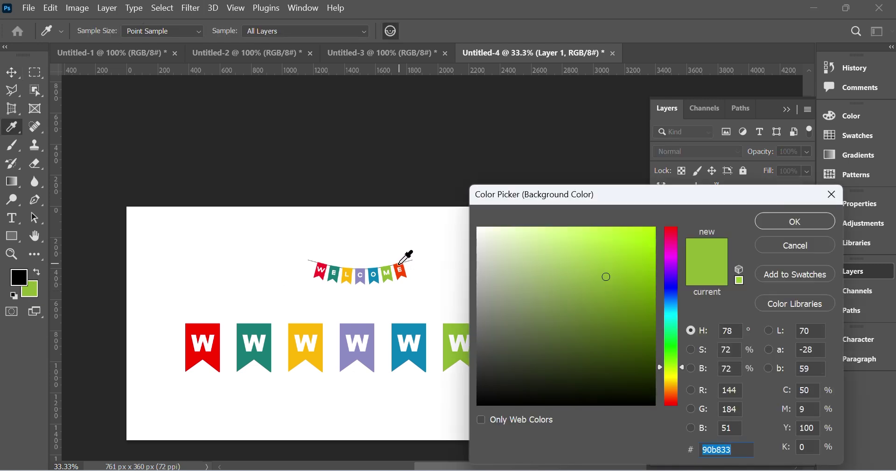
{"action": "type", "text": "ff4500"}
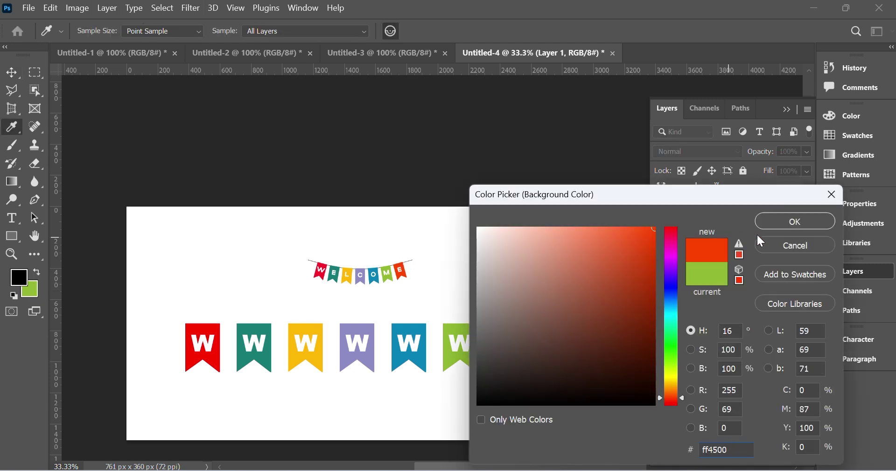
{"action": "left_click", "coordinate": [792, 222]}
{"action": "key", "text": "v"}
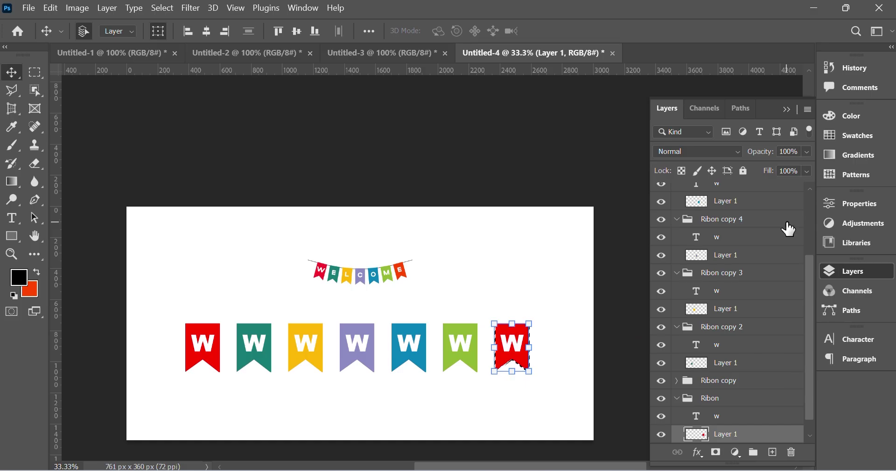
{"action": "key", "text": "ctrl+BackSpace"}
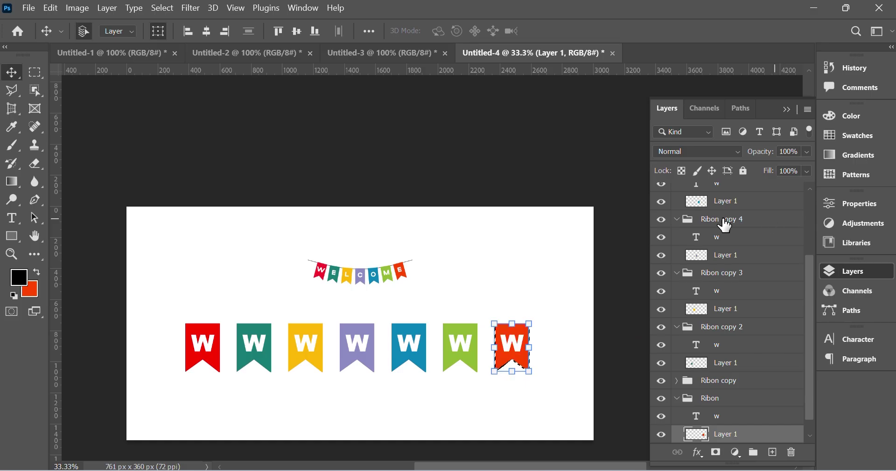
- Select the first ribbon's shape and fill it with crimson fa182c sampled as background colour from the reference's W flag
{"action": "left_click", "coordinate": [213, 332]}
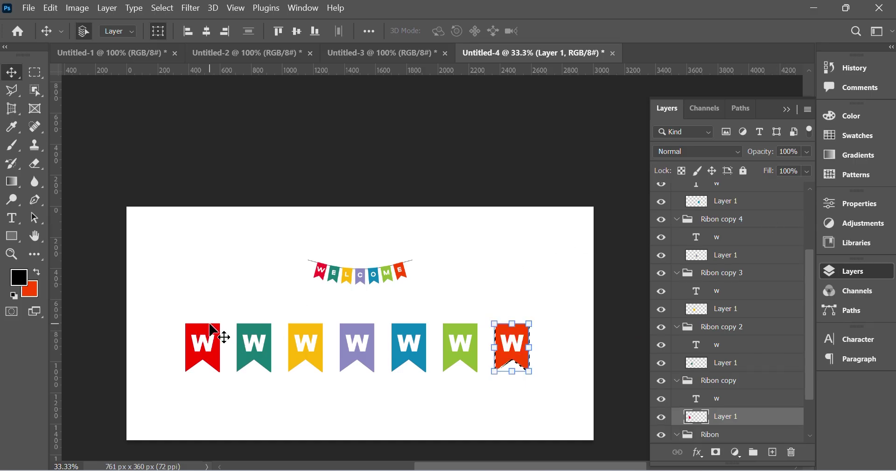
{"action": "left_click_drag", "start_coordinate": [213, 332], "coordinate": [214, 331]}
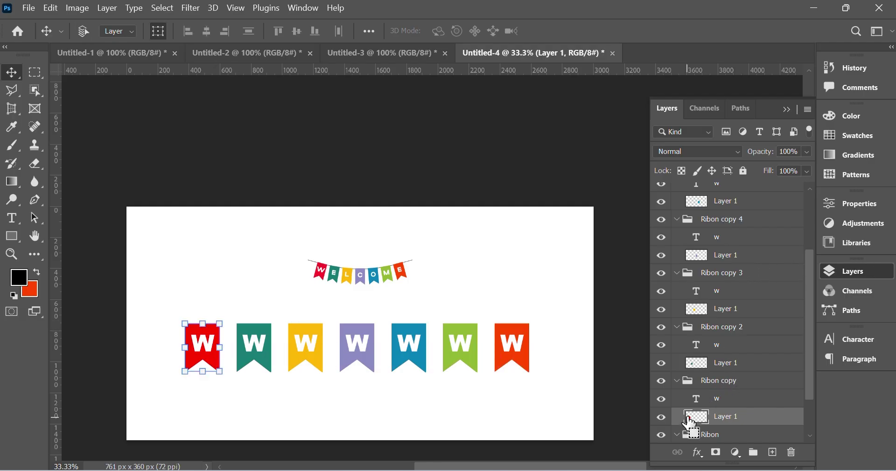
{"action": "left_click", "coordinate": [685, 417], "text": "ctrl"}
{"action": "left_click", "coordinate": [31, 291]}
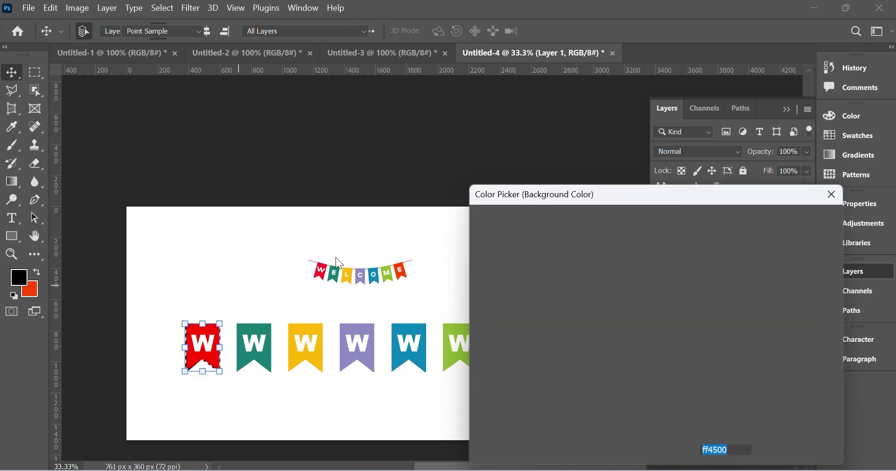
{"action": "left_click", "coordinate": [325, 264]}
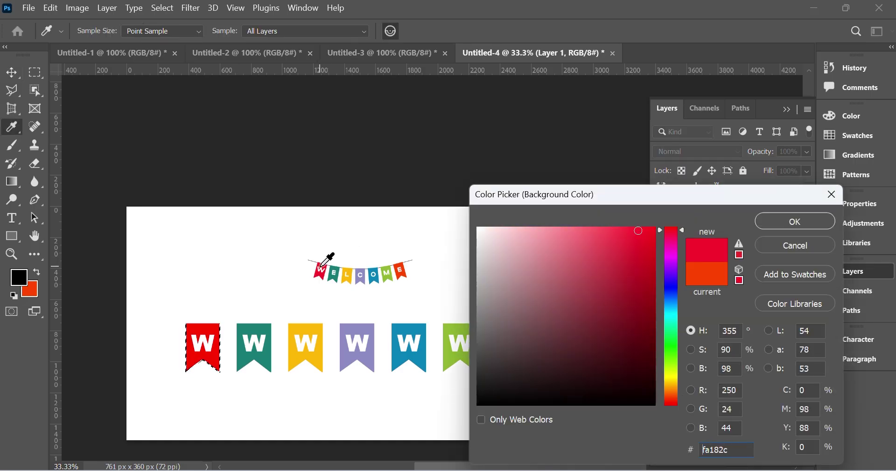
{"action": "left_click", "coordinate": [814, 223]}
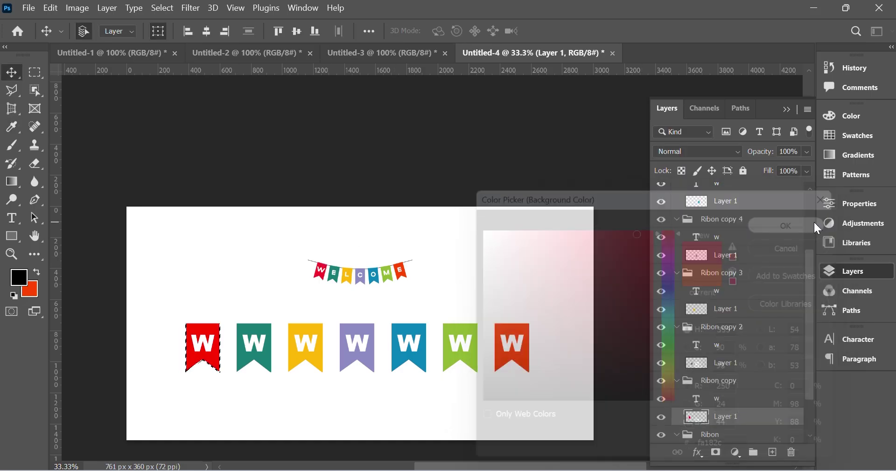
{"action": "left_click_drag", "start_coordinate": [700, 419], "coordinate": [701, 421]}
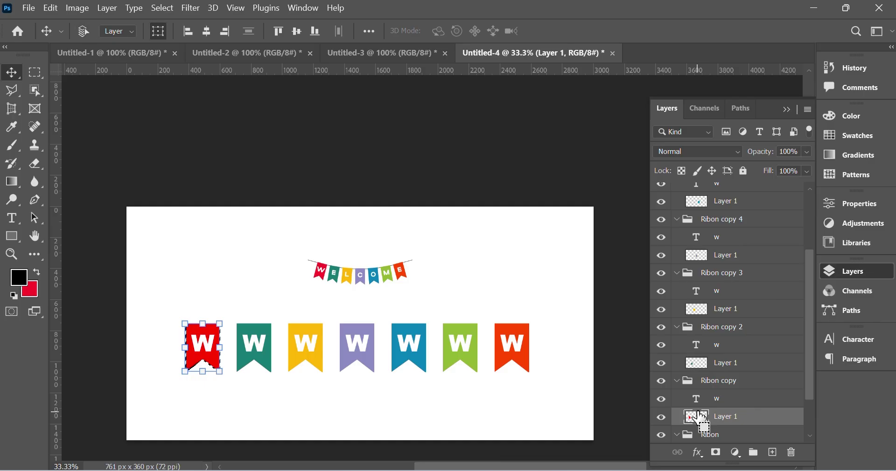
{"action": "key", "text": "ctrl"}
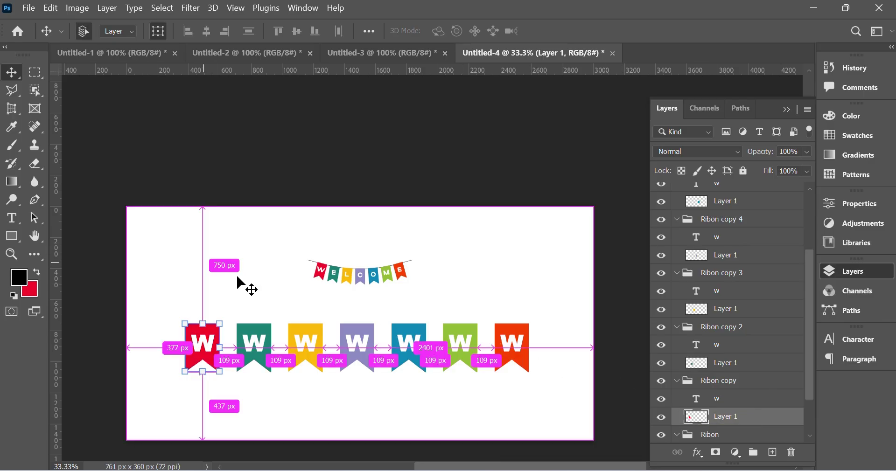
- Deselect all layers and collapse the ribbon groups from Ribon copy 6 down to Ribon copy
{"action": "left_click", "coordinate": [297, 279]}
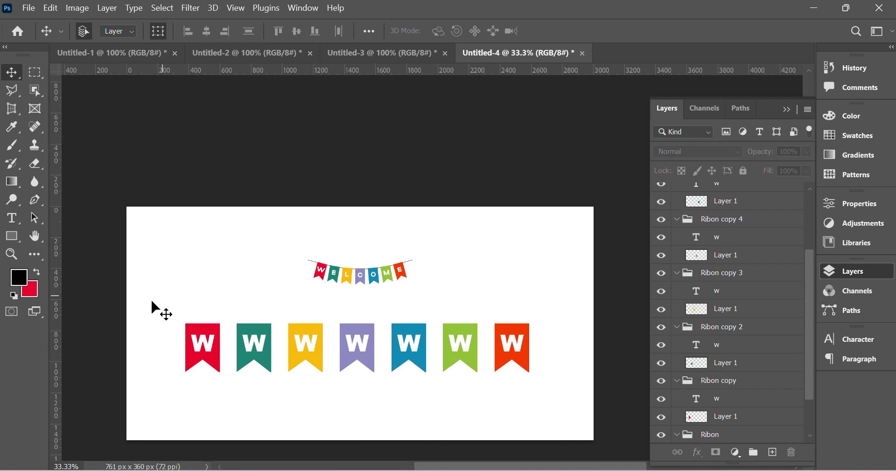
{"action": "scroll", "coordinate": [691, 236], "scroll_direction": "up", "scroll_amount": 5}
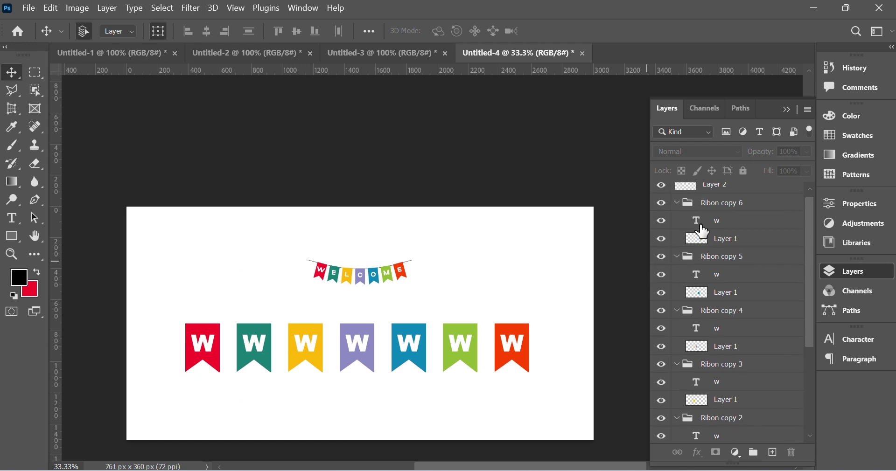
{"action": "left_click", "coordinate": [677, 210]}
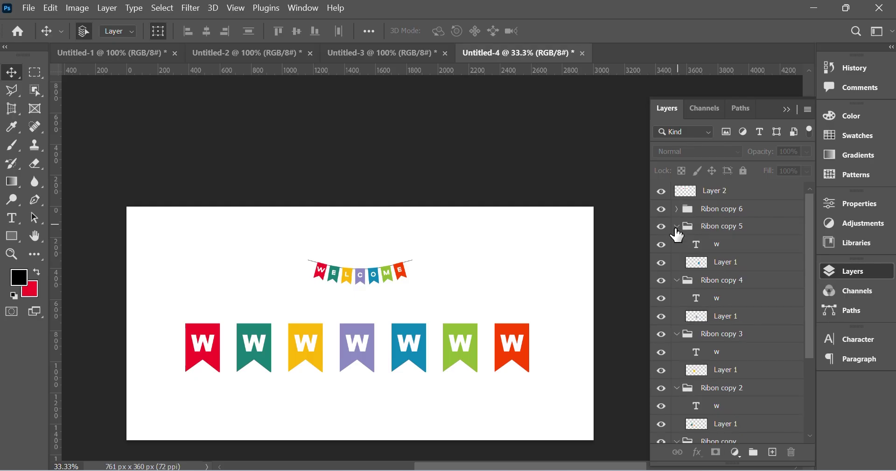
{"action": "left_click", "coordinate": [677, 227]}
{"action": "left_click", "coordinate": [677, 244]}
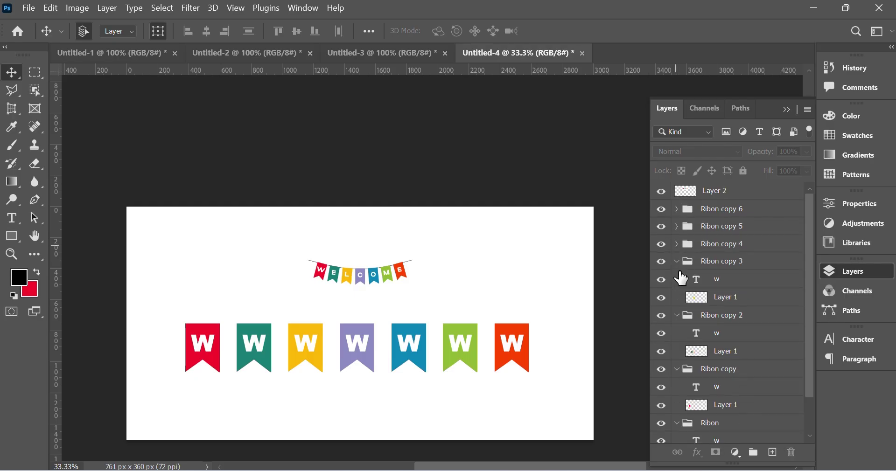
{"action": "left_click", "coordinate": [676, 262]}
{"action": "left_click", "coordinate": [677, 279]}
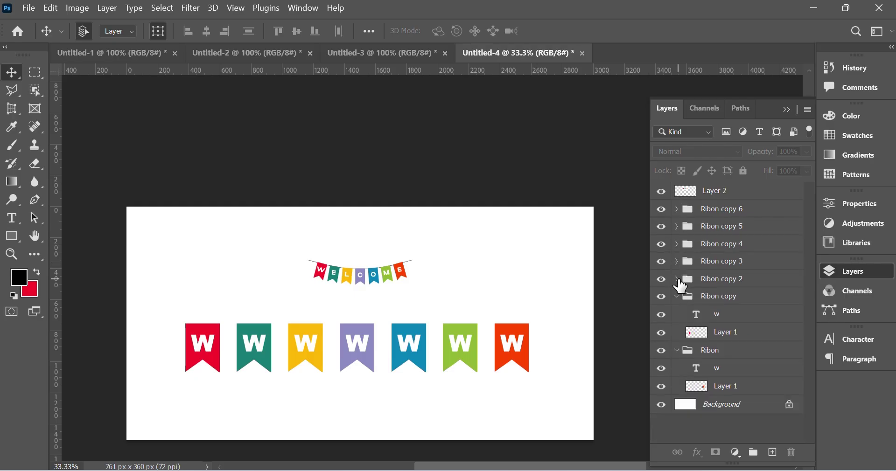
{"action": "left_click", "coordinate": [677, 297]}
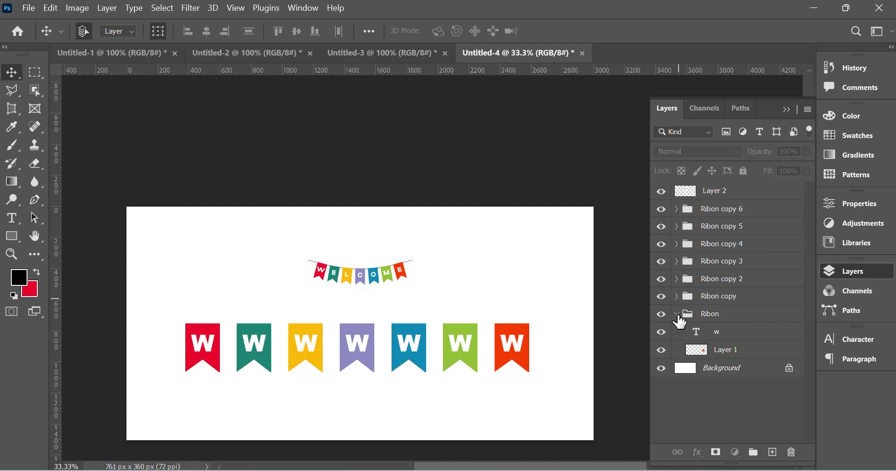
- Set the Pen tool to Shape mode with no fill and a 1 px black stroke
{"action": "left_click", "coordinate": [677, 314]}
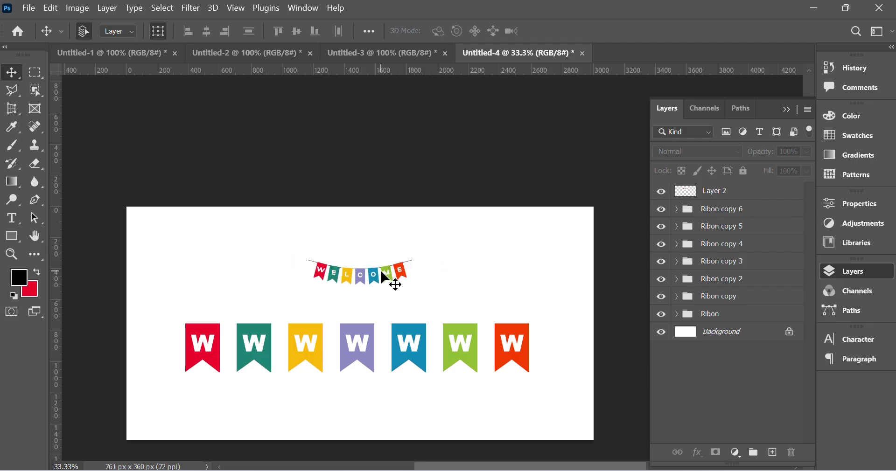
{"action": "left_click", "coordinate": [29, 203]}
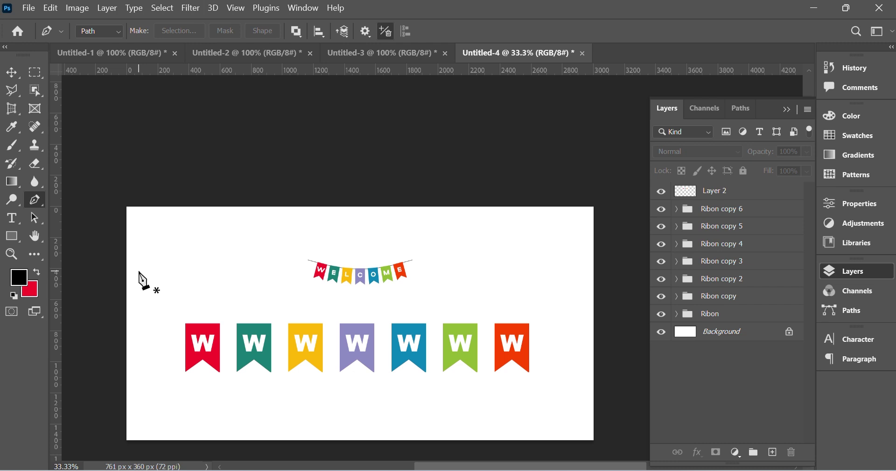
{"action": "left_click", "coordinate": [115, 31]}
{"action": "left_click", "coordinate": [99, 45]}
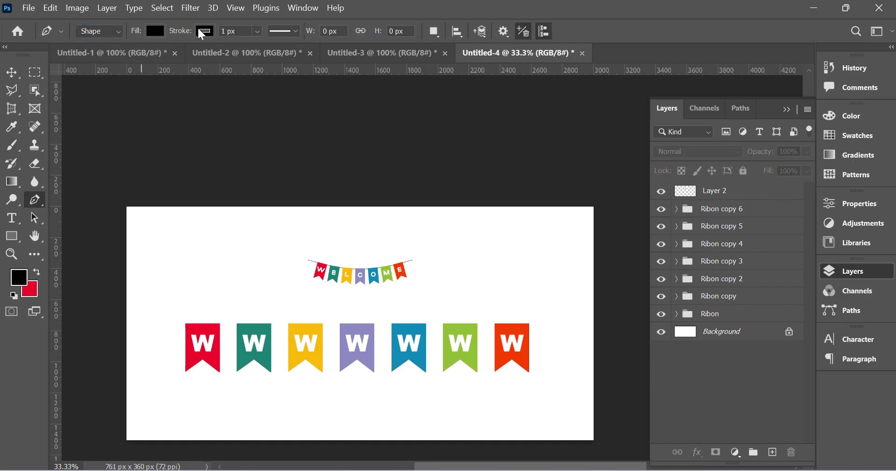
{"action": "left_click", "coordinate": [156, 31]}
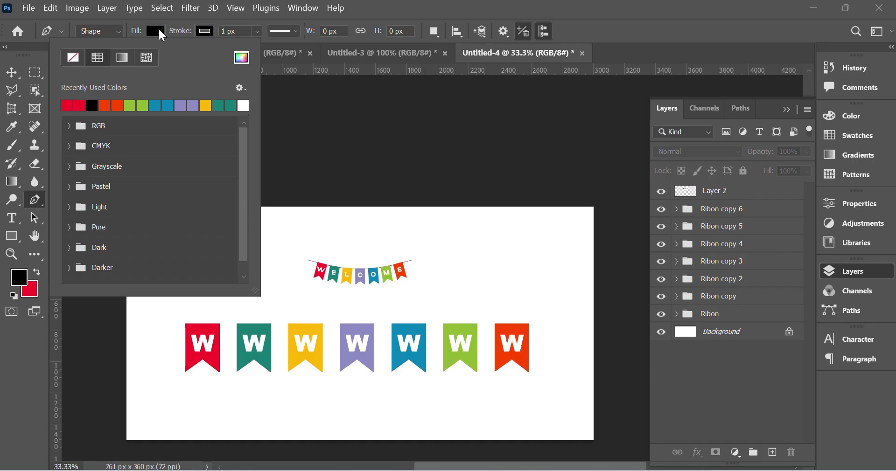
{"action": "left_click", "coordinate": [73, 57]}
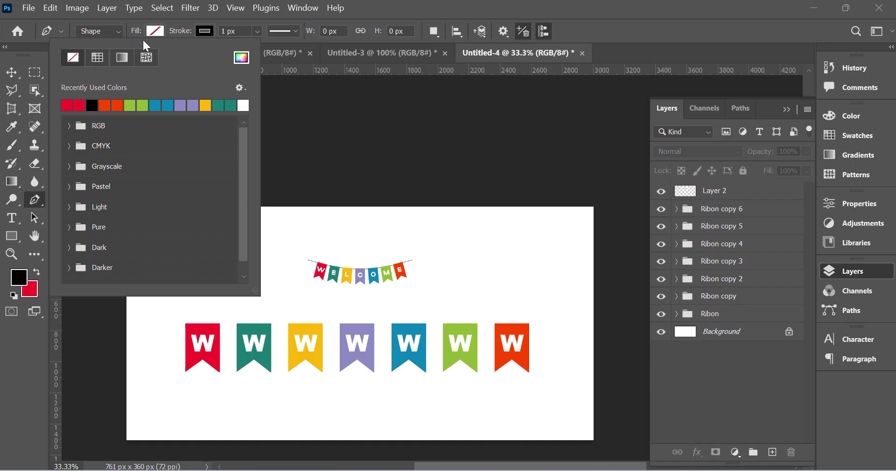
{"action": "left_click", "coordinate": [214, 31]}
{"action": "left_click", "coordinate": [214, 31]}
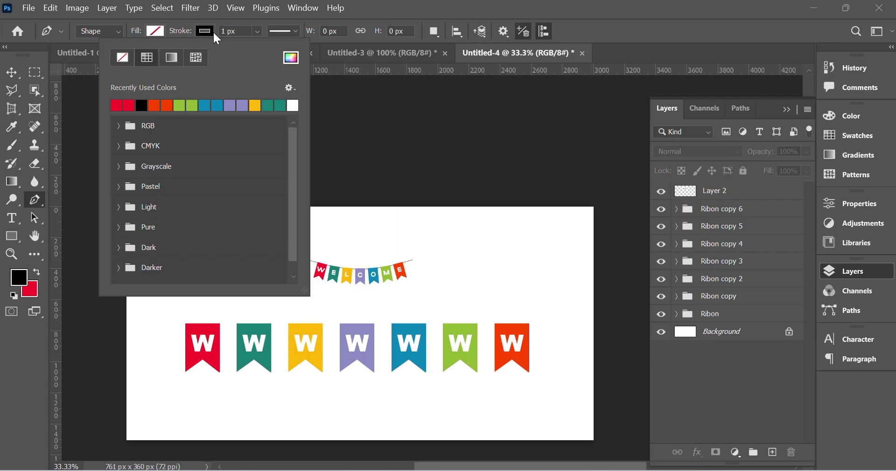
{"action": "left_click", "coordinate": [213, 31]}
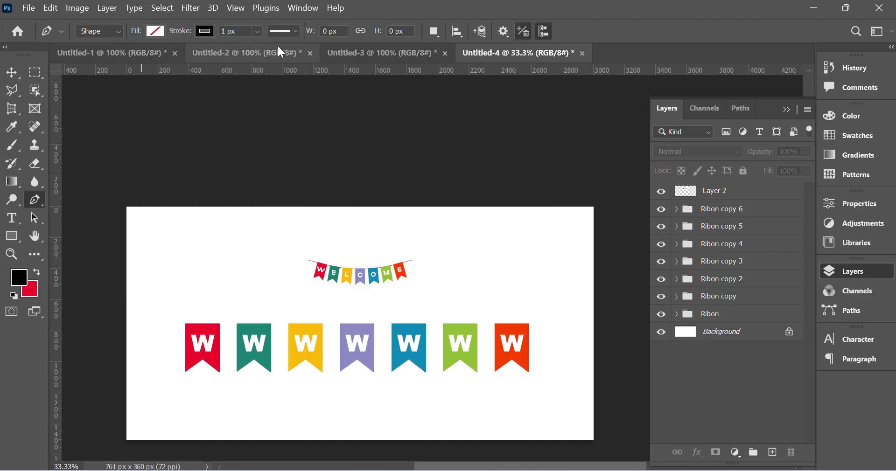
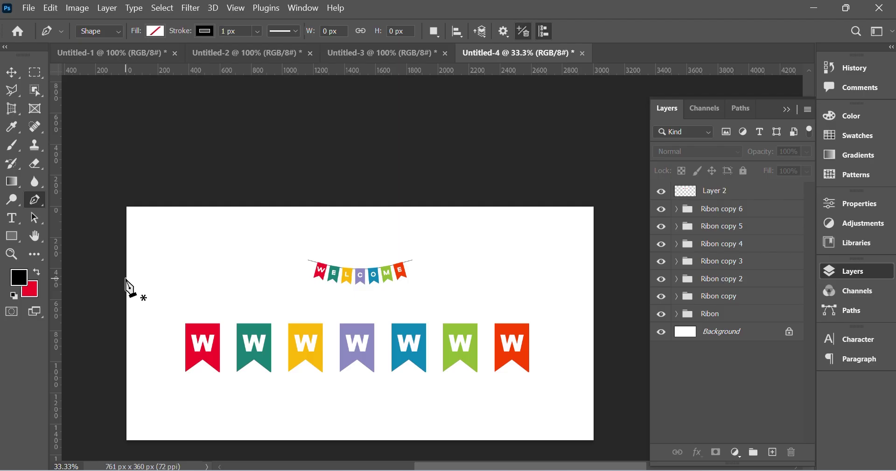
- Add a horizontal guide between the WELCOME sample and the ribbons, and draw a sagging curve from one canvas edge to the other along it
{"action": "left_click_drag", "start_coordinate": [126, 279], "coordinate": [200, 319]}
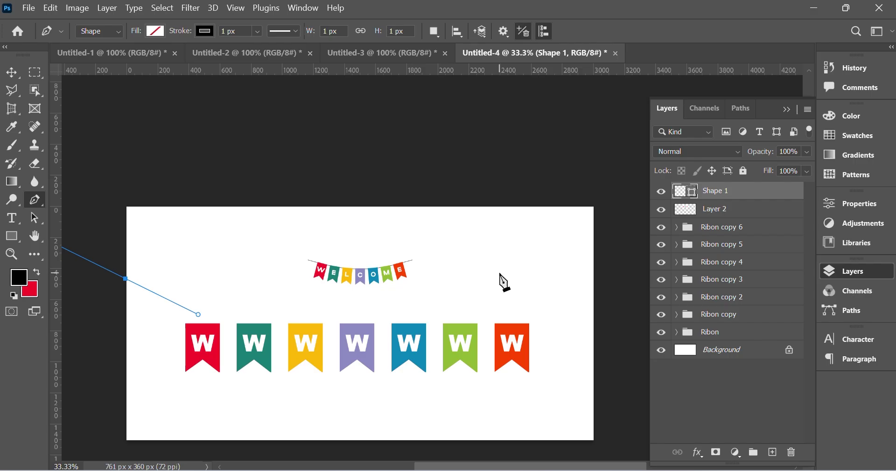
{"action": "key", "text": "ctrl+z"}
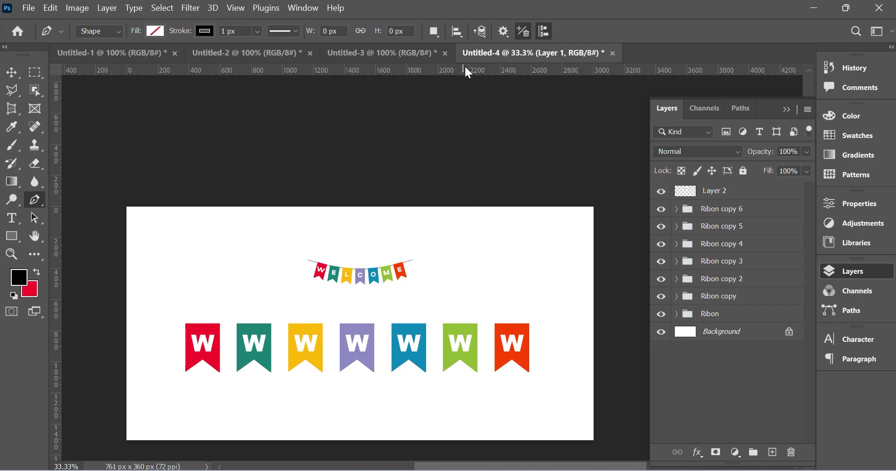
{"action": "left_click_drag", "start_coordinate": [468, 73], "coordinate": [320, 292]}
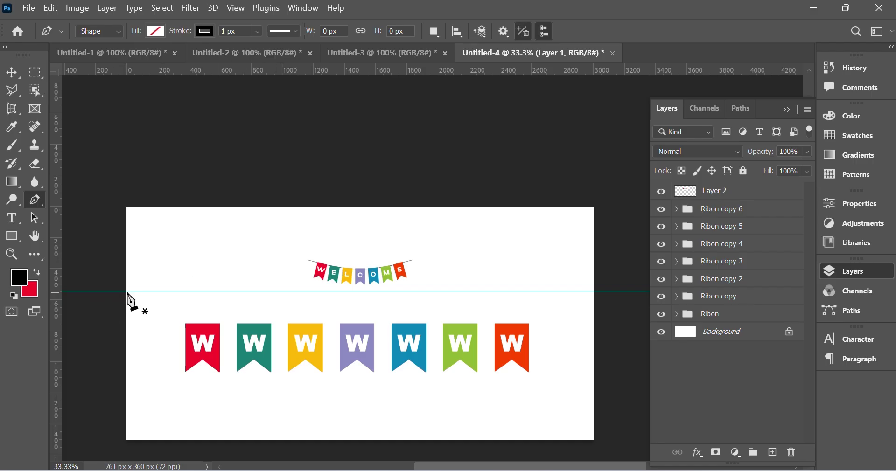
{"action": "left_click_drag", "start_coordinate": [127, 292], "coordinate": [190, 313]}
{"action": "left_click_drag", "start_coordinate": [216, 346], "coordinate": [224, 361]}
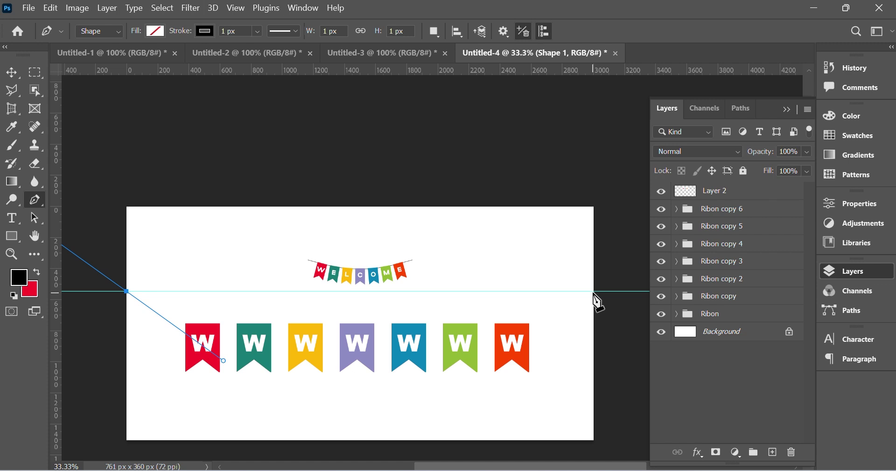
{"action": "left_click_drag", "start_coordinate": [592, 292], "coordinate": [708, 207]}
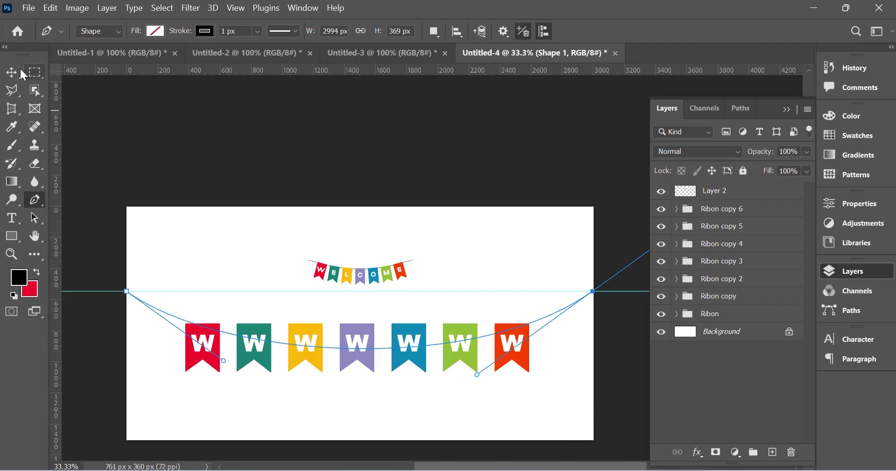
- Adjust the direction handles of both end anchors to make the curve shallower and more symmetrical, about 281 px high
{"action": "left_click", "coordinate": [37, 222]}
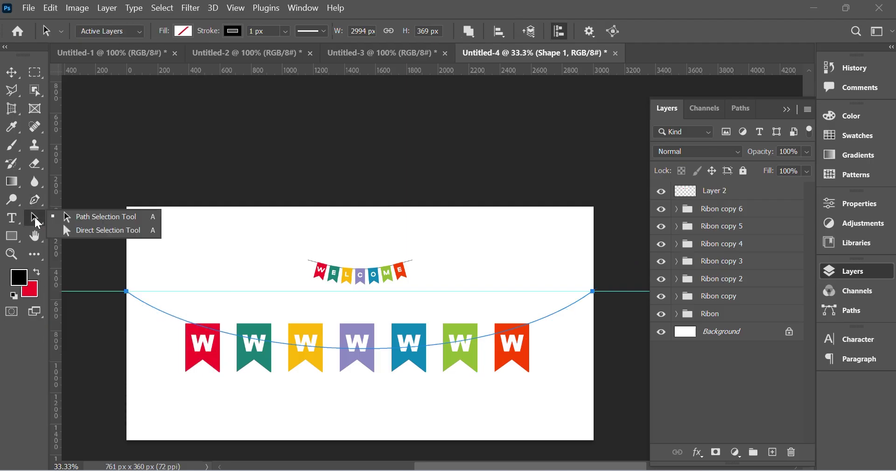
{"action": "left_click", "coordinate": [92, 234]}
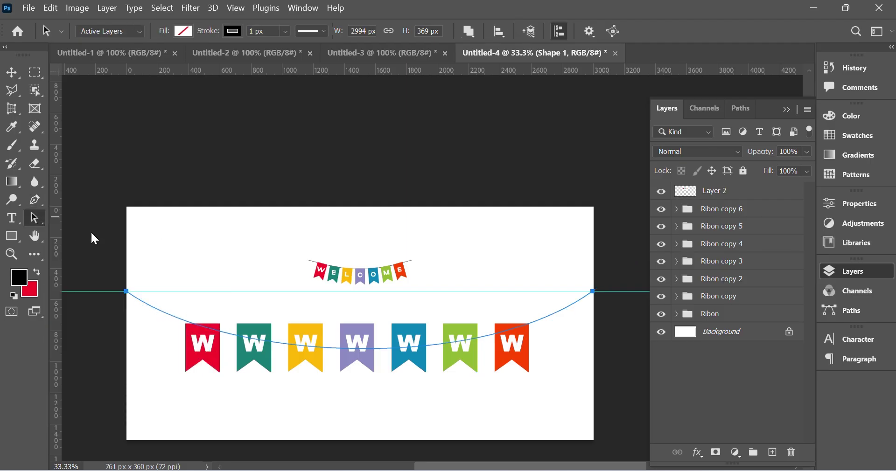
{"action": "left_click", "coordinate": [127, 293]}
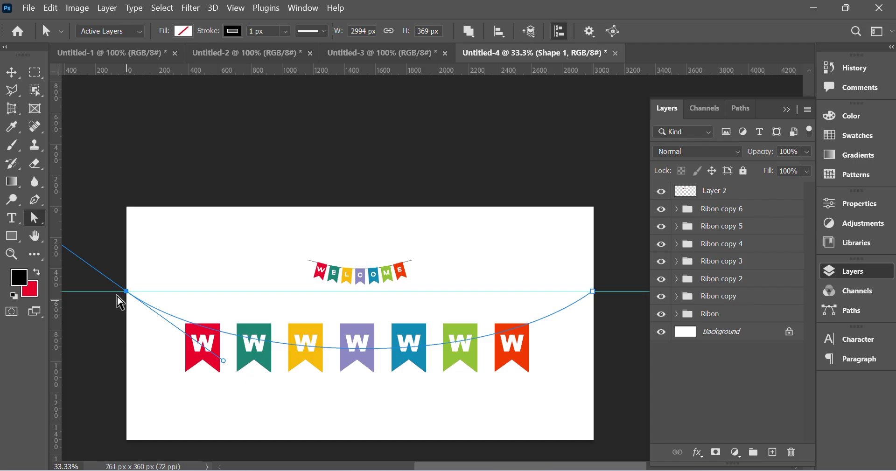
{"action": "left_click_drag", "start_coordinate": [220, 354], "coordinate": [262, 365]}
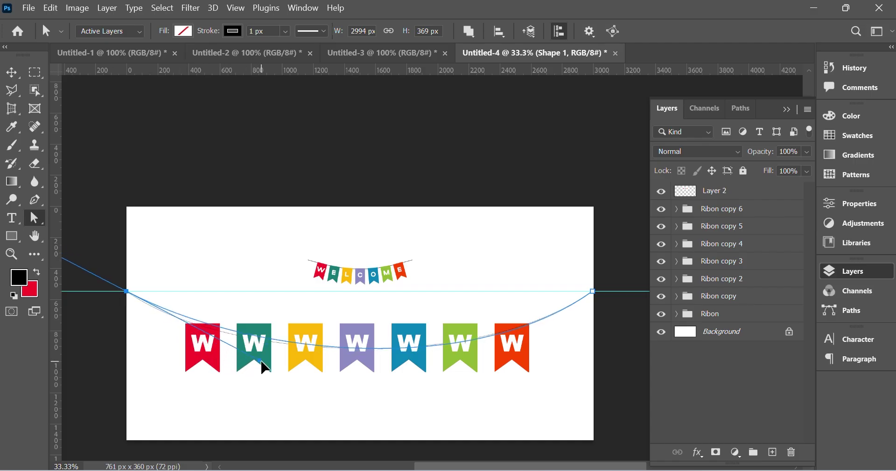
{"action": "left_click", "coordinate": [593, 292]}
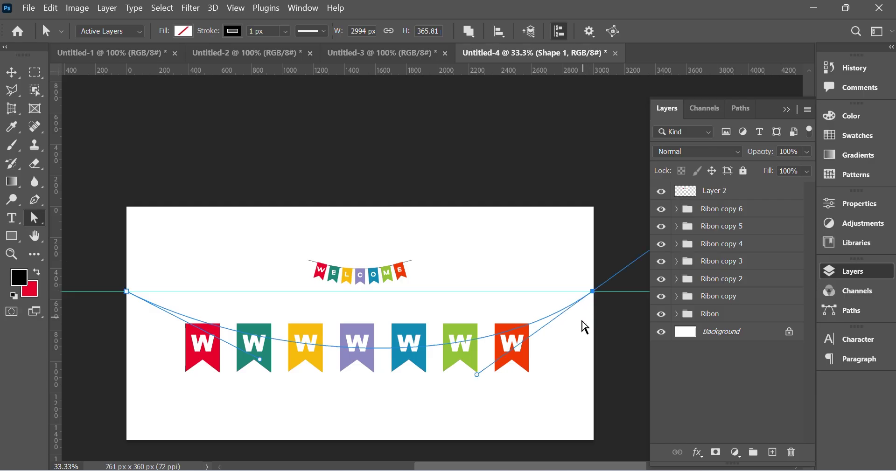
{"action": "left_click_drag", "start_coordinate": [477, 376], "coordinate": [419, 364]}
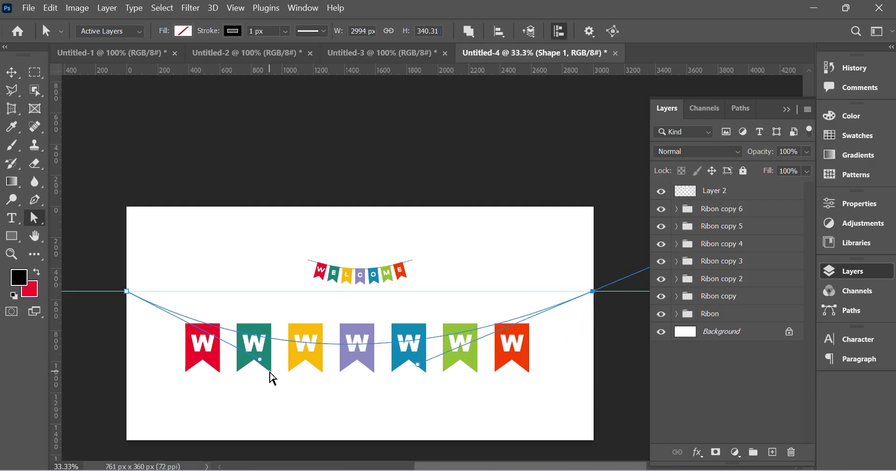
{"action": "left_click_drag", "start_coordinate": [261, 362], "coordinate": [294, 356]}
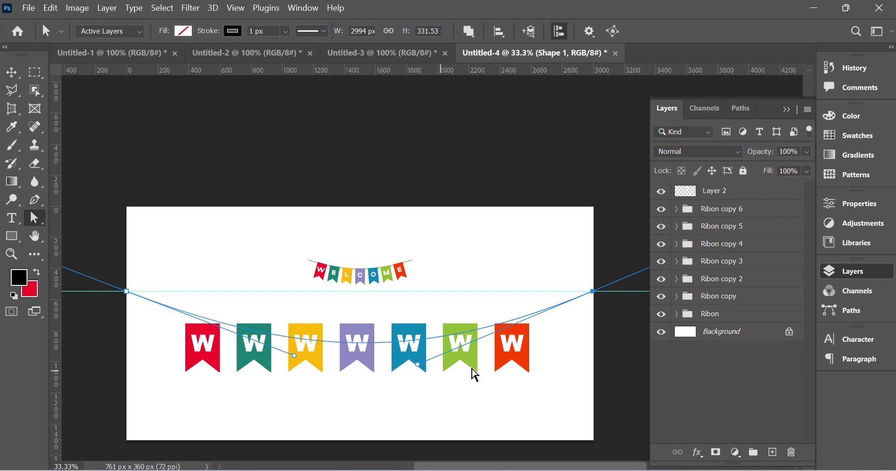
{"action": "left_click_drag", "start_coordinate": [419, 368], "coordinate": [436, 350]}
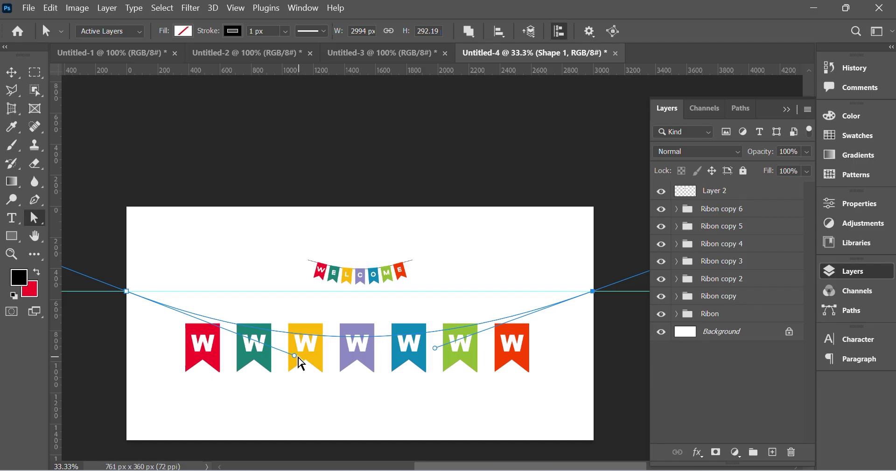
{"action": "left_click_drag", "start_coordinate": [296, 357], "coordinate": [271, 353]}
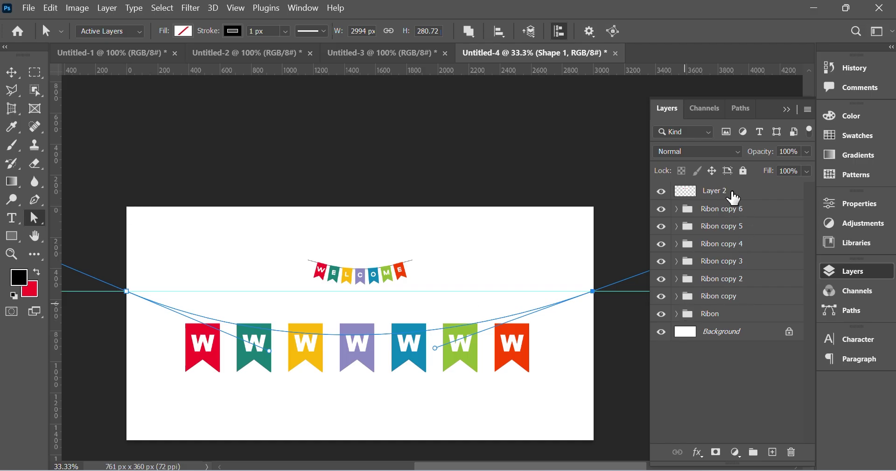
- Select the curved string's shape layer and lower it in the layer stack to just above Background
{"action": "scroll", "coordinate": [737, 196], "scroll_direction": "up", "scroll_amount": 2}
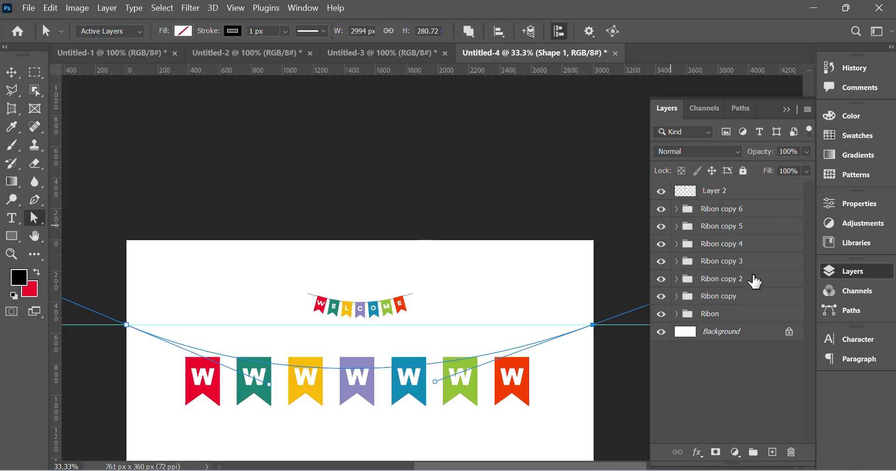
{"action": "scroll", "coordinate": [748, 243], "scroll_direction": "down", "scroll_amount": 1}
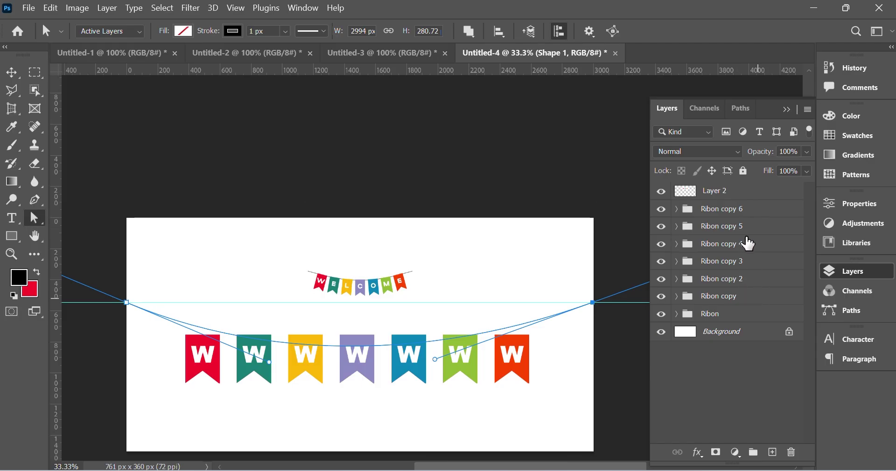
{"action": "left_click", "coordinate": [772, 196]}
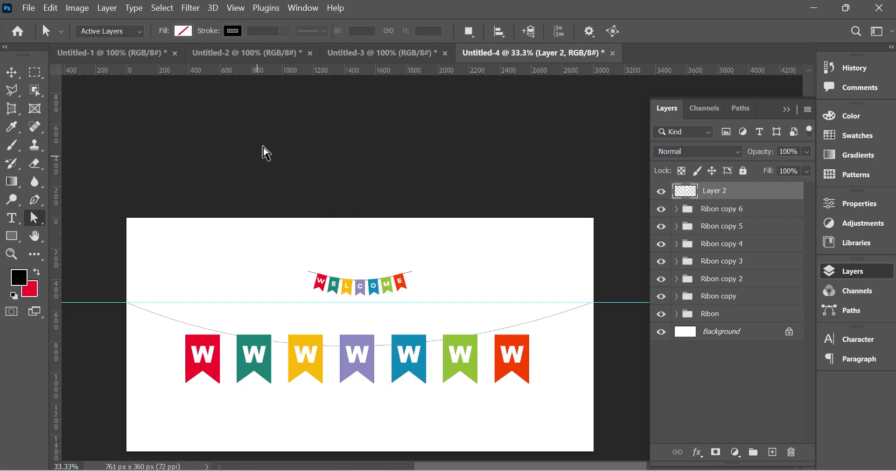
{"action": "left_click", "coordinate": [34, 200]}
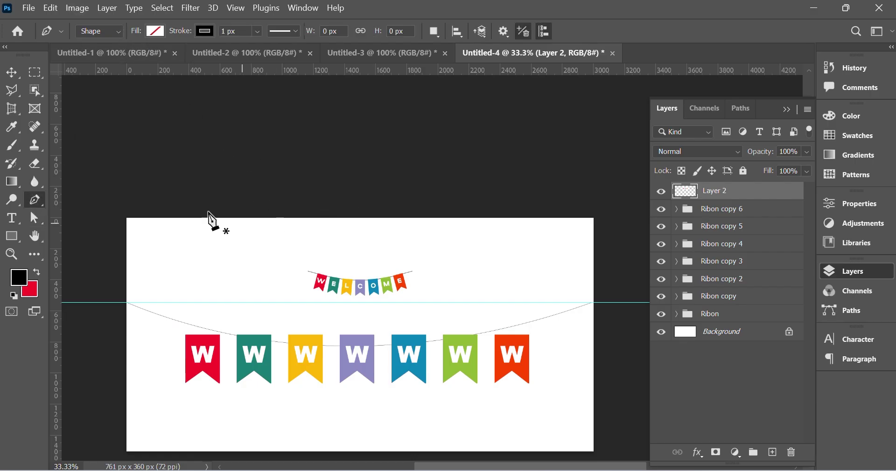
{"action": "left_click", "coordinate": [11, 72]}
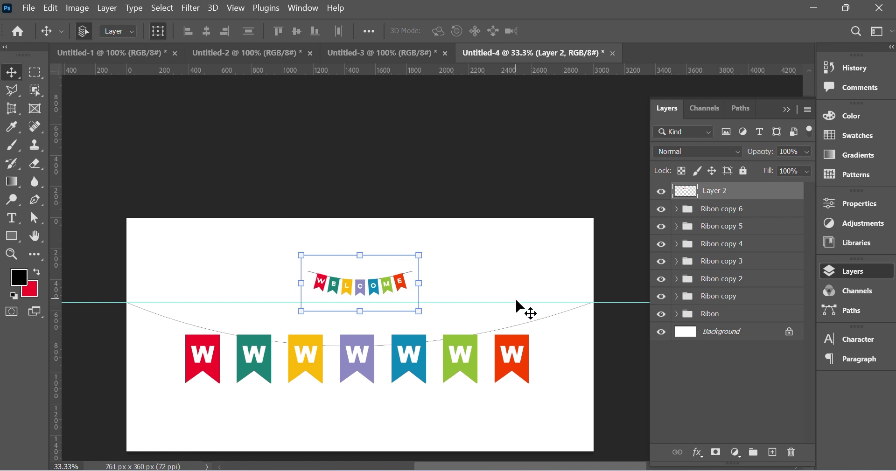
{"action": "left_click", "coordinate": [561, 312]}
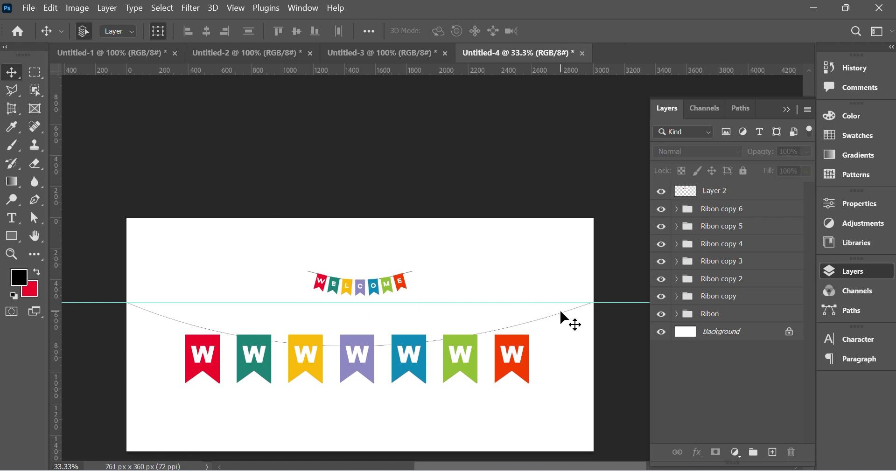
{"action": "left_click_drag", "start_coordinate": [570, 313], "coordinate": [565, 291]}
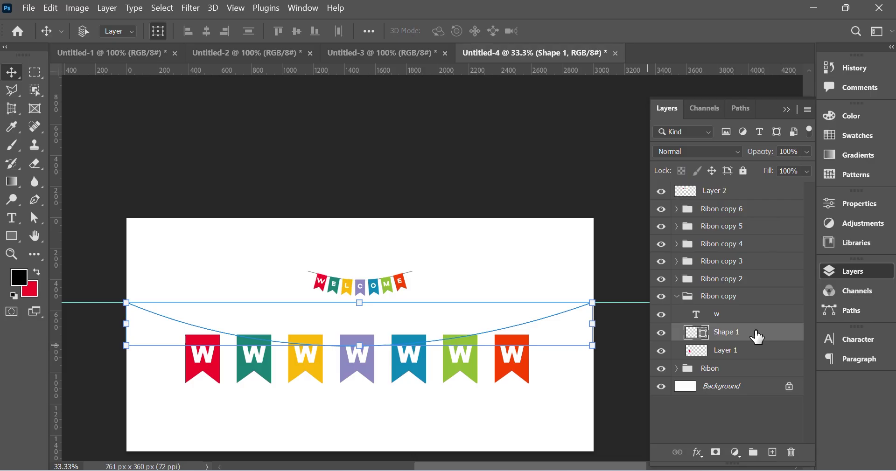
{"action": "key", "text": "ctrl+bracketleft"}
{"action": "key", "text": "ctrl+bracketleft"}
{"action": "key", "text": "ctrl+bracketleft"}
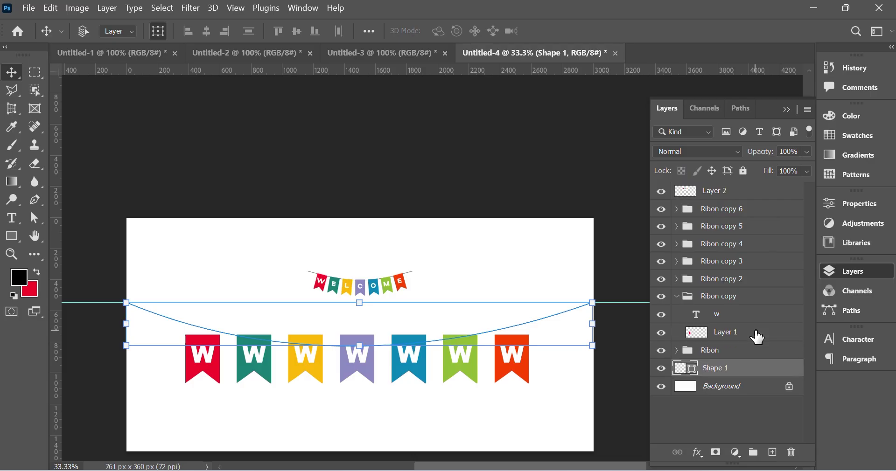
- Raise the string's shape layer through the Ribon copy group and bring it to the top of the layer stack
{"action": "key", "text": "ctrl+bracketright"}
{"action": "key", "text": "ctrl+bracketright"}
{"action": "key", "text": "ctrl+bracketright"}
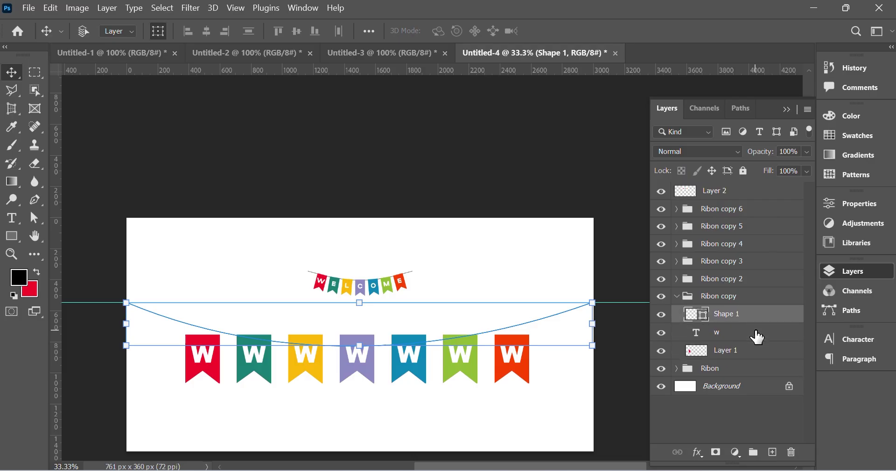
{"action": "key", "text": "ctrl+bracketright"}
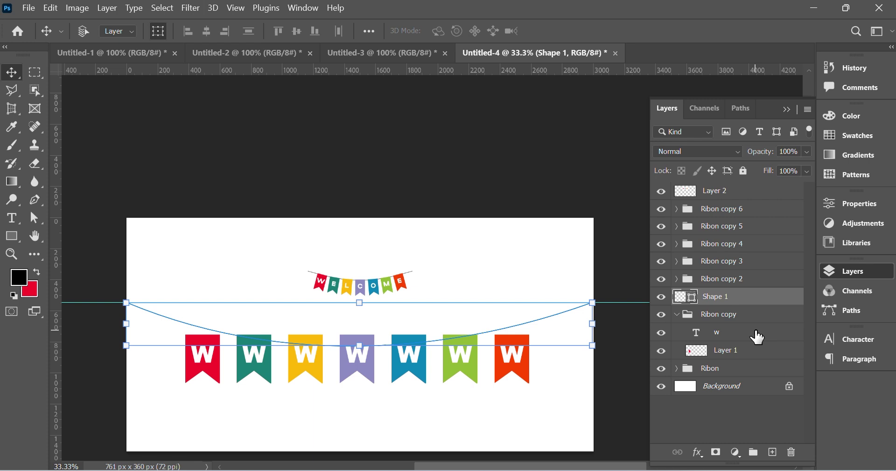
{"action": "key", "text": "ctrl"}
{"action": "key", "text": "ctrl+shift+bracketright"}
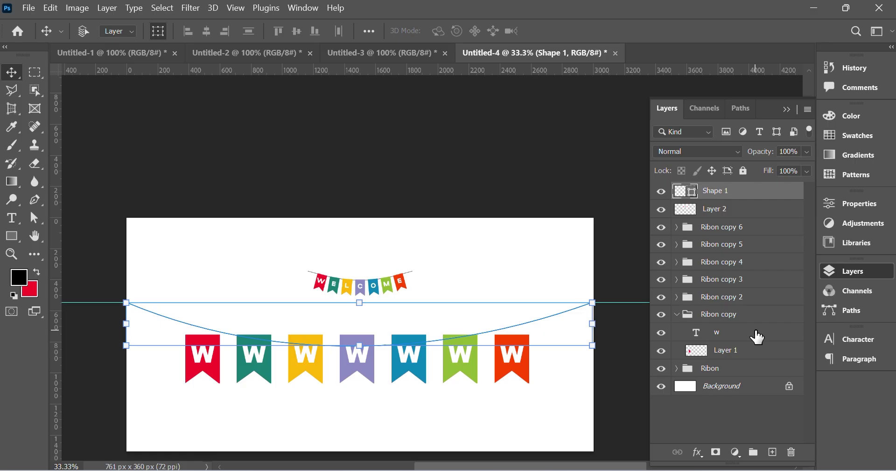
- Send the string's shape layer to the back, directly above Background
{"action": "key", "text": "ctrl+shift+bracketleft"}
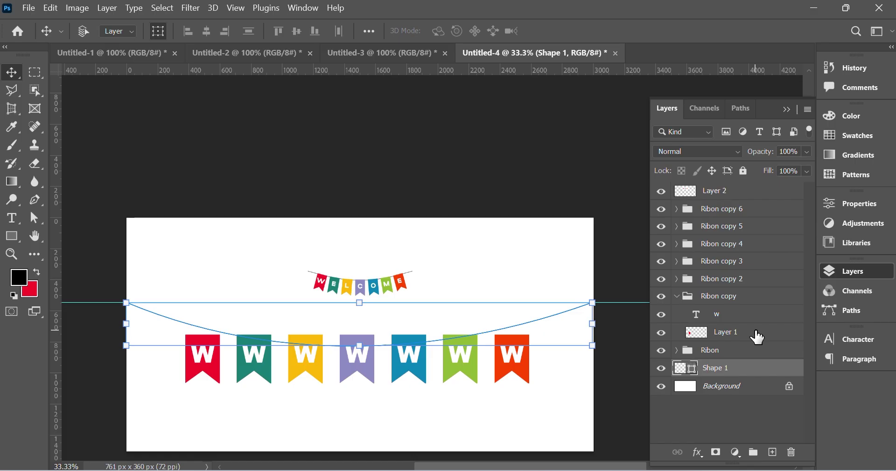
{"action": "key", "text": "ctrl"}
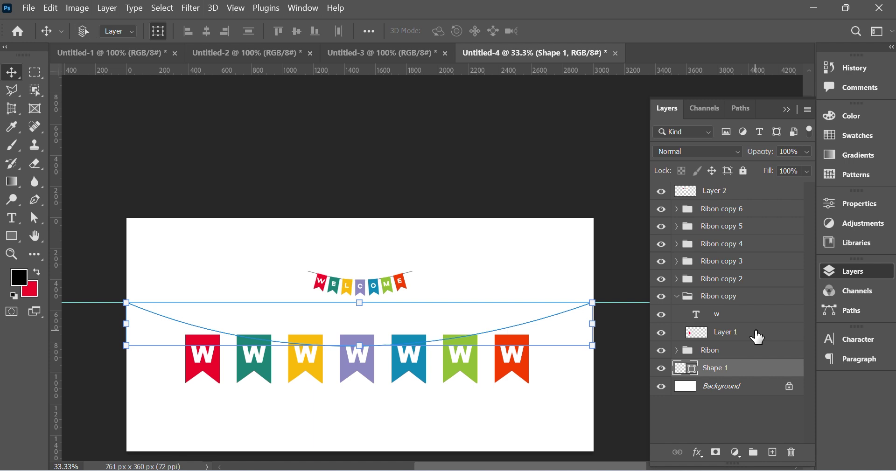
- Bring the string's shape layer to the front and move the curve up until it sits just above the ribbon flags
{"action": "key", "text": "ctrl+shift+bracketright"}
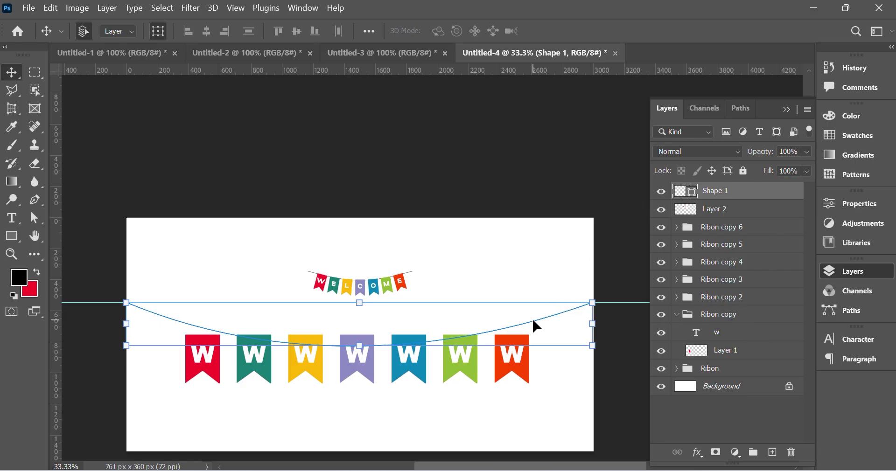
{"action": "left_click_drag", "start_coordinate": [533, 320], "coordinate": [543, 285]}
{"action": "key", "text": "Up"}
{"action": "key", "text": "Up"}
{"action": "key", "text": "Up"}
{"action": "key", "text": "Up"}
{"action": "key", "text": "Up"}
{"action": "key", "text": "Up"}
{"action": "key", "text": "Up"}
{"action": "key", "text": "Up"}
{"action": "key", "text": "Up"}
{"action": "key", "text": "Up"}
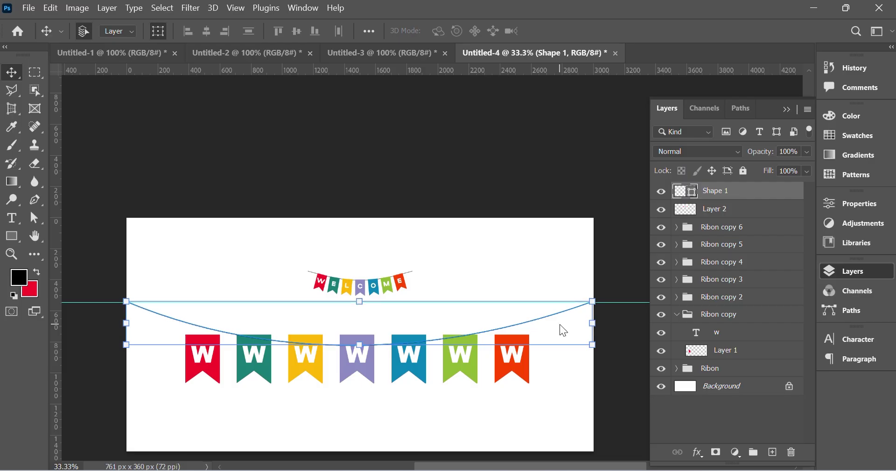
{"action": "key", "text": "Up"}
{"action": "key", "text": "Up"}
{"action": "key", "text": "Up"}
{"action": "key", "text": "Up"}
{"action": "key", "text": "Up"}
{"action": "key", "text": "Up"}
{"action": "key", "text": "Up"}
{"action": "key", "text": "Up"}
{"action": "key", "text": "Up"}
{"action": "key", "text": "Up"}
{"action": "key", "text": "Up"}
{"action": "key", "text": "Up"}
{"action": "key", "text": "Up"}
{"action": "key", "text": "Up"}
{"action": "key", "text": "Up"}
{"action": "key", "text": "Up"}
{"action": "key", "text": "Up"}
{"action": "key", "text": "Up"}
{"action": "key", "text": "Up"}
{"action": "key", "text": "Up"}
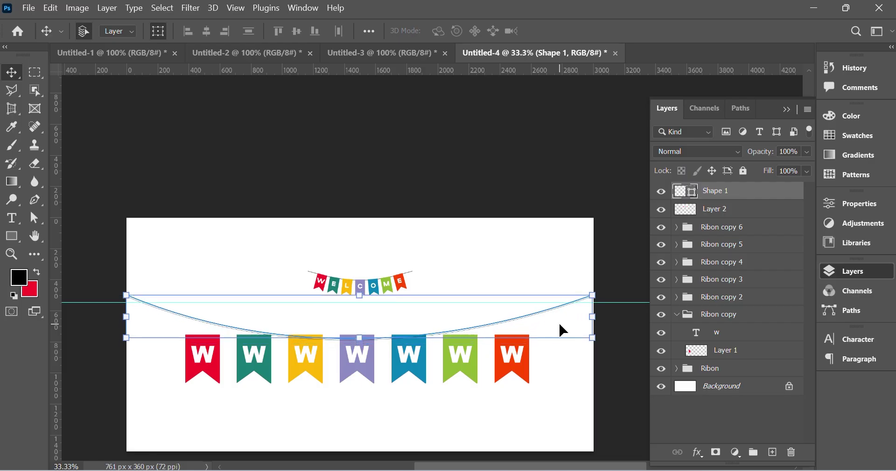
{"action": "key", "text": "Up"}
{"action": "key", "text": "Up"}
{"action": "key", "text": "Up"}
{"action": "key", "text": "Up"}
{"action": "key", "text": "Up"}
{"action": "key", "text": "Up"}
{"action": "key", "text": "Up"}
{"action": "key", "text": "Up"}
{"action": "key", "text": "Up"}
{"action": "key", "text": "Up"}
{"action": "key", "text": "Up"}
{"action": "key", "text": "Up"}
{"action": "key", "text": "Up"}
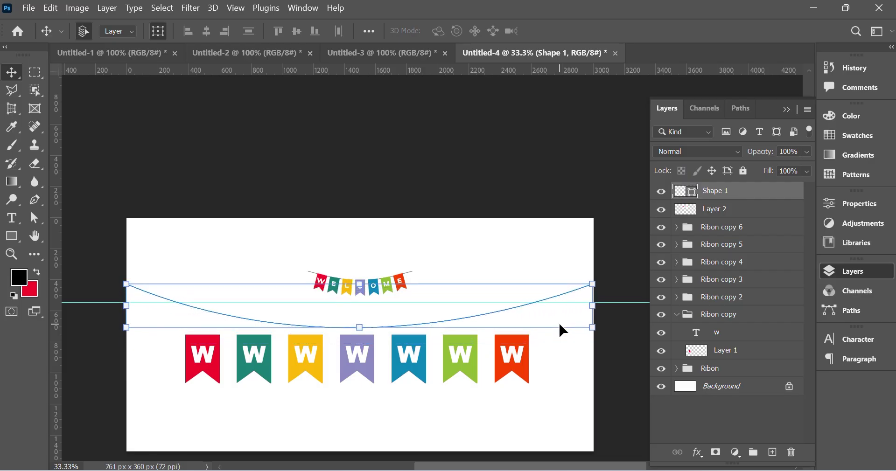
- Keep the string's colour black and set its stroke width to 10 px
{"action": "left_click", "coordinate": [371, 323], "text": "ctrl"}
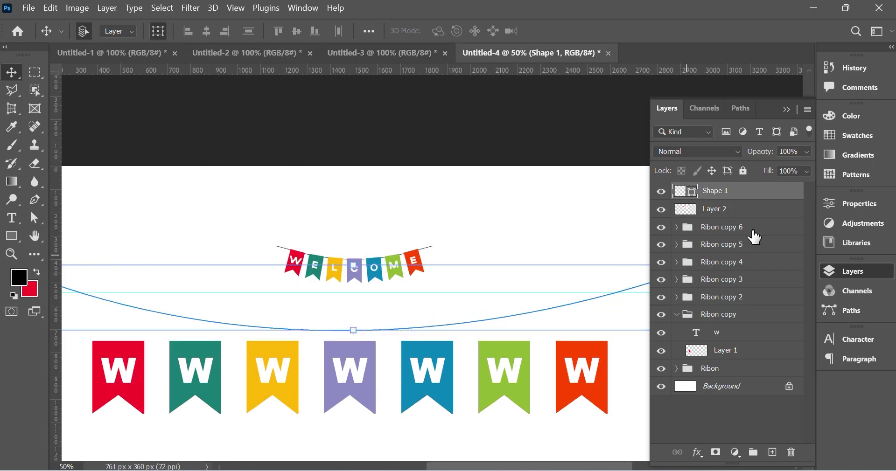
{"action": "double_click", "coordinate": [692, 194]}
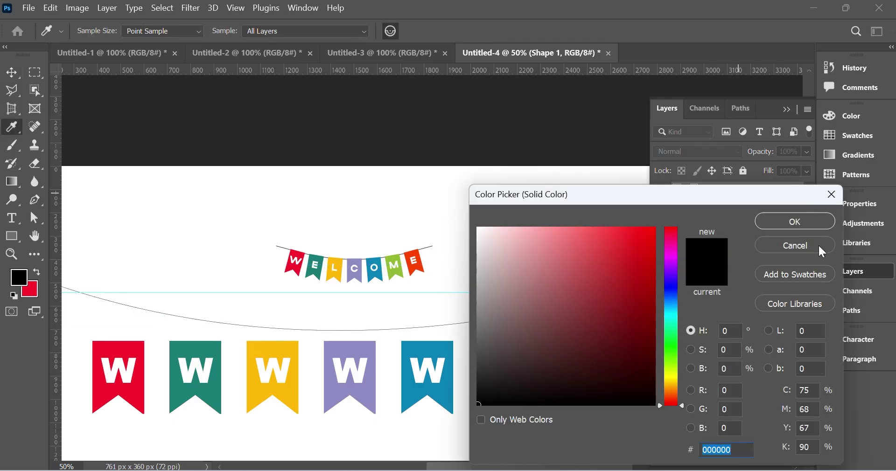
{"action": "left_click", "coordinate": [793, 220]}
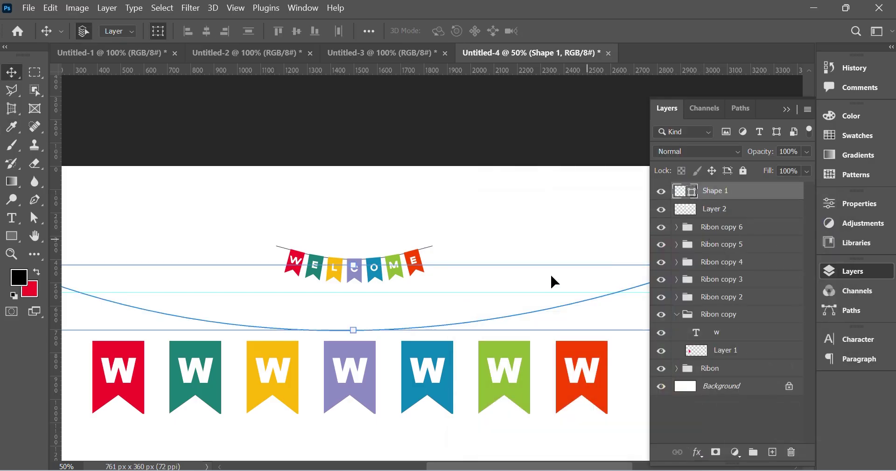
{"action": "left_click", "coordinate": [34, 201]}
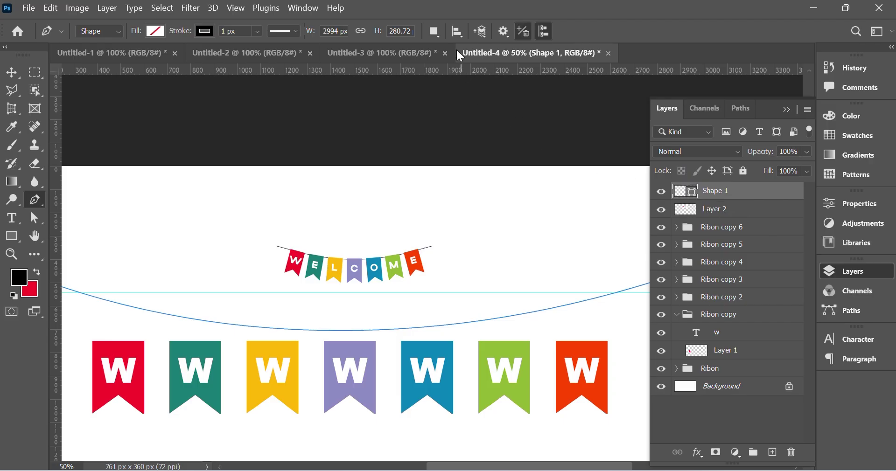
{"action": "left_click", "coordinate": [258, 31]}
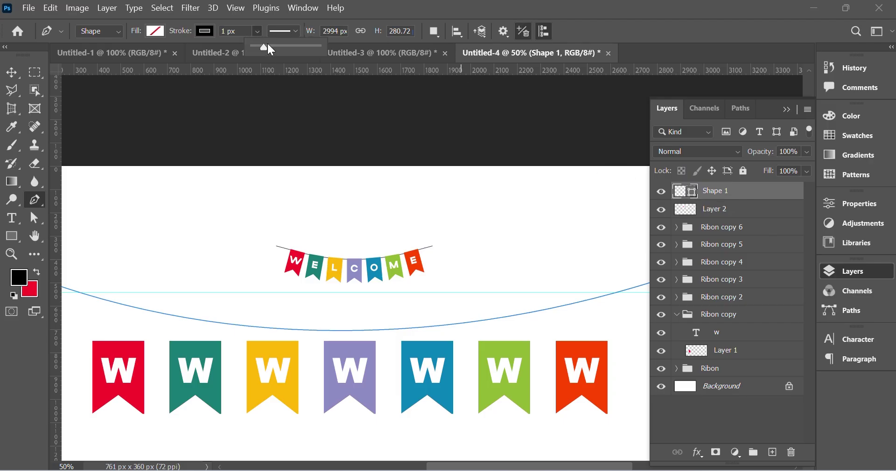
{"action": "left_click_drag", "start_coordinate": [265, 47], "coordinate": [265, 50]}
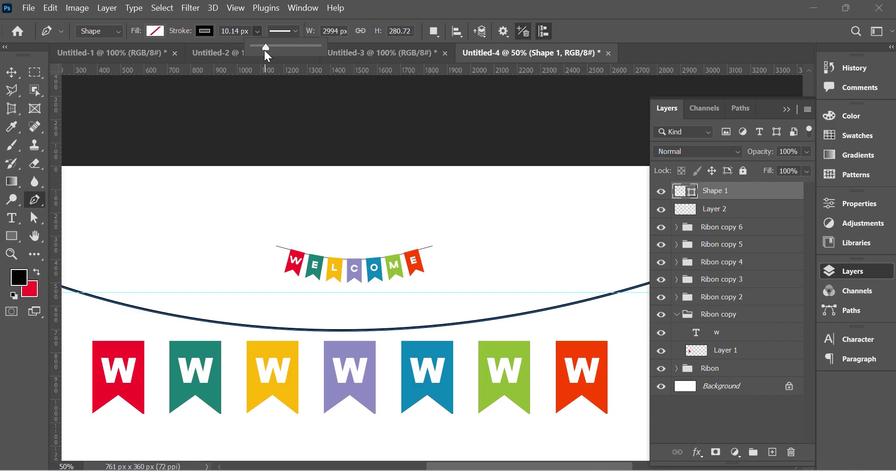
{"action": "left_click", "coordinate": [227, 31]}
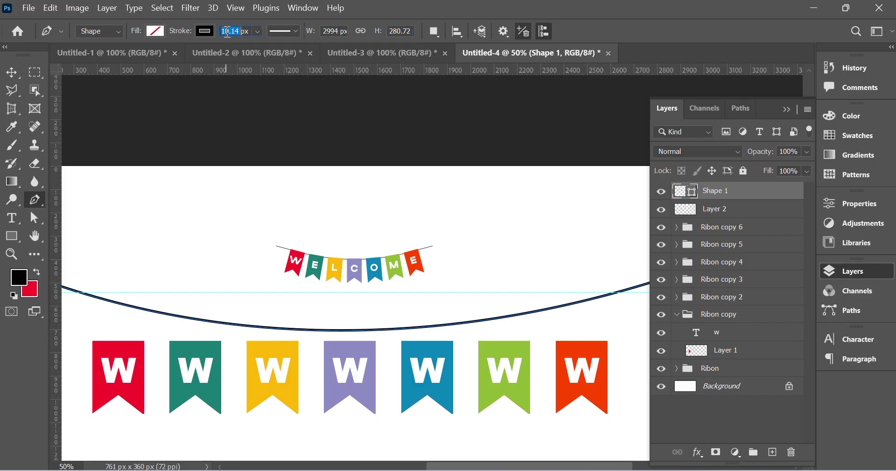
{"action": "type", "text": "10"}
- Select the small WELCOME sample banner above the string and delete it
{"action": "left_click", "coordinate": [12, 73]}
{"action": "left_click", "coordinate": [409, 271]}
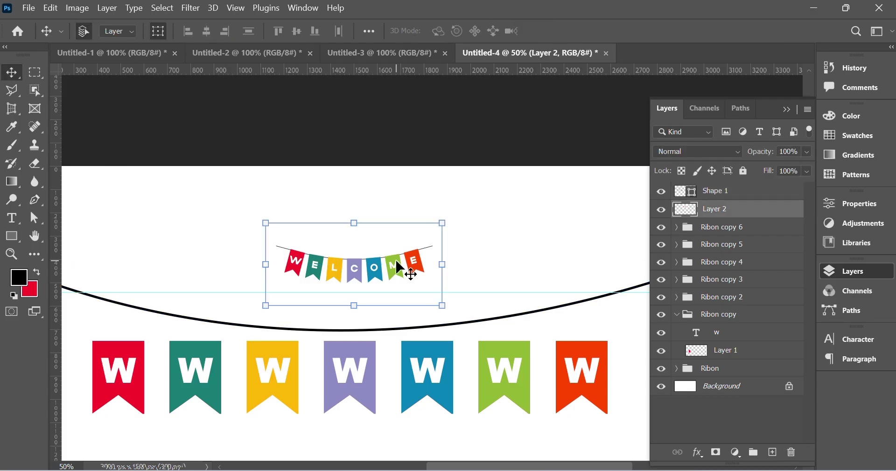
{"action": "left_click_drag", "start_coordinate": [384, 261], "coordinate": [384, 230]}
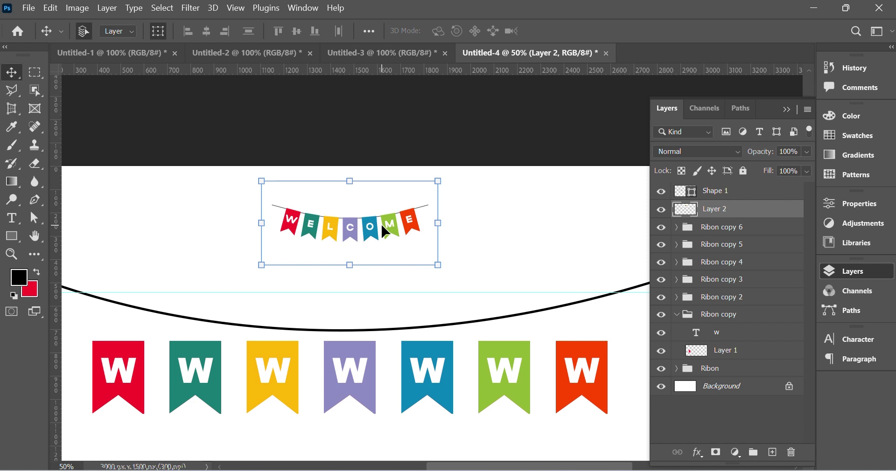
{"action": "key", "text": "Delete"}
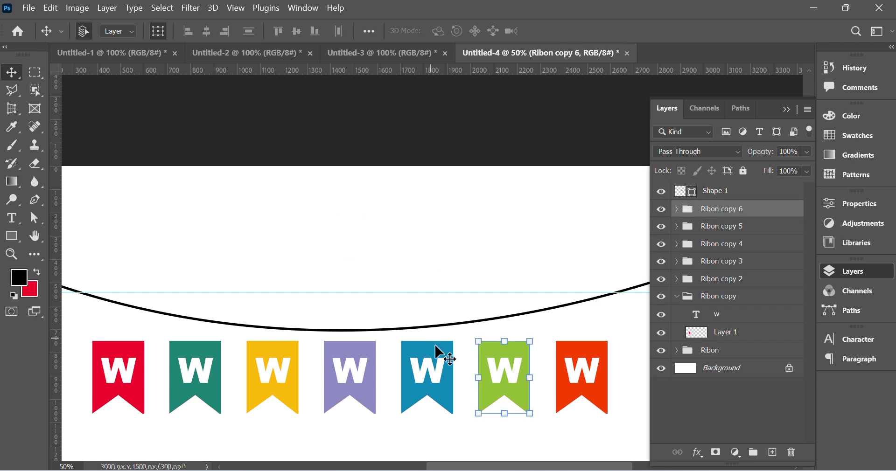
- Replace the letter on the teal second flag with E
{"action": "key", "text": "ctrl"}
{"action": "key", "text": "ctrl+minus"}
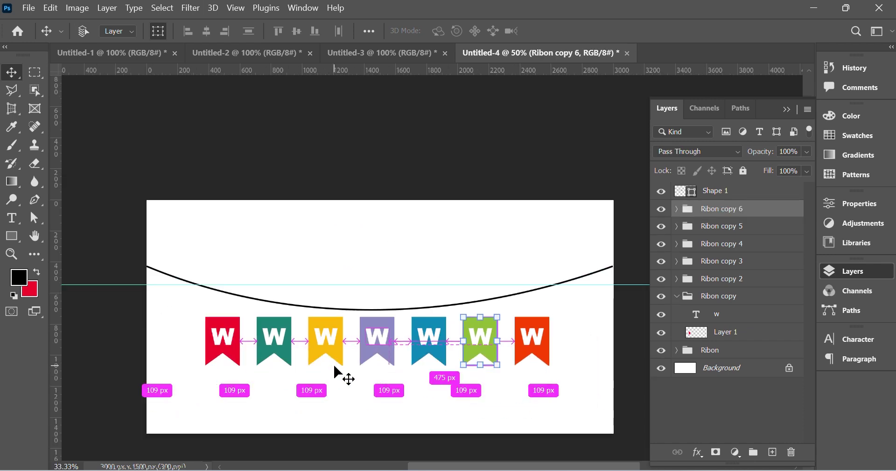
{"action": "key", "text": "ctrl+minus"}
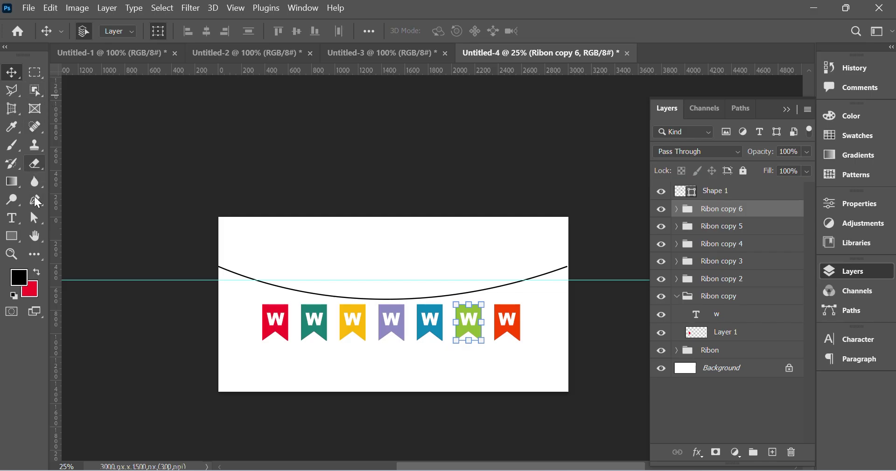
{"action": "left_click", "coordinate": [12, 218]}
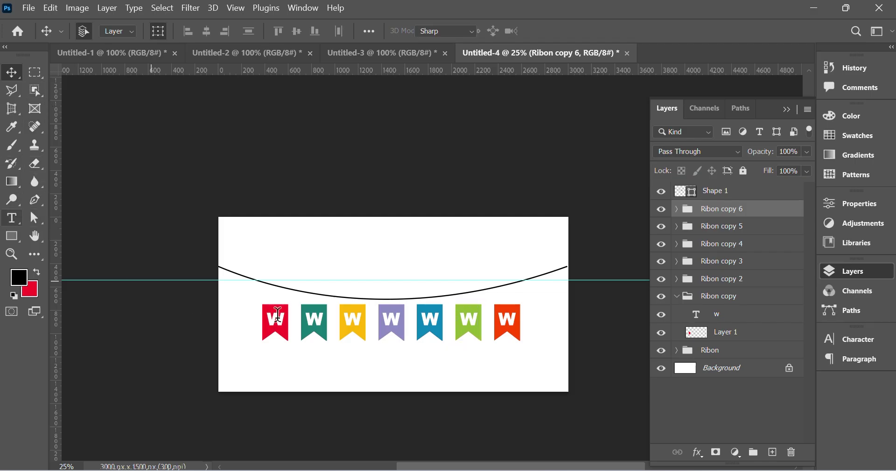
{"action": "left_click", "coordinate": [310, 321]}
{"action": "left_click_drag", "start_coordinate": [306, 321], "coordinate": [323, 321]}
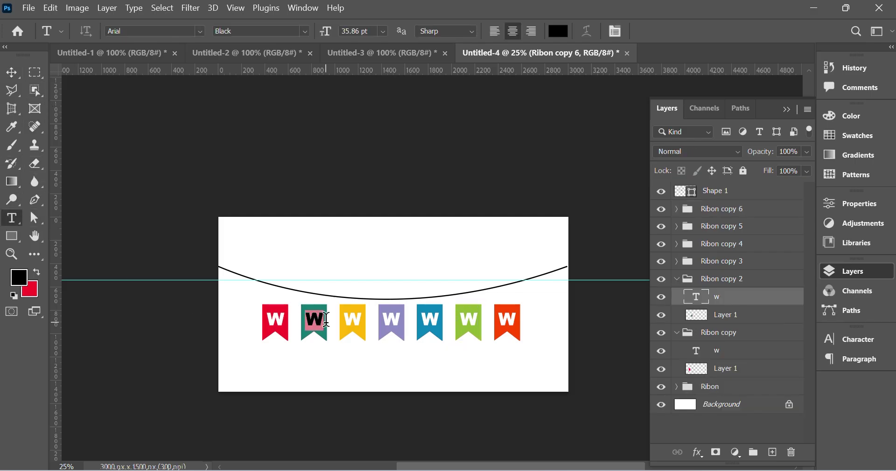
{"action": "type", "text": "e"}
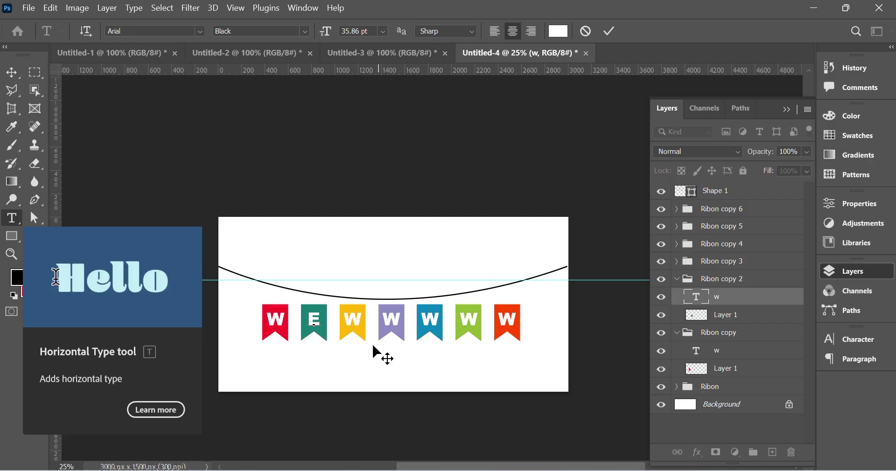
{"action": "left_click", "coordinate": [316, 320]}
{"action": "key", "text": "ctrl+Return"}
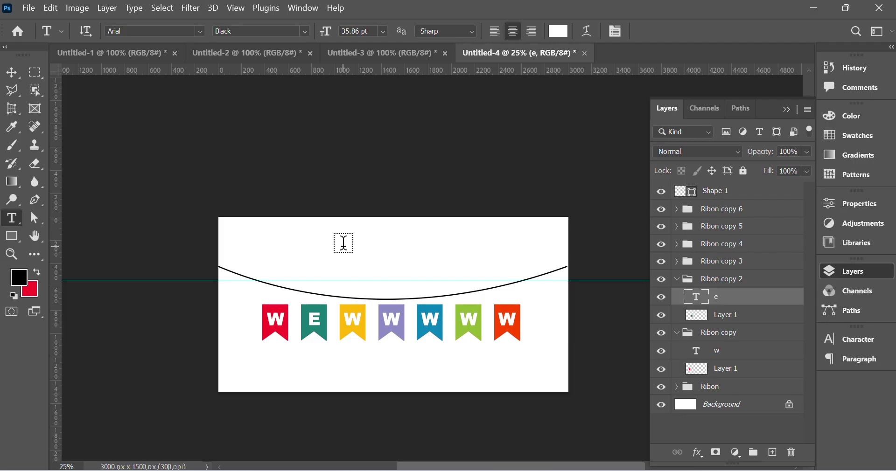
- Replace the letter on the yellow third flag with L
{"action": "left_click", "coordinate": [354, 321]}
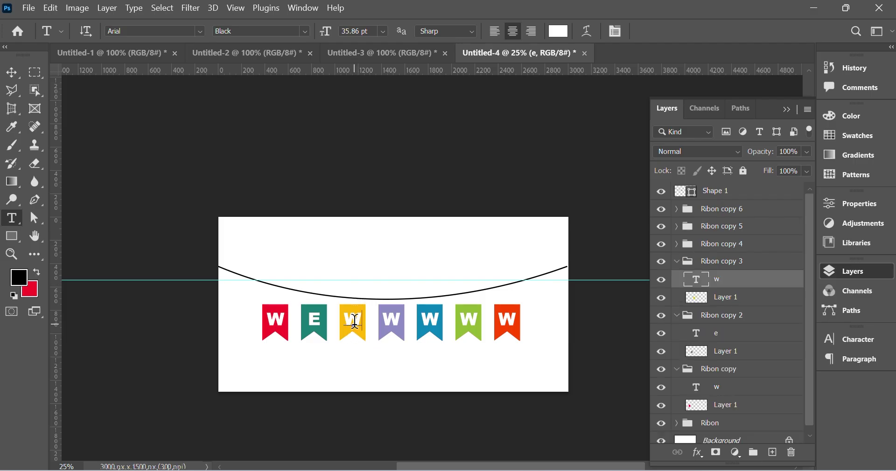
{"action": "double_click", "coordinate": [354, 321]}
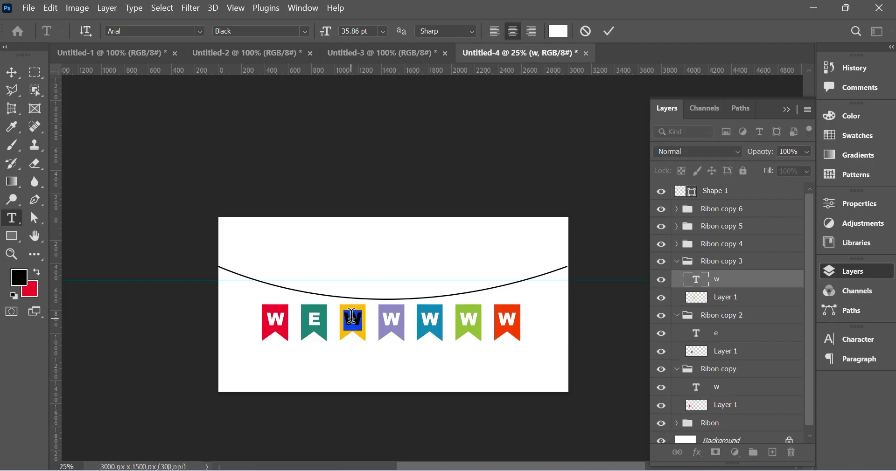
{"action": "key", "text": "BackSpace"}
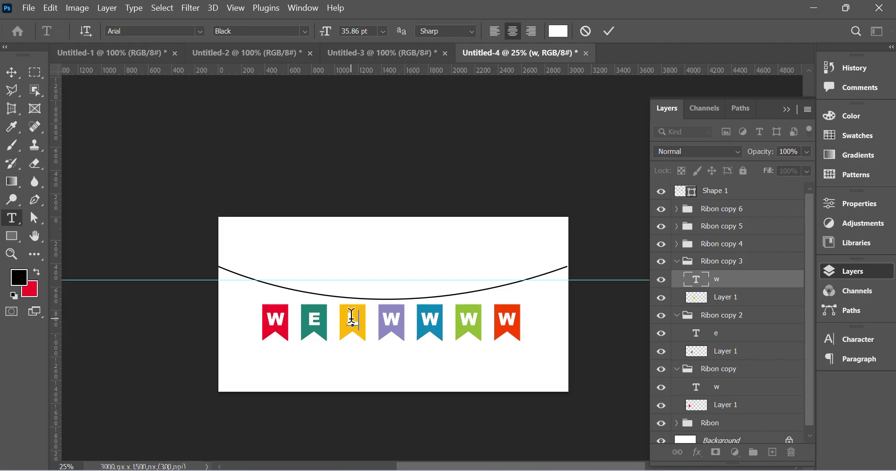
{"action": "key", "text": "ctrl"}
{"action": "key", "text": "ctrl+Return"}
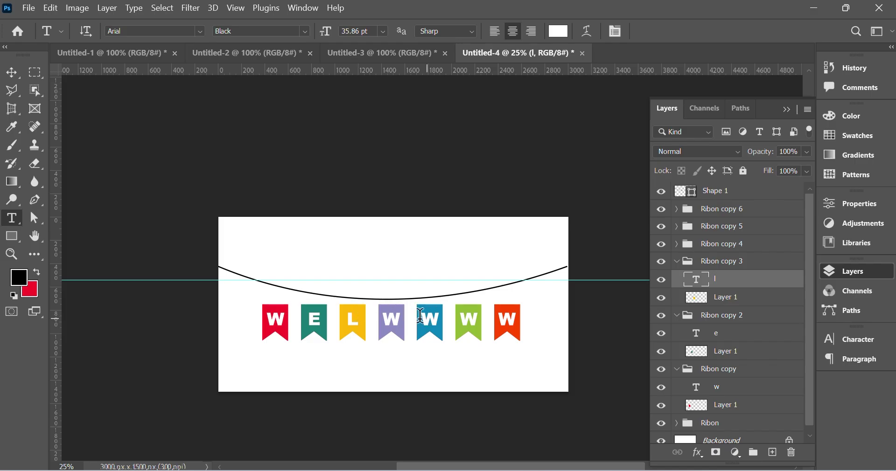
- Replace the letter on the purple fourth flag with C
{"action": "double_click", "coordinate": [394, 321]}
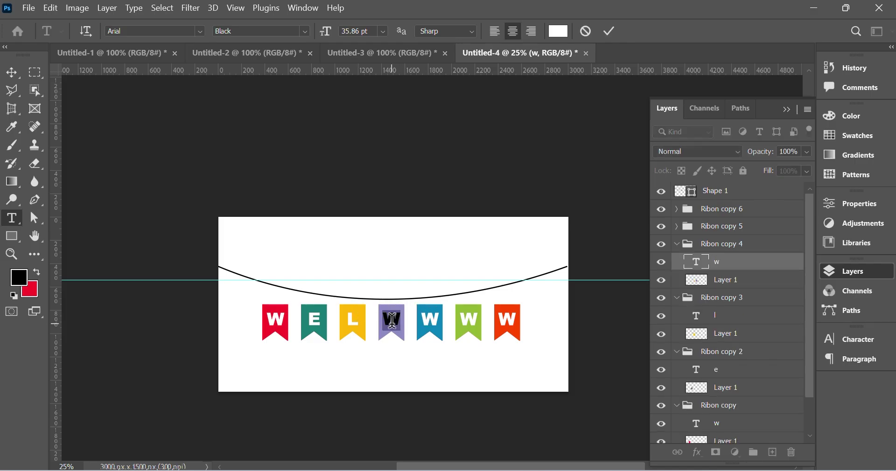
{"action": "type", "text": "c"}
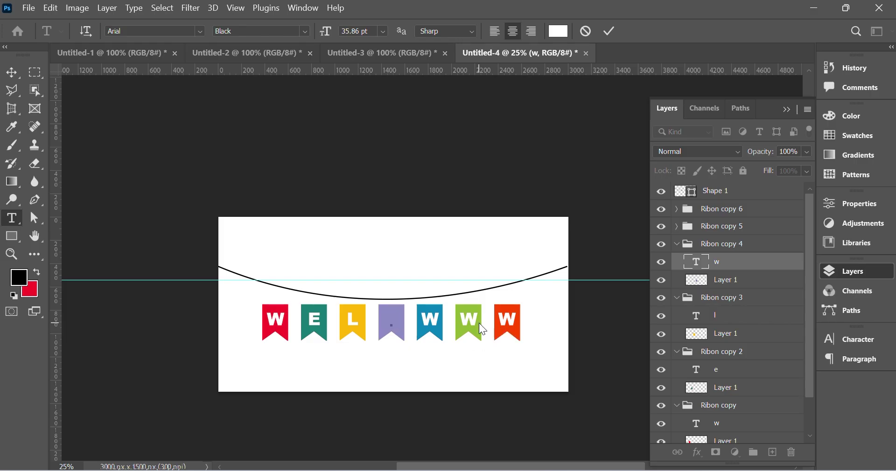
{"action": "key", "text": "ctrl"}
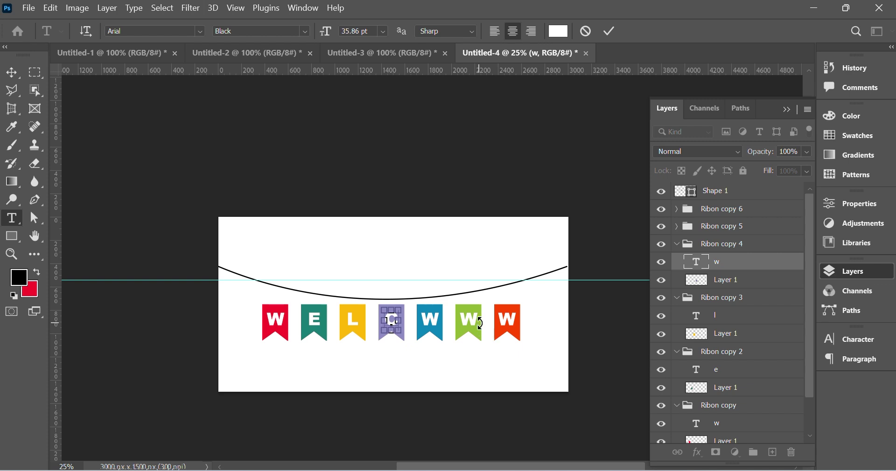
{"action": "key", "text": "ctrl+Return"}
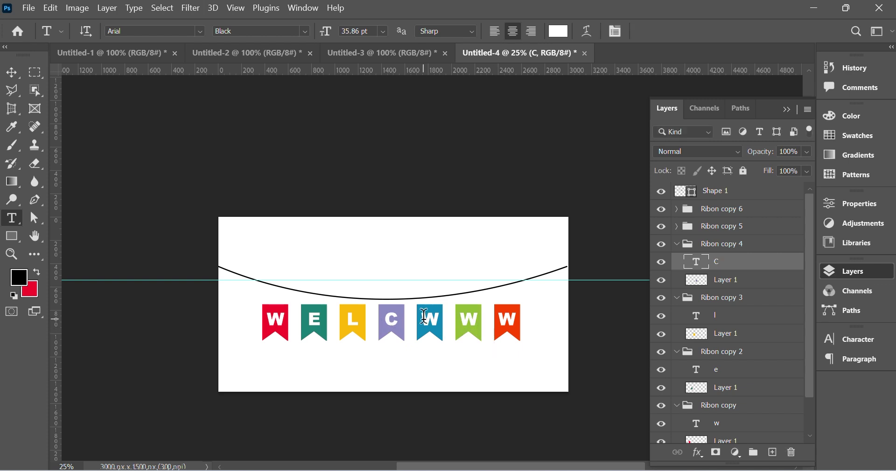
- Replace the letter on the blue fifth flag with O
{"action": "left_click", "coordinate": [425, 316], "text": "ctrl"}
{"action": "left_click", "coordinate": [425, 317]}
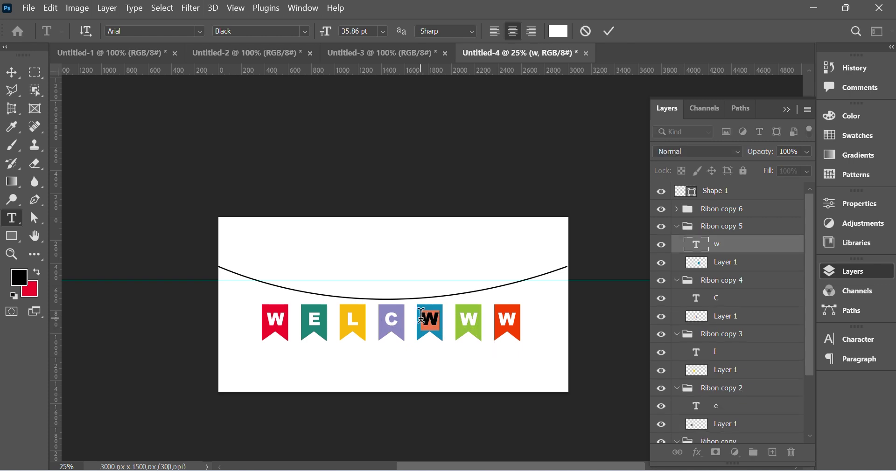
{"action": "key", "text": "ctrl+a"}
{"action": "type", "text": "O"}
{"action": "key", "text": "ctrl+Return"}
- Replace the letter on the green sixth flag with M
{"action": "left_click", "coordinate": [469, 321]}
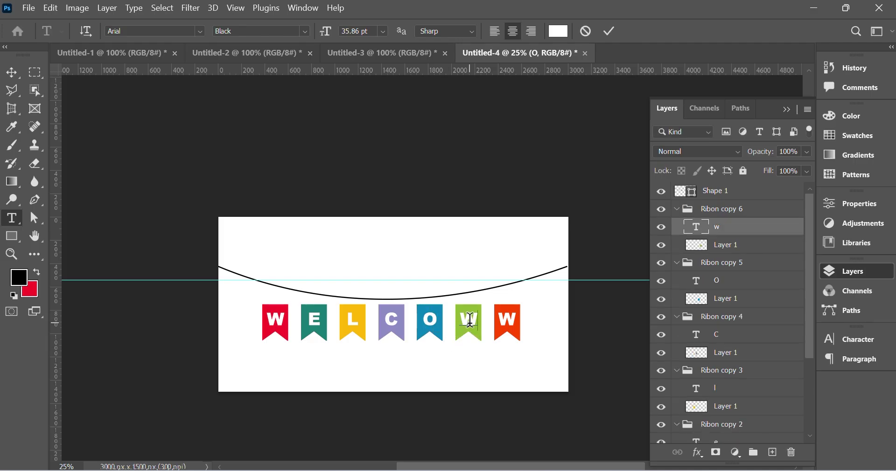
{"action": "key", "text": "ctrl+a"}
{"action": "type", "text": "M"}
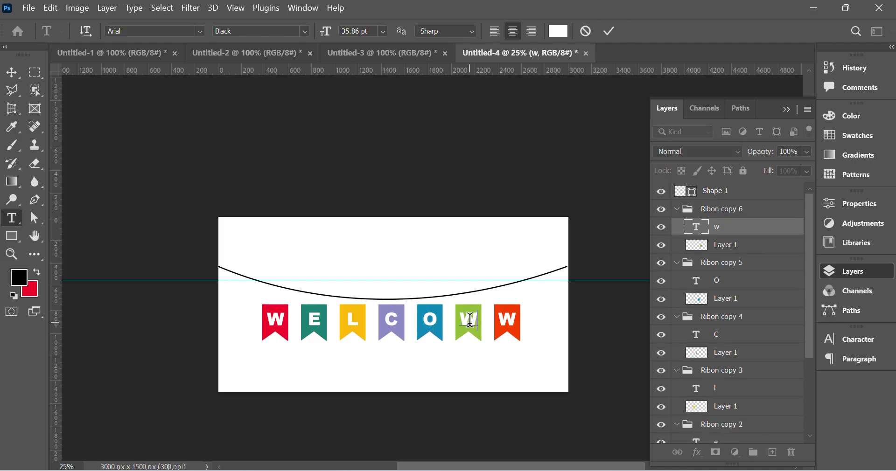
{"action": "key", "text": "ctrl+Return"}
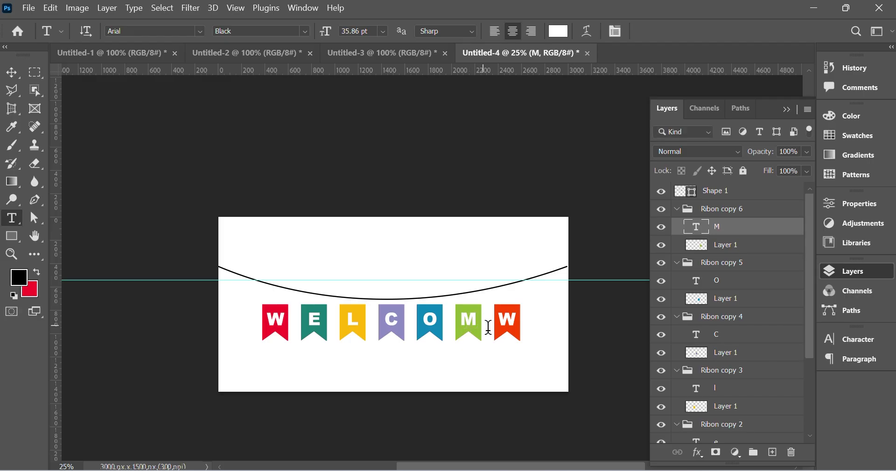
- Replace the letter on the orange-red last flag with E
{"action": "left_click", "coordinate": [506, 321]}
{"action": "key", "text": "ctrl+a"}
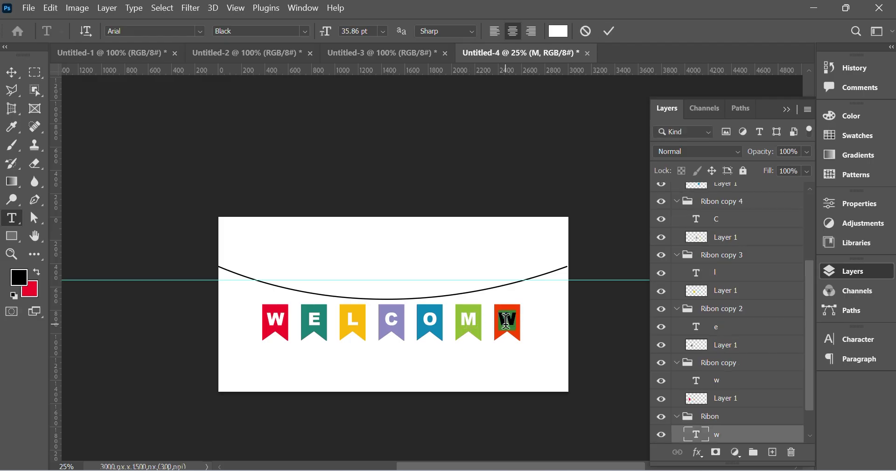
{"action": "type", "text": "E"}
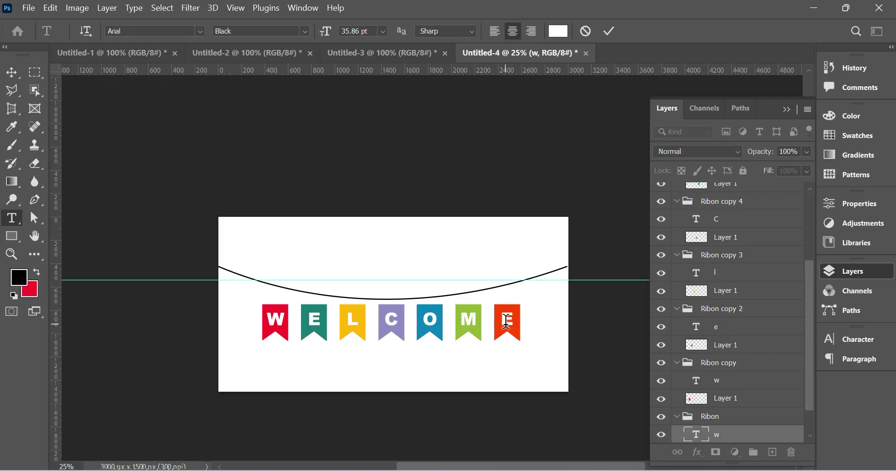
{"action": "key", "text": "ctrl+Return"}
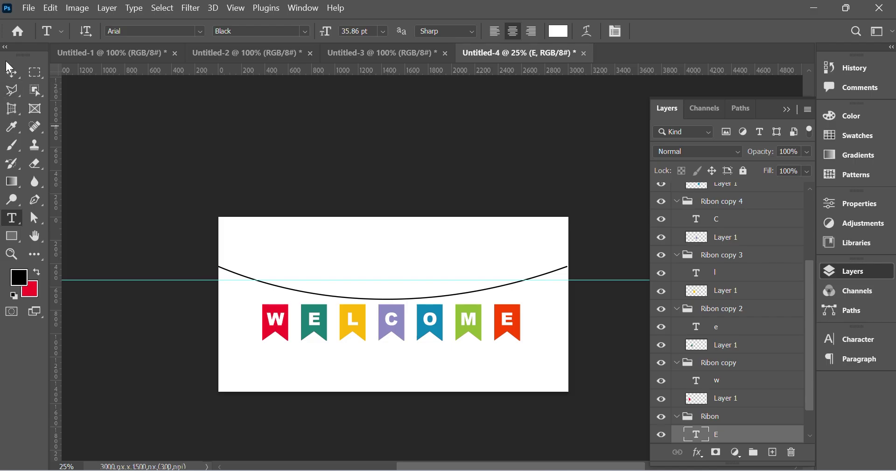
- Outline a long-shadow area on the red flag with the Polygonal Lasso, running diagonally from the W's outer corners to the flag's right edge
{"action": "left_click", "coordinate": [13, 75]}
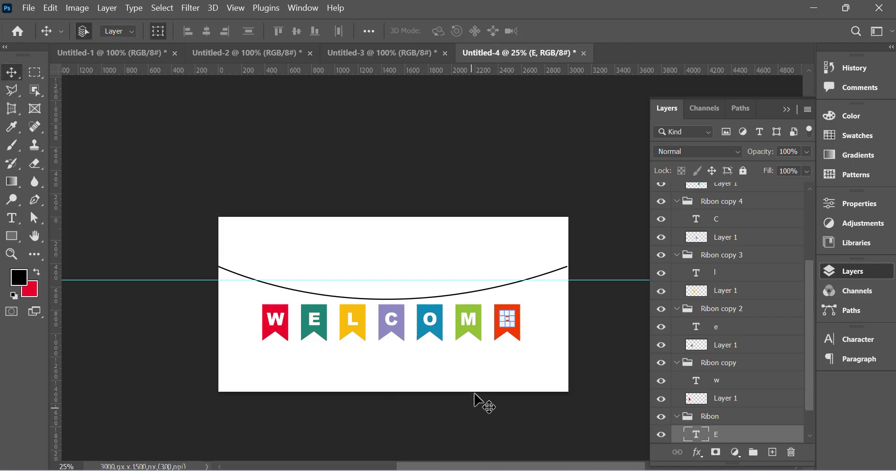
{"action": "left_click", "coordinate": [528, 360]}
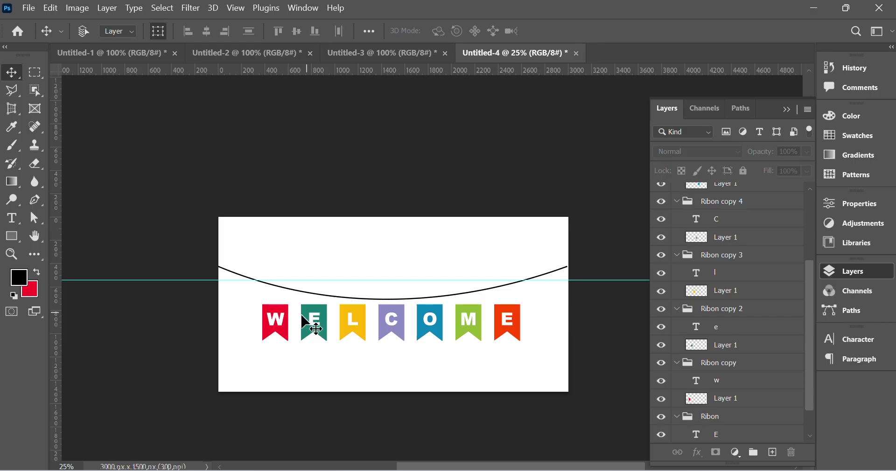
{"action": "left_click", "coordinate": [292, 321], "text": "ctrl"}
{"action": "left_click", "coordinate": [292, 320], "text": "ctrl"}
{"action": "left_click", "coordinate": [300, 330], "text": "ctrl"}
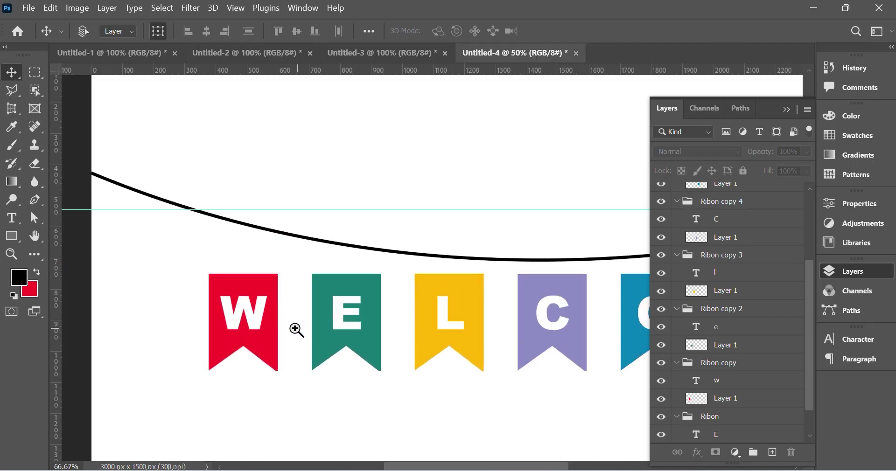
{"action": "left_click", "coordinate": [296, 330], "text": "ctrl"}
{"action": "left_click", "coordinate": [294, 330], "text": "ctrl"}
{"action": "left_click", "coordinate": [294, 330], "text": "ctrl"}
{"action": "scroll", "coordinate": [197, 332], "scroll_direction": "left", "scroll_amount": 5}
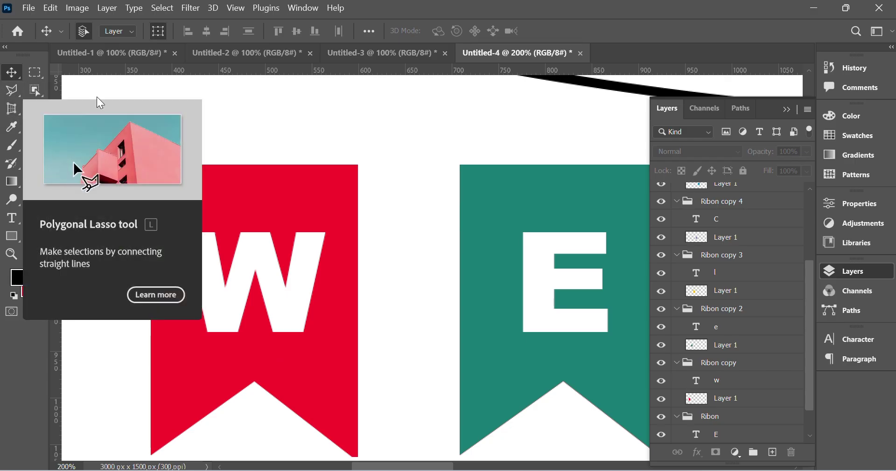
{"action": "left_click", "coordinate": [15, 98]}
{"action": "left_click", "coordinate": [15, 98]}
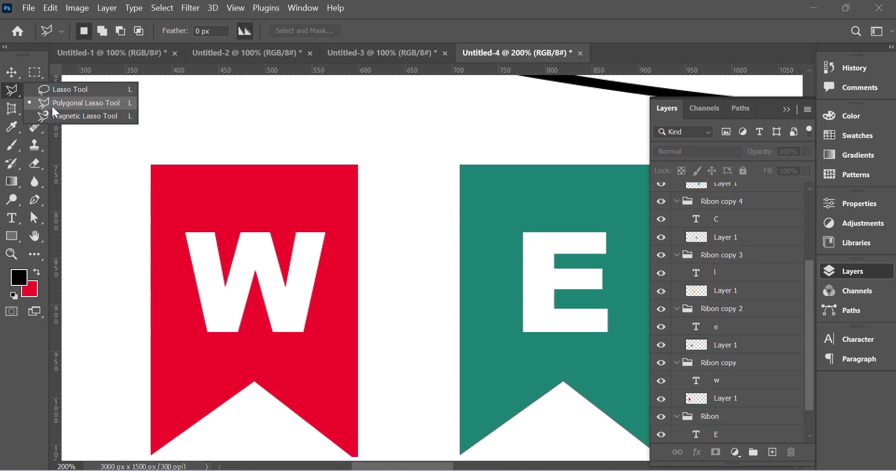
{"action": "left_click", "coordinate": [65, 104]}
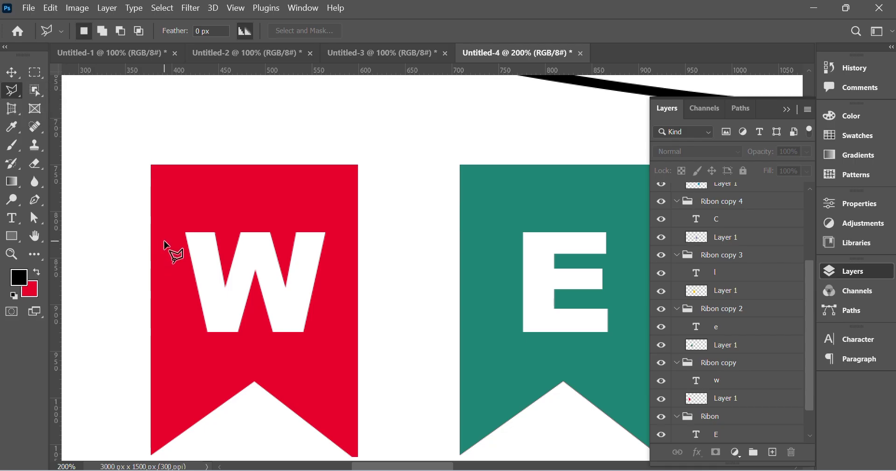
{"action": "left_click", "coordinate": [208, 332]}
{"action": "left_click", "coordinate": [356, 430]}
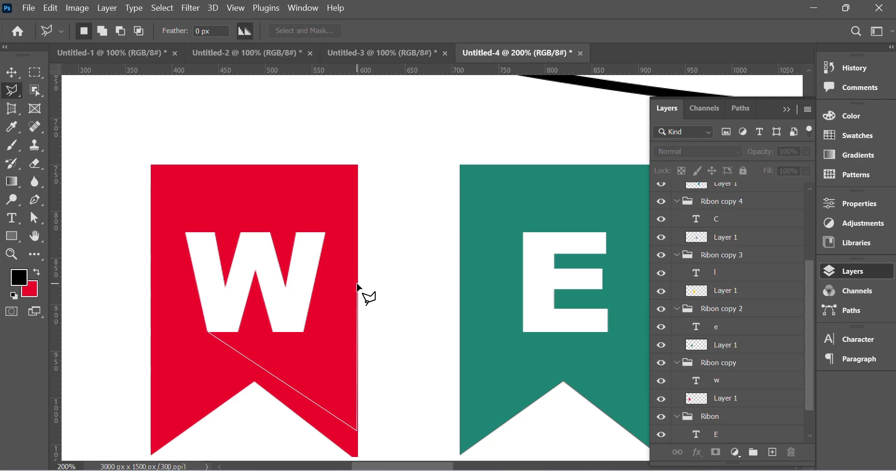
{"action": "left_click", "coordinate": [358, 283]}
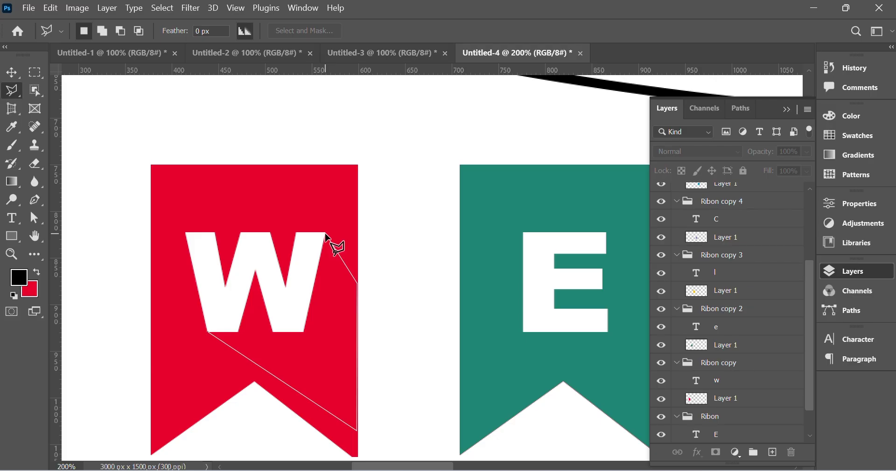
{"action": "left_click", "coordinate": [325, 233]}
{"action": "left_click", "coordinate": [303, 247]}
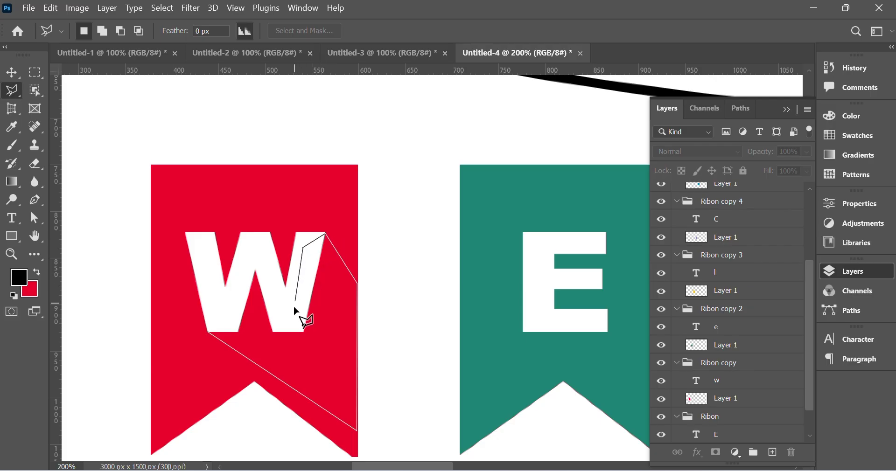
{"action": "left_click", "coordinate": [292, 316]}
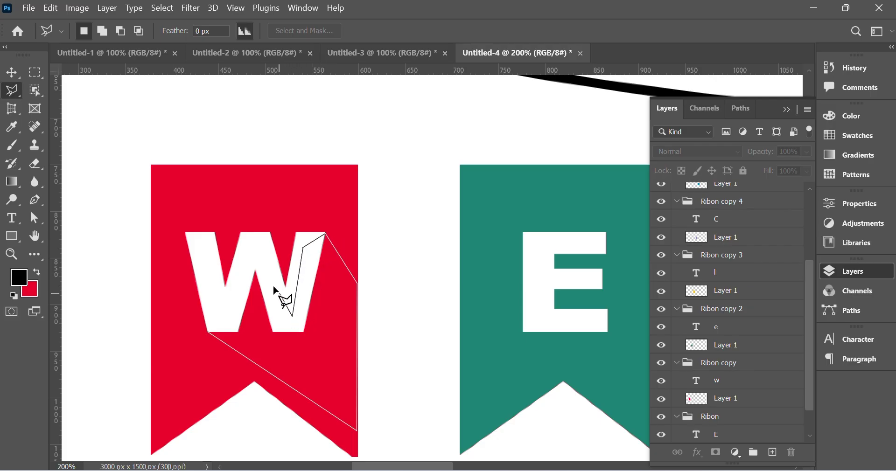
{"action": "left_click", "coordinate": [258, 254]}
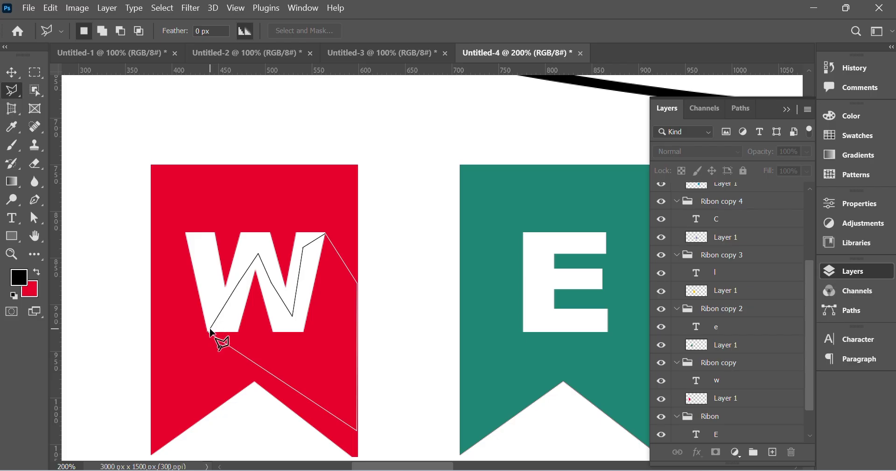
{"action": "left_click", "coordinate": [209, 334]}
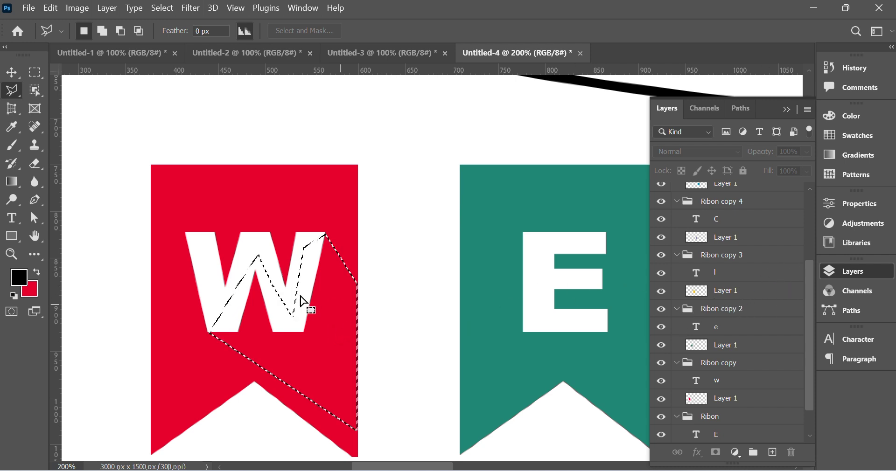
- Add a new layer between the W text and the red flag shape in the Ribon copy group
{"action": "scroll", "coordinate": [721, 319], "scroll_direction": "down", "scroll_amount": 1}
{"action": "scroll", "coordinate": [721, 318], "scroll_direction": "down", "scroll_amount": 1}
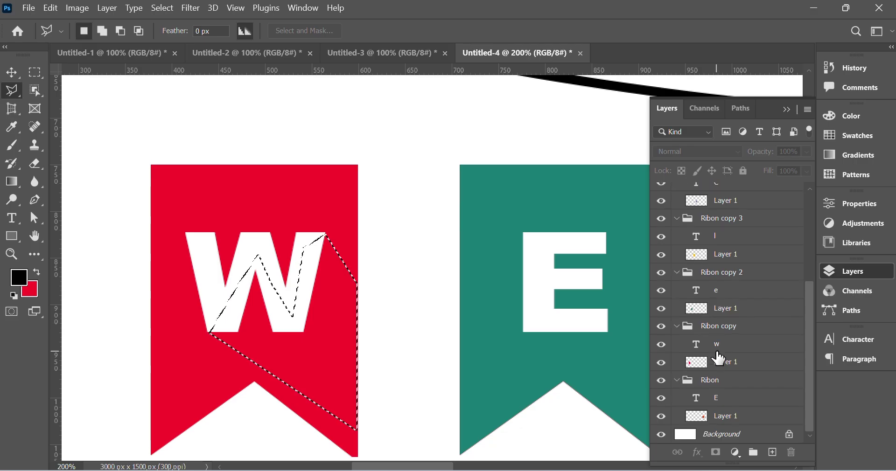
{"action": "left_click", "coordinate": [661, 363]}
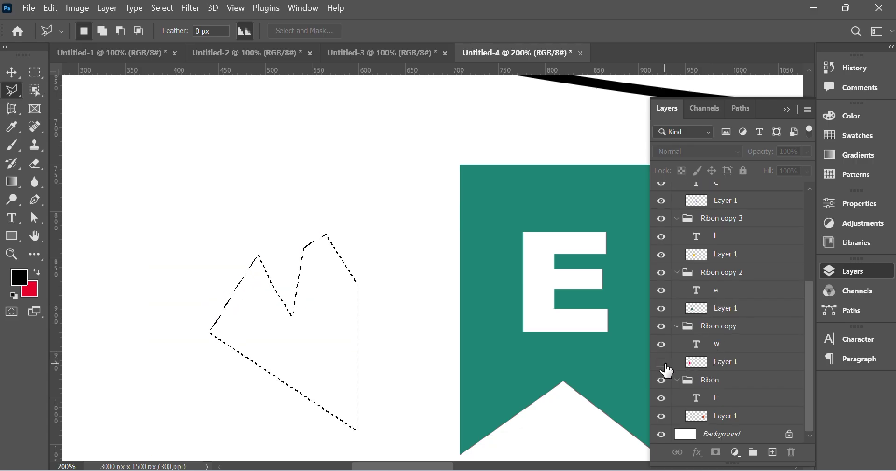
{"action": "left_click", "coordinate": [664, 364]}
{"action": "left_click", "coordinate": [704, 364]}
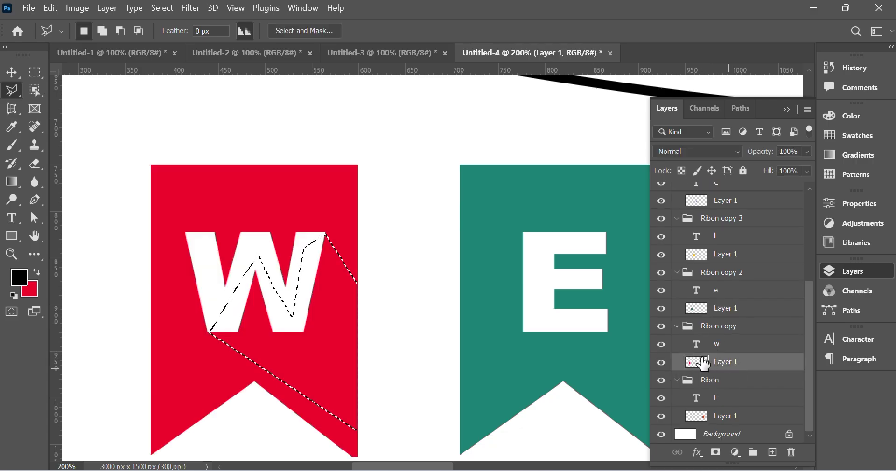
{"action": "left_click", "coordinate": [772, 453]}
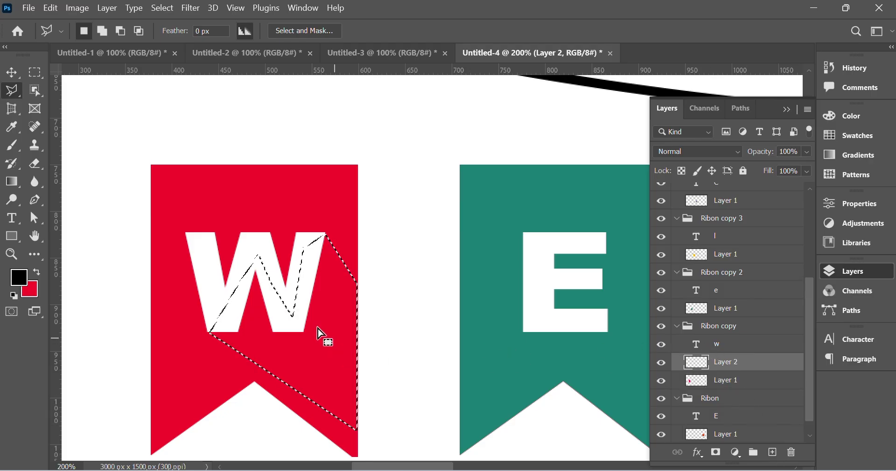
- Set the background color to red e91c2e and fill the shadow selection on the red flag with it
{"action": "left_click", "coordinate": [32, 290]}
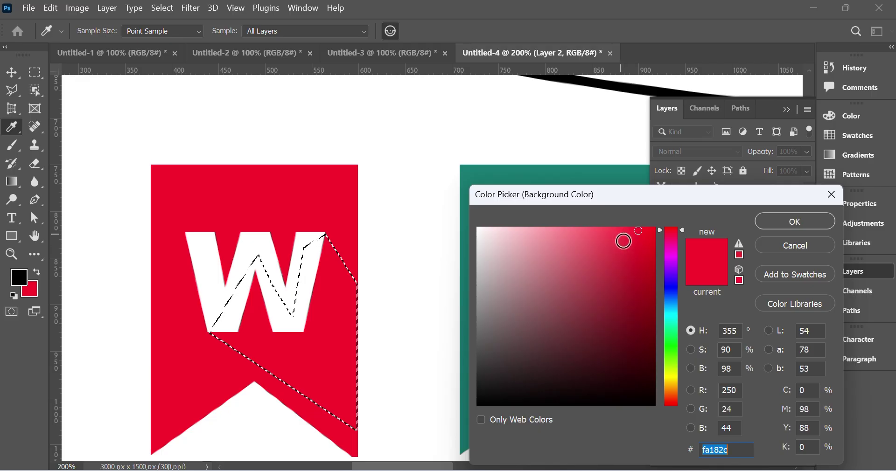
{"action": "left_click", "coordinate": [632, 252]}
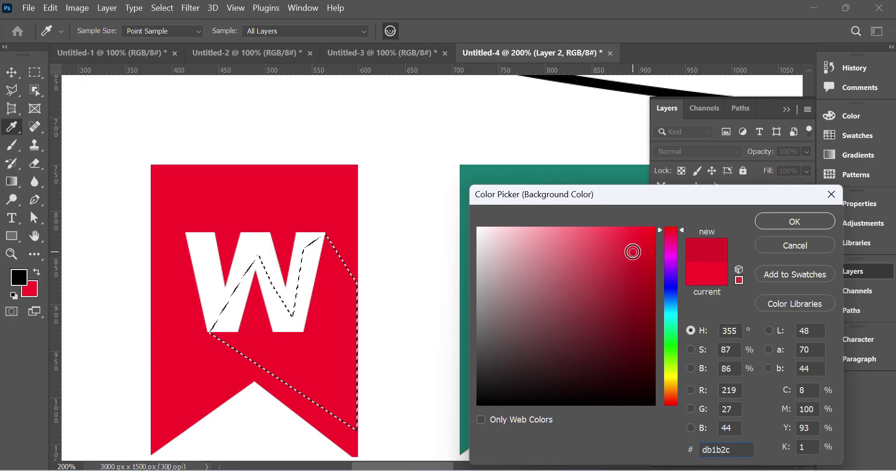
{"action": "left_click", "coordinate": [633, 241]}
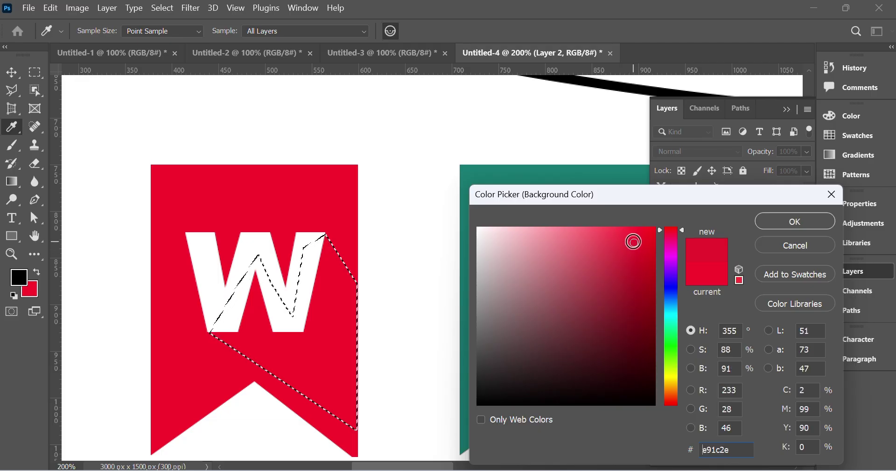
{"action": "left_click", "coordinate": [795, 222]}
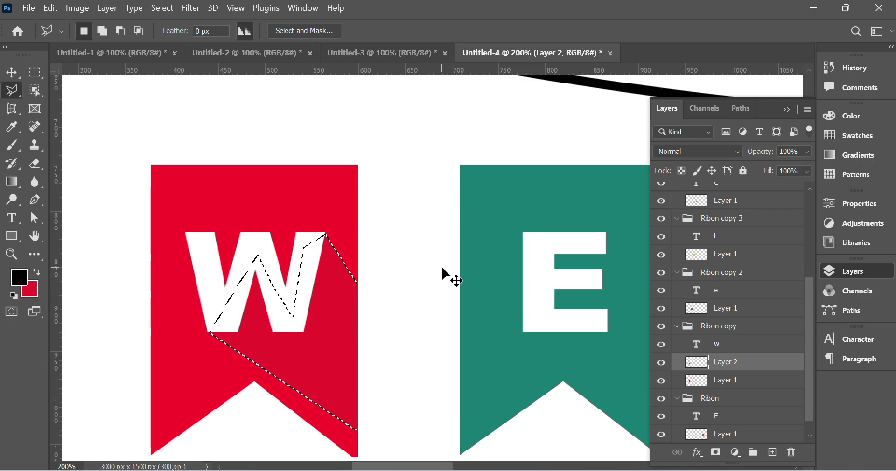
{"action": "key", "text": "ctrl+d"}
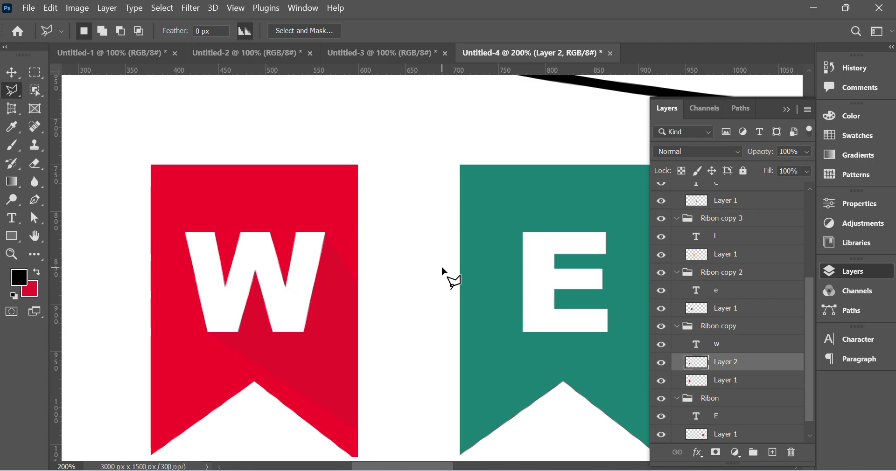
{"action": "key", "text": "ctrl+z"}
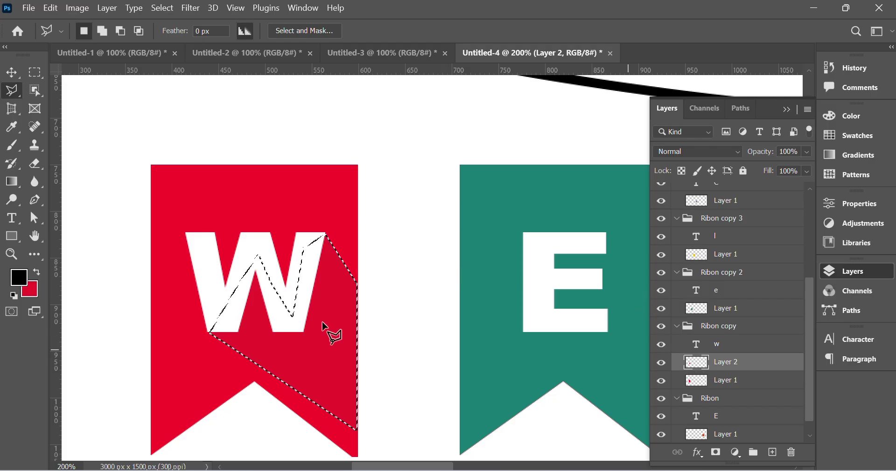
- Refill the W's shadow selection with the darker red bf1827 and clear the selection
{"action": "left_click", "coordinate": [32, 286]}
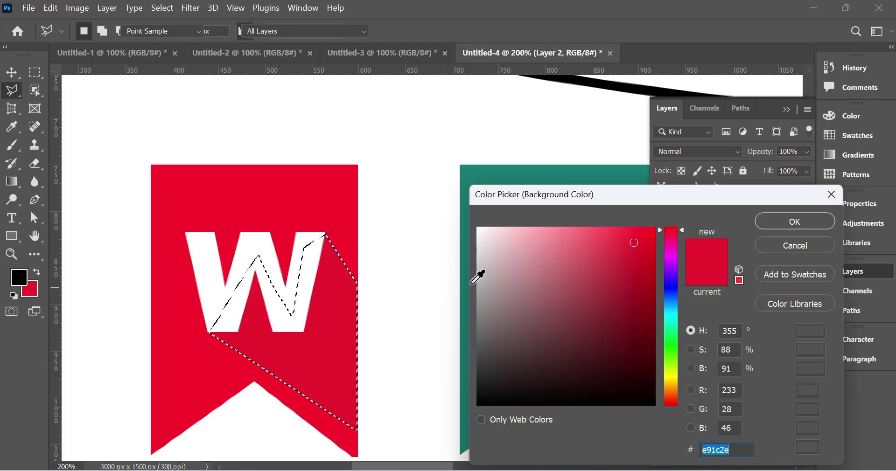
{"action": "left_click", "coordinate": [633, 271]}
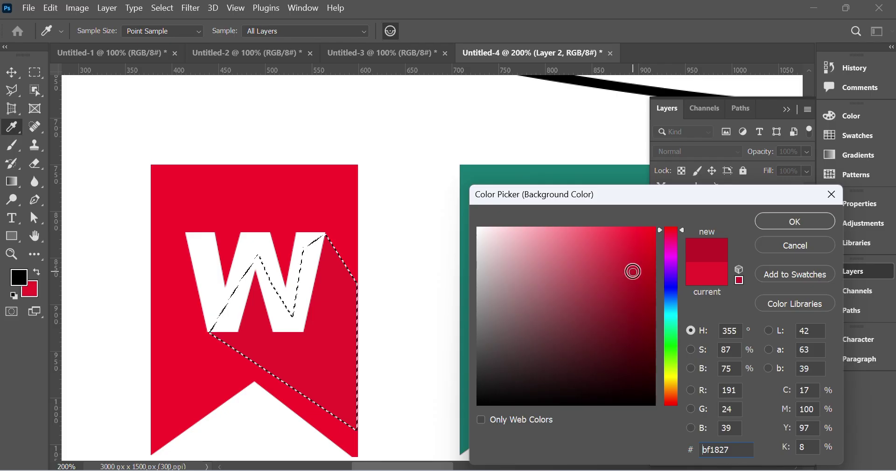
{"action": "left_click", "coordinate": [813, 220]}
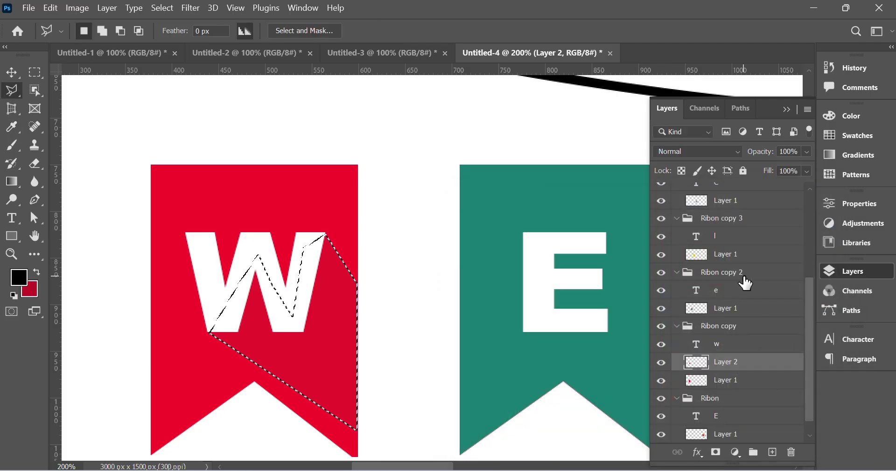
{"action": "key", "text": "ctrl+BackSpace"}
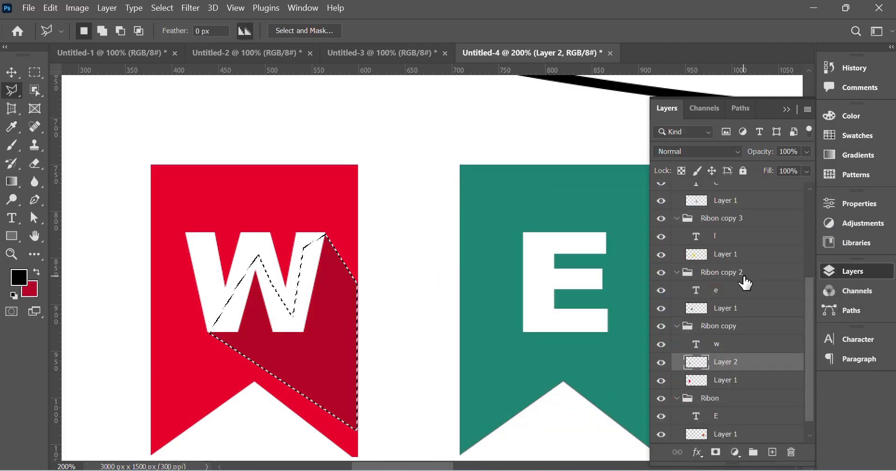
{"action": "key", "text": "ctrl+d"}
{"action": "key", "text": "ctrl+minus"}
{"action": "key", "text": "ctrl+minus"}
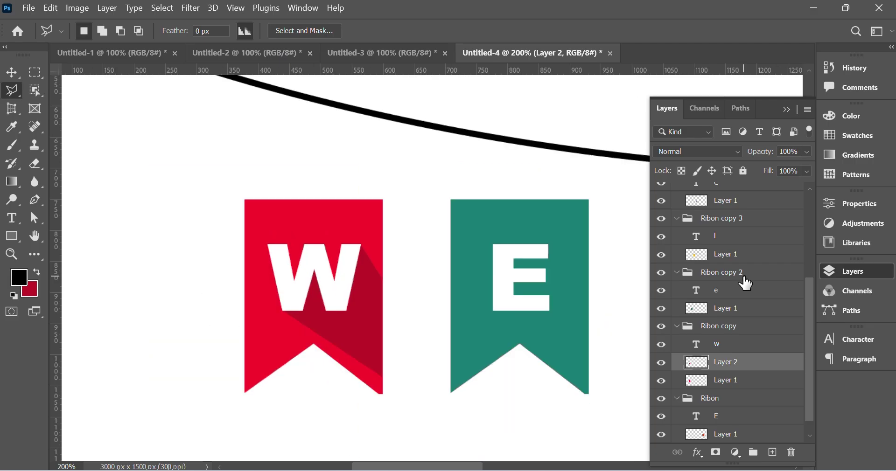
{"action": "key", "text": "ctrl+minus"}
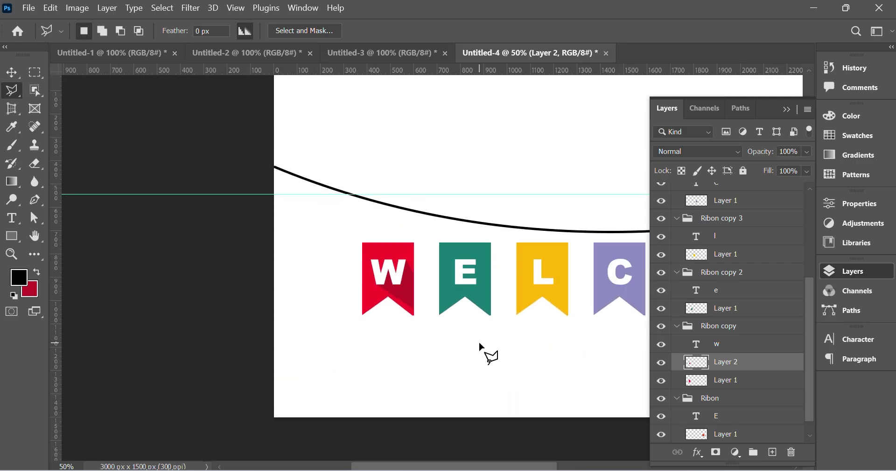
- Reload the W's shadow shape as a selection, fill it with black on Layer 2, and deselect
{"action": "left_click", "coordinate": [404, 292], "text": "ctrl"}
{"action": "left_click", "coordinate": [406, 291], "text": "ctrl"}
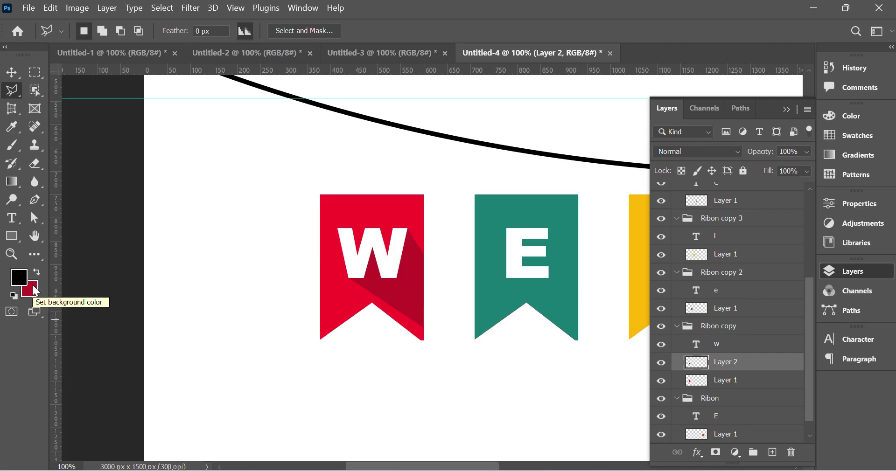
{"action": "left_click", "coordinate": [694, 367], "text": "ctrl"}
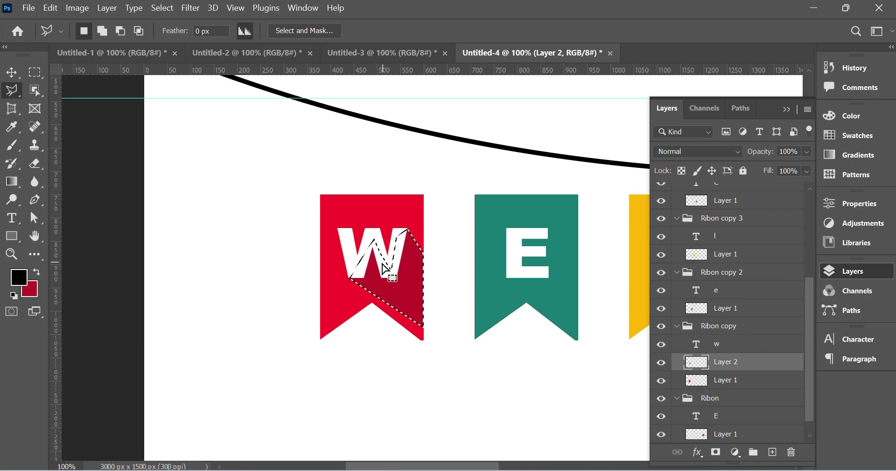
{"action": "left_click", "coordinate": [34, 292]}
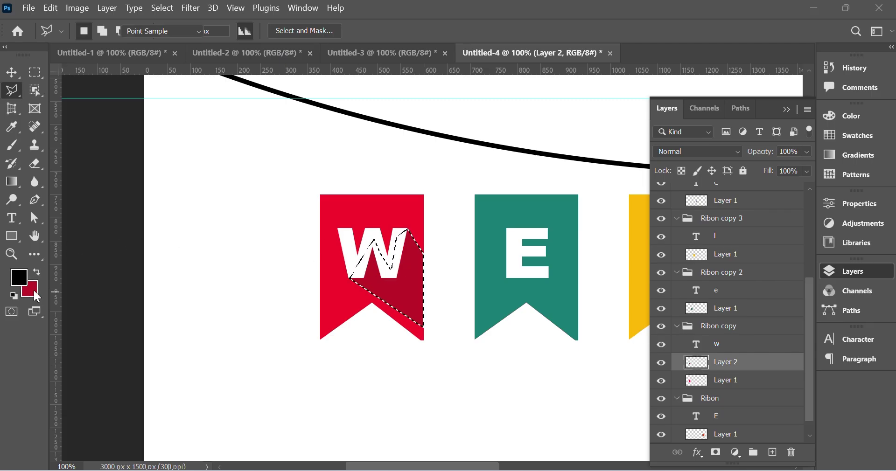
{"action": "left_click", "coordinate": [658, 406]}
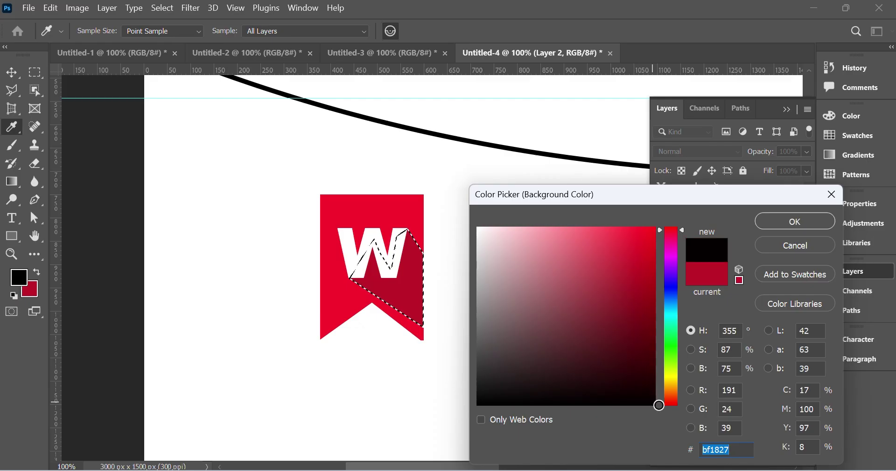
{"action": "left_click", "coordinate": [811, 223]}
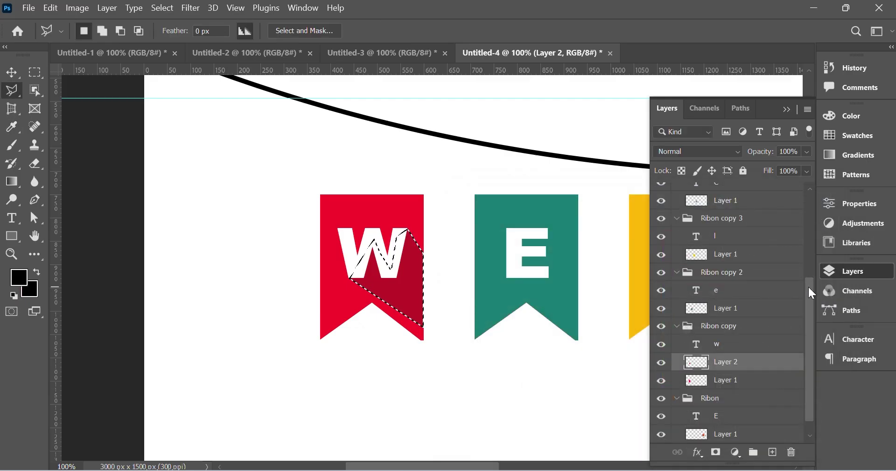
{"action": "key", "text": "ctrl+BackSpace"}
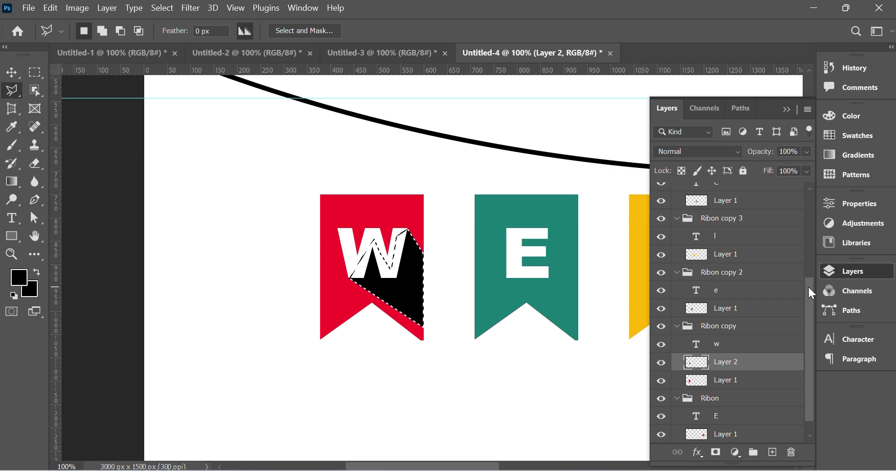
{"action": "key", "text": "ctrl+d"}
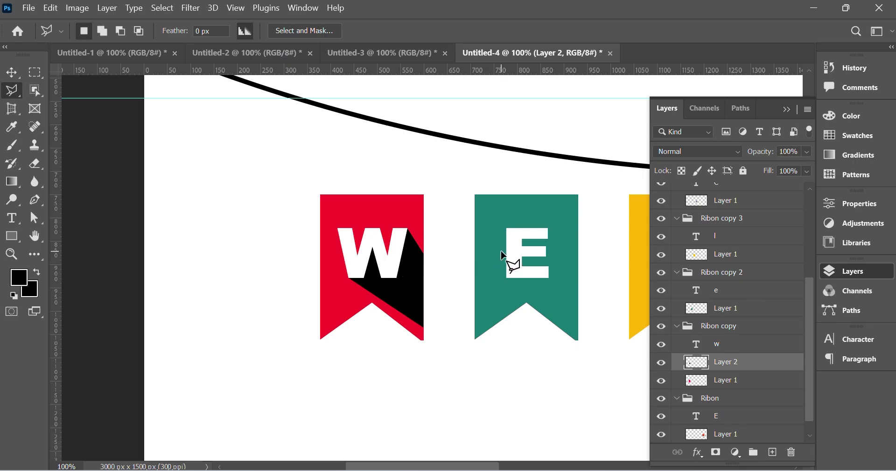
- Lower the opacity of the W's black shadow layer to 20%
{"action": "left_click", "coordinate": [14, 74]}
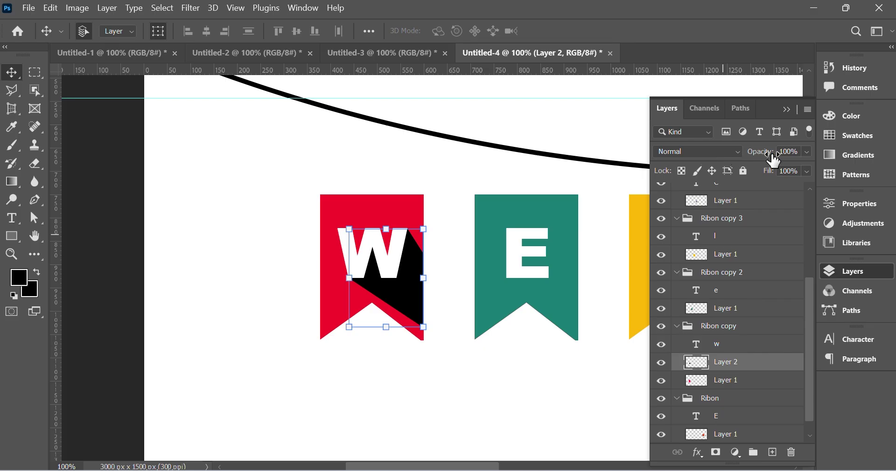
{"action": "left_click_drag", "start_coordinate": [770, 160], "coordinate": [786, 153]}
{"action": "left_click", "coordinate": [786, 153]}
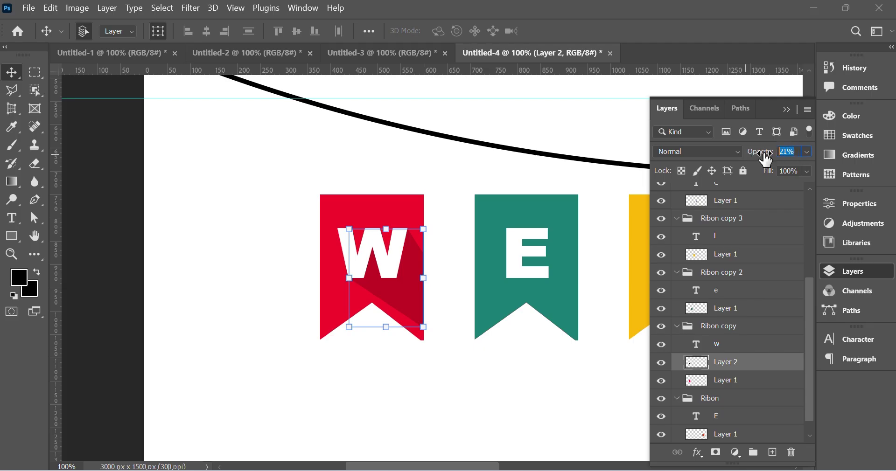
{"action": "type", "text": "10"}
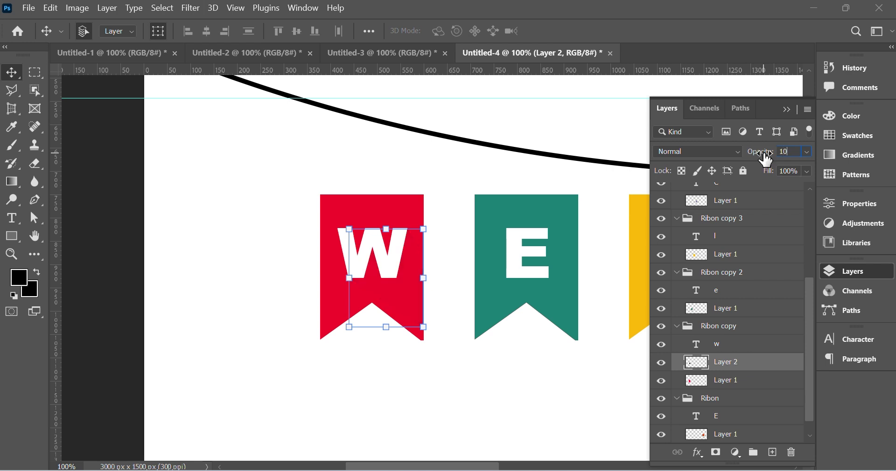
{"action": "key", "text": "Return"}
{"action": "left_click_drag", "start_coordinate": [795, 154], "coordinate": [719, 160]}
{"action": "type", "text": "20"}
{"action": "key", "text": "Return"}
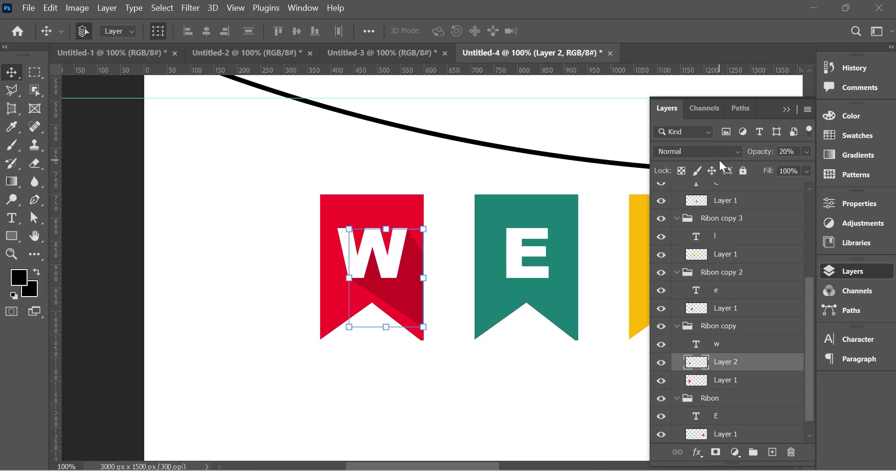
- Delete the W's shadow layer from the Ribon copy group and collapse the layer list
{"action": "key", "text": "ctrl+minus"}
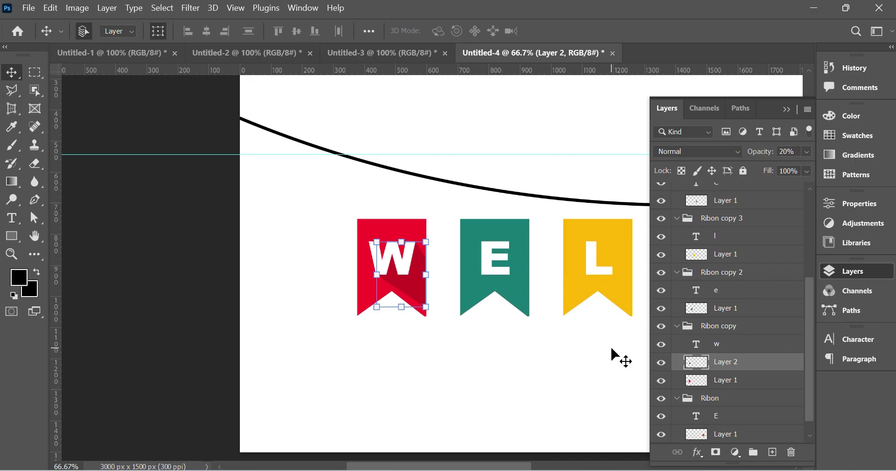
{"action": "key", "text": "Delete"}
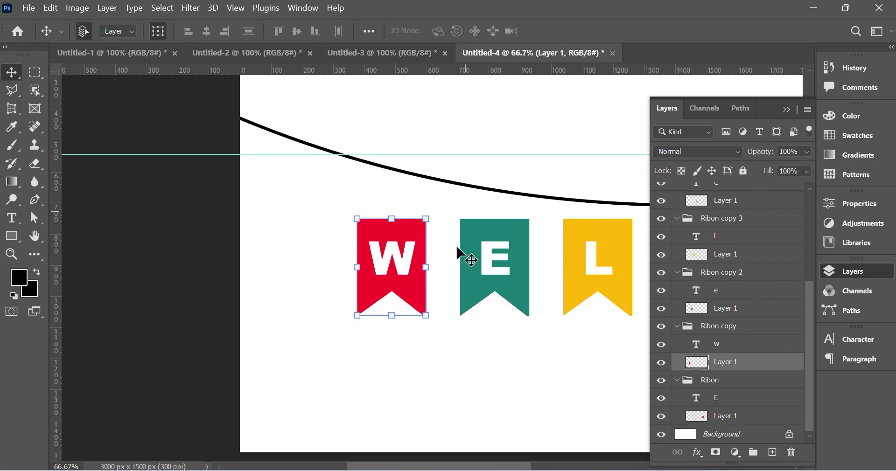
{"action": "left_click", "coordinate": [403, 266]}
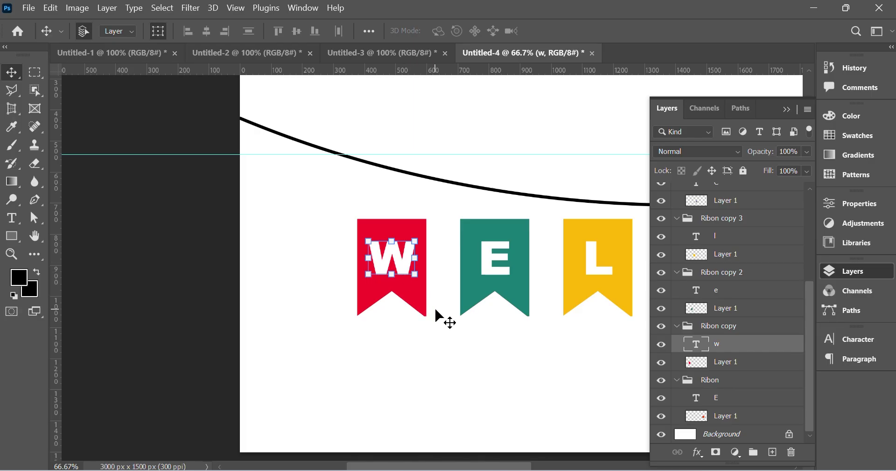
{"action": "left_click", "coordinate": [788, 110]}
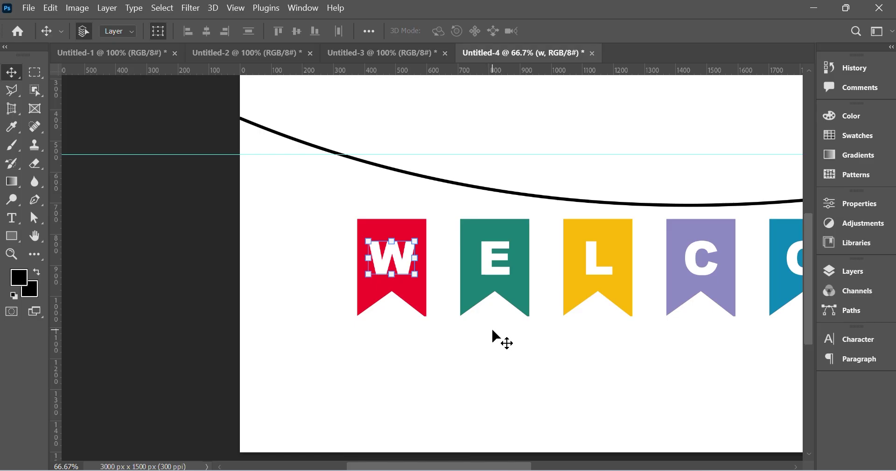
- Set the Move tool to auto-select groups and select the red W flag as a group
{"action": "scroll", "coordinate": [469, 329], "scroll_direction": "right", "scroll_amount": 2}
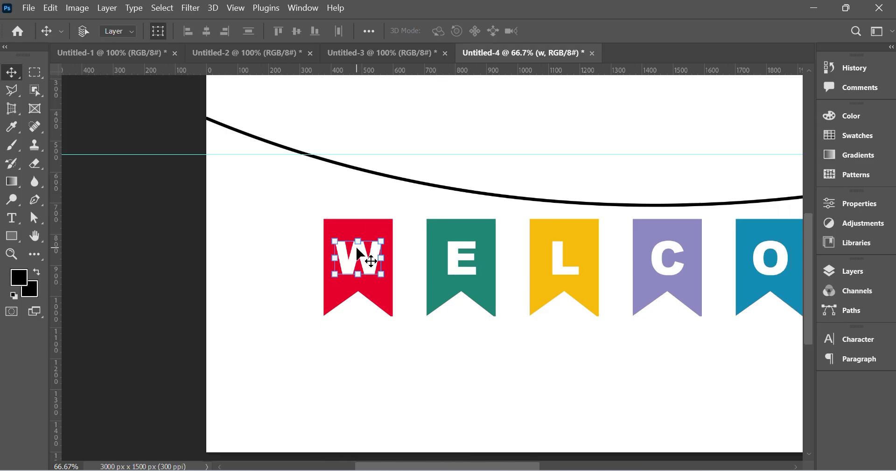
{"action": "left_click", "coordinate": [276, 174], "text": "ctrl"}
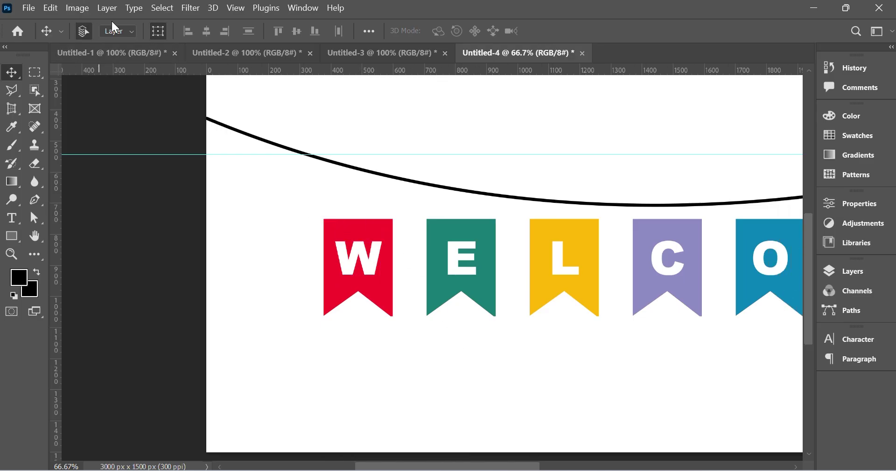
{"action": "left_click", "coordinate": [124, 33]}
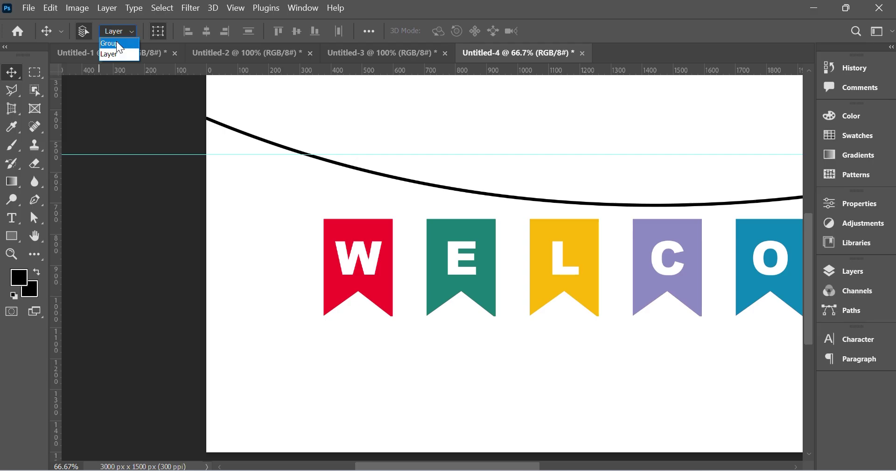
{"action": "left_click", "coordinate": [116, 42]}
{"action": "left_click", "coordinate": [349, 242]}
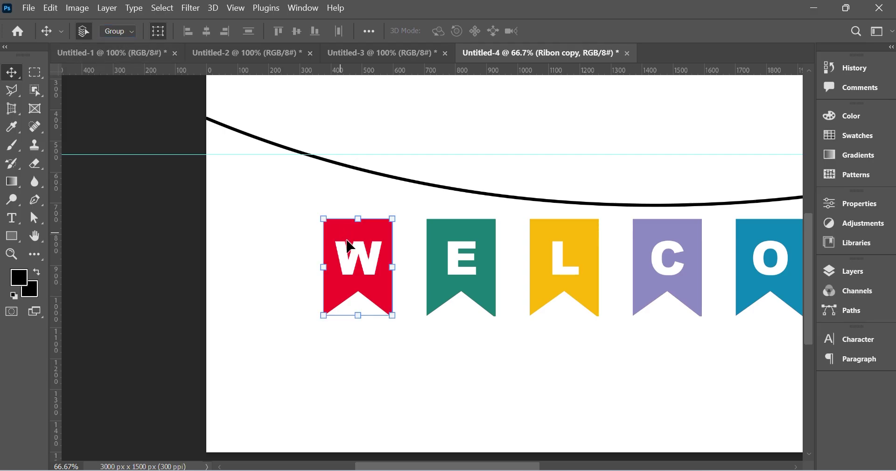
{"action": "left_click_drag", "start_coordinate": [373, 253], "coordinate": [306, 172]}
{"action": "scroll", "coordinate": [476, 285], "scroll_direction": "right", "scroll_amount": 5}
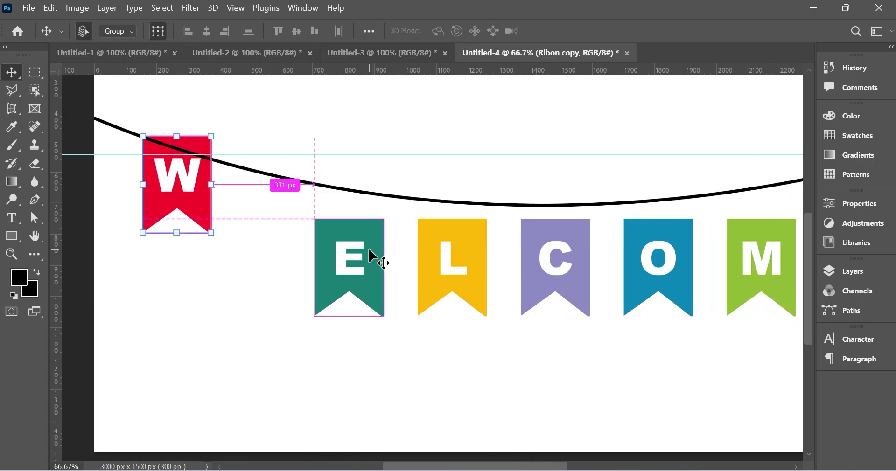
{"action": "key", "text": "ctrl+z"}
- Move the red W, teal E and yellow L flags straight up so their top edges overlap the string
{"action": "left_click_drag", "start_coordinate": [244, 256], "coordinate": [245, 188]}
{"action": "scroll", "coordinate": [328, 314], "scroll_direction": "right", "scroll_amount": 1}
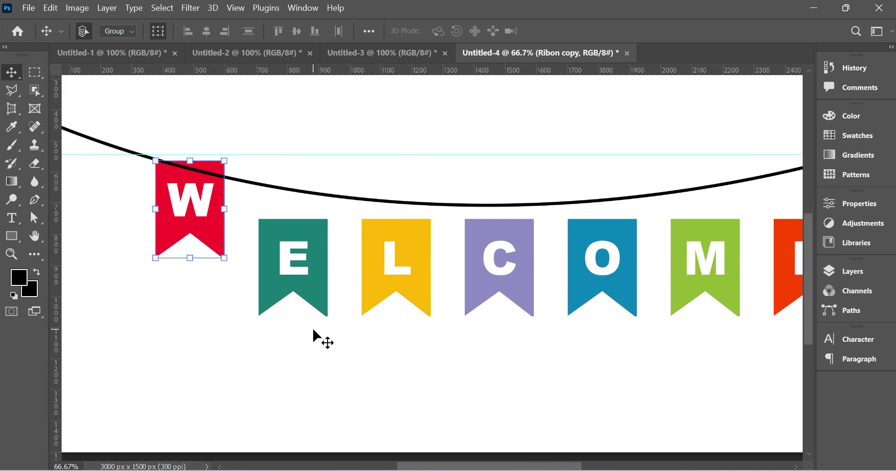
{"action": "left_click", "coordinate": [312, 326]}
{"action": "left_click_drag", "start_coordinate": [298, 296], "coordinate": [287, 198]}
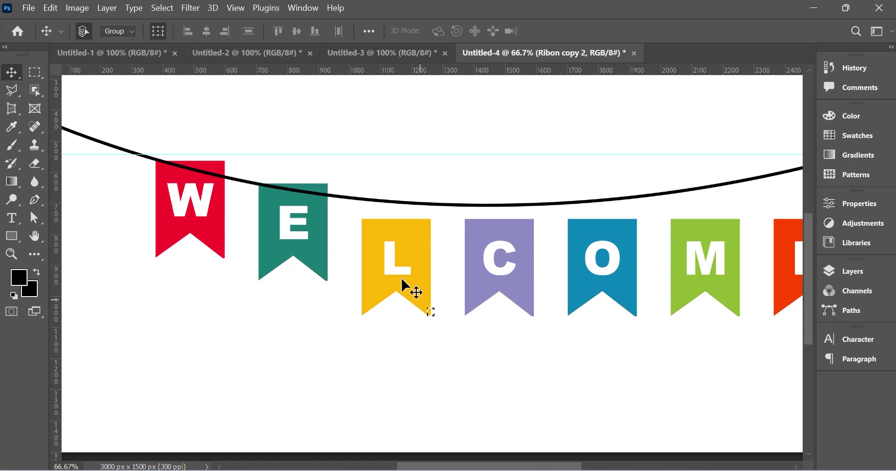
{"action": "left_click_drag", "start_coordinate": [406, 280], "coordinate": [416, 219]}
{"action": "scroll", "coordinate": [434, 374], "scroll_direction": "right", "scroll_amount": 3}
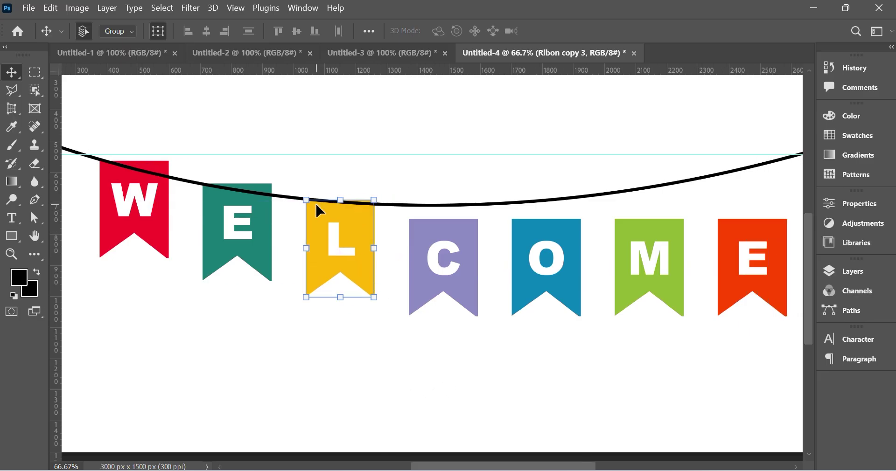
- Move the purple C and blue O flags straight up so their top edges meet the string
{"action": "left_click_drag", "start_coordinate": [472, 322], "coordinate": [414, 239]}
{"action": "left_click_drag", "start_coordinate": [468, 238], "coordinate": [462, 231]}
{"action": "scroll", "coordinate": [489, 363], "scroll_direction": "down", "scroll_amount": 1}
{"action": "scroll", "coordinate": [511, 337], "scroll_direction": "right", "scroll_amount": 2}
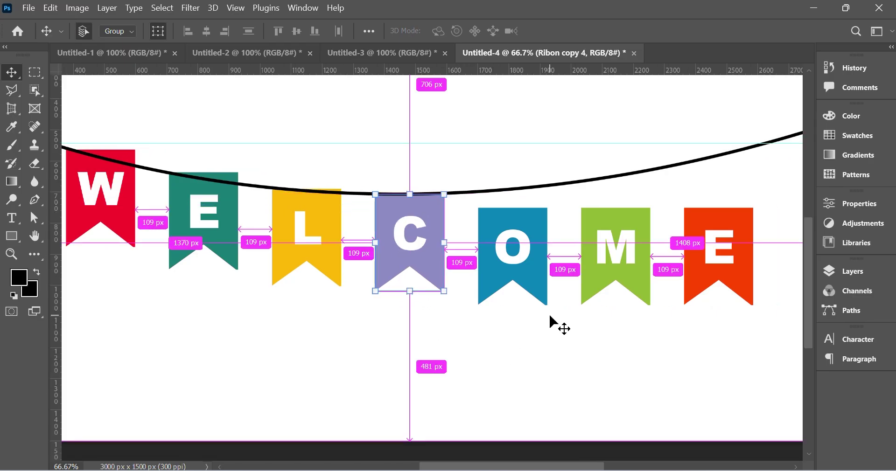
{"action": "left_click_drag", "start_coordinate": [550, 317], "coordinate": [474, 196]}
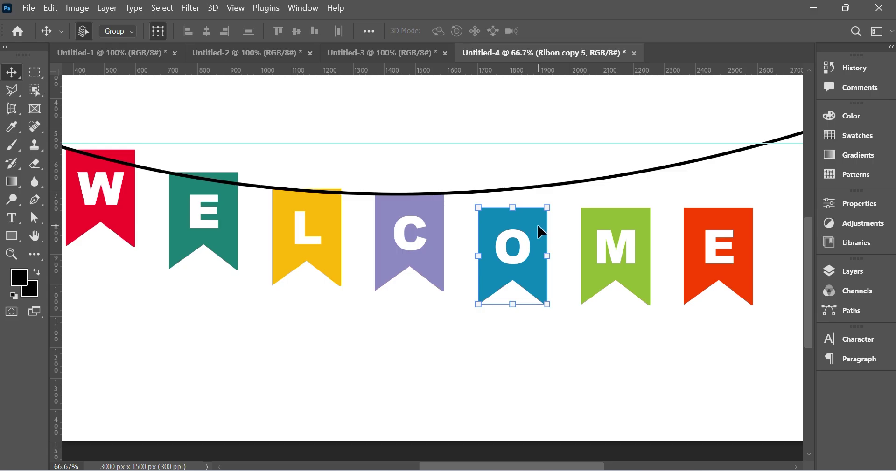
{"action": "left_click_drag", "start_coordinate": [540, 230], "coordinate": [540, 208]}
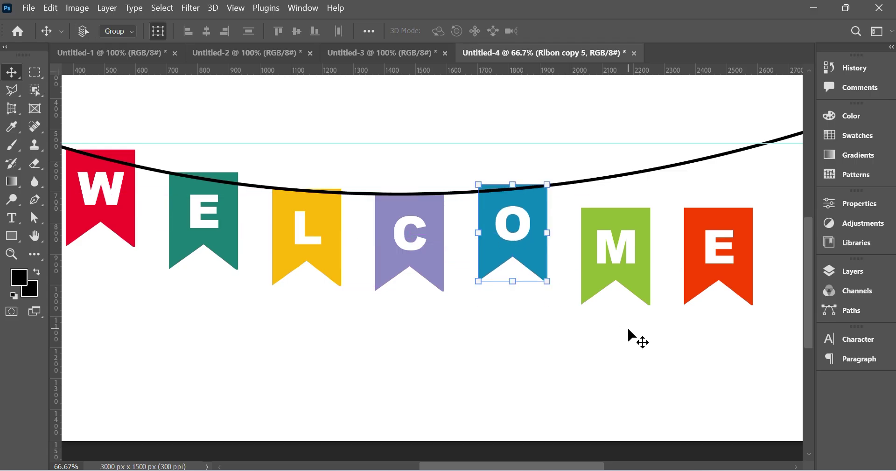
- Raise the green M flag and the orange-red E flag so their top edges overlap the rising end of the string
{"action": "scroll", "coordinate": [627, 326], "scroll_direction": "right", "scroll_amount": 4}
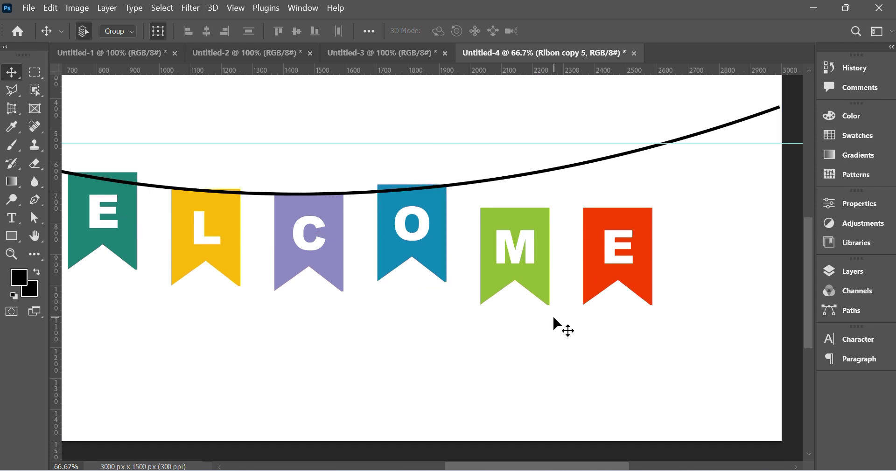
{"action": "left_click_drag", "start_coordinate": [544, 299], "coordinate": [537, 195]}
{"action": "left_click_drag", "start_coordinate": [669, 305], "coordinate": [580, 196]}
{"action": "left_click", "coordinate": [640, 350]}
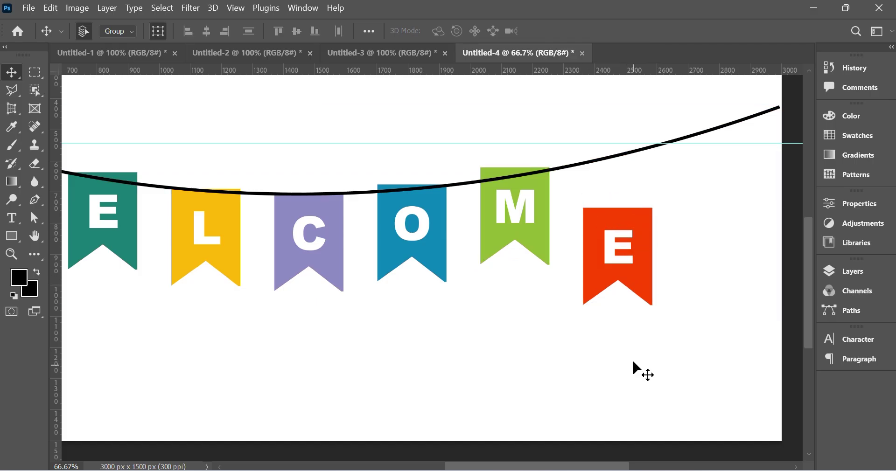
{"action": "left_click", "coordinate": [625, 254]}
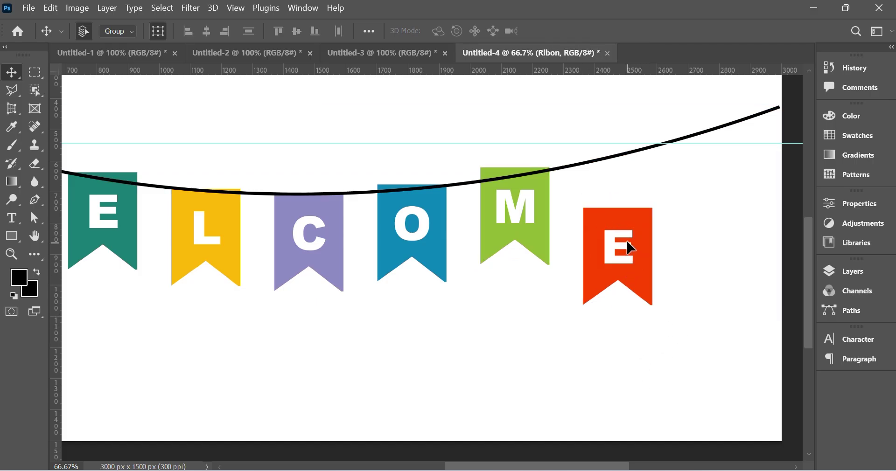
{"action": "left_click_drag", "start_coordinate": [631, 248], "coordinate": [621, 188]}
{"action": "scroll", "coordinate": [542, 364], "scroll_direction": "left", "scroll_amount": 2}
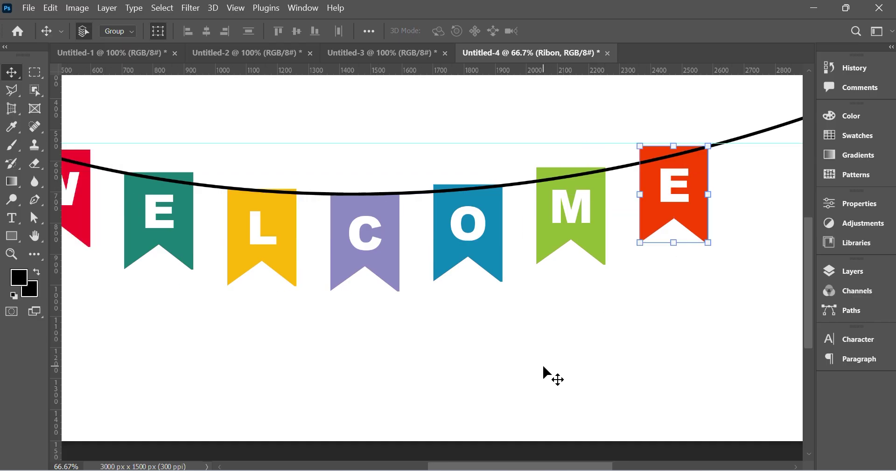
- Compare the whole banner with the reference in Untitled-1, examining how its W flag tilts along the string
{"action": "scroll", "coordinate": [542, 364], "scroll_direction": "left", "scroll_amount": 3}
{"action": "key", "text": "ctrl+minus"}
{"action": "key", "text": "ctrl+minus"}
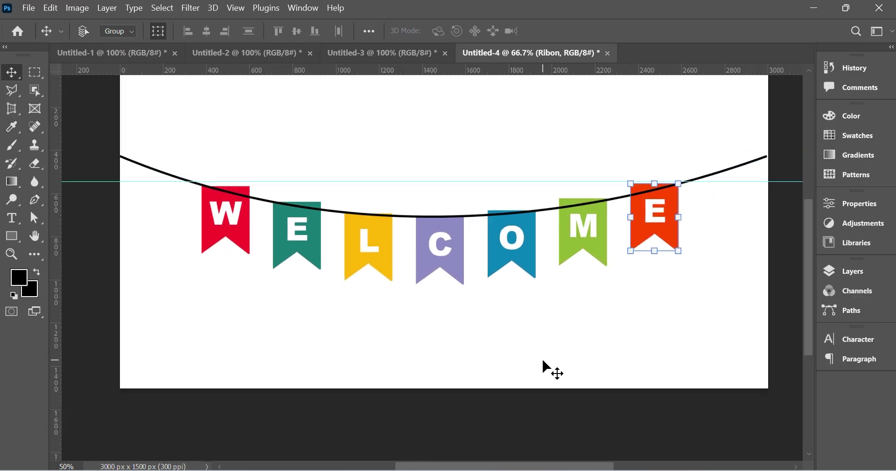
{"action": "key", "text": "ctrl+minus"}
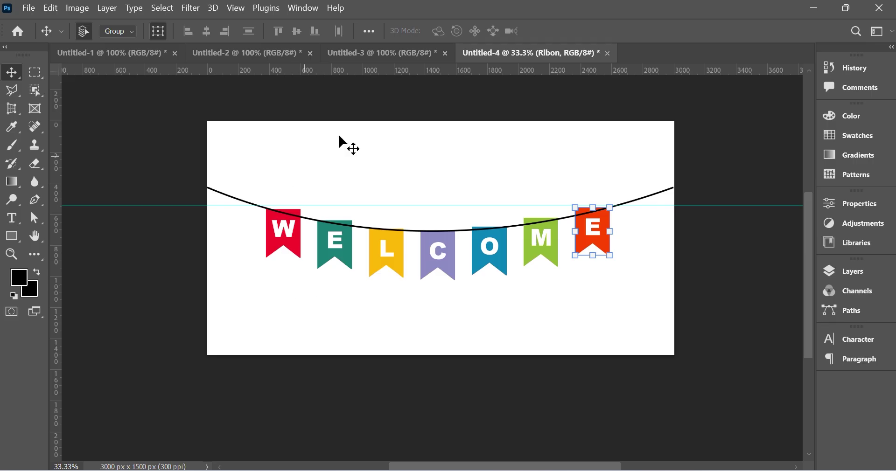
{"action": "left_click", "coordinate": [143, 55]}
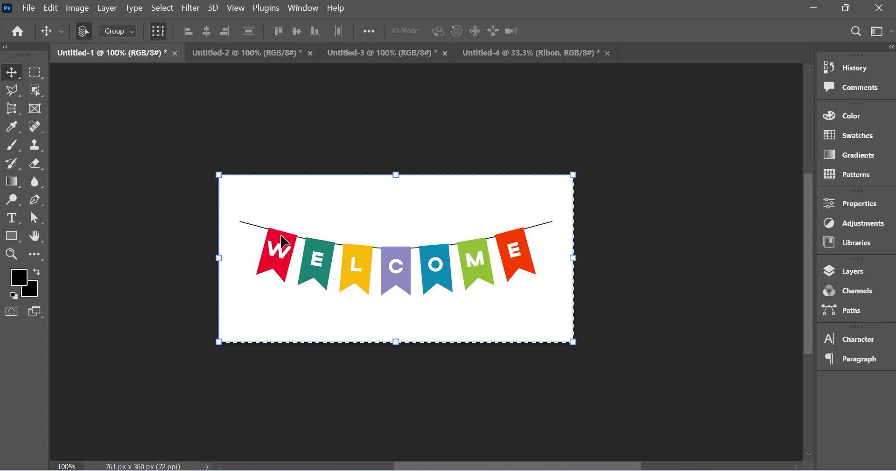
{"action": "left_click_drag", "start_coordinate": [272, 225], "coordinate": [337, 266]}
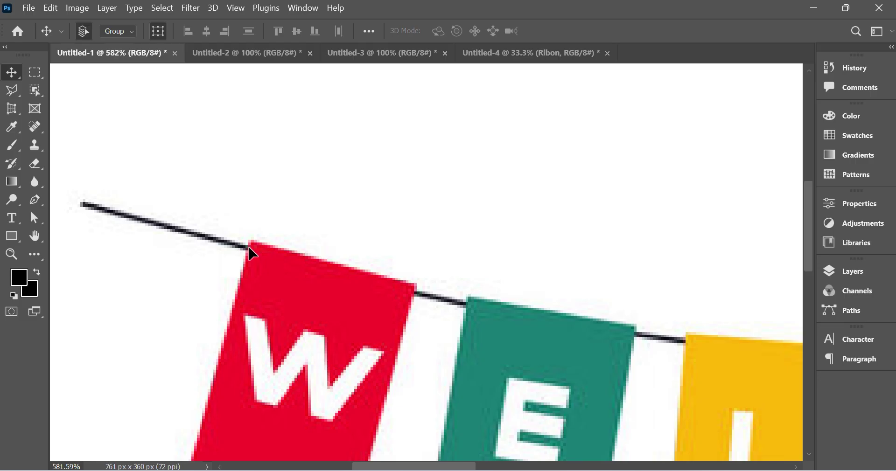
{"action": "left_click", "coordinate": [528, 54]}
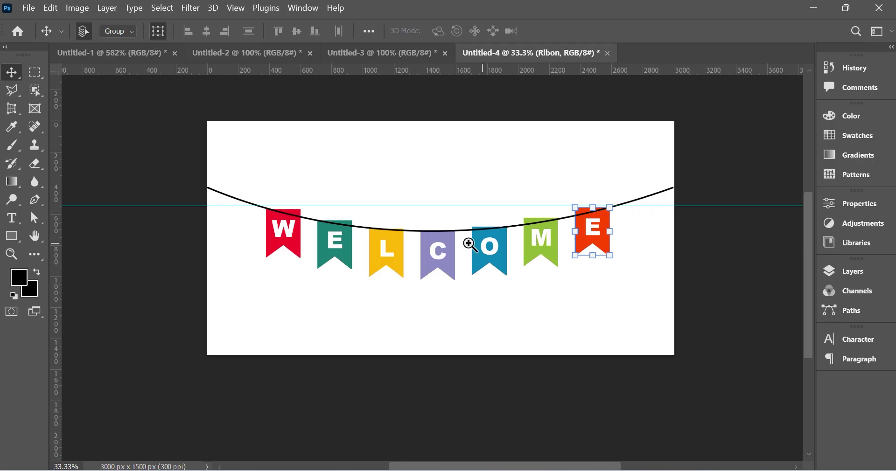
- Try to shift the W flag slightly against the string in Untitled-4
{"action": "left_click", "coordinate": [434, 242]}
{"action": "left_click", "coordinate": [434, 243]}
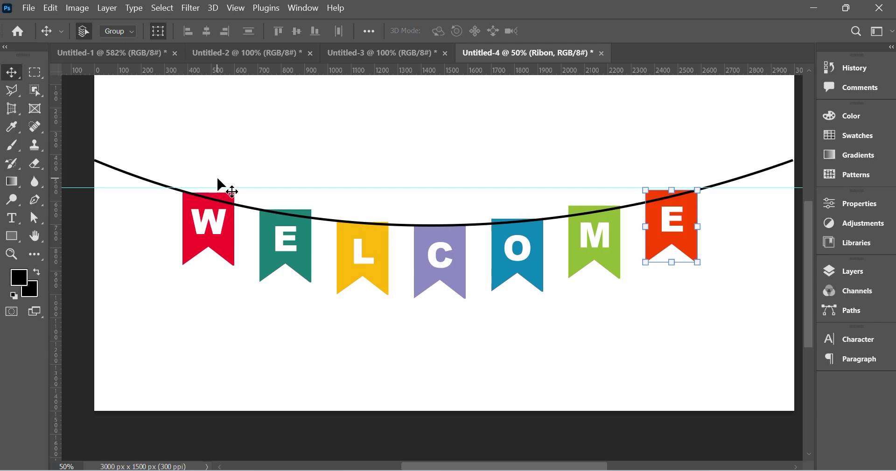
{"action": "left_click_drag", "start_coordinate": [150, 172], "coordinate": [250, 205]}
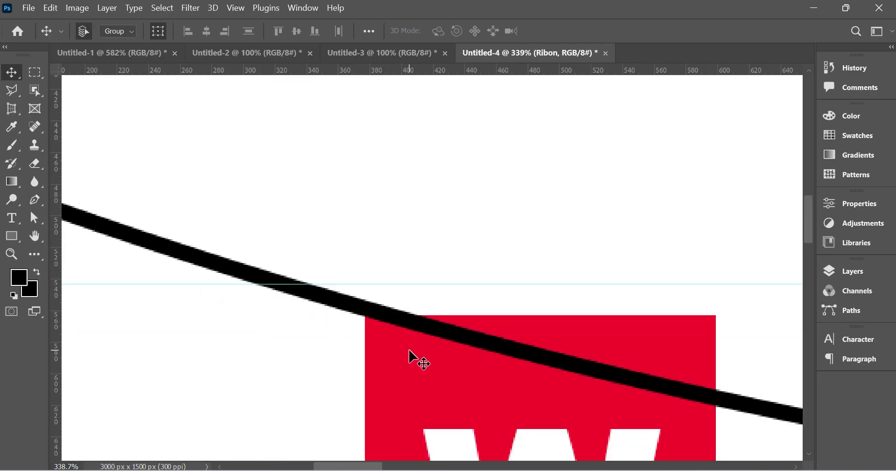
{"action": "mouse_move", "coordinate": [411, 365]}
{"action": "left_mouse_down"}
{"action": "mouse_move", "coordinate": [410, 346]}
{"action": "mouse_move", "coordinate": [402, 357]}
{"action": "left_mouse_up"}
{"action": "key", "text": "ctrl+z"}
{"action": "key", "text": "ctrl+z"}
- Examine how the WELCOME flags hang along the curved string, looking closely at the top edge of the W flag
{"action": "scroll", "coordinate": [448, 357], "scroll_direction": "down", "scroll_amount": 6}
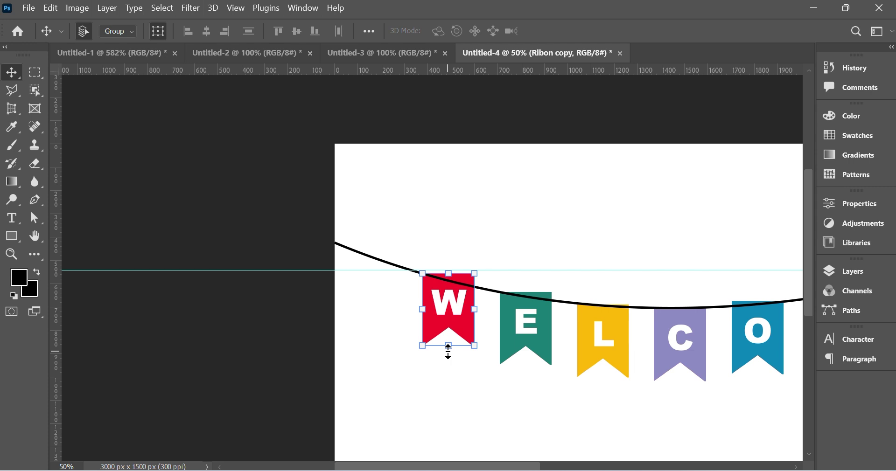
{"action": "scroll", "coordinate": [474, 355], "scroll_direction": "right", "scroll_amount": 8}
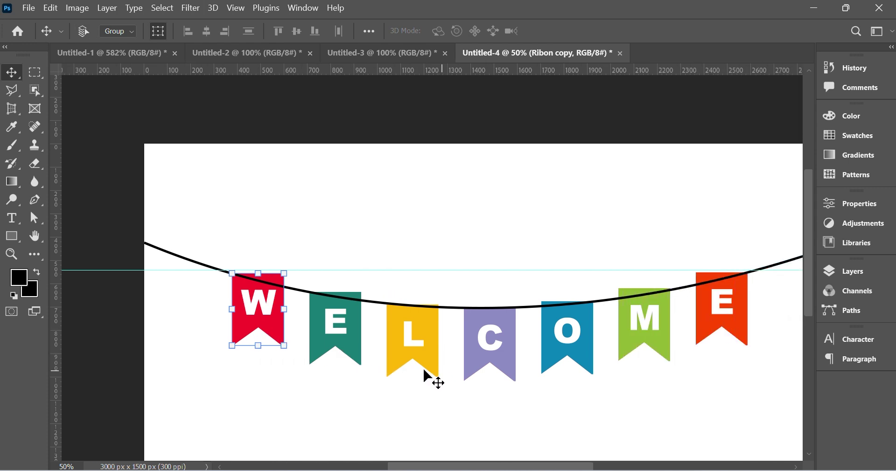
{"action": "scroll", "coordinate": [423, 369], "scroll_direction": "right", "scroll_amount": 3}
{"action": "left_click", "coordinate": [286, 312], "text": "ctrl"}
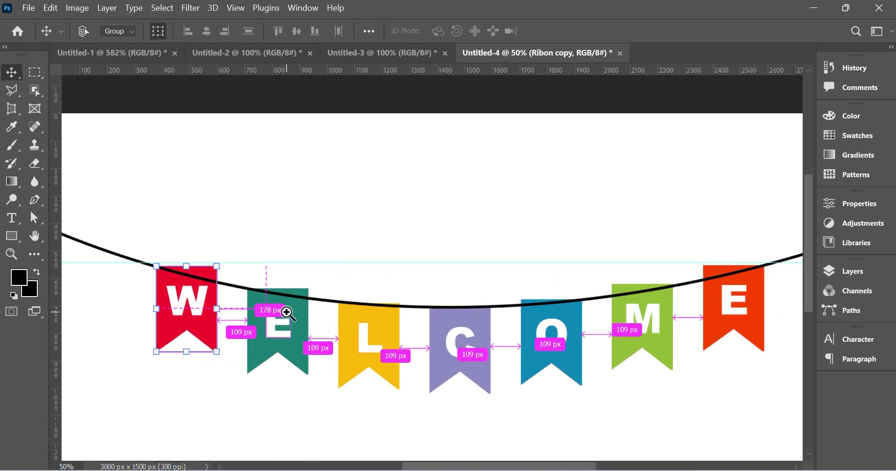
{"action": "left_click", "coordinate": [185, 296], "text": "ctrl"}
{"action": "left_click", "coordinate": [185, 297], "text": "ctrl"}
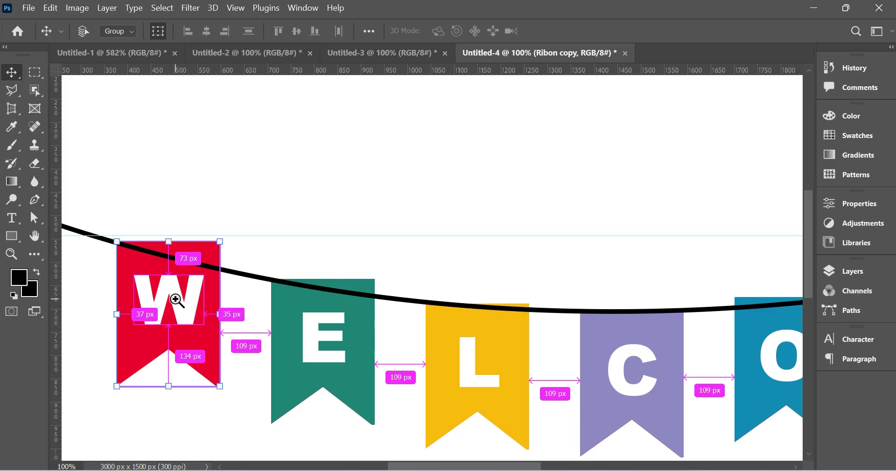
{"action": "left_click", "coordinate": [176, 299], "text": "ctrl"}
{"action": "scroll", "coordinate": [293, 353], "scroll_direction": "left", "scroll_amount": 5}
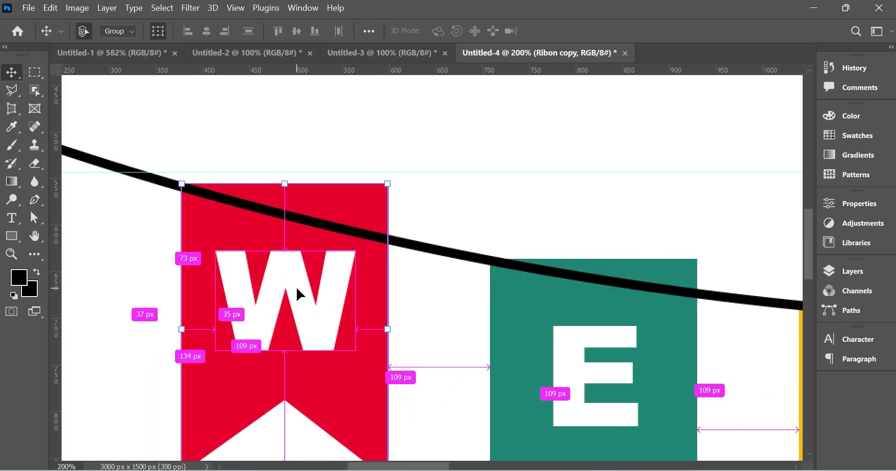
{"action": "left_click", "coordinate": [321, 270], "text": "ctrl"}
{"action": "scroll", "coordinate": [327, 285], "scroll_direction": "left", "scroll_amount": 2}
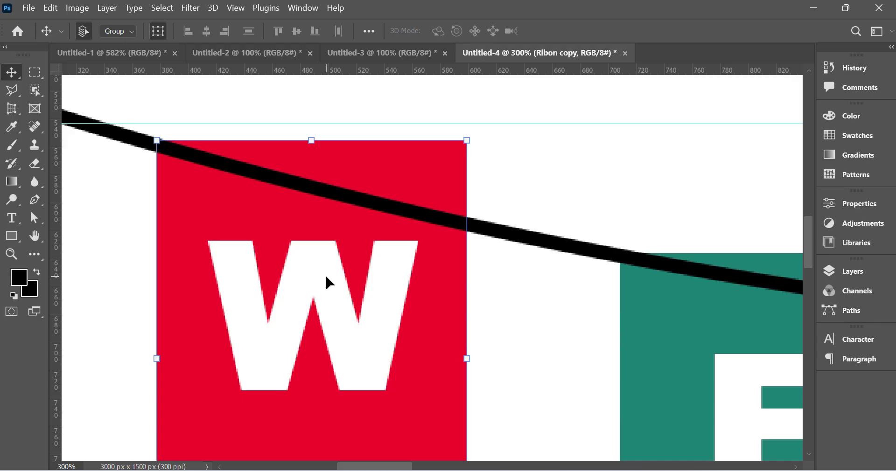
- Select the curved black string shape and send it behind the ribbon flags
{"action": "key", "text": "ctrl+minus"}
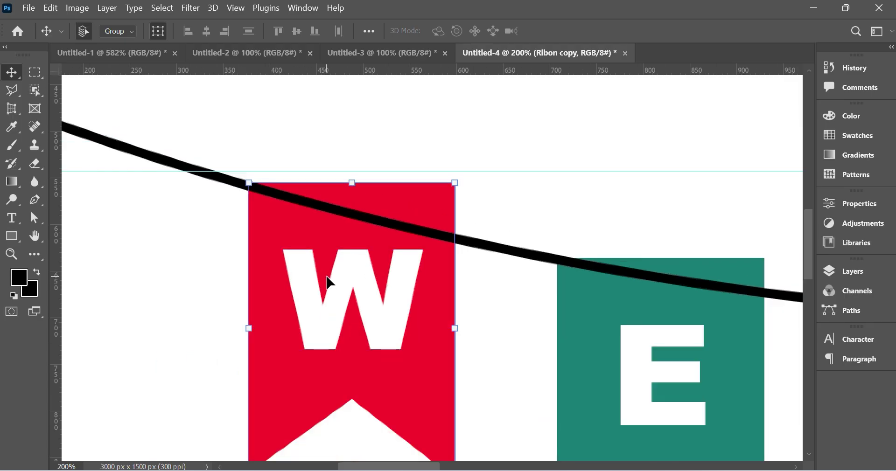
{"action": "left_click_drag", "start_coordinate": [164, 134], "coordinate": [141, 178]}
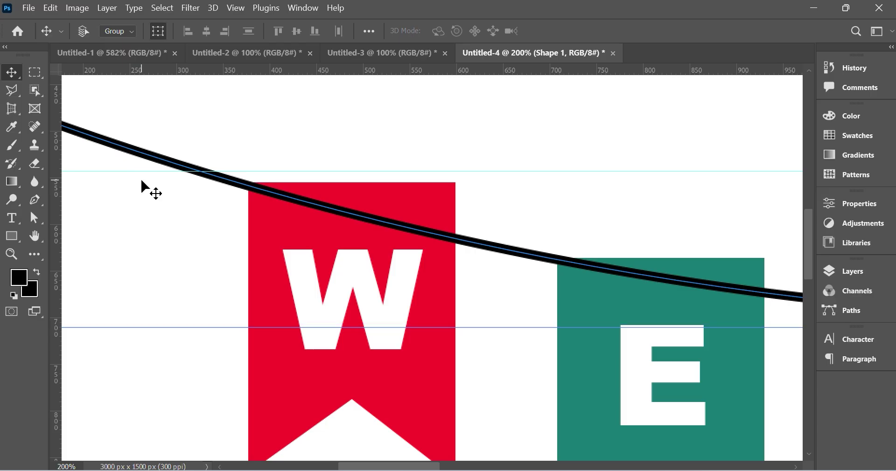
{"action": "key", "text": "ctrl+bracketleft"}
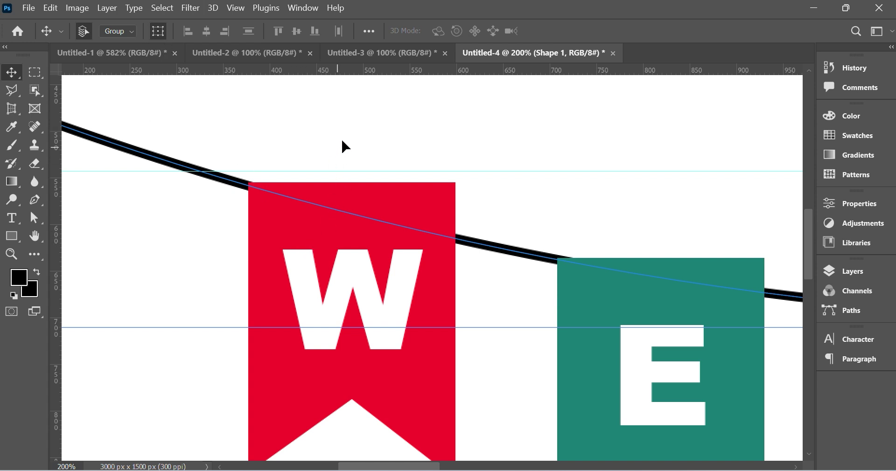
{"action": "left_click", "coordinate": [312, 250]}
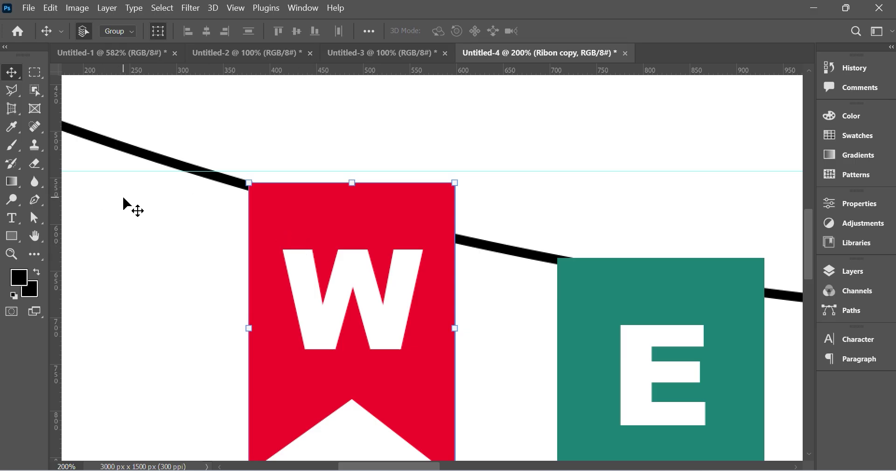
{"action": "key", "text": "ctrl+t"}
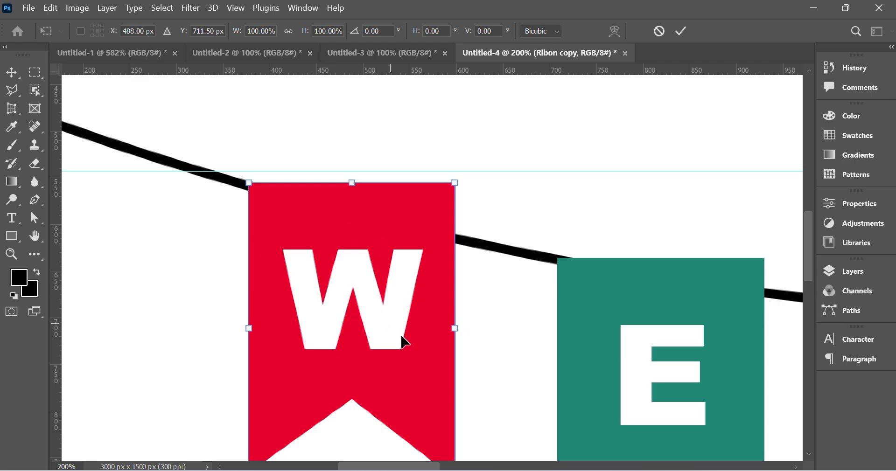
{"action": "scroll", "coordinate": [411, 345], "scroll_direction": "down", "scroll_amount": 2}
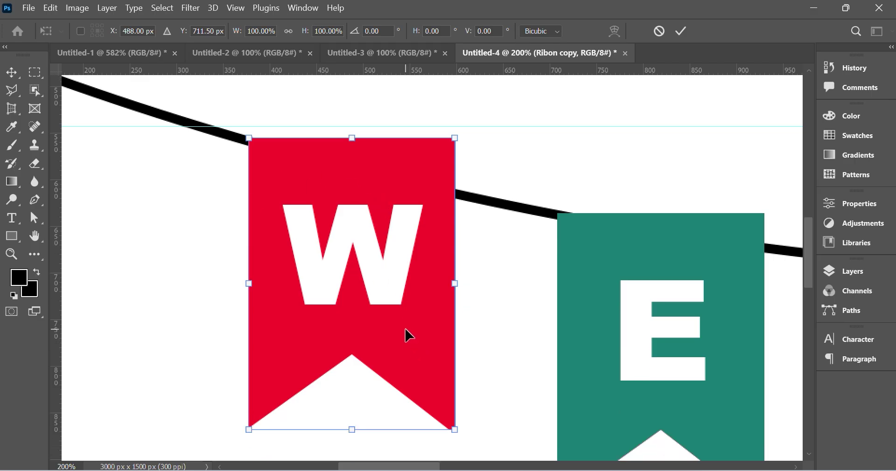
{"action": "key", "text": "ctrl+minus"}
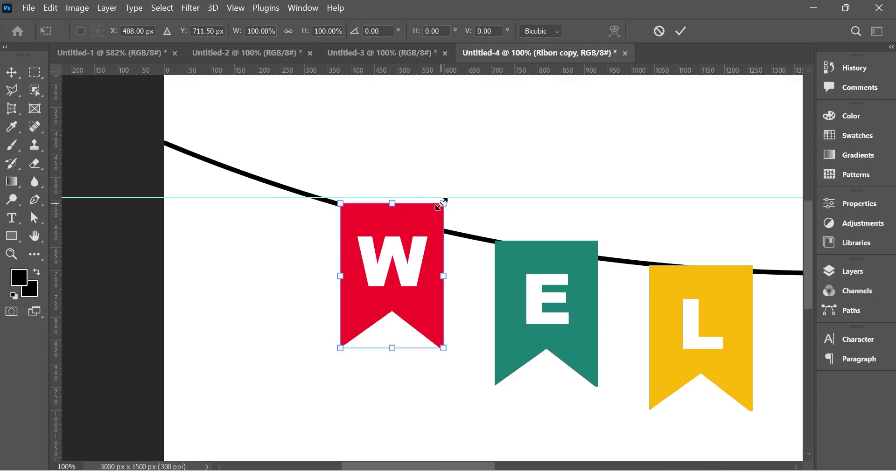
{"action": "scroll", "coordinate": [404, 260], "scroll_direction": "up", "scroll_amount": 1}
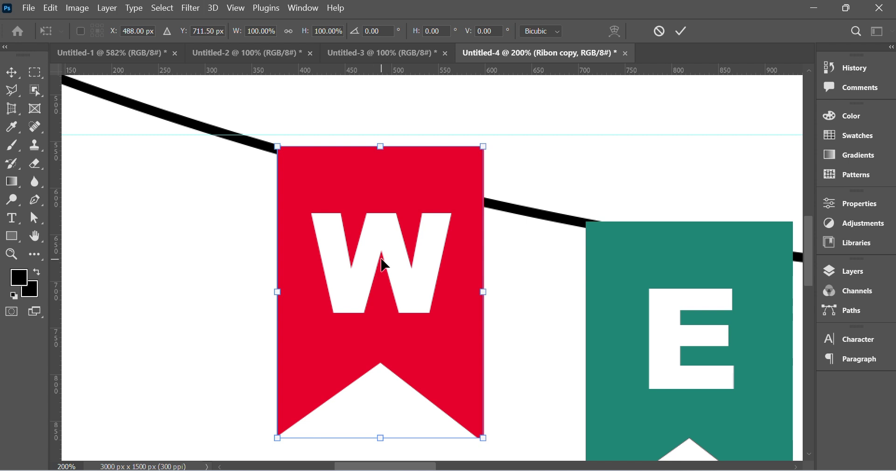
- Collapse the Ribon copy 6 and Ribon copy groups in the layer list
{"action": "left_click", "coordinate": [868, 277]}
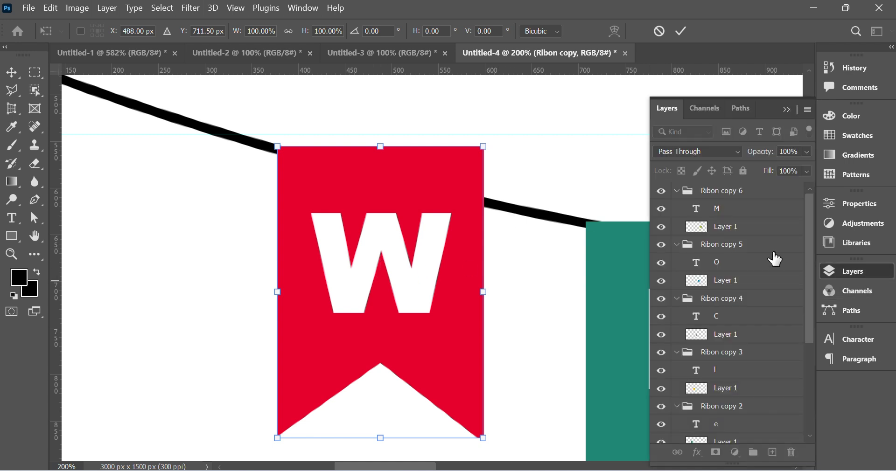
{"action": "left_click", "coordinate": [677, 191]}
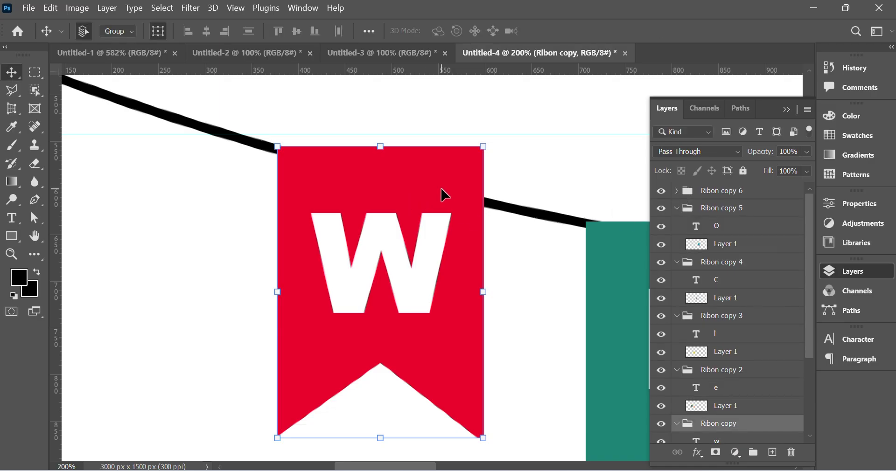
{"action": "scroll", "coordinate": [754, 423], "scroll_direction": "down", "scroll_amount": 1}
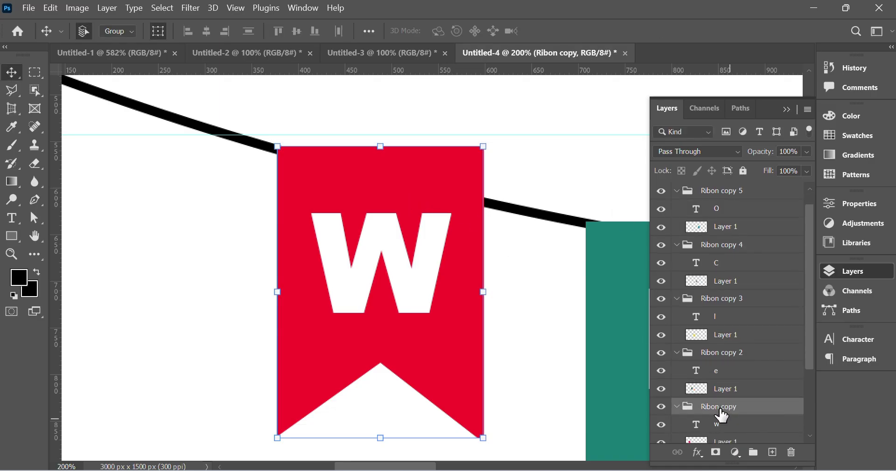
{"action": "left_click", "coordinate": [677, 407]}
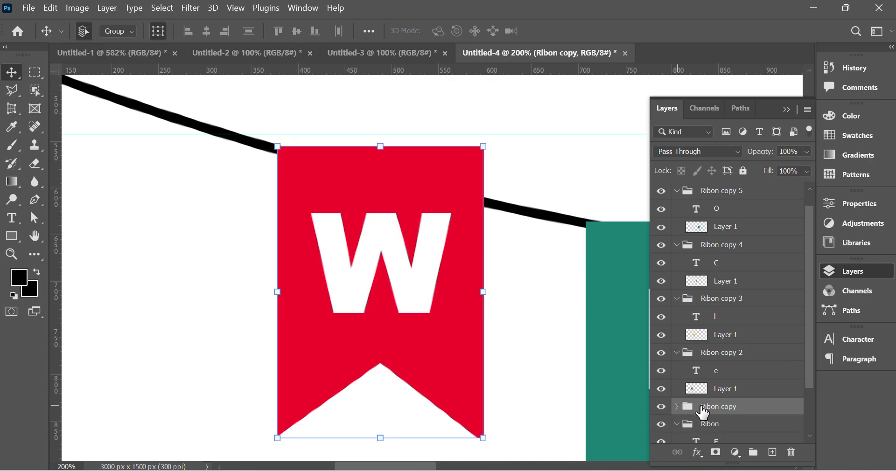
{"action": "scroll", "coordinate": [744, 410], "scroll_direction": "down", "scroll_amount": 3}
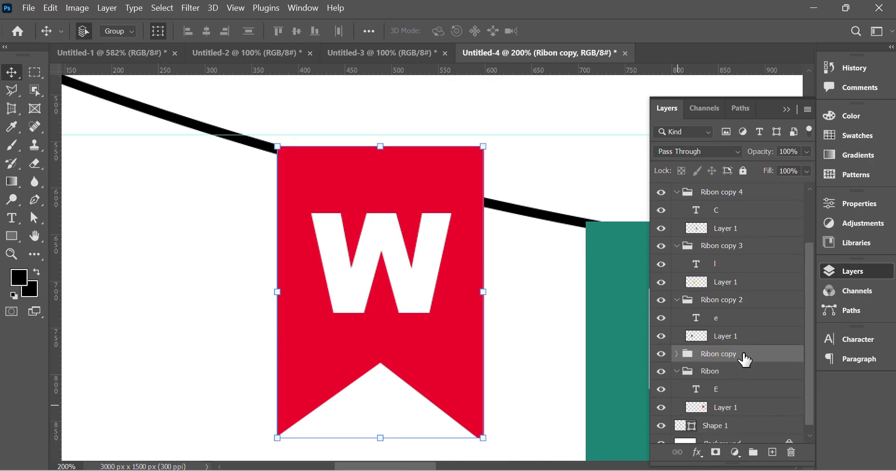
- Convert the W flag's Ribon copy group to a smart object
{"action": "right_click", "coordinate": [772, 355]}
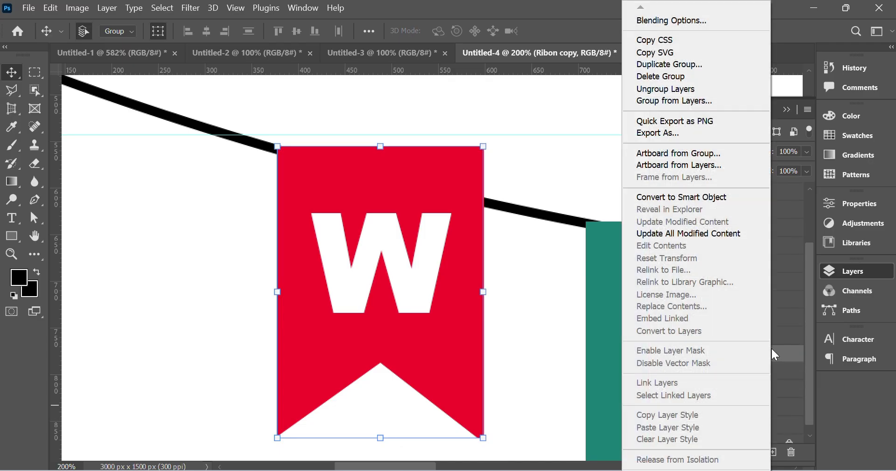
{"action": "left_click", "coordinate": [707, 198]}
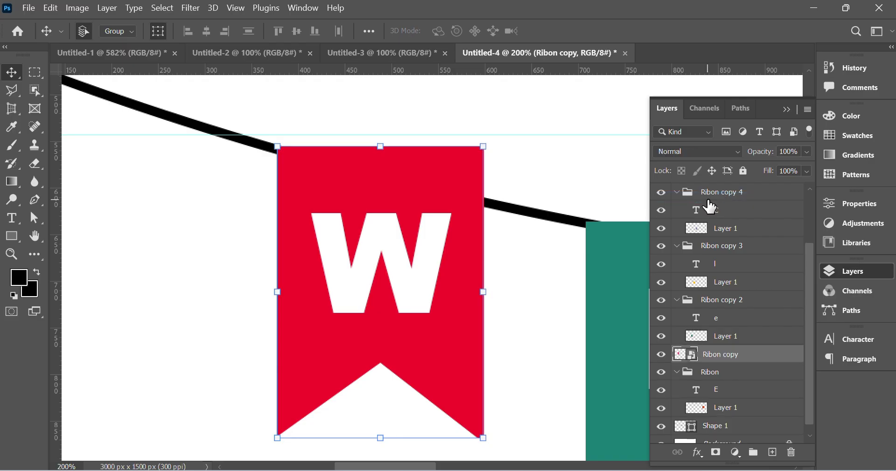
{"action": "left_click", "coordinate": [518, 327]}
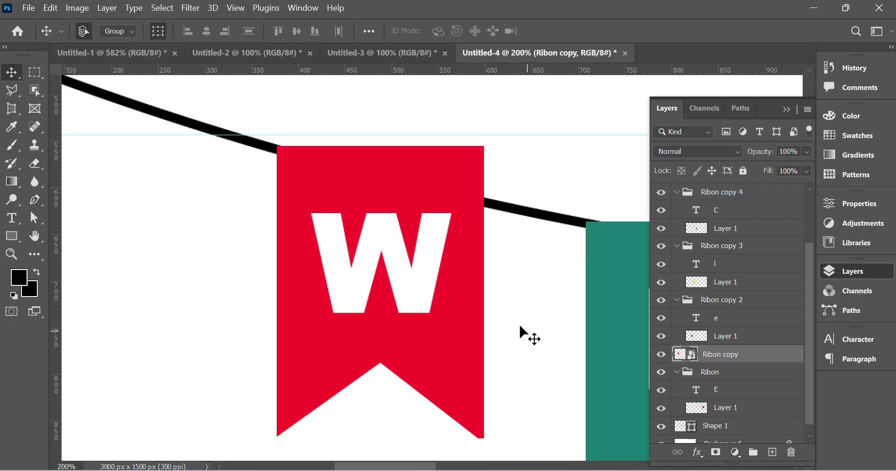
- Try rotating the W flag clockwise by about 4.62° with Free Transform, and undo the rotation
{"action": "left_click", "coordinate": [443, 240]}
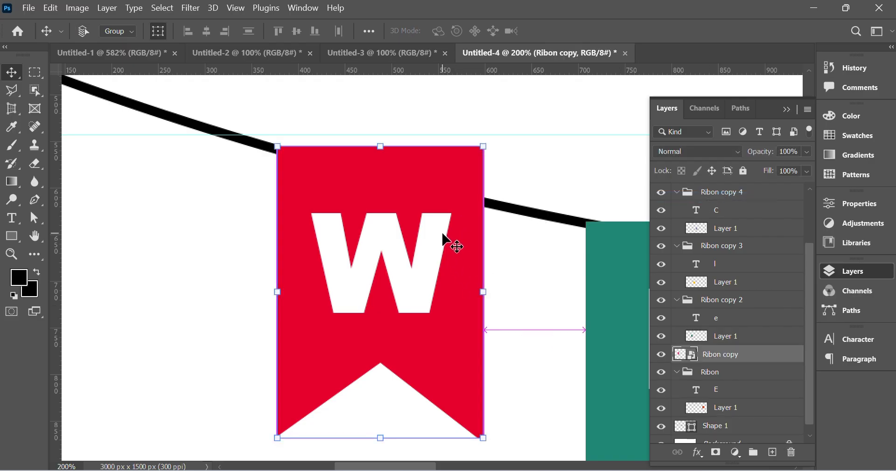
{"action": "key", "text": "ctrl+t"}
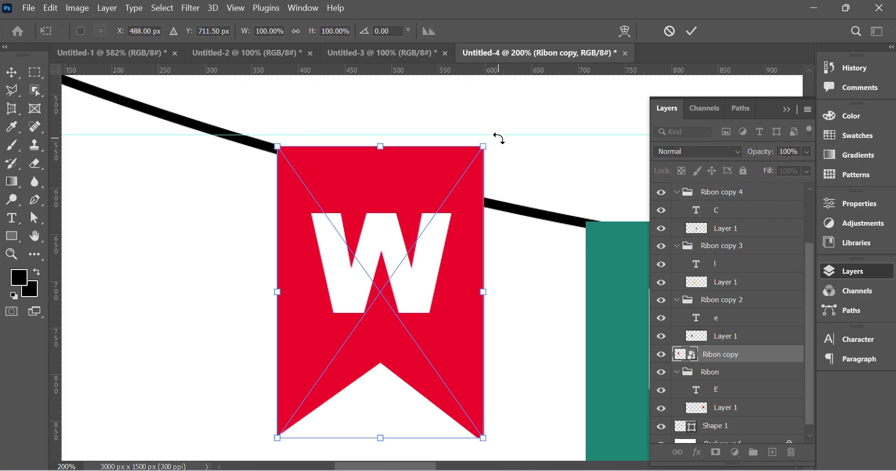
{"action": "left_click_drag", "start_coordinate": [498, 139], "coordinate": [499, 166]}
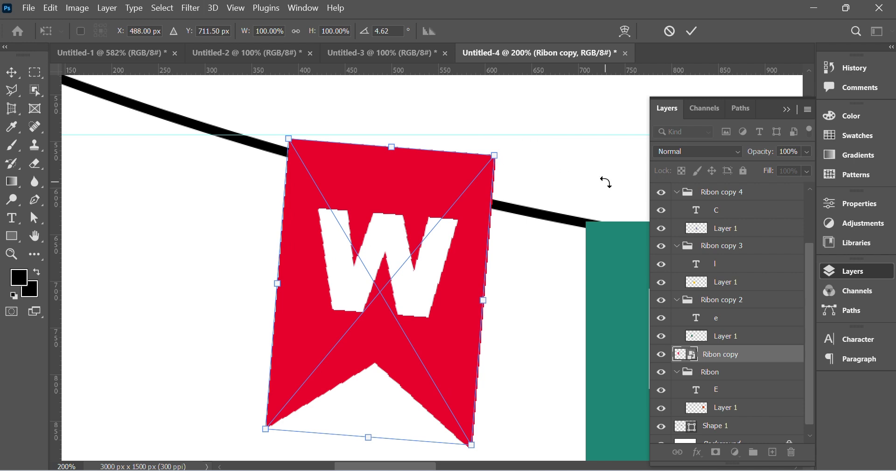
{"action": "key", "text": "ctrl+z"}
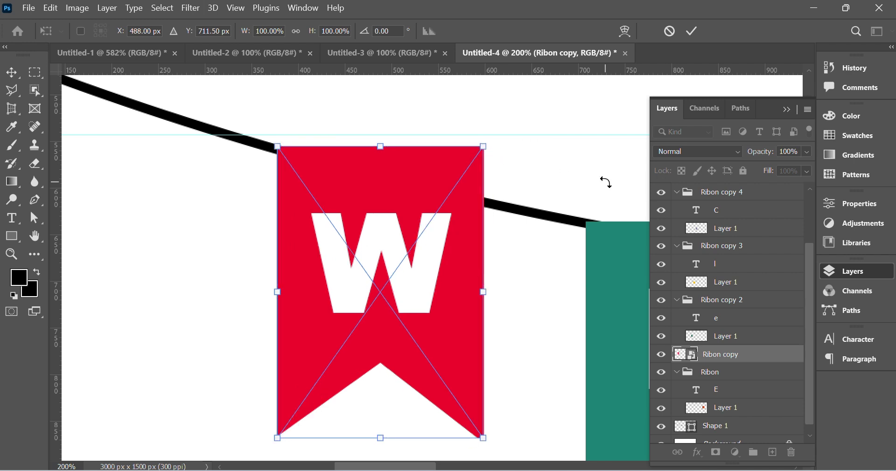
- Leave the W flag's transform, undo its smart object conversion and reselect the restored Ribon copy group
{"action": "right_click", "coordinate": [382, 296]}
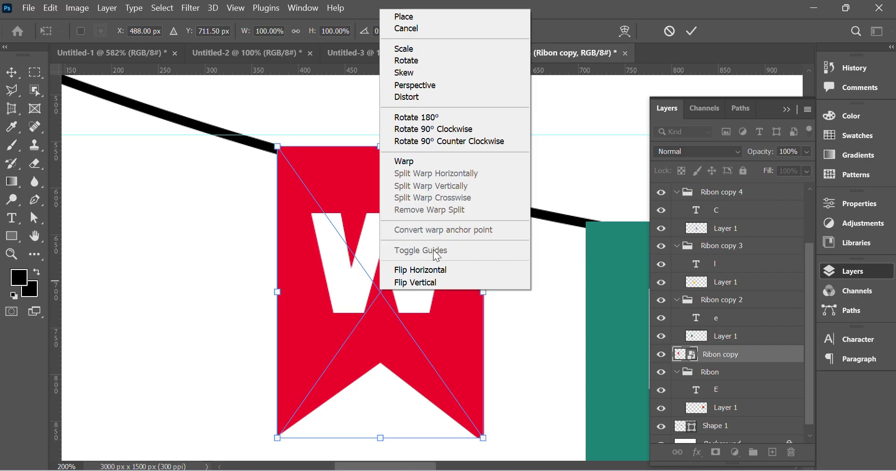
{"action": "left_click", "coordinate": [709, 345]}
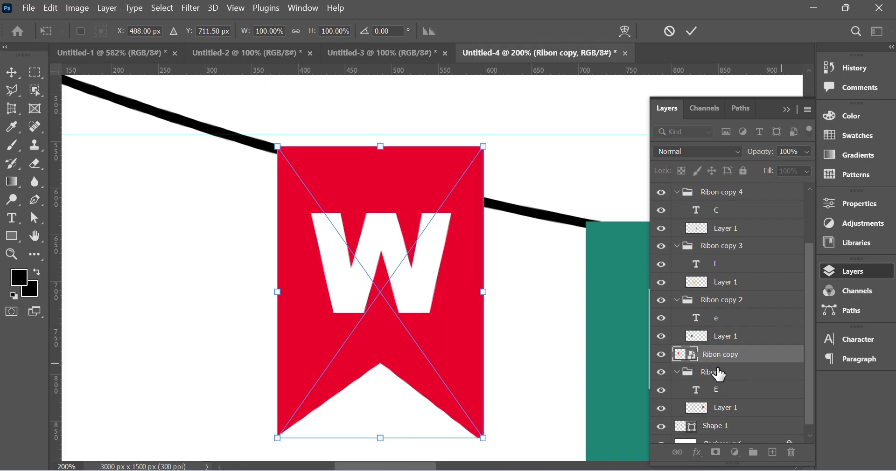
{"action": "key", "text": "Return"}
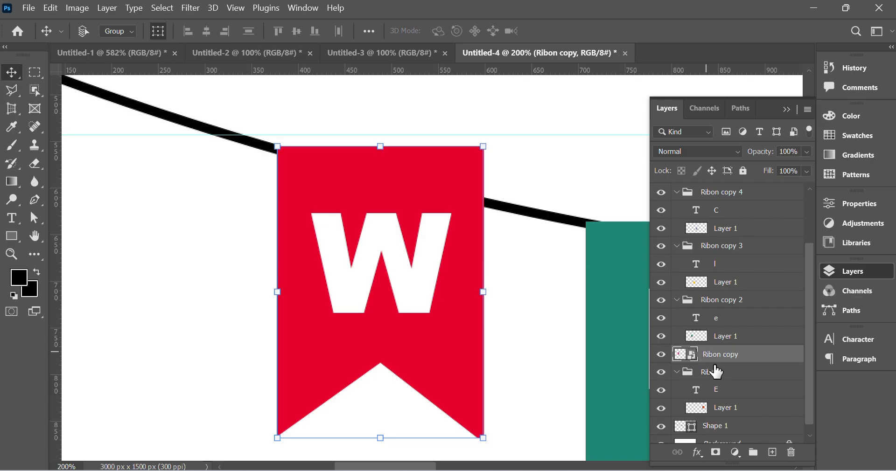
{"action": "key", "text": "ctrl+z"}
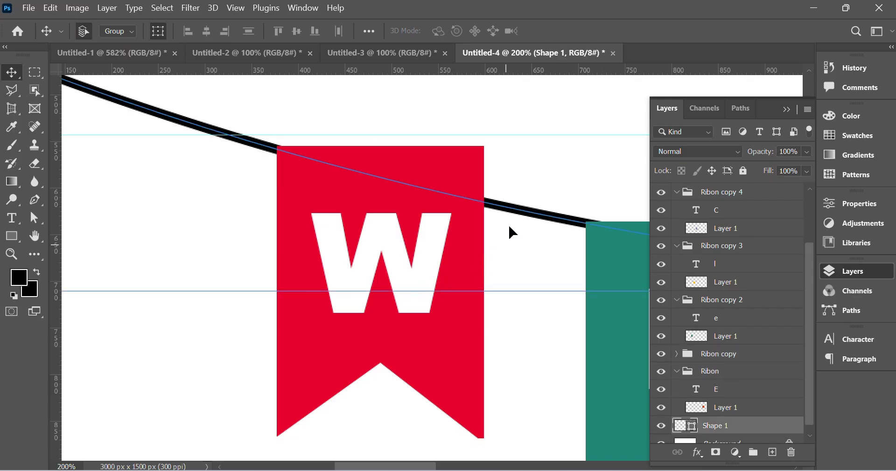
{"action": "left_click", "coordinate": [523, 381]}
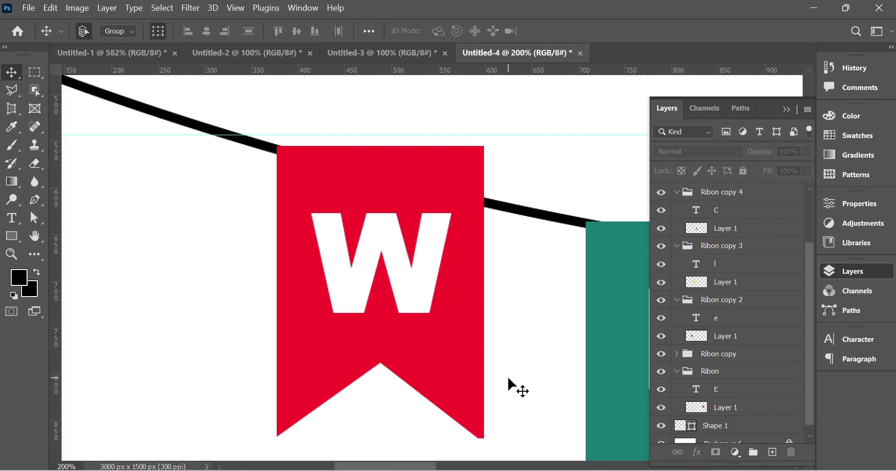
{"action": "left_click", "coordinate": [429, 301]}
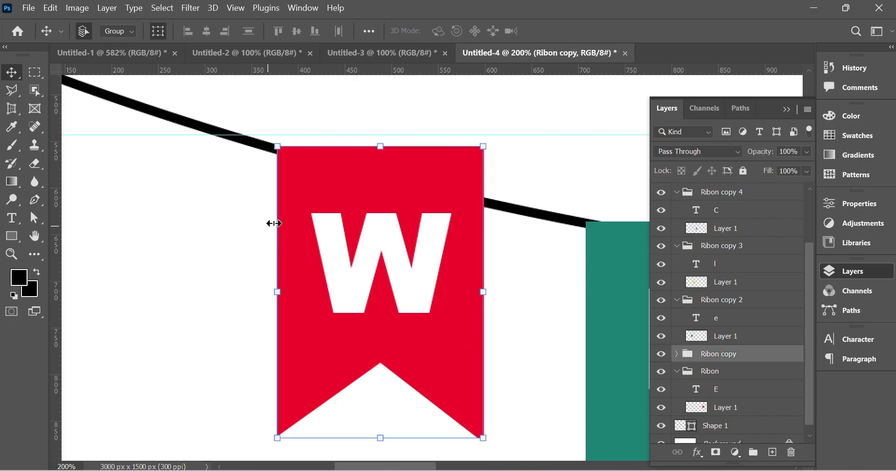
{"action": "left_click", "coordinate": [16, 126]}
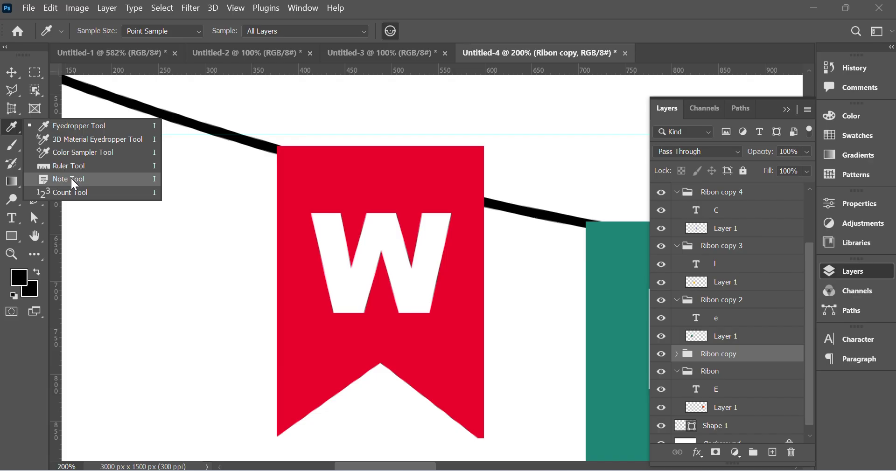
{"action": "left_click", "coordinate": [14, 127]}
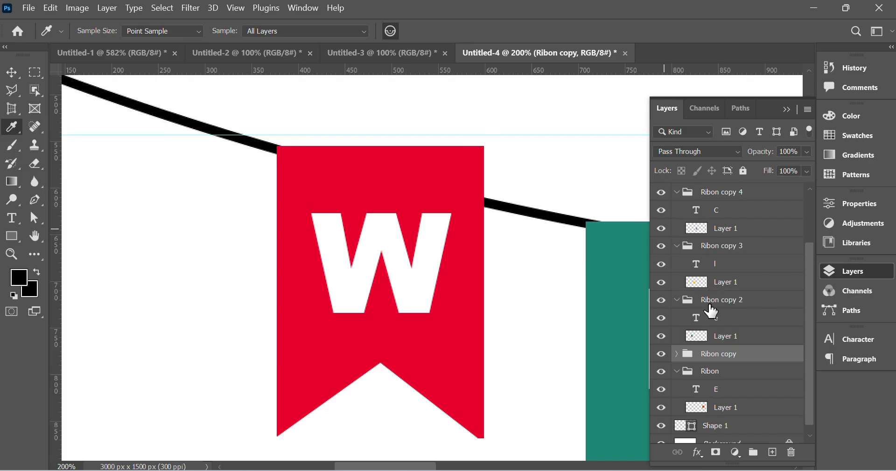
- Collapse the remaining expanded ribbon groups in the layer list: Ribon copy 2 through Ribon copy 5, and Ribon
{"action": "left_click", "coordinate": [676, 192]}
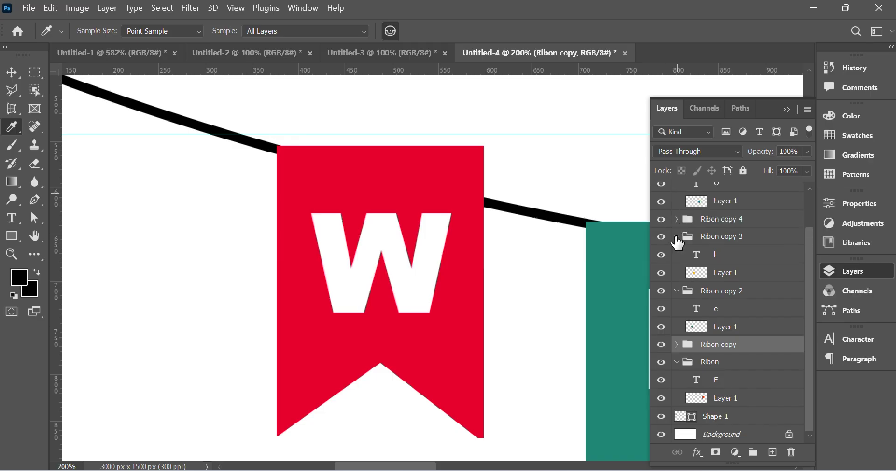
{"action": "left_click", "coordinate": [677, 237]}
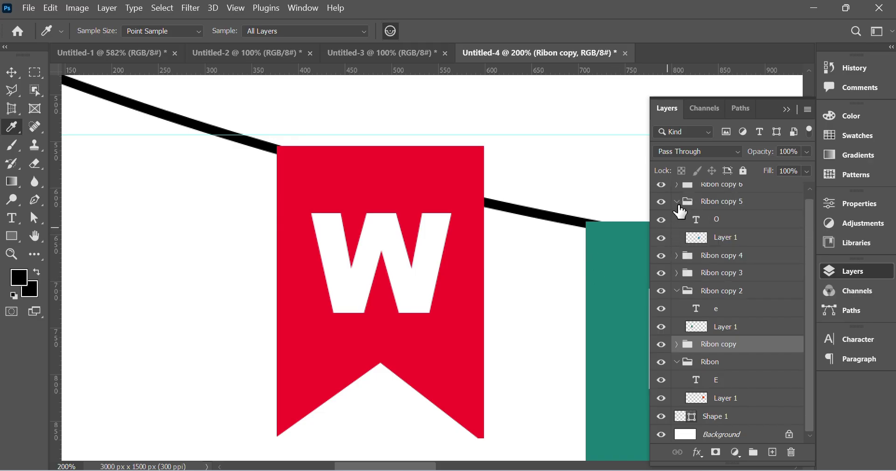
{"action": "left_click", "coordinate": [676, 260]}
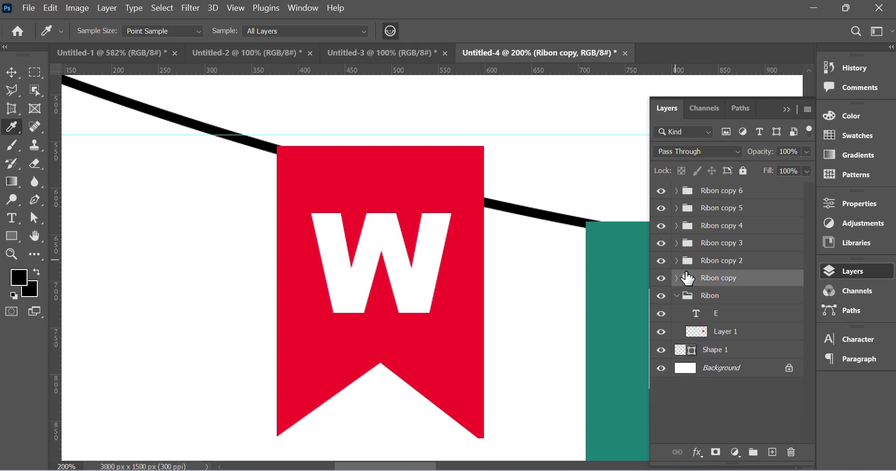
{"action": "left_click", "coordinate": [677, 296]}
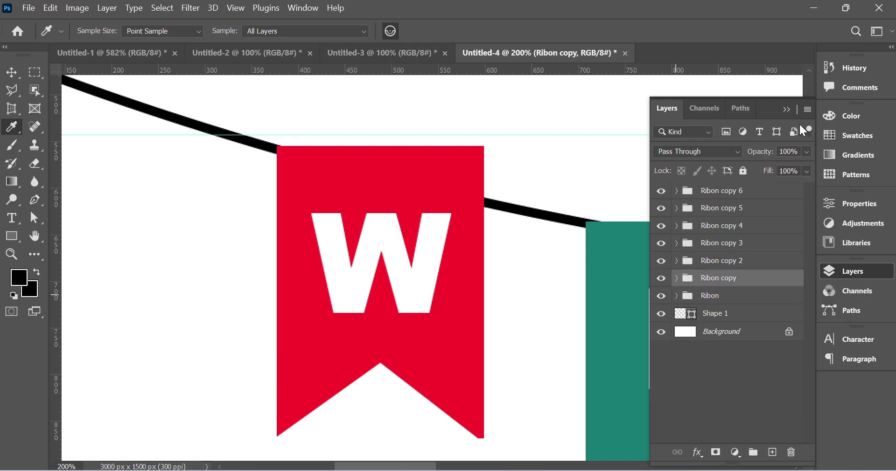
{"action": "left_click", "coordinate": [789, 109]}
{"action": "scroll", "coordinate": [576, 168], "scroll_direction": "right", "scroll_amount": 5}
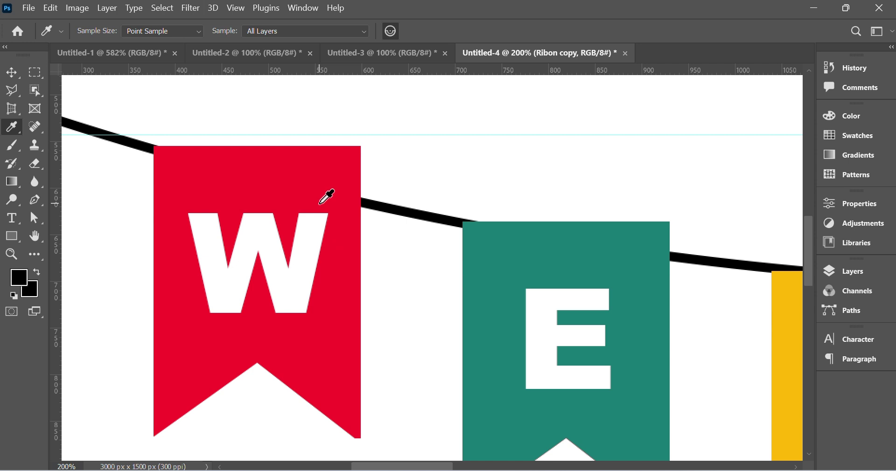
{"action": "key", "text": "v"}
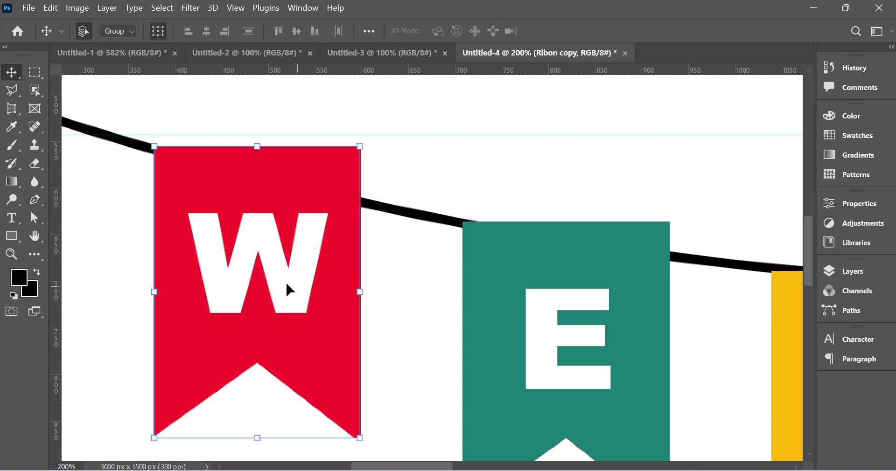
{"action": "left_click", "coordinate": [31, 72]}
{"action": "scroll", "coordinate": [401, 330], "scroll_direction": "down", "scroll_amount": 3}
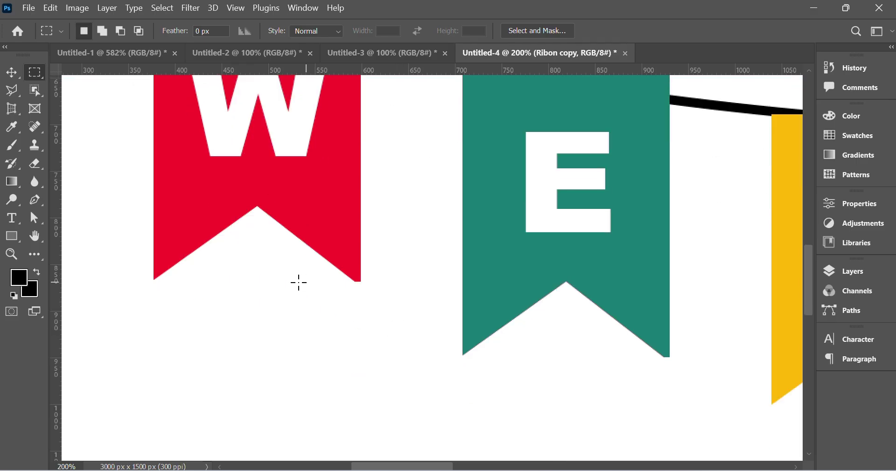
{"action": "left_click", "coordinate": [854, 281]}
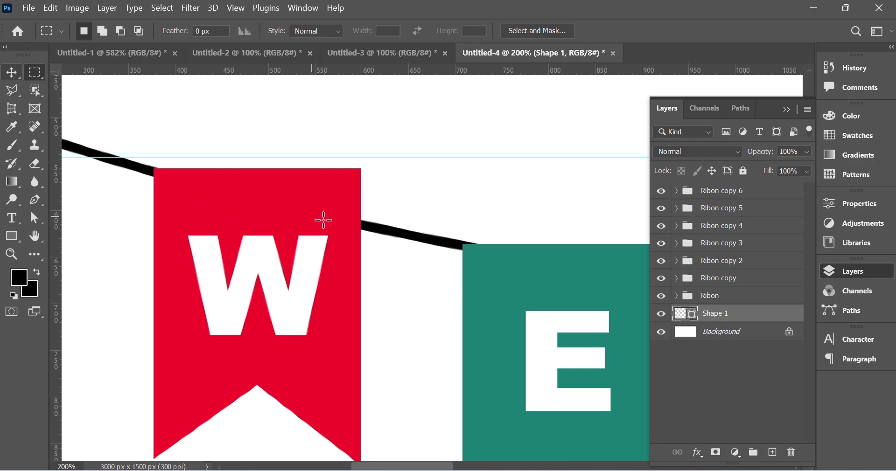
{"action": "key", "text": "ctrl"}
{"action": "key", "text": "ctrl+minus"}
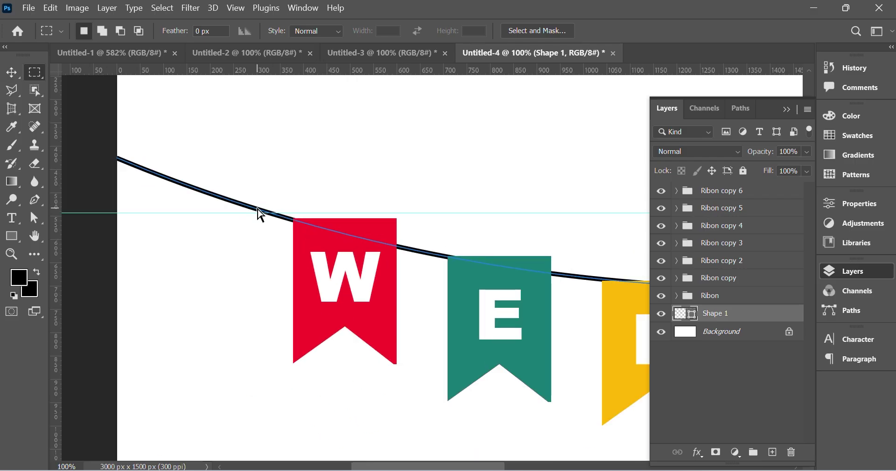
- Rotate the red W flag clockwise by about 13° so its upper edge follows the slope of the string
{"action": "left_click", "coordinate": [20, 74]}
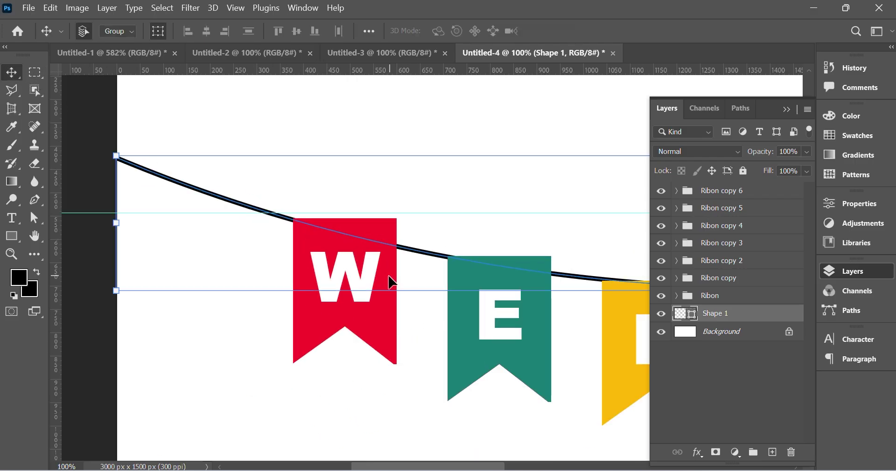
{"action": "left_click", "coordinate": [387, 329]}
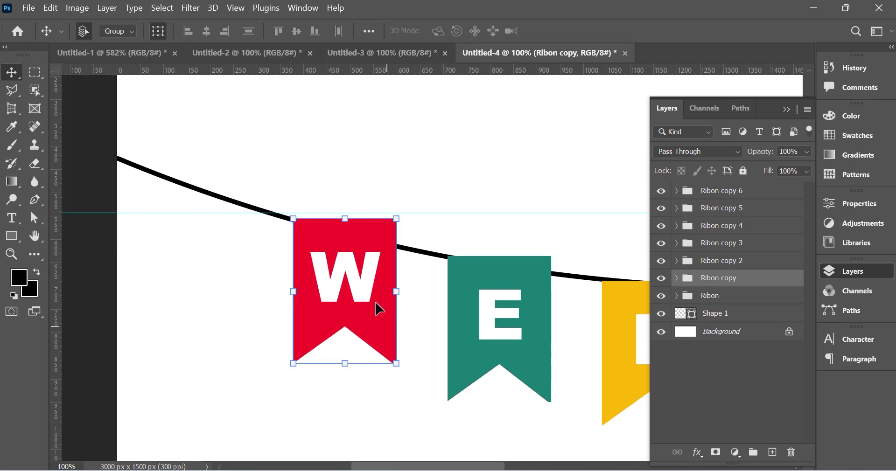
{"action": "left_click_drag", "start_coordinate": [408, 214], "coordinate": [429, 61]}
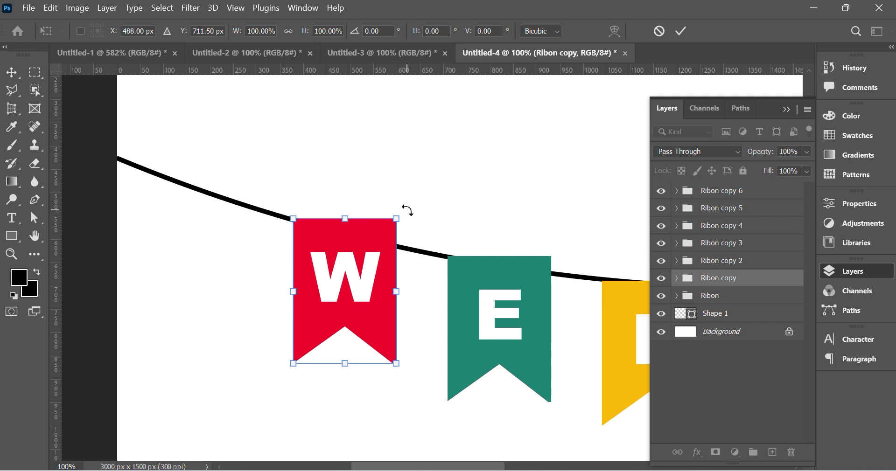
{"action": "left_click_drag", "start_coordinate": [406, 210], "coordinate": [419, 231]}
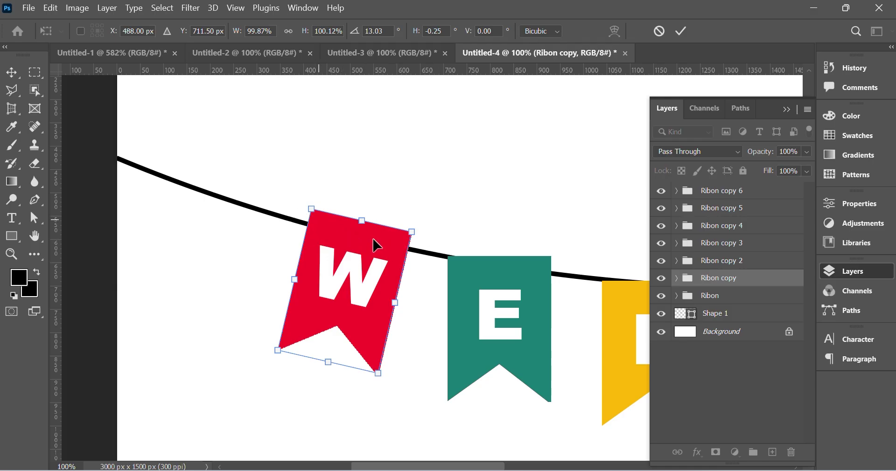
{"action": "scroll", "coordinate": [510, 299], "scroll_direction": "right", "scroll_amount": 5}
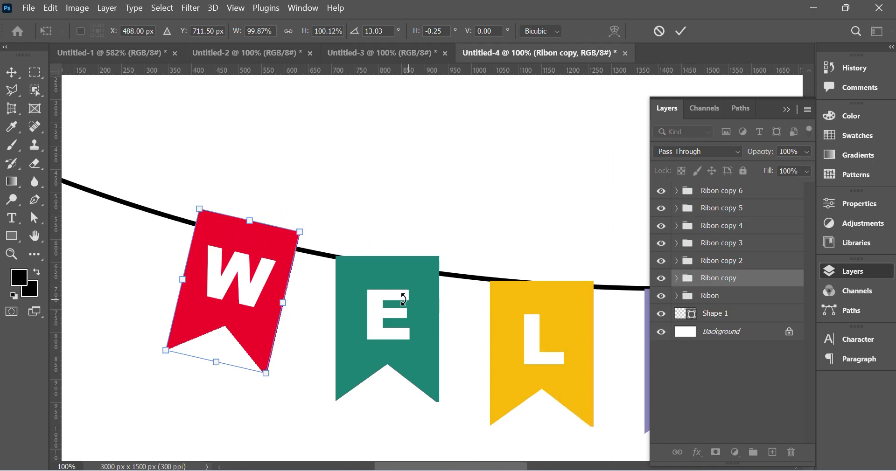
{"action": "scroll", "coordinate": [389, 294], "scroll_direction": "right", "scroll_amount": 1}
{"action": "scroll", "coordinate": [381, 280], "scroll_direction": "right", "scroll_amount": 1}
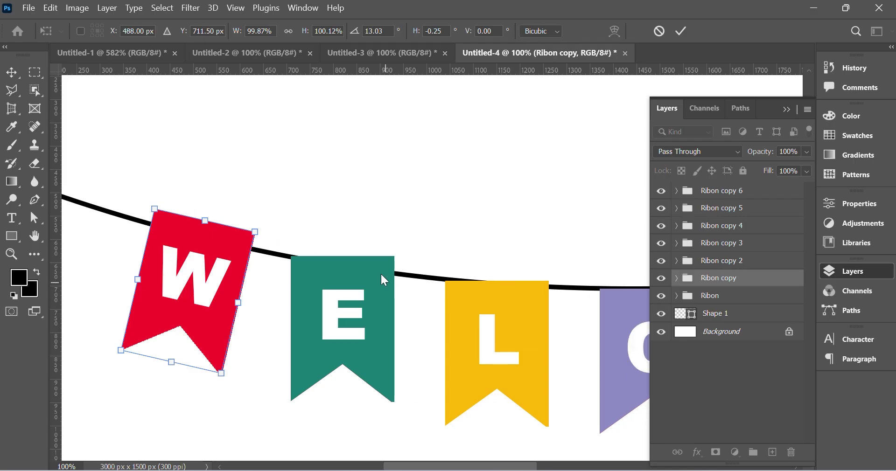
{"action": "scroll", "coordinate": [375, 273], "scroll_direction": "right", "scroll_amount": 1}
{"action": "scroll", "coordinate": [362, 283], "scroll_direction": "right", "scroll_amount": 2}
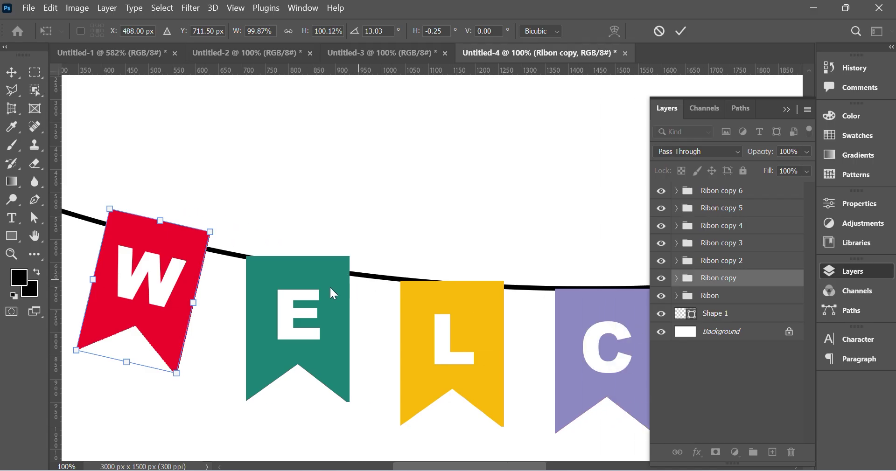
{"action": "scroll", "coordinate": [294, 286], "scroll_direction": "right", "scroll_amount": 2}
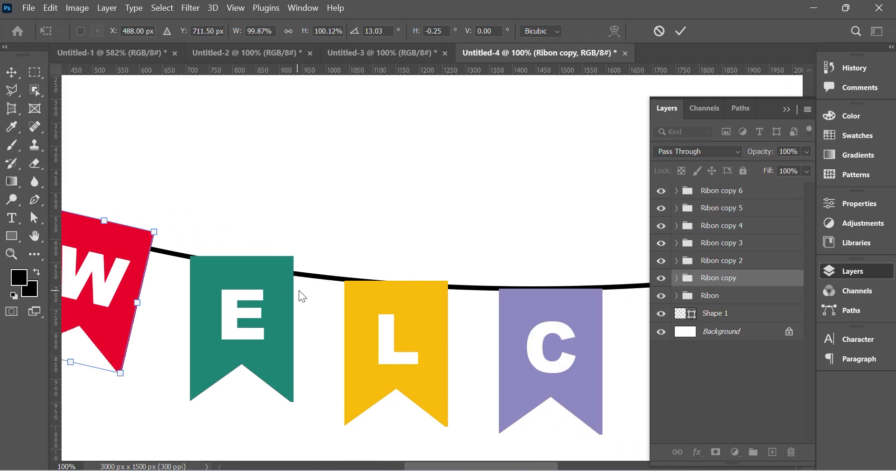
{"action": "key", "text": "Return"}
- Rotate the teal E flag clockwise by about 8° to follow the string
{"action": "scroll", "coordinate": [276, 331], "scroll_direction": "left", "scroll_amount": 5}
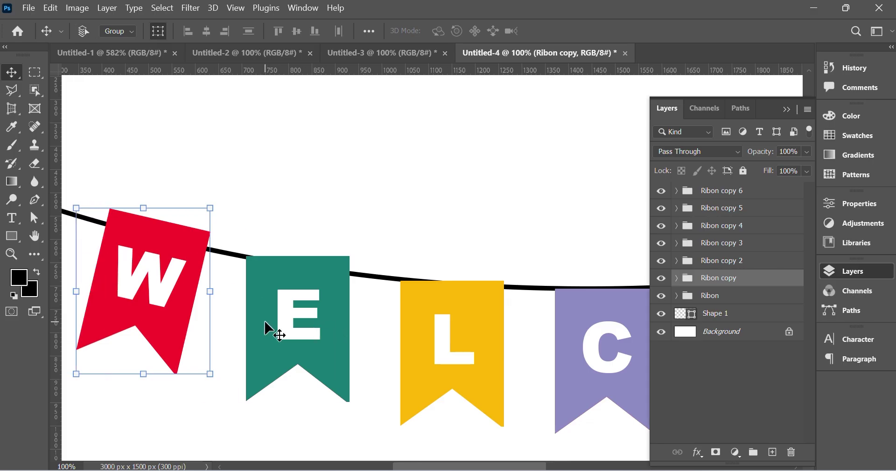
{"action": "left_click", "coordinate": [368, 290]}
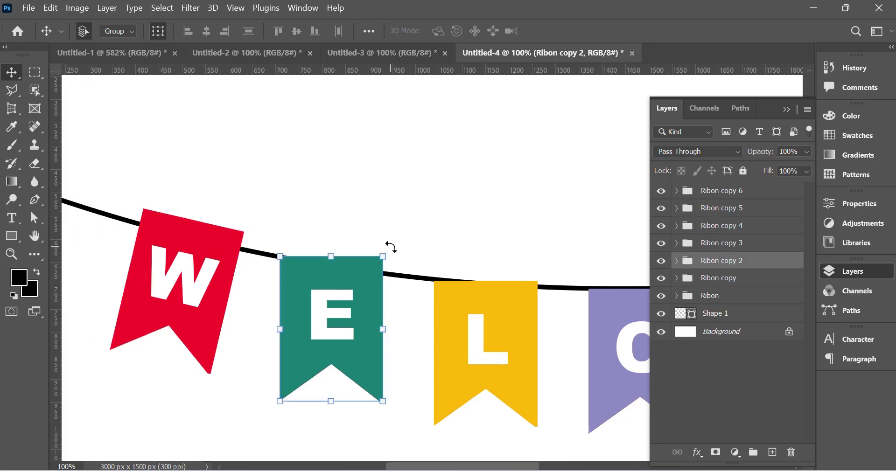
{"action": "left_click_drag", "start_coordinate": [391, 247], "coordinate": [410, 247]}
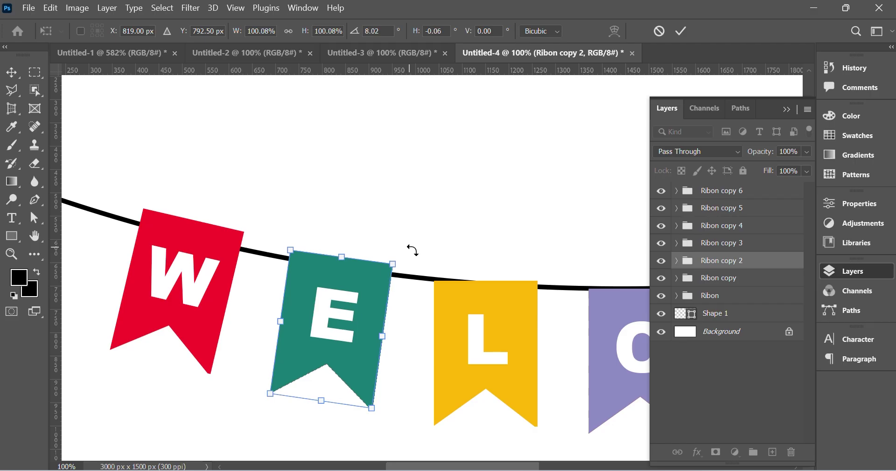
{"action": "key", "text": "Return"}
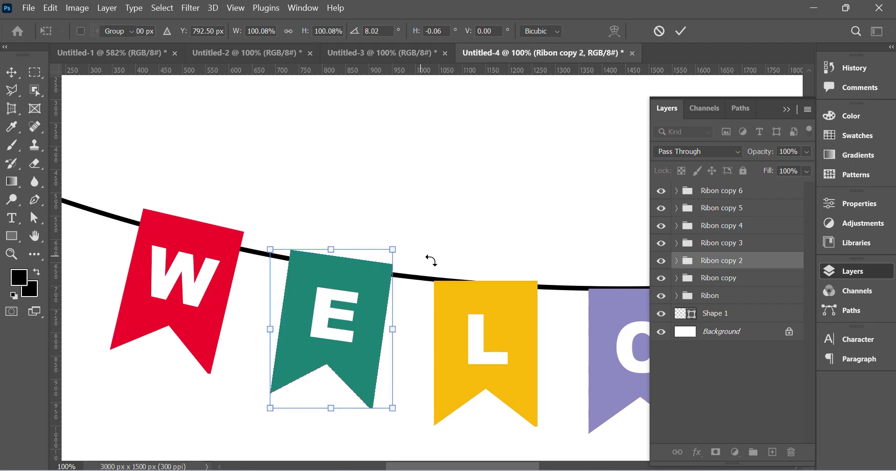
- Rotate the yellow L flag slightly clockwise so its upper edge lies along the string
{"action": "left_click", "coordinate": [536, 299], "text": "ctrl"}
{"action": "left_click", "coordinate": [536, 299], "text": "ctrl"}
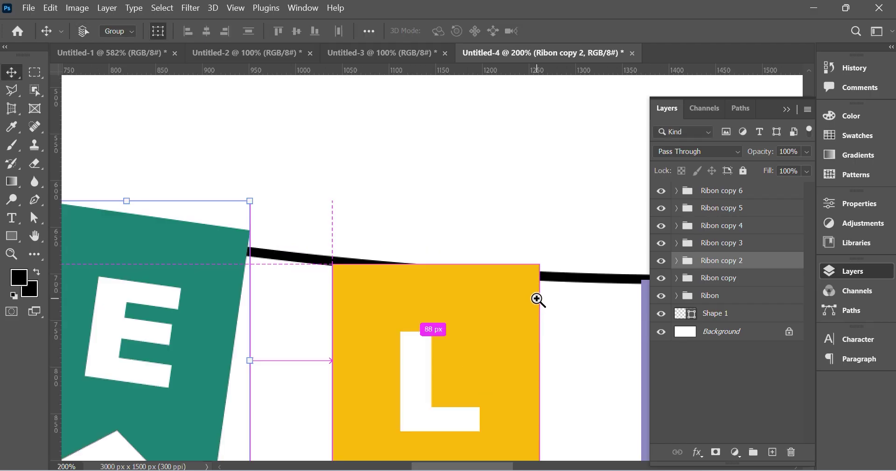
{"action": "left_click", "coordinate": [505, 294]}
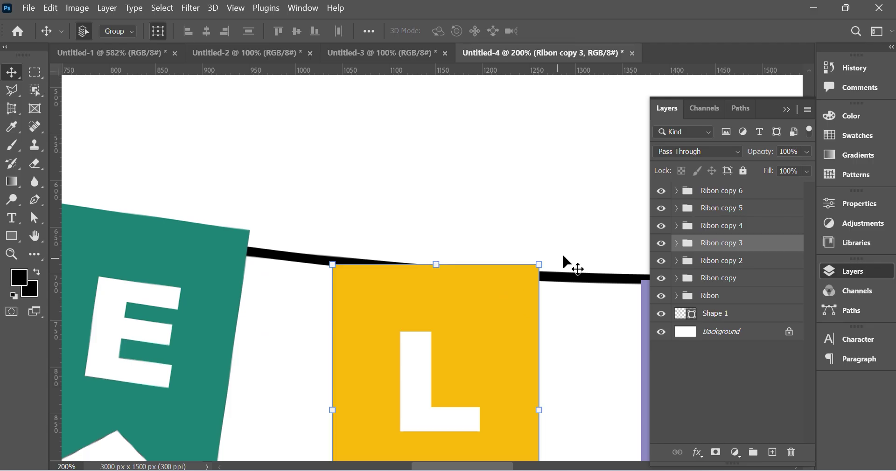
{"action": "left_click_drag", "start_coordinate": [550, 255], "coordinate": [558, 262]}
{"action": "key", "text": "Return"}
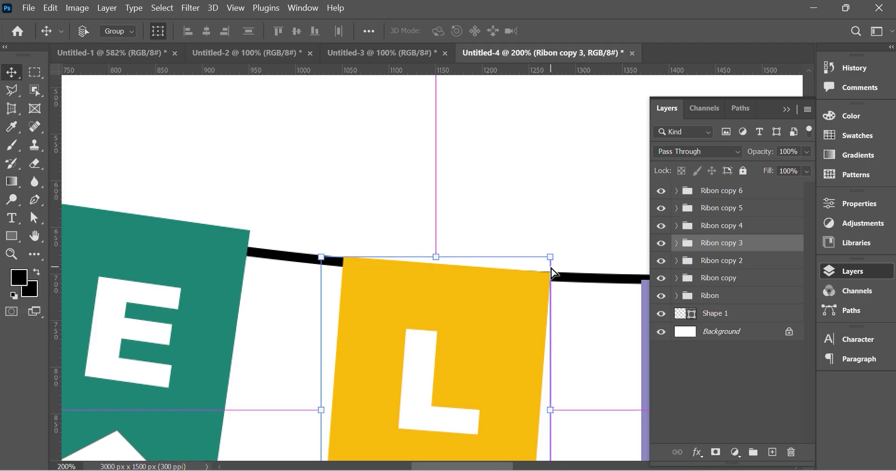
- Rotate the blue O flag counterclockwise by about 5.9° to follow the rising side of the string
{"action": "scroll", "coordinate": [554, 272], "scroll_direction": "down", "scroll_amount": 3}
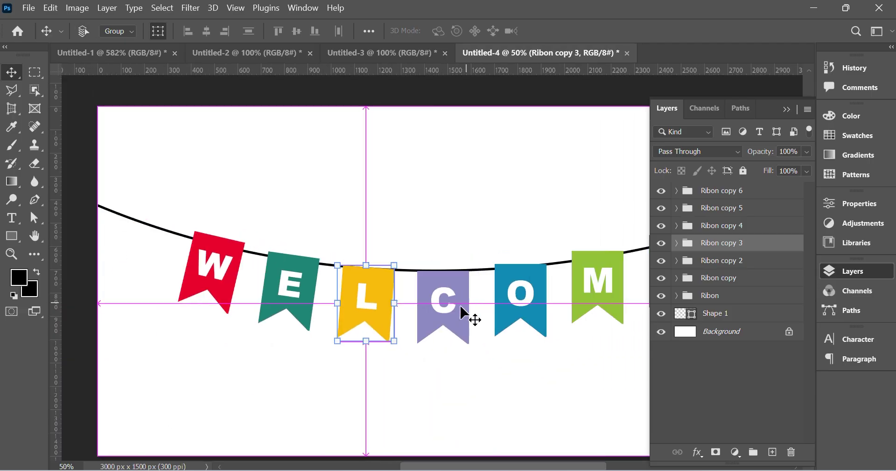
{"action": "scroll", "coordinate": [460, 304], "scroll_direction": "right", "scroll_amount": 2}
{"action": "scroll", "coordinate": [407, 275], "scroll_direction": "right", "scroll_amount": 1}
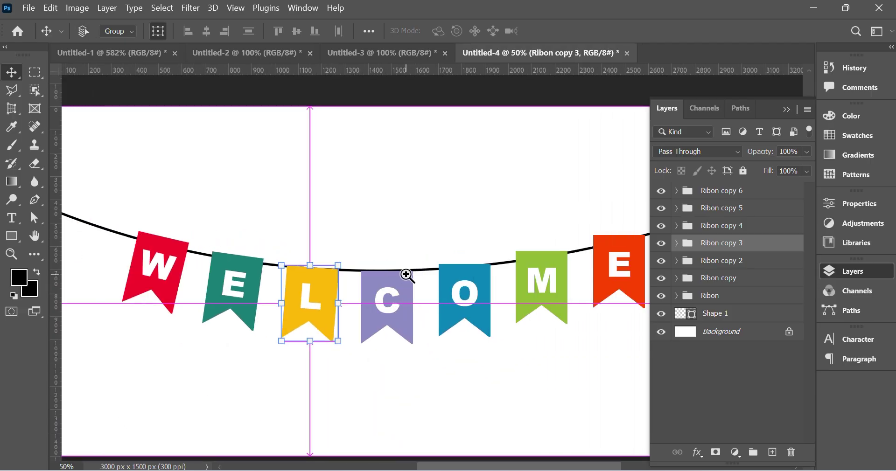
{"action": "scroll", "coordinate": [407, 276], "scroll_direction": "up", "scroll_amount": 1}
{"action": "scroll", "coordinate": [503, 299], "scroll_direction": "right", "scroll_amount": 3}
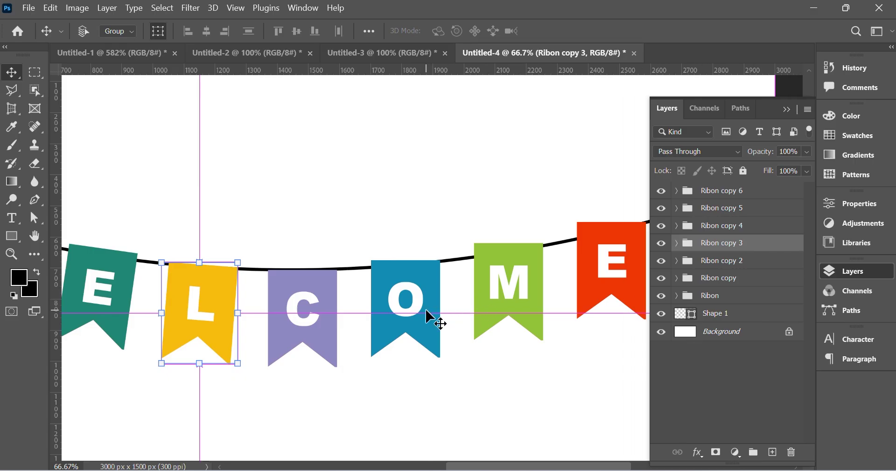
{"action": "left_click_drag", "start_coordinate": [417, 368], "coordinate": [334, 250]}
{"action": "left_click", "coordinate": [336, 246]}
{"action": "key", "text": "Return"}
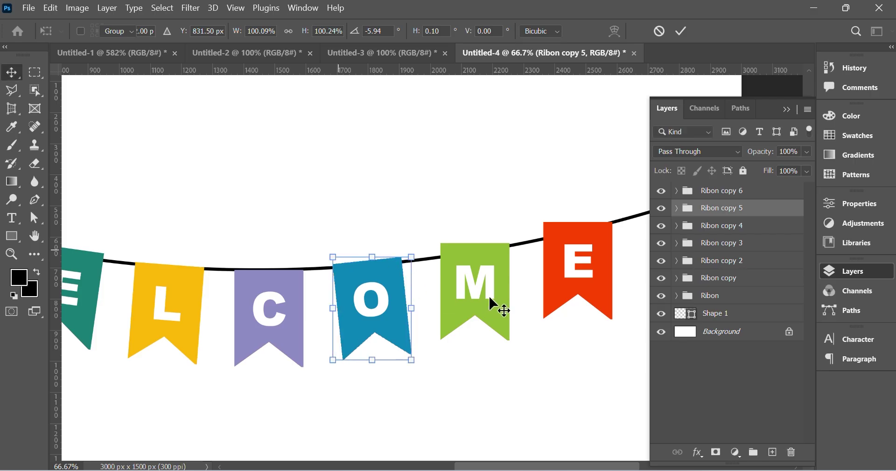
- Rotate the green M flag counterclockwise until its upper edge follows the string
{"action": "left_click", "coordinate": [502, 287]}
{"action": "key", "text": "ctrl+t"}
{"action": "left_click_drag", "start_coordinate": [520, 232], "coordinate": [511, 227]}
{"action": "key", "text": "Return"}
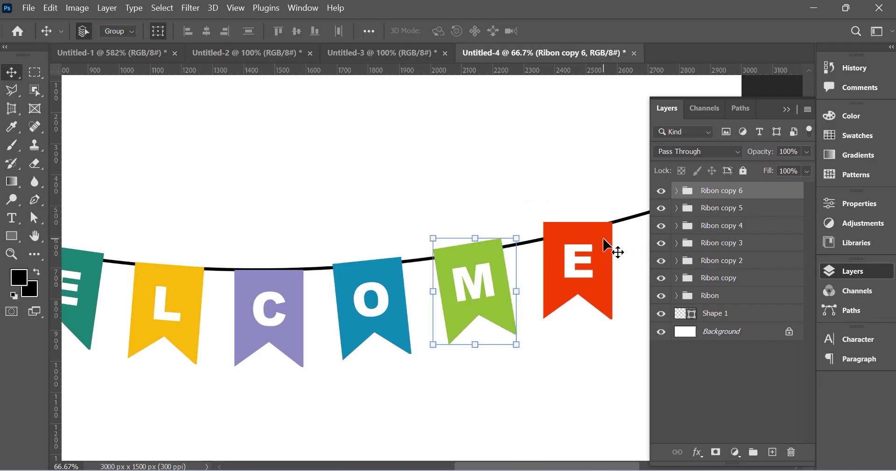
- Rotate the orange-red E flag at the end of the word counterclockwise to match the string, and deselect it
{"action": "left_click", "coordinate": [607, 245]}
{"action": "left_click_drag", "start_coordinate": [624, 214], "coordinate": [604, 214]}
{"action": "key", "text": "Return"}
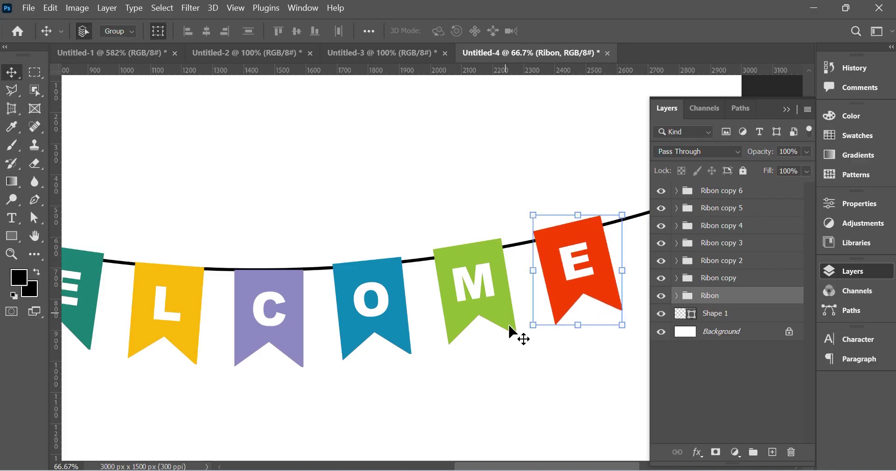
{"action": "left_click", "coordinate": [540, 374]}
- Select the red W flag and the orange-red E flag at the two ends of the banner together
{"action": "scroll", "coordinate": [483, 363], "scroll_direction": "left", "scroll_amount": 5}
{"action": "key", "text": "ctrl+minus"}
{"action": "key", "text": "ctrl+minus"}
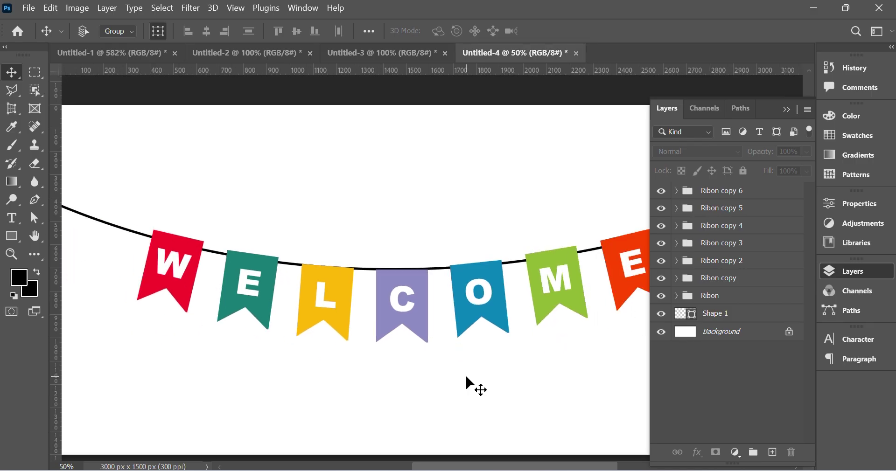
{"action": "scroll", "coordinate": [378, 245], "scroll_direction": "up", "scroll_amount": 1}
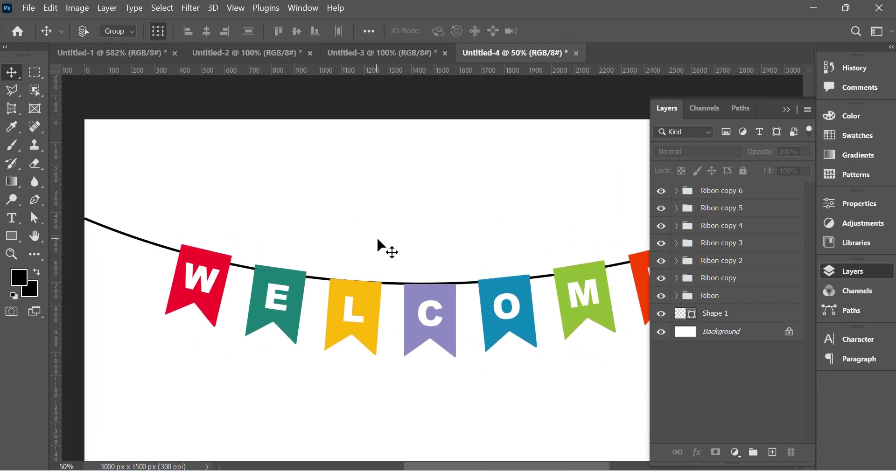
{"action": "left_click", "coordinate": [218, 271]}
{"action": "scroll", "coordinate": [429, 368], "scroll_direction": "right", "scroll_amount": 3}
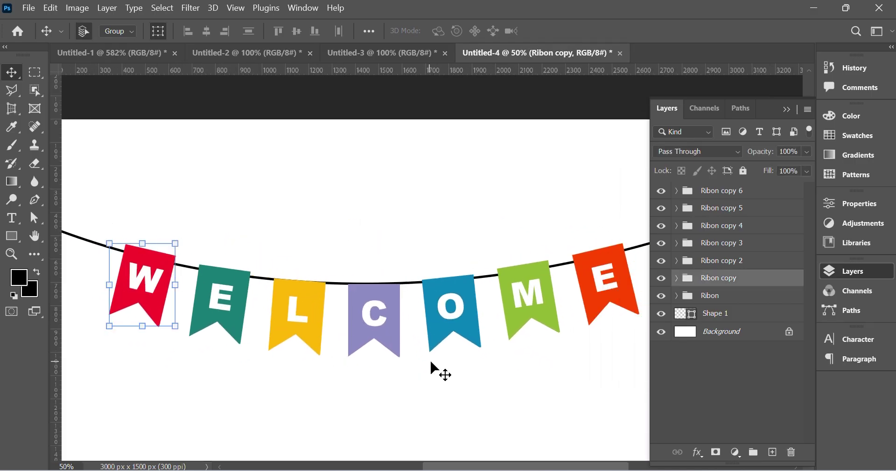
{"action": "left_click", "coordinate": [603, 288], "text": "shift"}
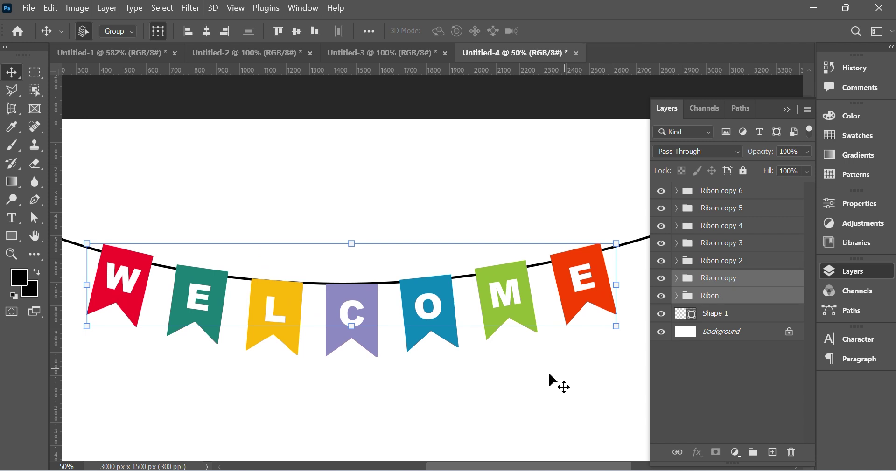
{"action": "scroll", "coordinate": [546, 372], "scroll_direction": "left", "scroll_amount": 1}
{"action": "scroll", "coordinate": [547, 375], "scroll_direction": "down", "scroll_amount": 2}
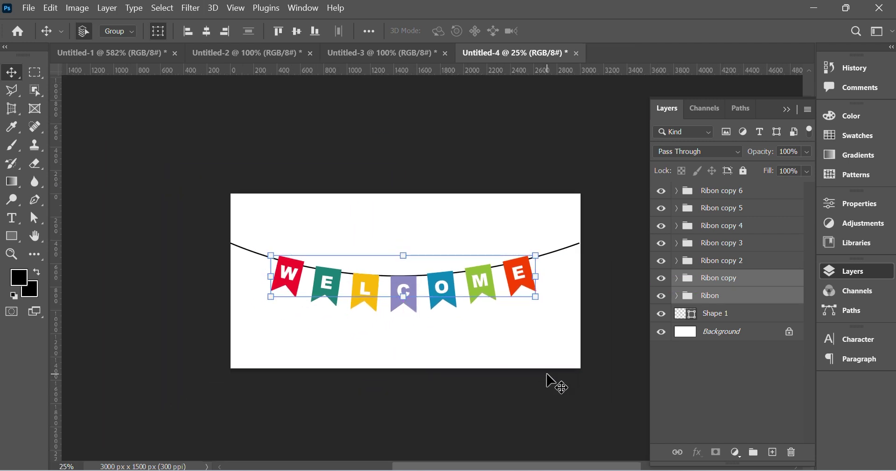
- Nudge the selected red W and orange-red E flags down slightly onto the string and deselect them
{"action": "key", "text": "shift+Down"}
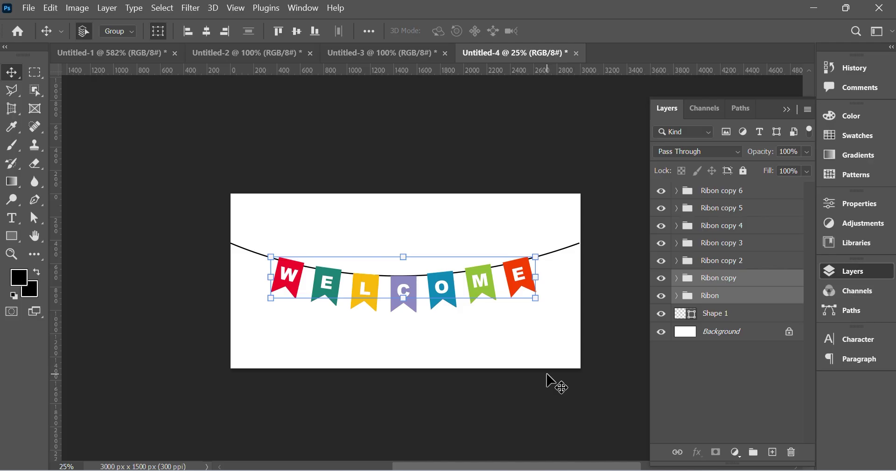
{"action": "left_click", "coordinate": [515, 329]}
- Align the top edges of the teal E and green M flags with each other
{"action": "scroll", "coordinate": [467, 322], "scroll_direction": "up", "scroll_amount": 1}
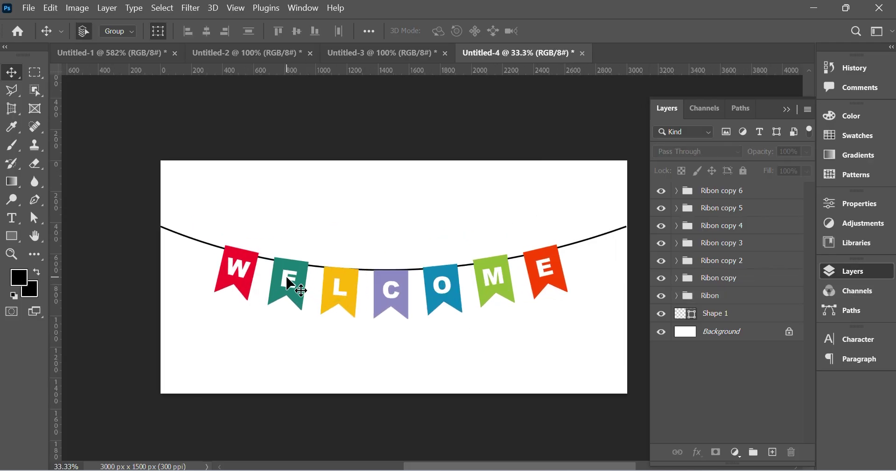
{"action": "left_click", "coordinate": [290, 282]}
{"action": "left_click", "coordinate": [502, 275], "text": "shift"}
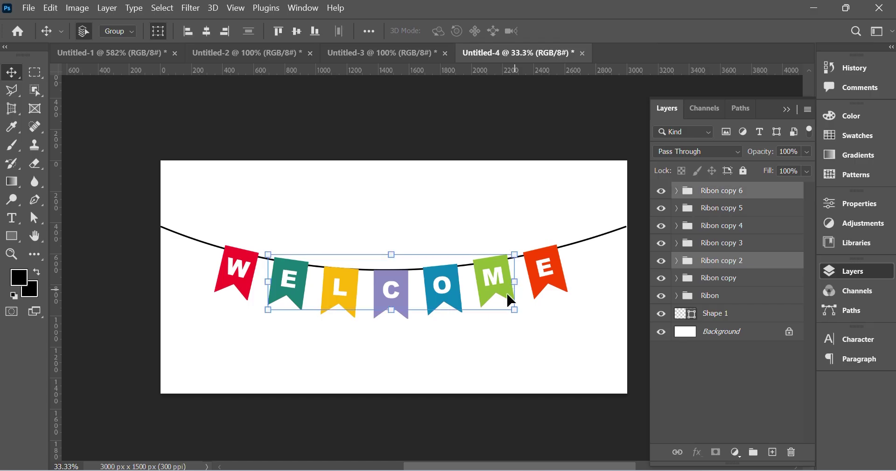
{"action": "left_click", "coordinate": [454, 282], "text": "ctrl"}
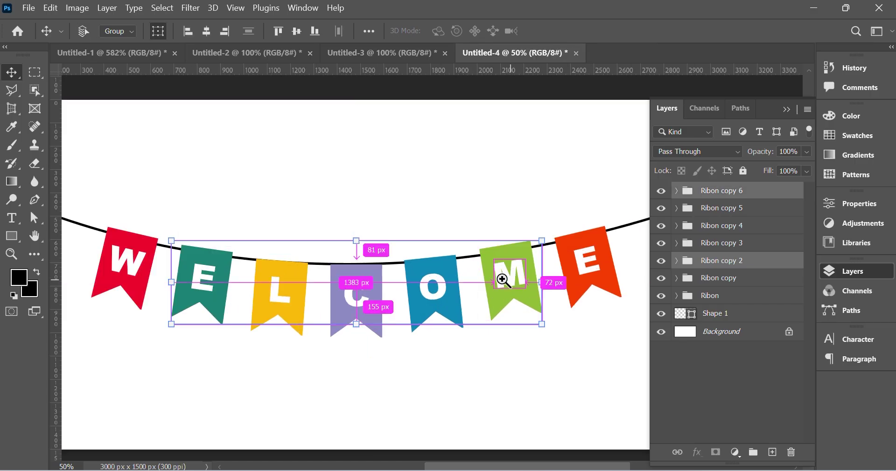
{"action": "scroll", "coordinate": [537, 280], "scroll_direction": "up", "scroll_amount": 1}
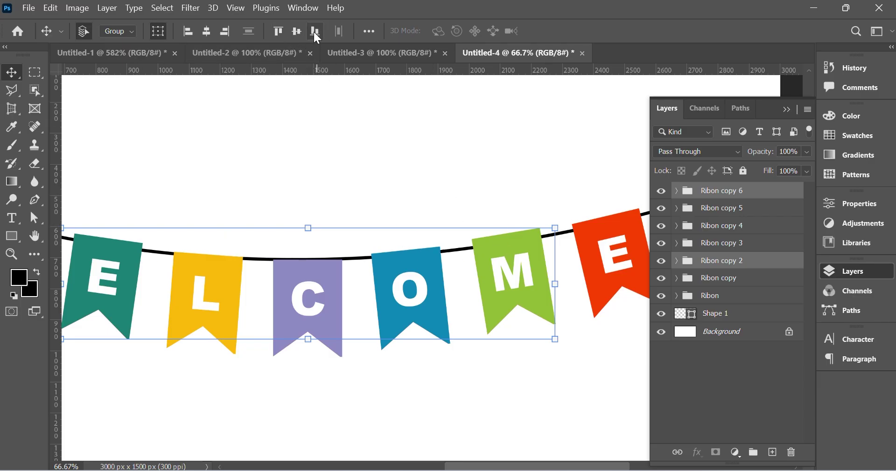
{"action": "left_click", "coordinate": [276, 29]}
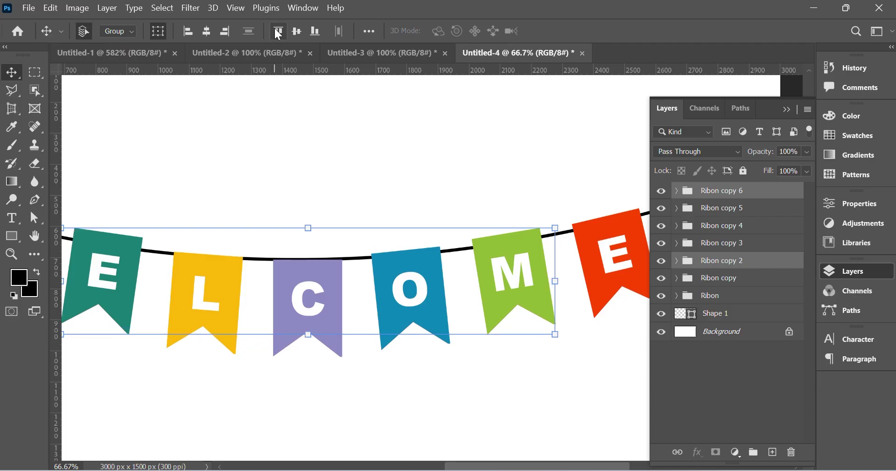
- Nudge the aligned teal E and green M flags down slightly so they hang closer to the string
{"action": "key", "text": "Down"}
{"action": "key", "text": "Down"}
{"action": "key", "text": "Down"}
{"action": "key", "text": "Down"}
{"action": "key", "text": "Down"}
{"action": "key", "text": "Down"}
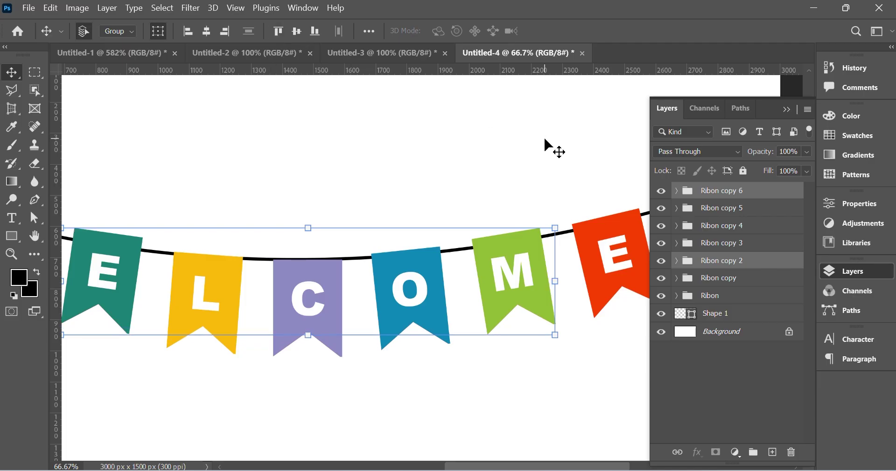
{"action": "key", "text": "Down"}
{"action": "key", "text": "Down"}
{"action": "key", "text": "Down"}
{"action": "key", "text": "Down"}
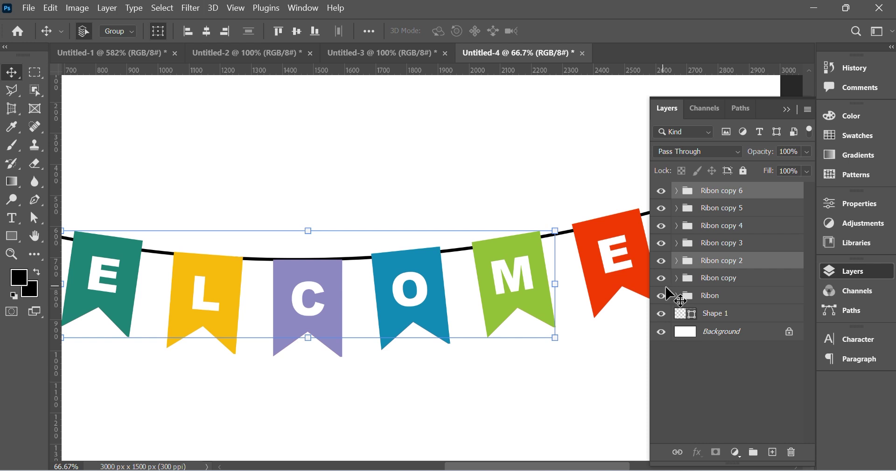
- Align the top edges of the yellow L and blue O flags and nudge the pair so their upper edges overlap the string
{"action": "left_click", "coordinate": [426, 281]}
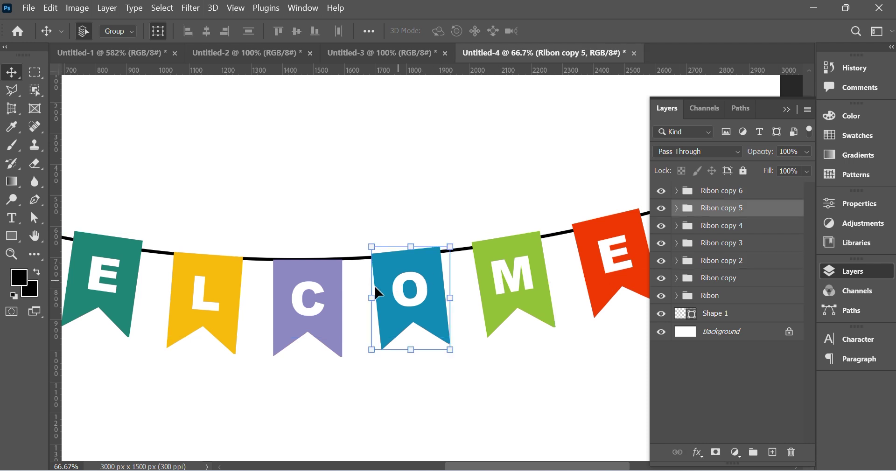
{"action": "left_click", "coordinate": [310, 294], "text": "shift"}
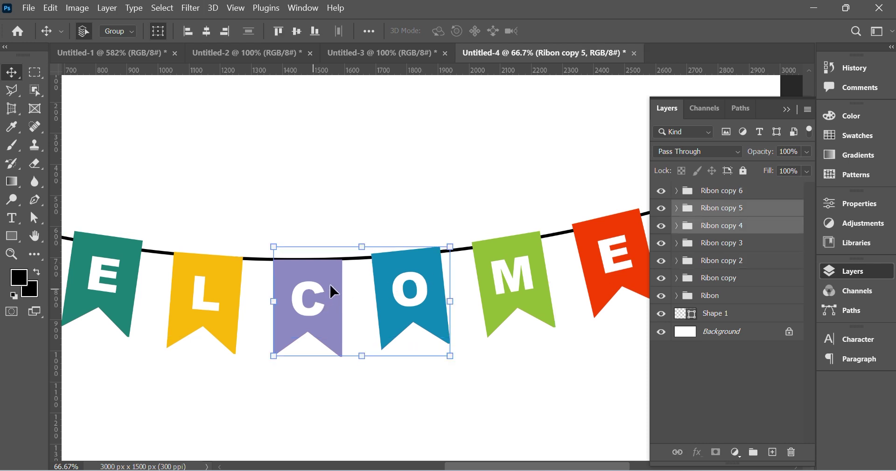
{"action": "left_click", "coordinate": [322, 284], "text": "shift"}
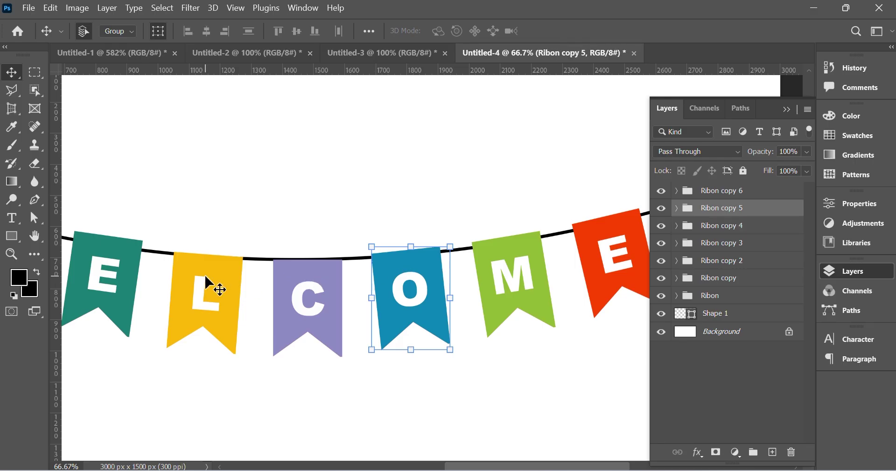
{"action": "left_click", "coordinate": [205, 272], "text": "shift"}
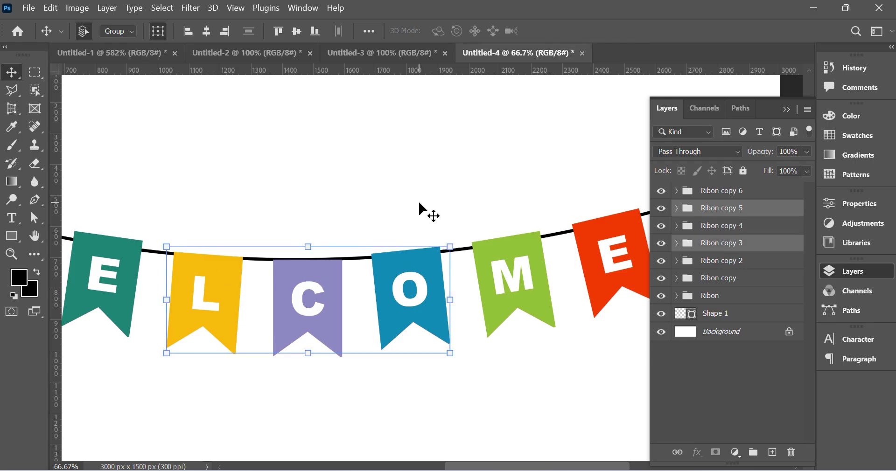
{"action": "key", "text": "shift+Up"}
{"action": "key", "text": "shift+Up"}
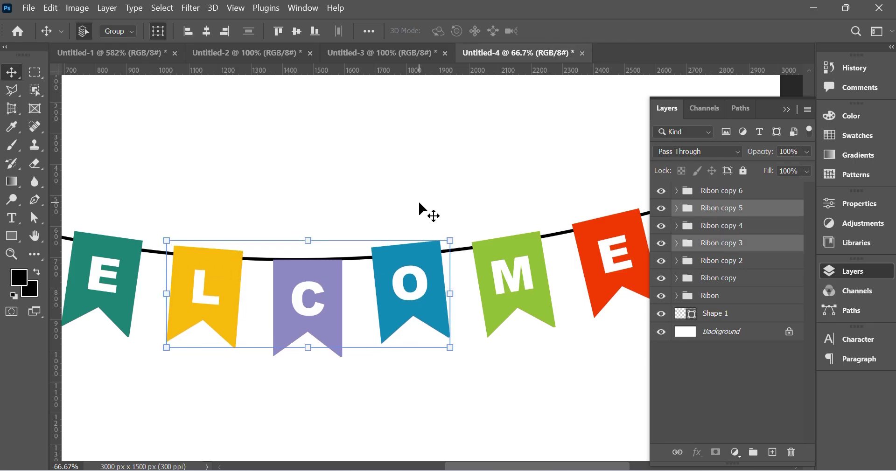
{"action": "left_click", "coordinate": [283, 32]}
{"action": "key", "text": "shift+Down"}
{"action": "key", "text": "shift+Down"}
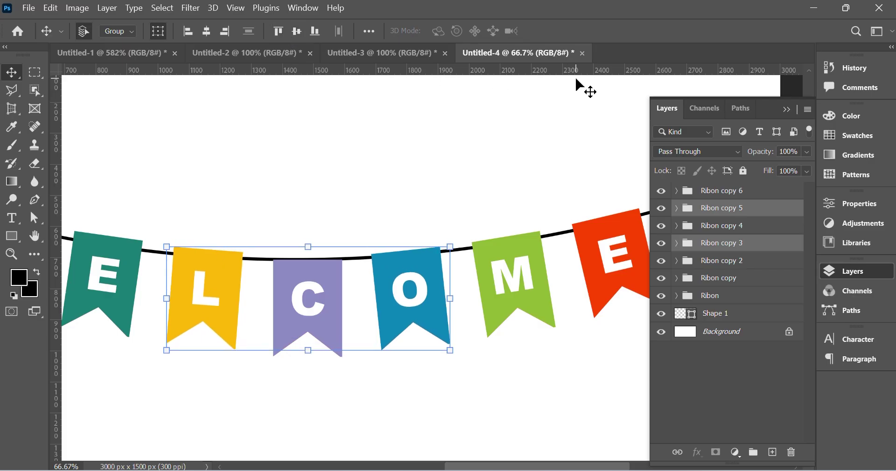
{"action": "key", "text": "Up"}
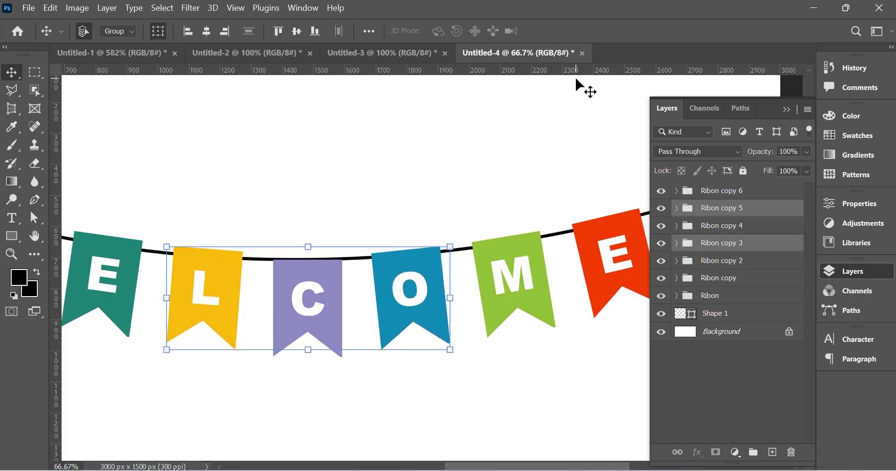
- Nudge the purple C flag up until its upper edge overlaps the string, and deselect it
{"action": "left_click", "coordinate": [330, 272]}
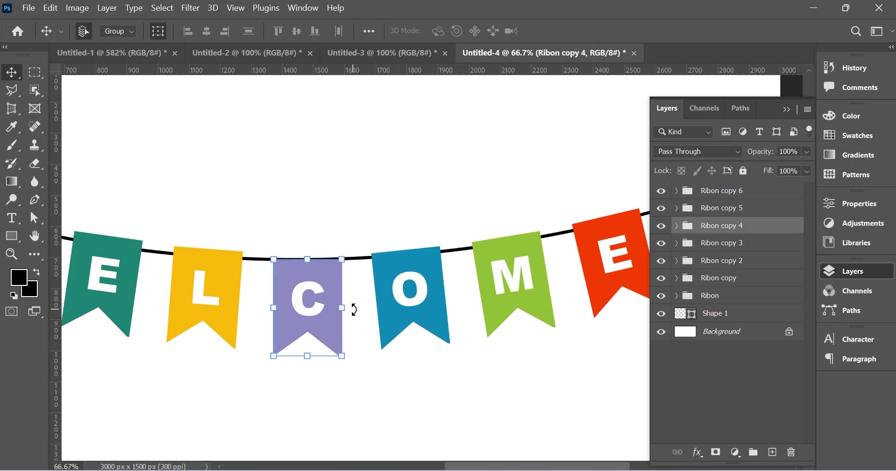
{"action": "key", "text": "shift+Up"}
{"action": "key", "text": "shift+Up"}
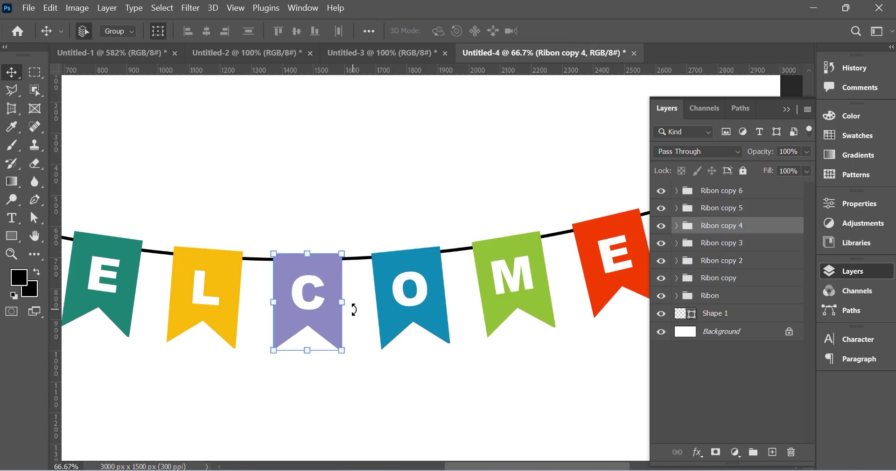
{"action": "left_click", "coordinate": [343, 185]}
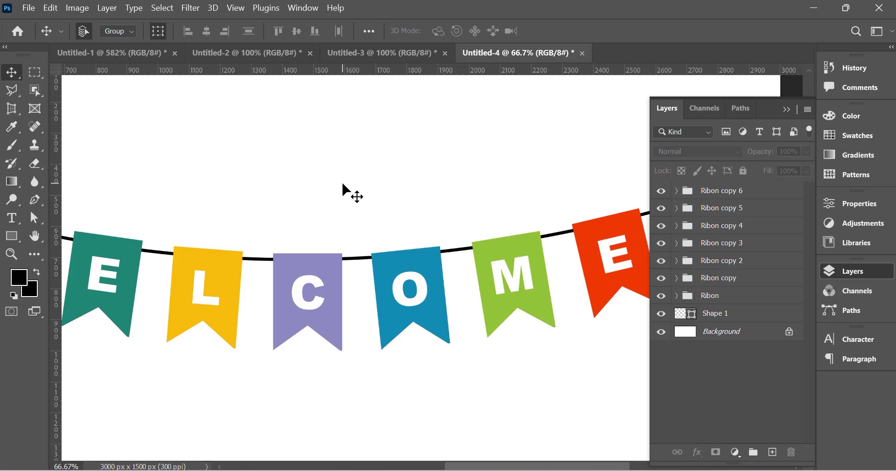
- Duplicate the curved black string, move the copy up 30 px, and deselect it
{"action": "key", "text": "ctrl+minus"}
{"action": "key", "text": "ctrl+minus"}
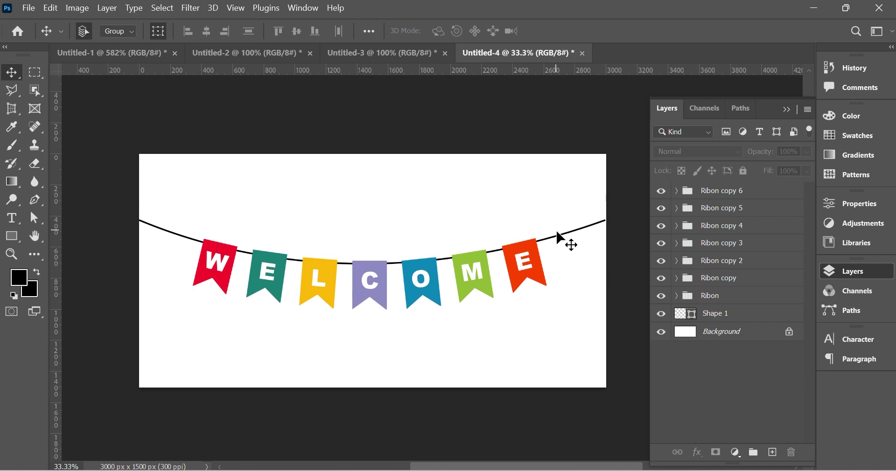
{"action": "left_click", "coordinate": [593, 250]}
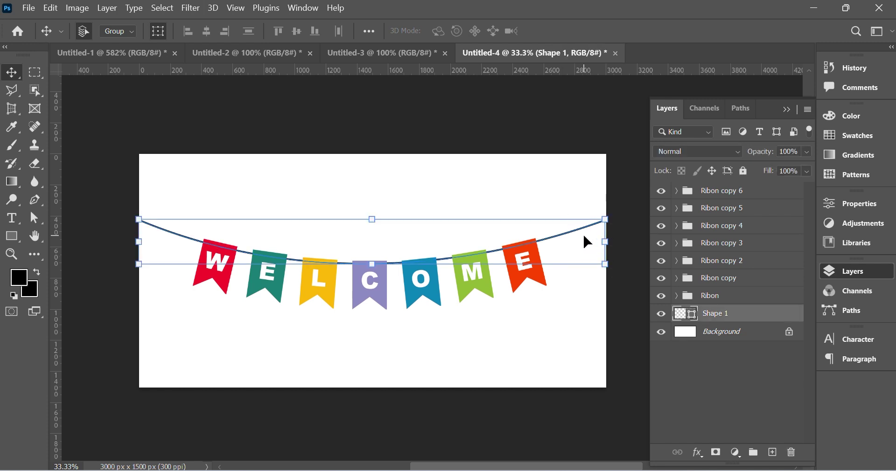
{"action": "left_click", "coordinate": [583, 236], "text": "alt"}
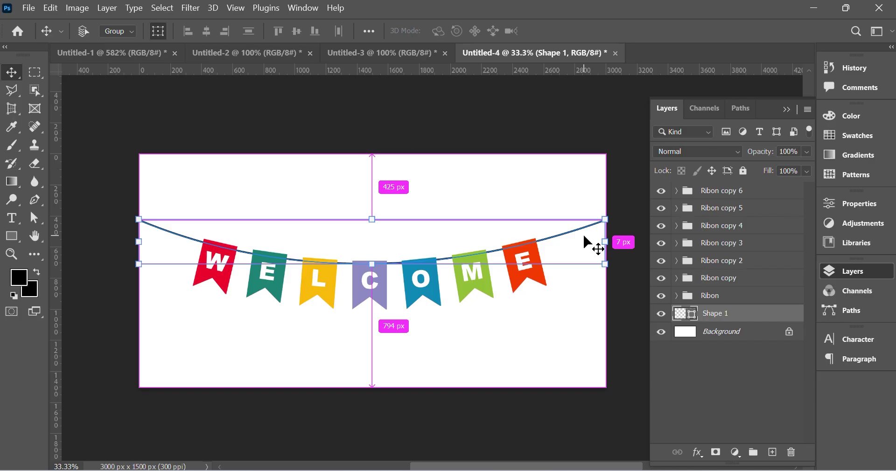
{"action": "key", "text": "shift+Up"}
{"action": "key", "text": "shift+Up"}
{"action": "key", "text": "shift+Up"}
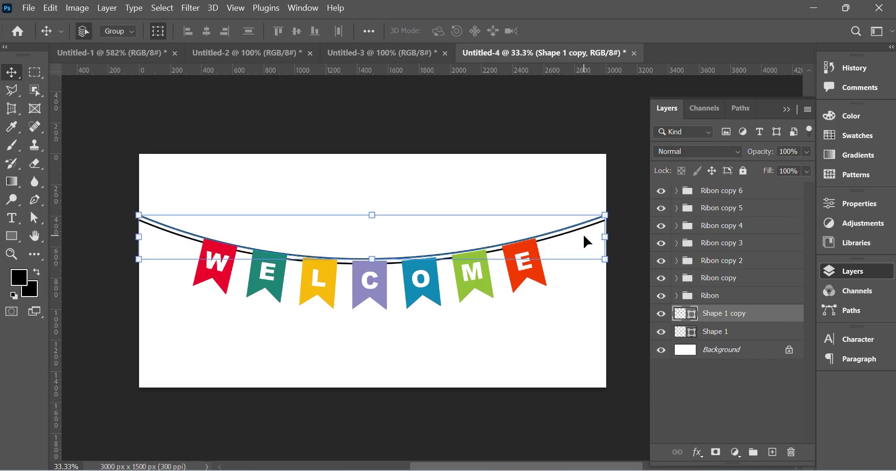
{"action": "left_click", "coordinate": [368, 196], "text": "ctrl"}
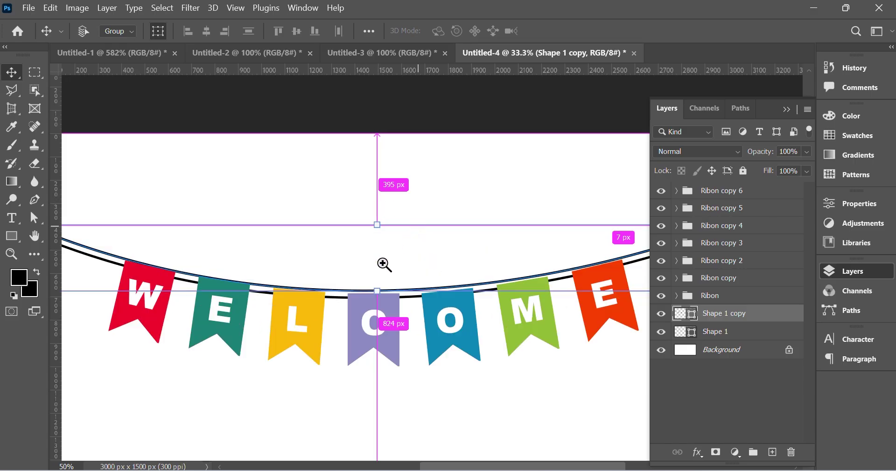
{"action": "left_click", "coordinate": [545, 395]}
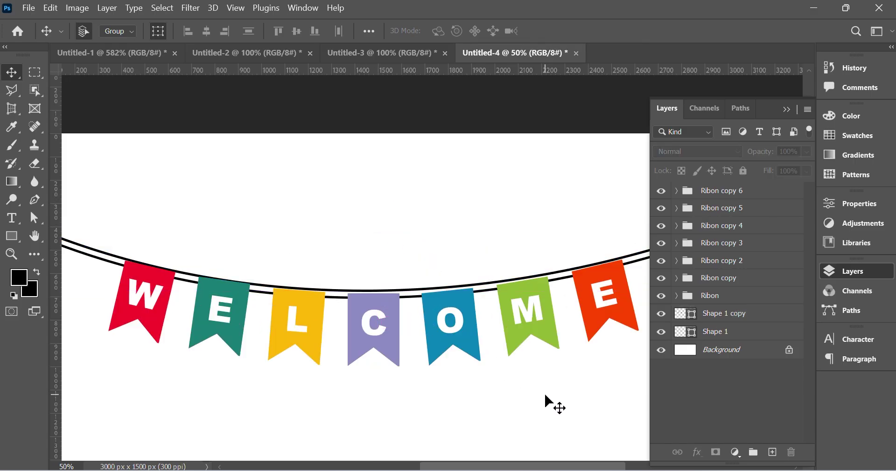
- Nudge the yellow L and green M flags up slightly together
{"action": "left_click", "coordinate": [312, 317]}
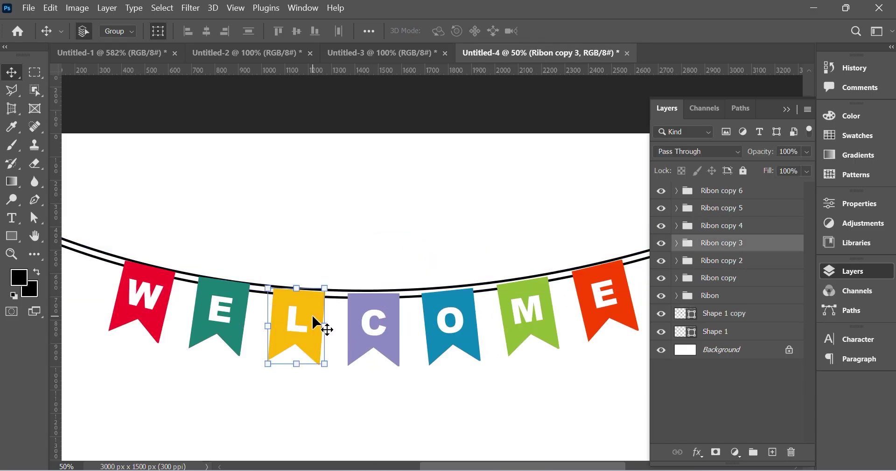
{"action": "left_click", "coordinate": [546, 313], "text": "shift"}
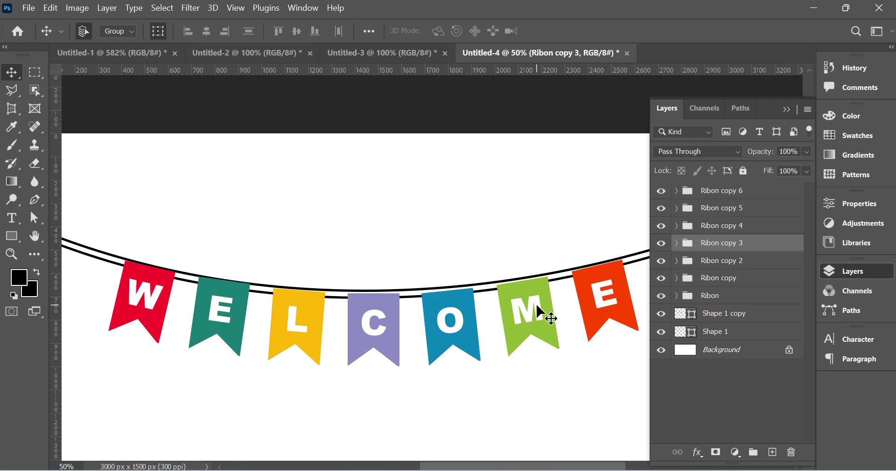
{"action": "key", "text": "Up"}
{"action": "key", "text": "Up"}
{"action": "key", "text": "Up"}
{"action": "key", "text": "Up"}
{"action": "key", "text": "Up"}
{"action": "key", "text": "Up"}
{"action": "key", "text": "Up"}
{"action": "key", "text": "Up"}
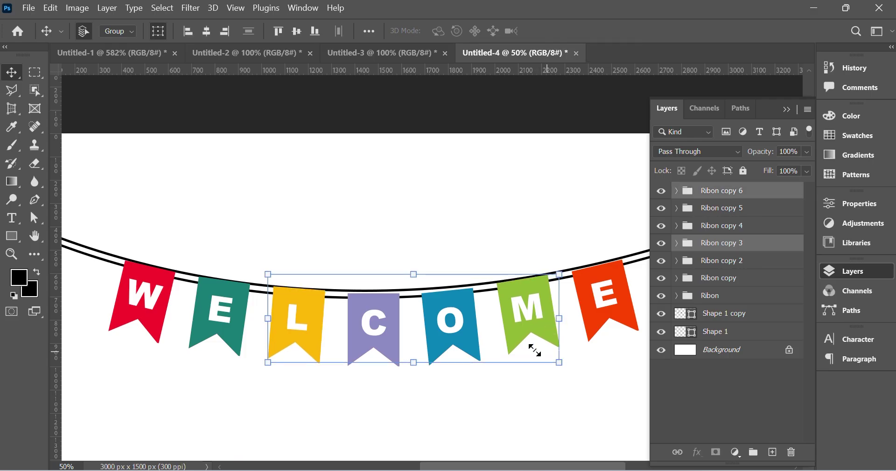
- Nudge the blue O flag up slightly to sit at the height of the yellow L flag
{"action": "left_click", "coordinate": [386, 313]}
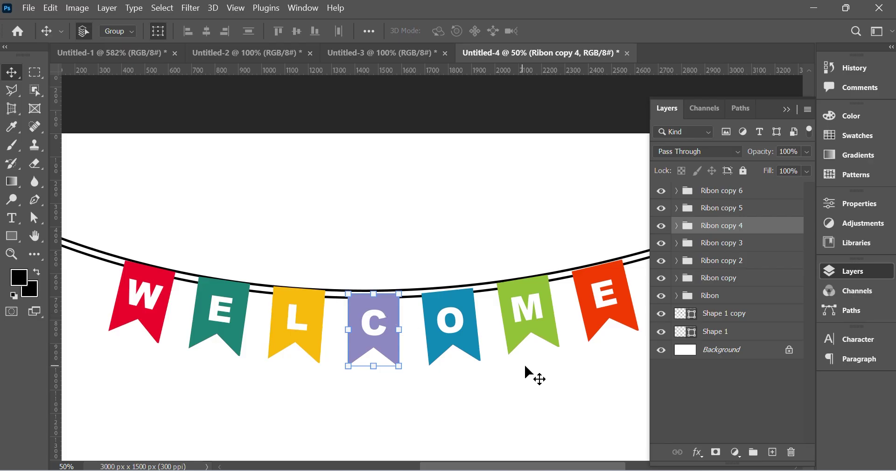
{"action": "left_click", "coordinate": [471, 317]}
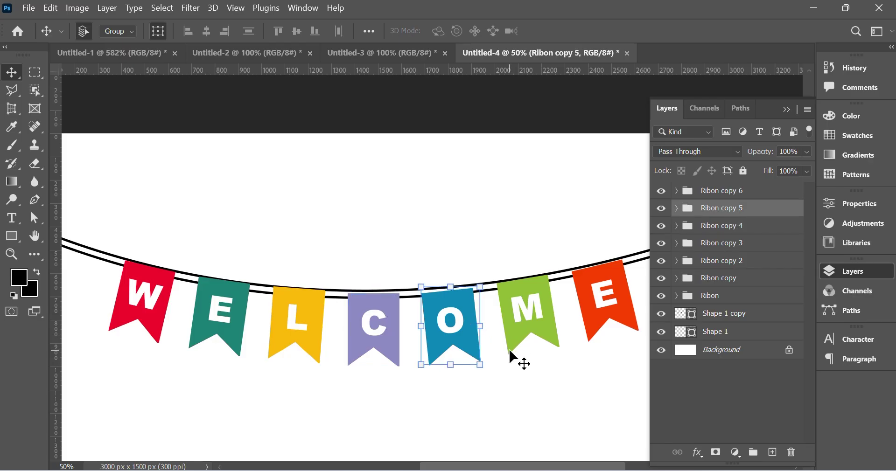
{"action": "key", "text": "Up"}
{"action": "key", "text": "Up"}
{"action": "key", "text": "Up"}
{"action": "key", "text": "Up"}
{"action": "key", "text": "Up"}
{"action": "key", "text": "Up"}
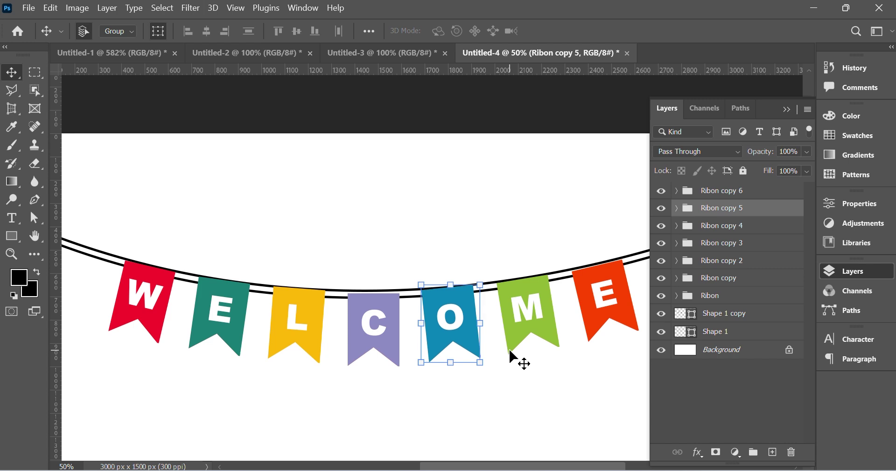
- Nudge the purple C flag in the middle up slightly to meet the upper string, and deselect it
{"action": "left_click", "coordinate": [372, 326]}
{"action": "key", "text": "Up"}
{"action": "key", "text": "Up"}
{"action": "key", "text": "Up"}
{"action": "key", "text": "Up"}
{"action": "key", "text": "Up"}
{"action": "key", "text": "Up"}
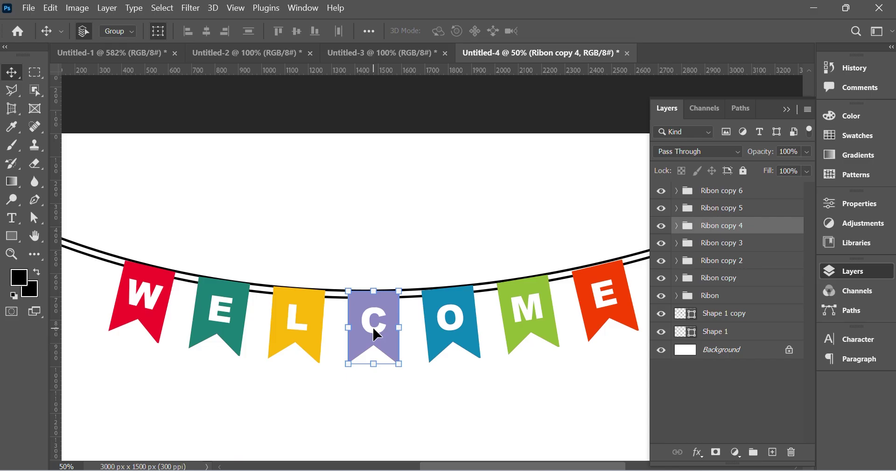
{"action": "left_click", "coordinate": [315, 216]}
- Delete the upper duplicate of the string, keeping only the original curved string
{"action": "scroll", "coordinate": [164, 243], "scroll_direction": "left", "scroll_amount": 3}
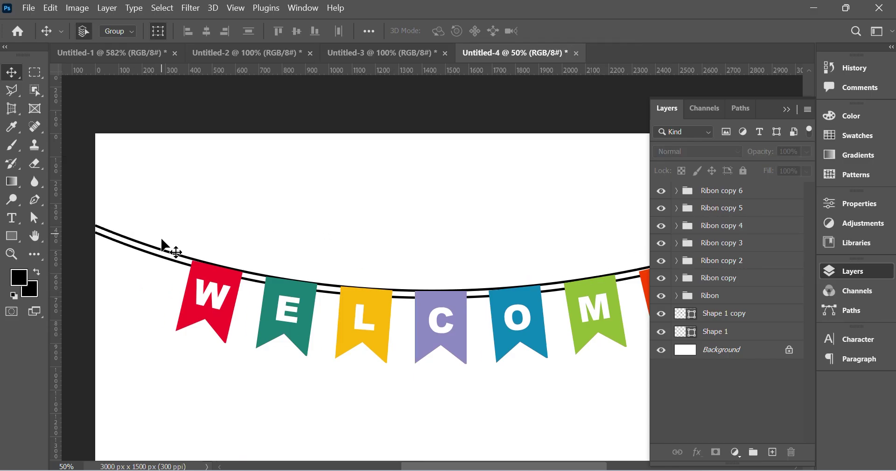
{"action": "left_click", "coordinate": [167, 254]}
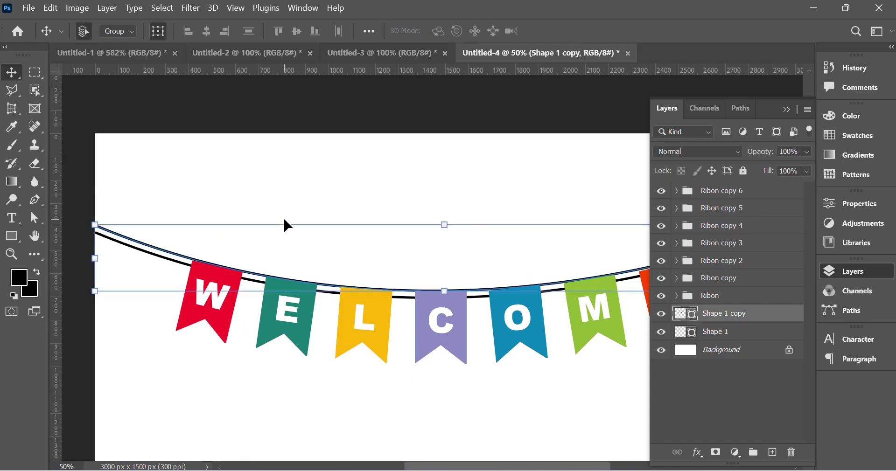
{"action": "key", "text": "ctrl+0"}
{"action": "key", "text": "Delete"}
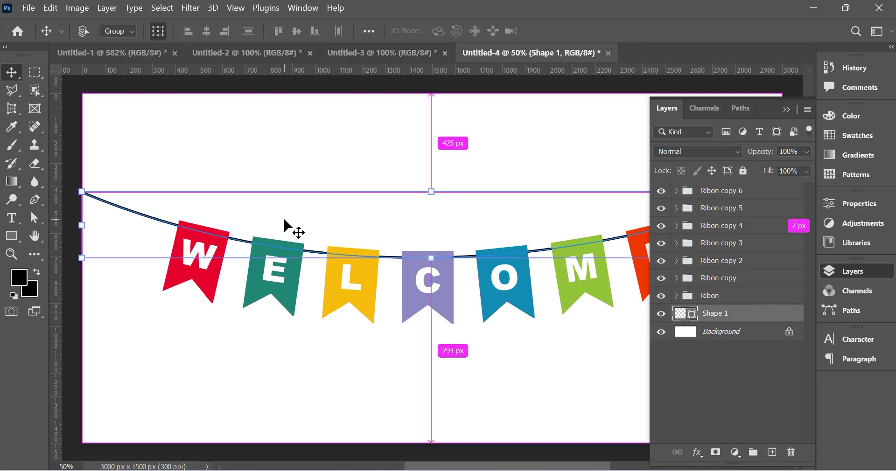
- Deselect the string and collapse the Layers panel so the whole banner is in view
{"action": "key", "text": "ctrl+minus"}
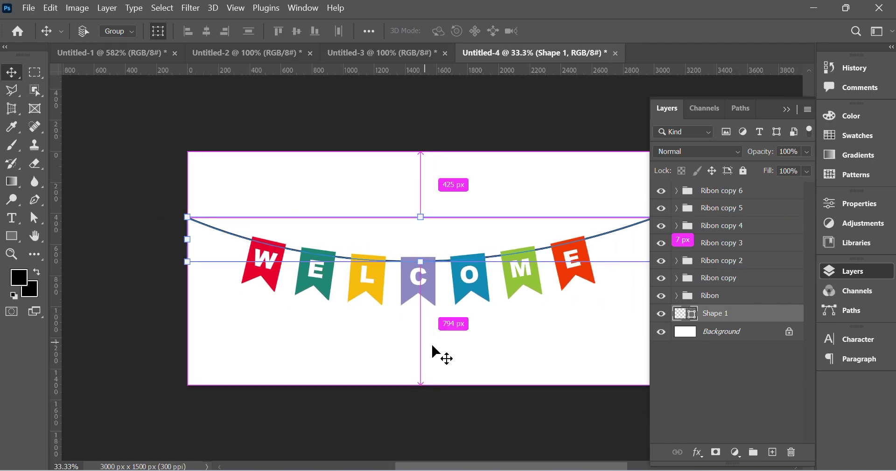
{"action": "scroll", "coordinate": [462, 343], "scroll_direction": "right", "scroll_amount": 2}
{"action": "left_click", "coordinate": [502, 346]}
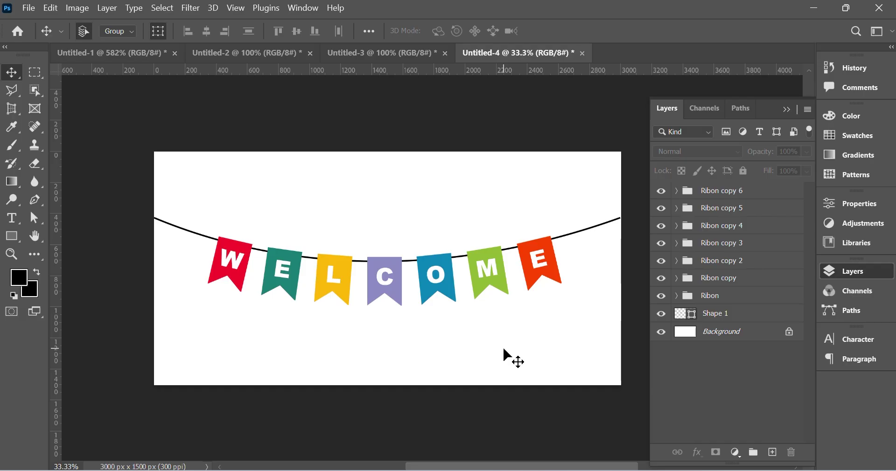
{"action": "left_click", "coordinate": [787, 108]}
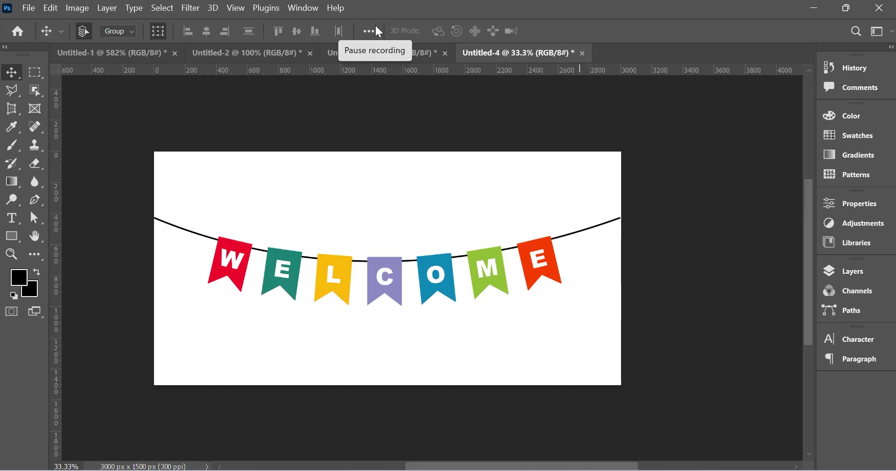